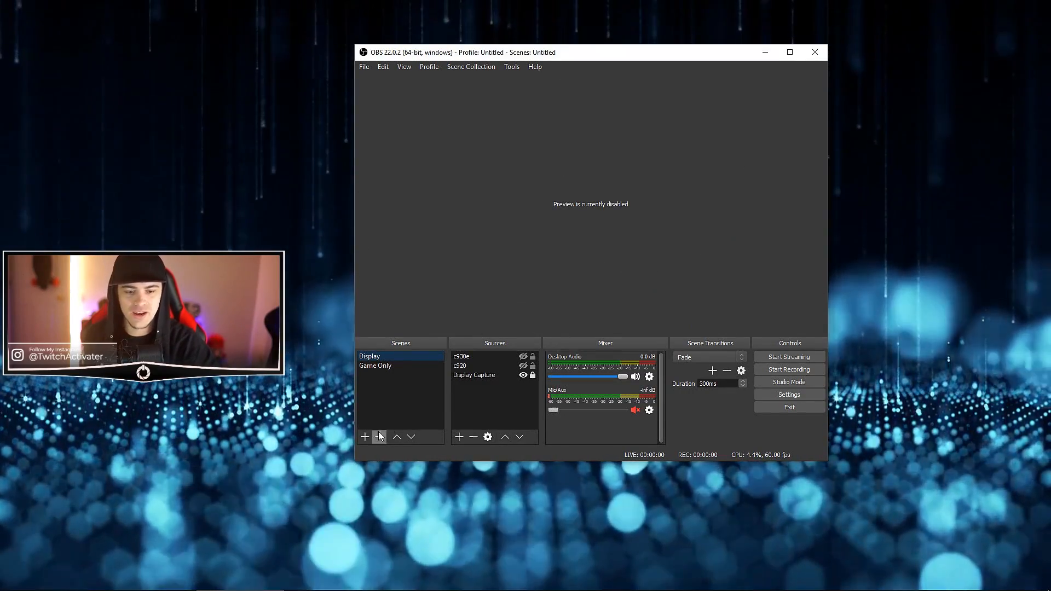
Enable the preview in OBS Studio and move its window aside
right_click(585, 211)
left_click(604, 217)
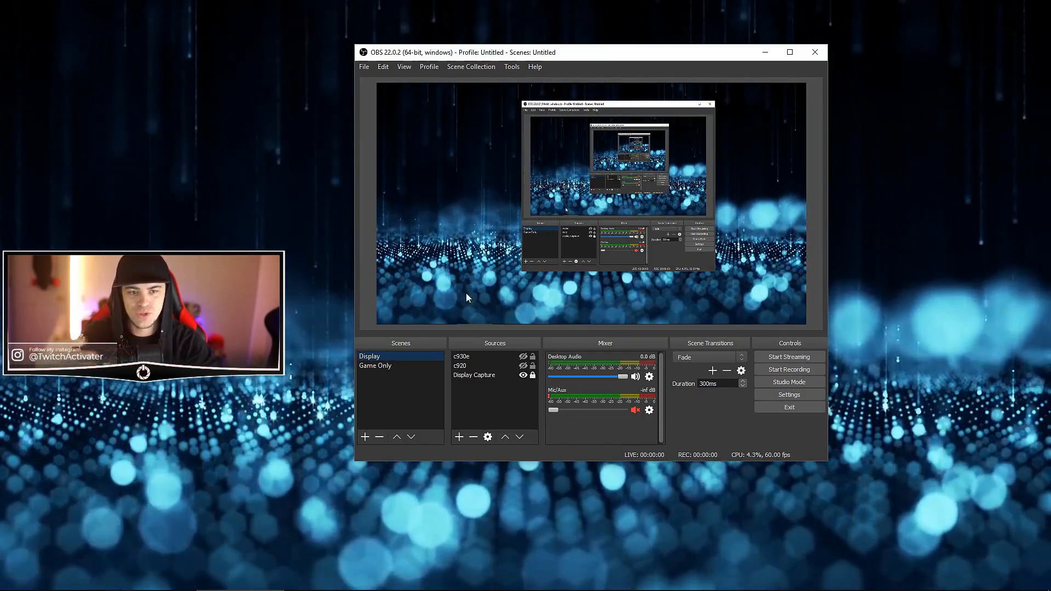
left_click_drag(481, 54, 676, 32)
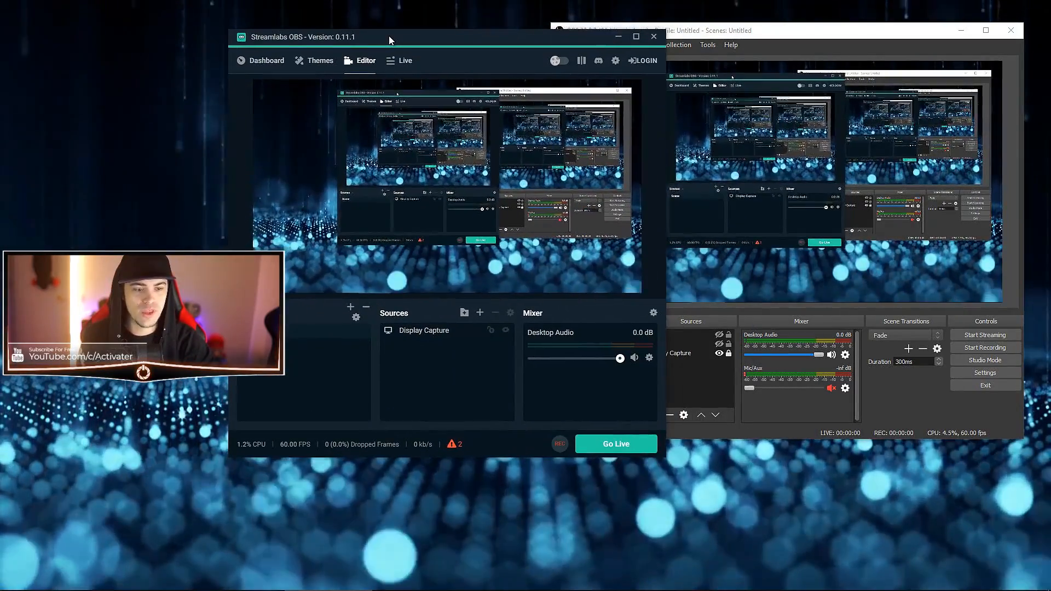
Reposition the Streamlabs OBS window, view its account sign-in options and postpone the account setup
left_click_drag(395, 31, 416, 33)
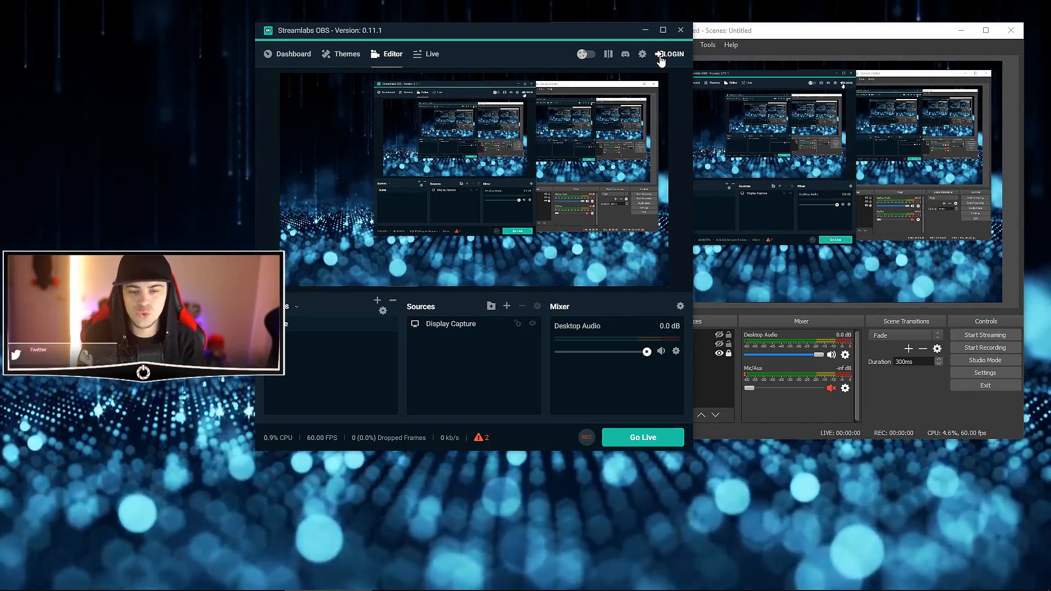
left_click(660, 57)
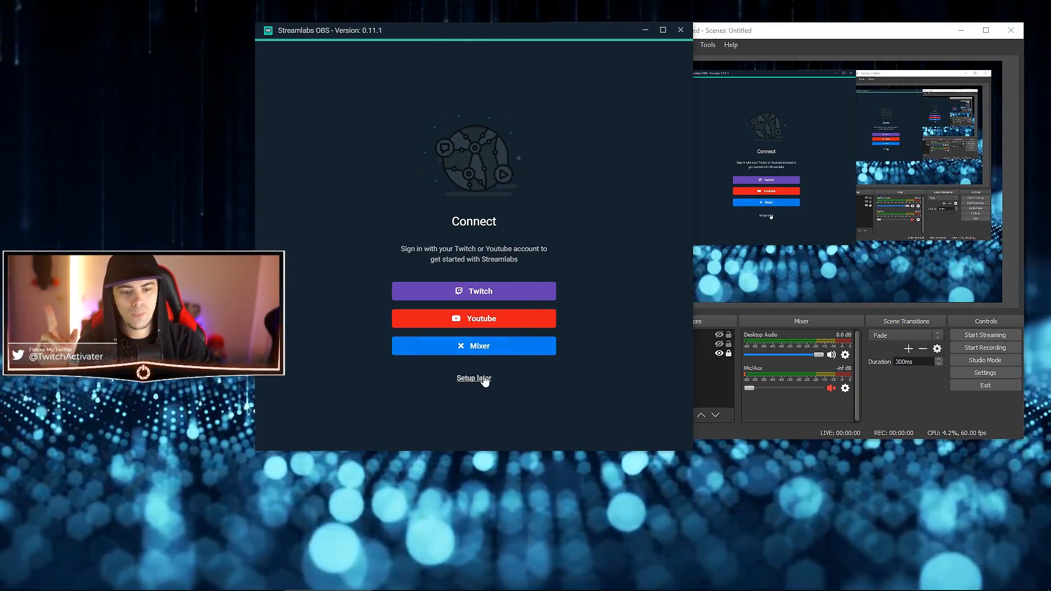
left_click(482, 379)
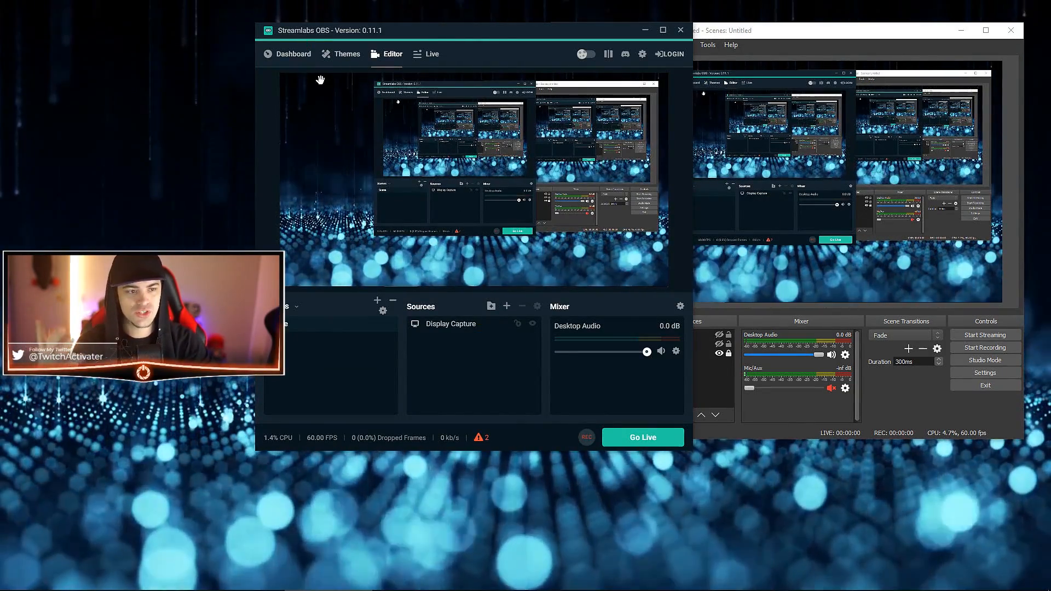
Switch between the OBS Studio and Streamlabs OBS windows to compare their interfaces, moving both aside
left_click(794, 35)
left_click_drag(792, 35, 795, 37)
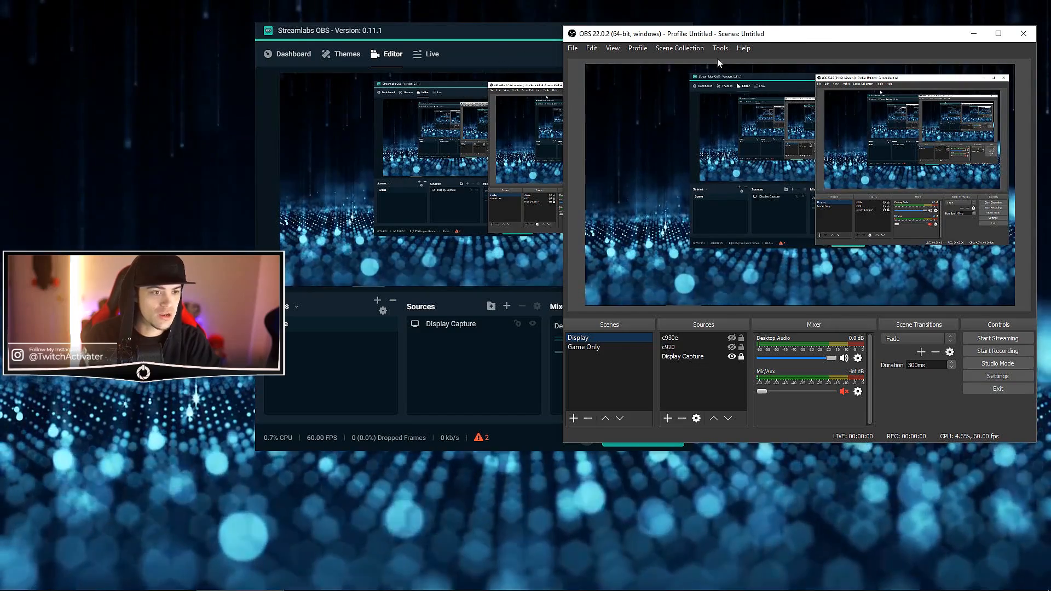
left_click(448, 38)
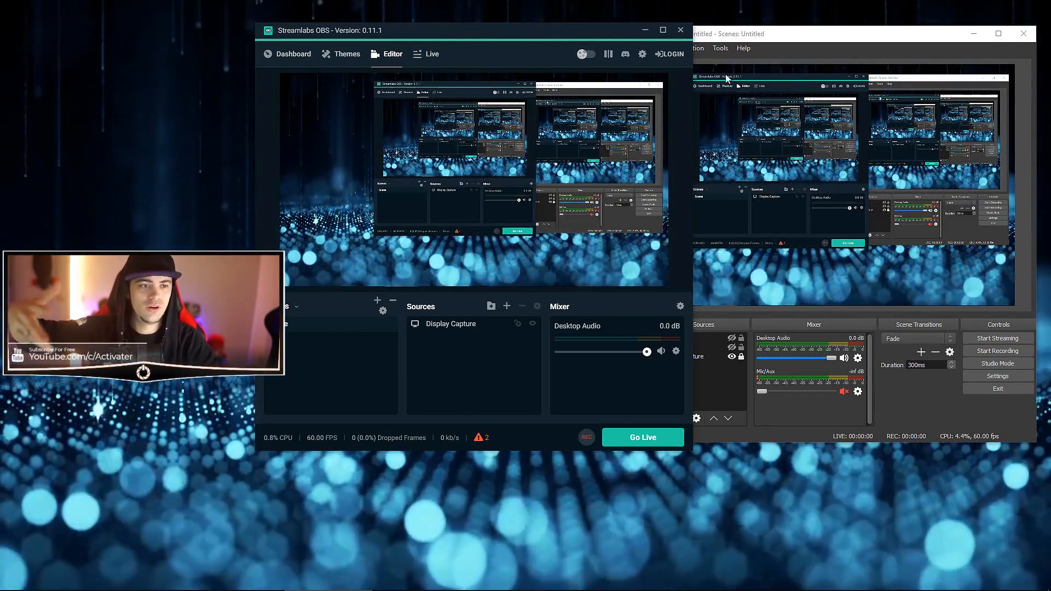
left_click_drag(742, 43, 474, 48)
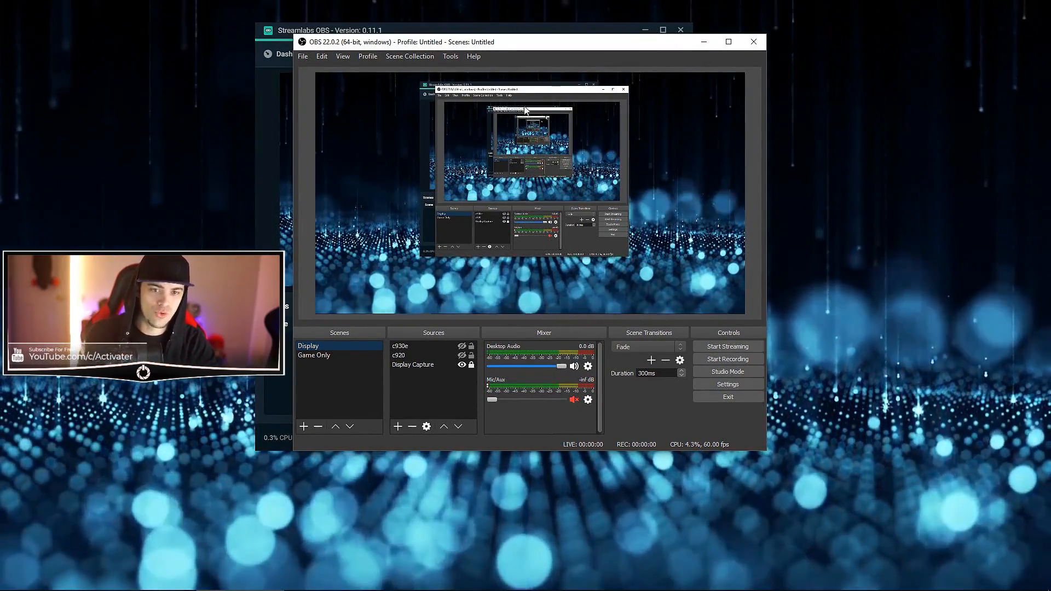
left_click_drag(453, 47, 899, 94)
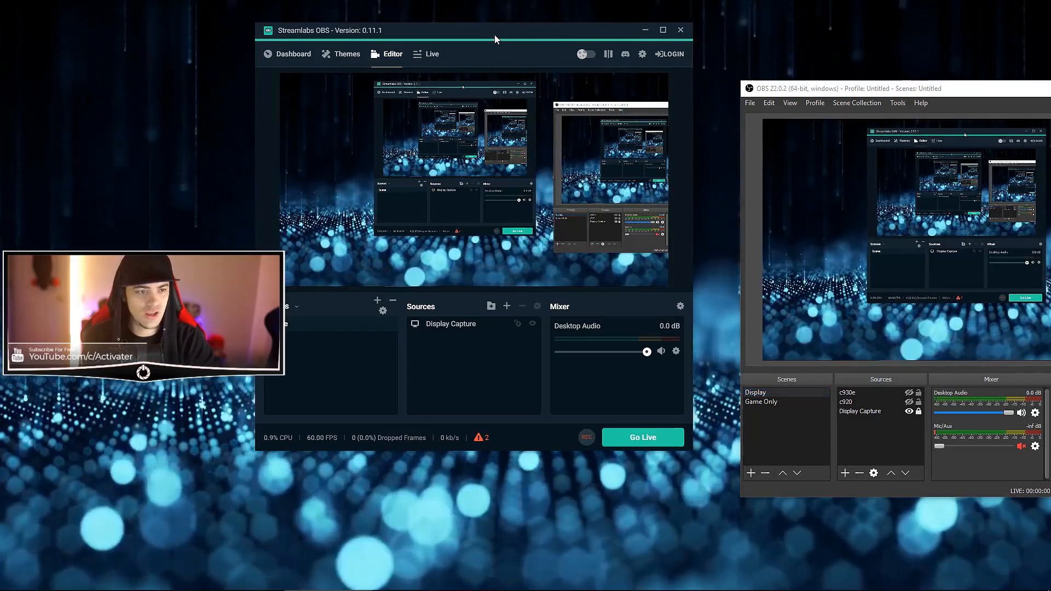
left_click_drag(834, 90, 1050, 107)
left_click_drag(531, 35, 668, 54)
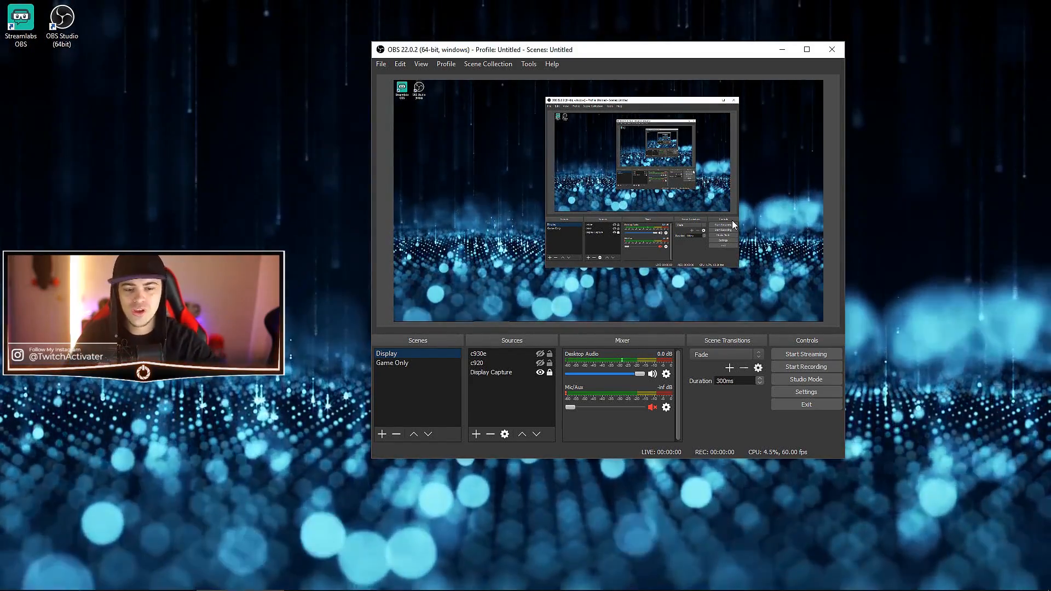
left_click(399, 64)
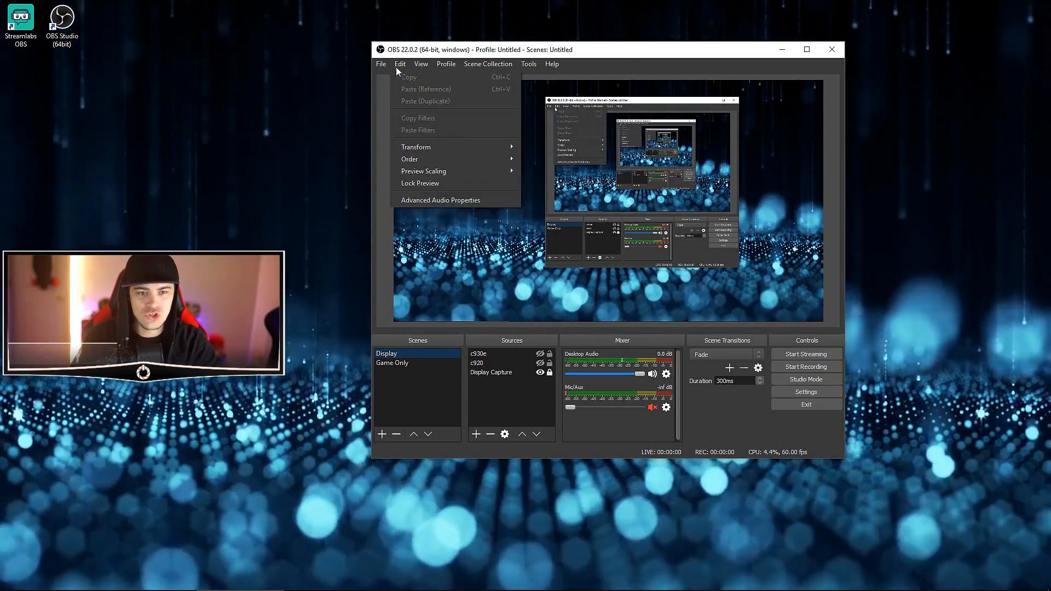
left_click(593, 59)
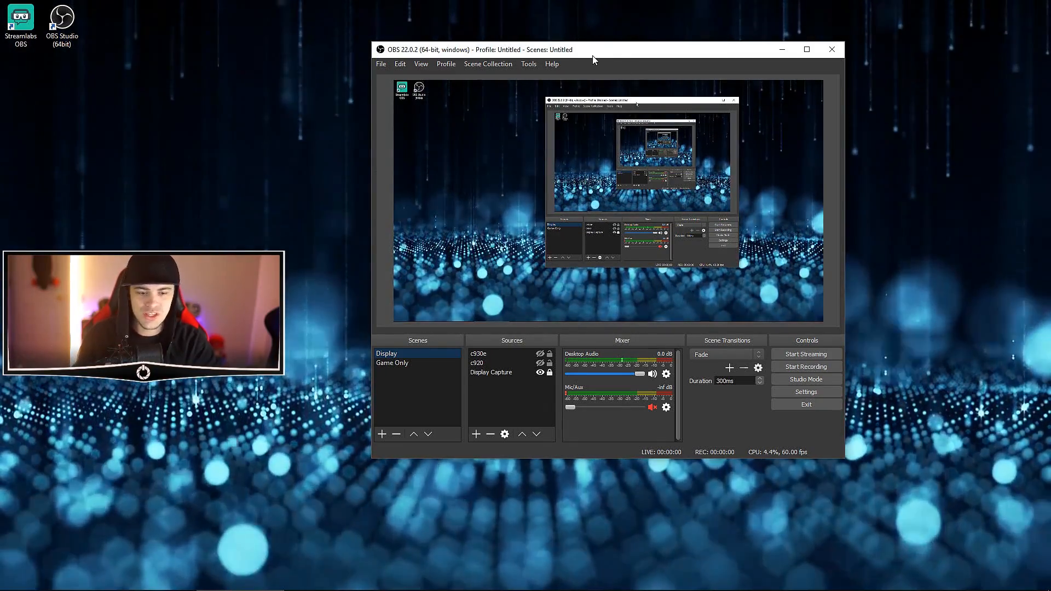
right_click(523, 401)
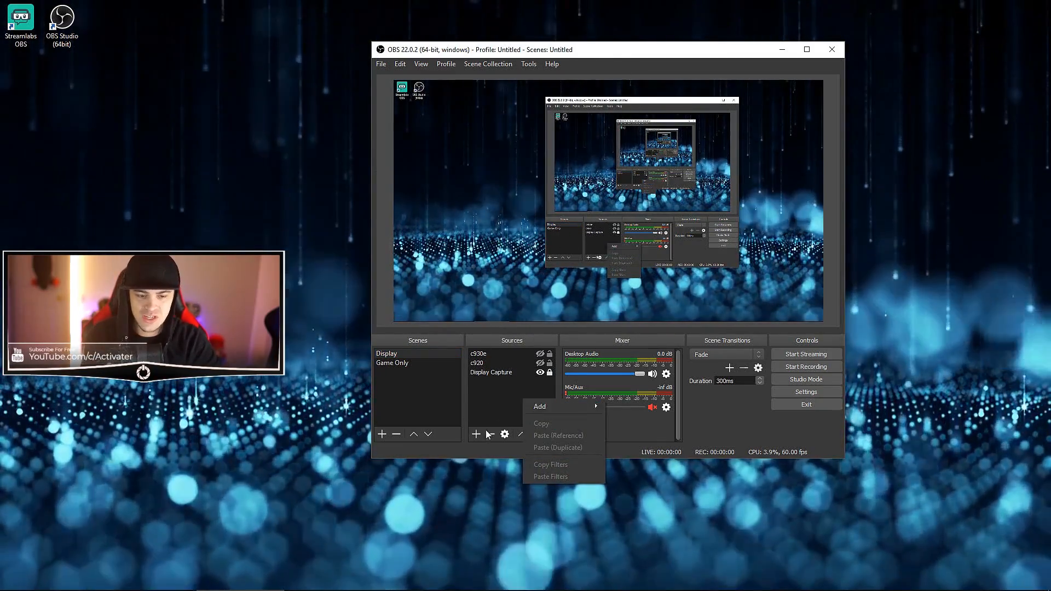
left_click(485, 434)
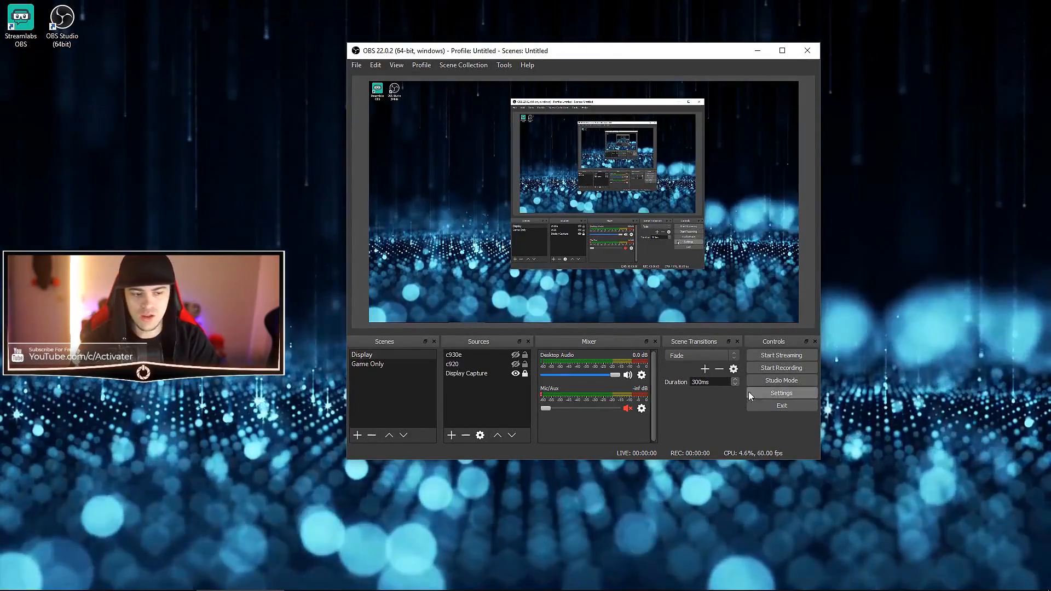
Open the OBS Studio settings and review the General options, including the list of available themes
left_click(770, 396)
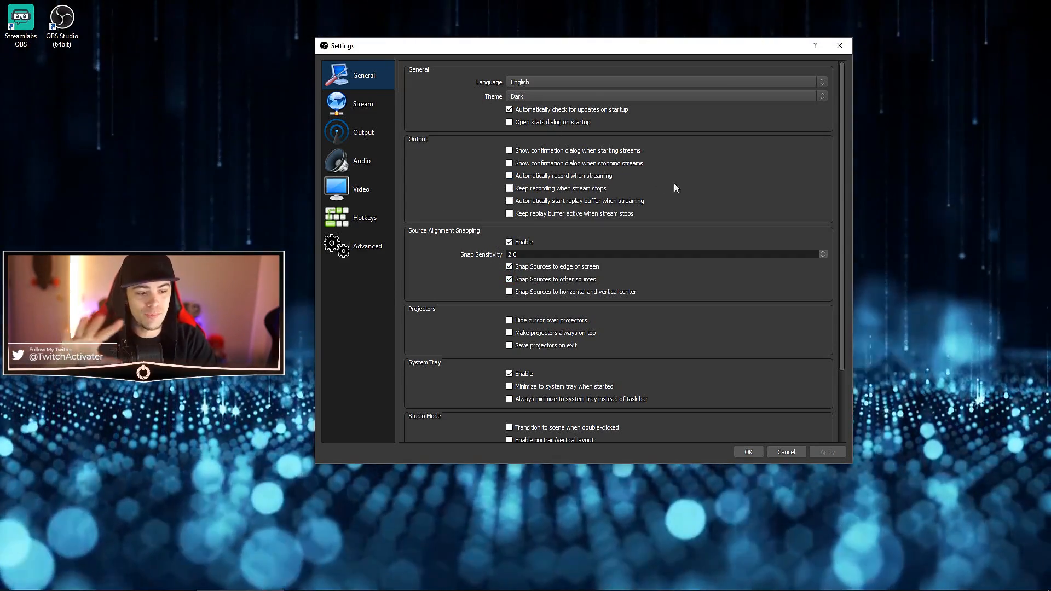
scroll(701, 182, "down", 7)
scroll(755, 268, "up", 3)
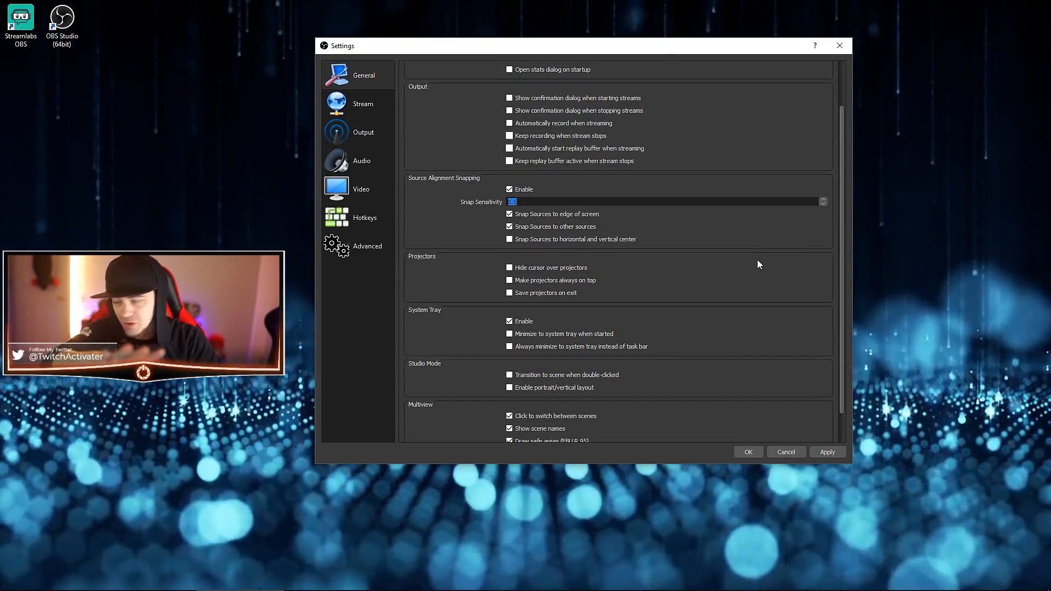
scroll(748, 258, "up", 5)
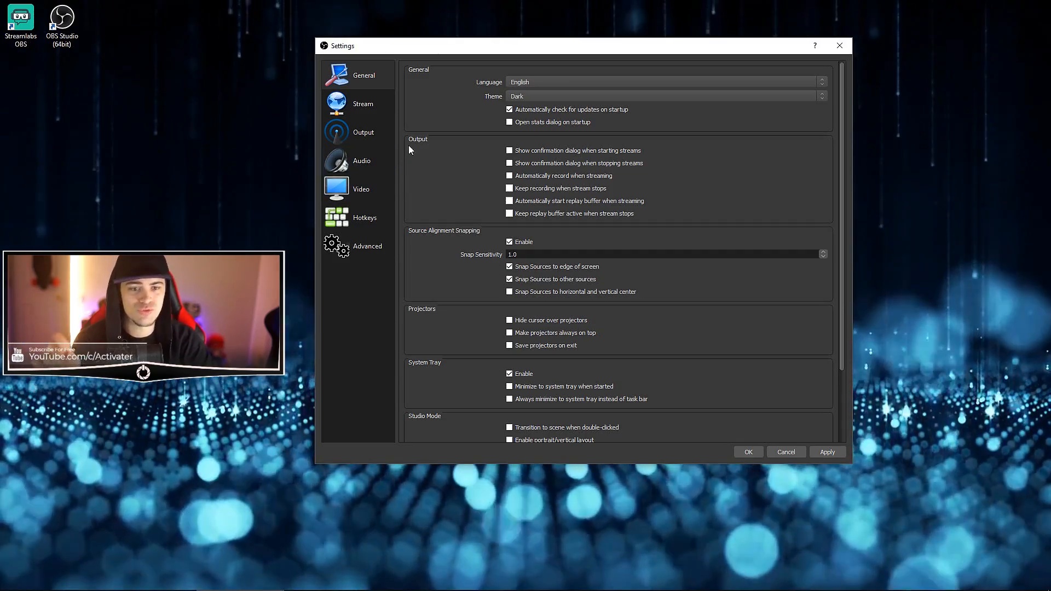
left_click(349, 74)
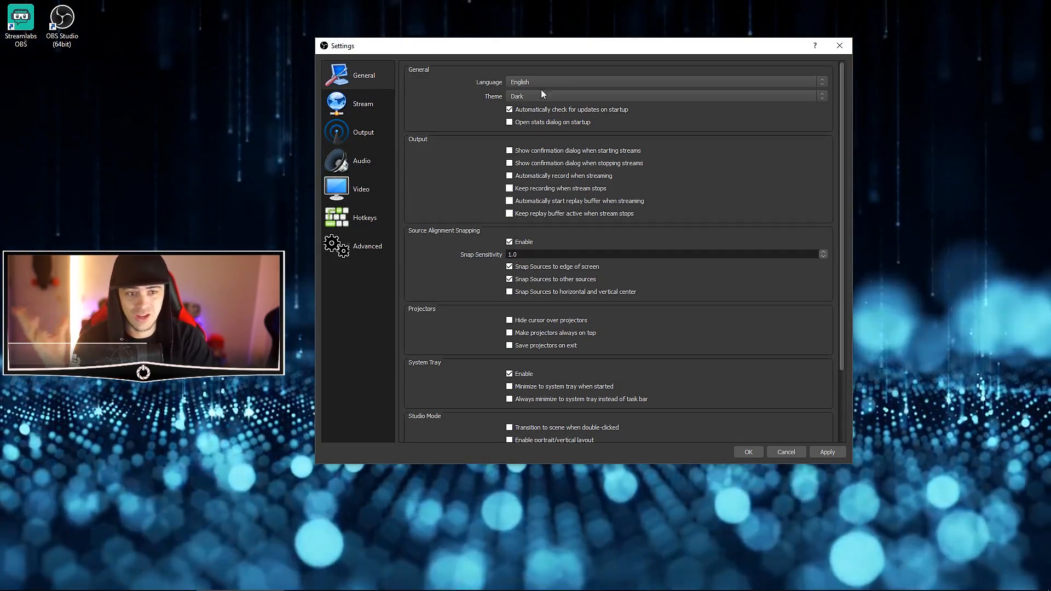
left_click(572, 96)
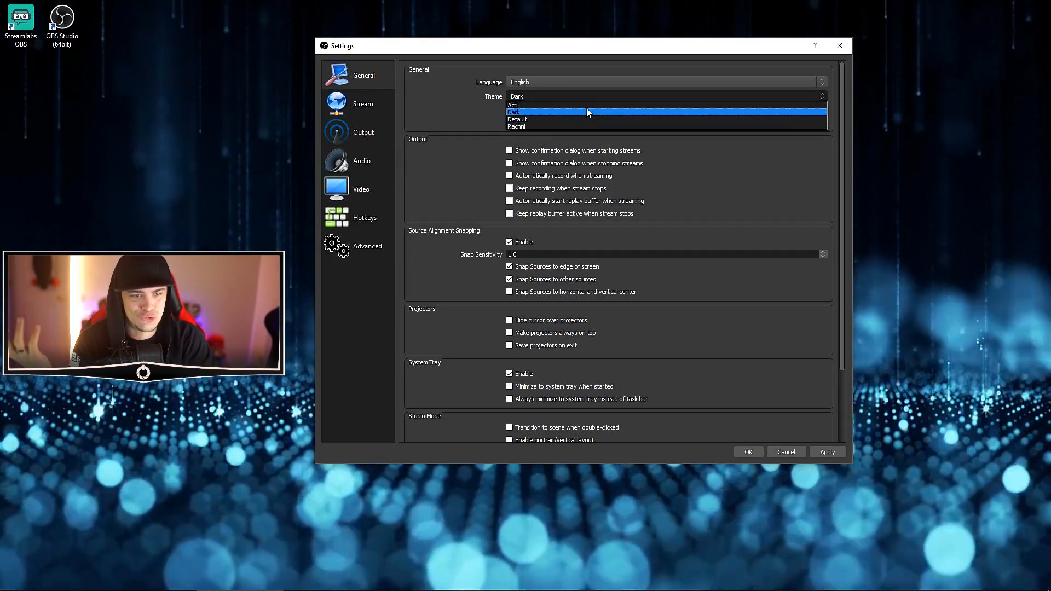
left_click(493, 107)
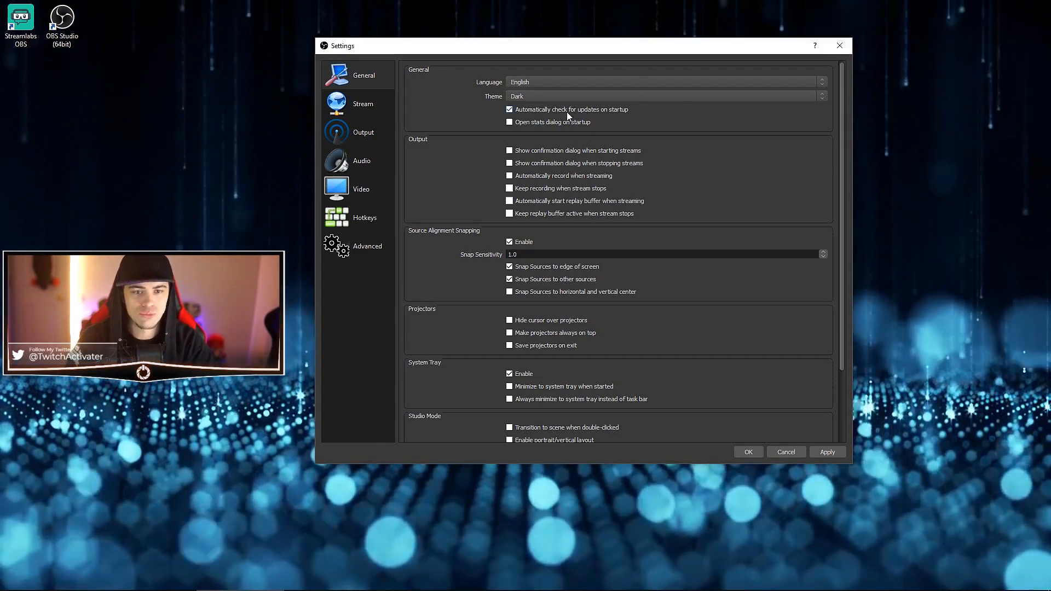
Look through the output, snapping, projector and multiview options in the General settings, and close the settings without saving
scroll(425, 158, "down", 3)
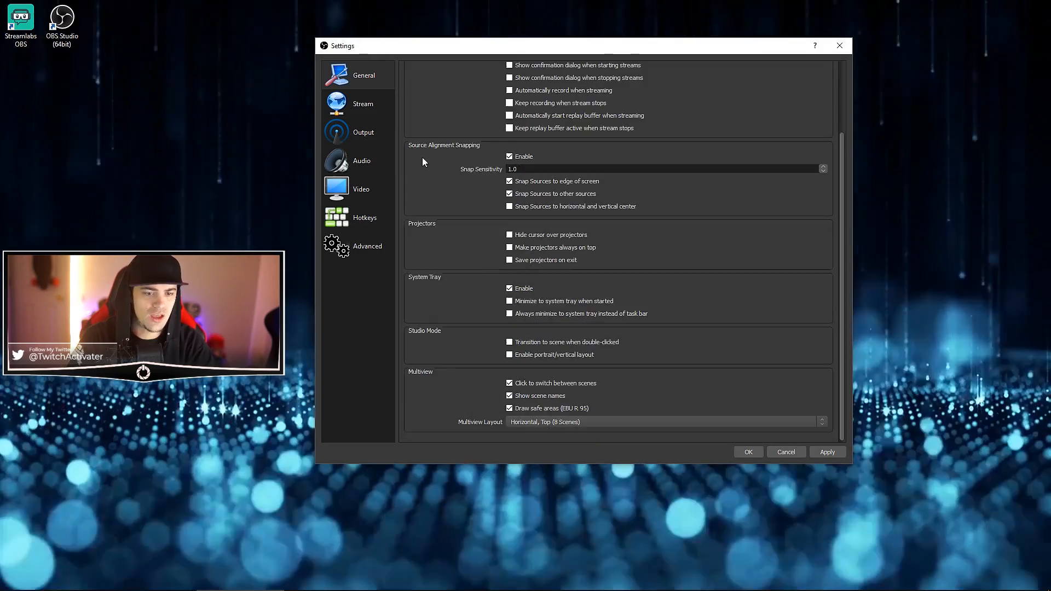
scroll(439, 199, "up", 3)
scroll(439, 200, "down", 3)
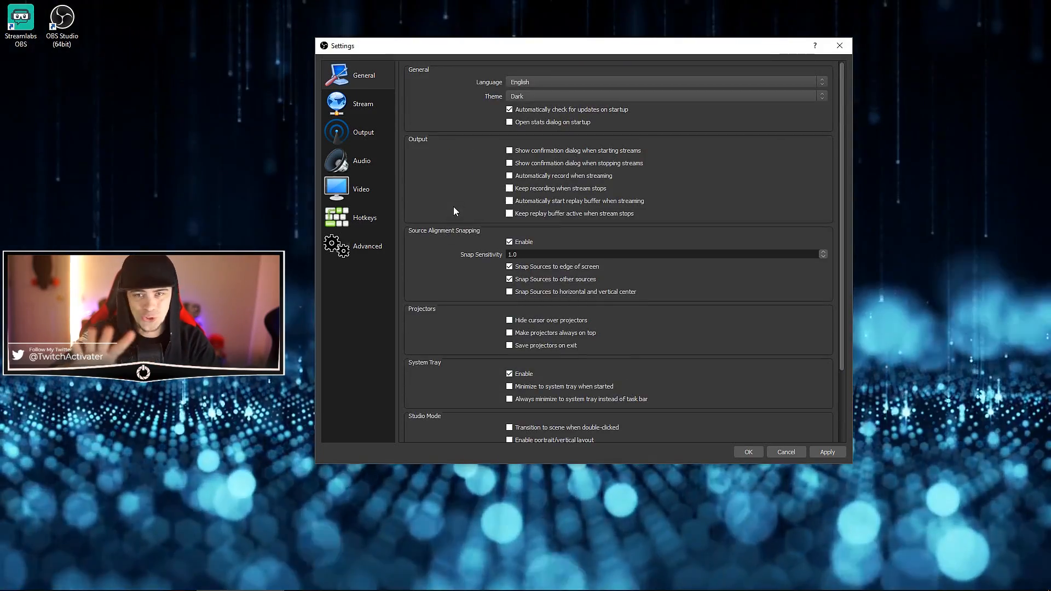
scroll(465, 206, "down", 2)
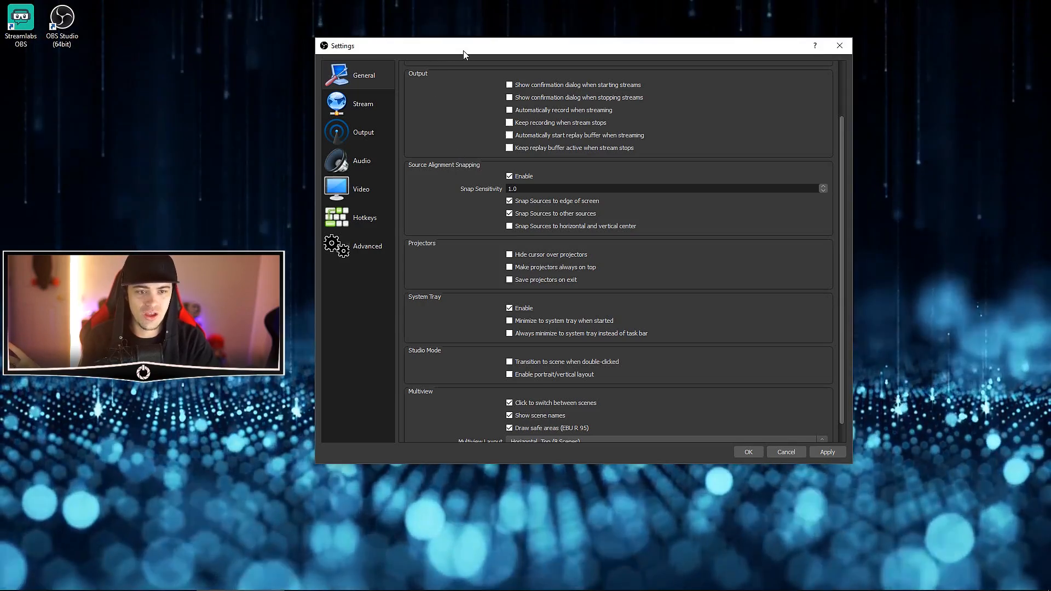
left_click_drag(463, 53, 311, 72)
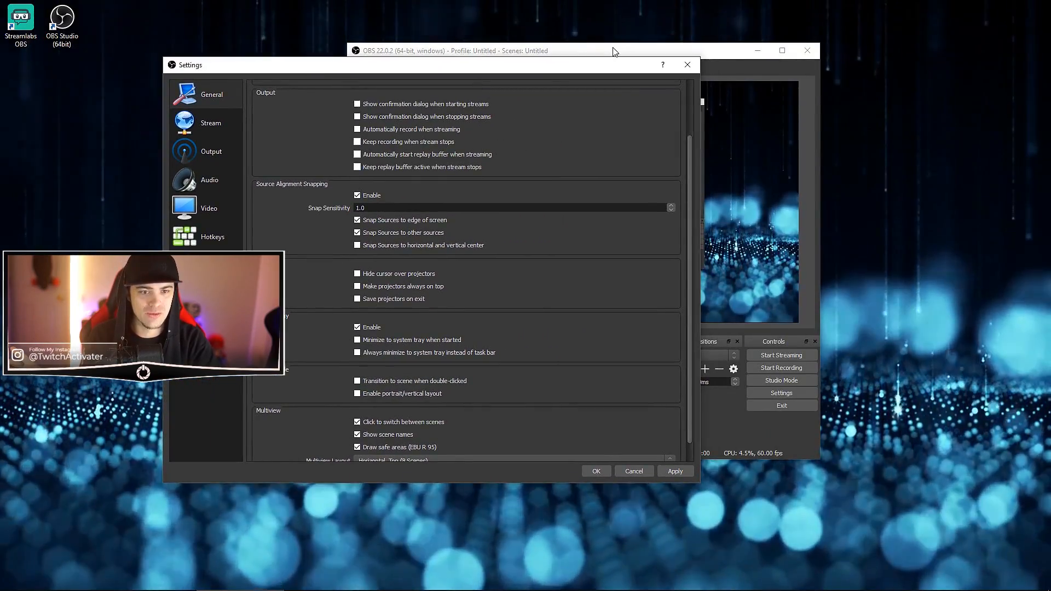
left_click(686, 66)
left_click(449, 290)
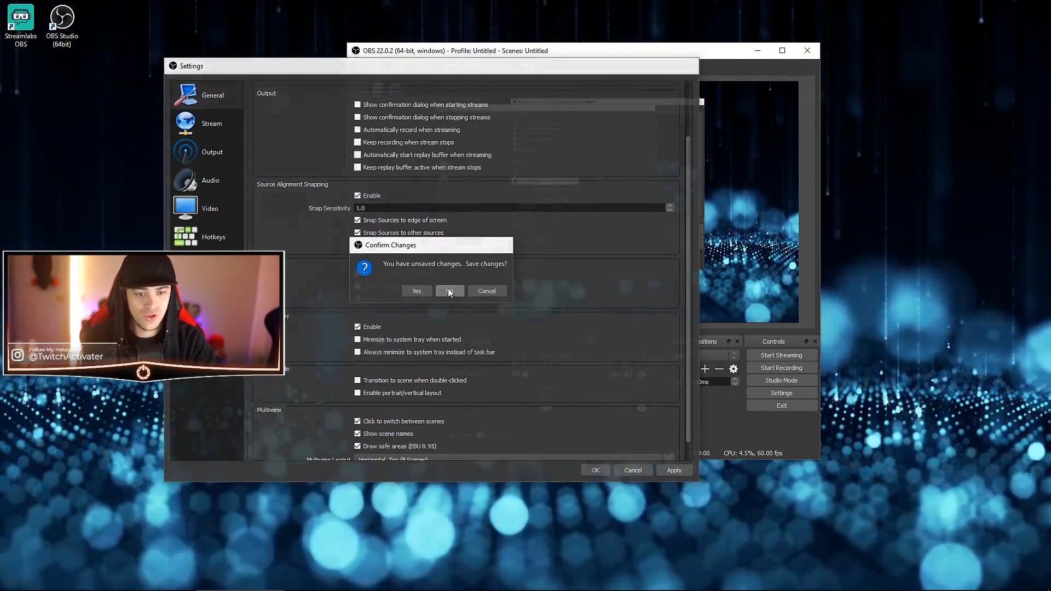
Show the c930e camera source and place it in the bottom-right corner of the canvas
left_click_drag(544, 48, 557, 45)
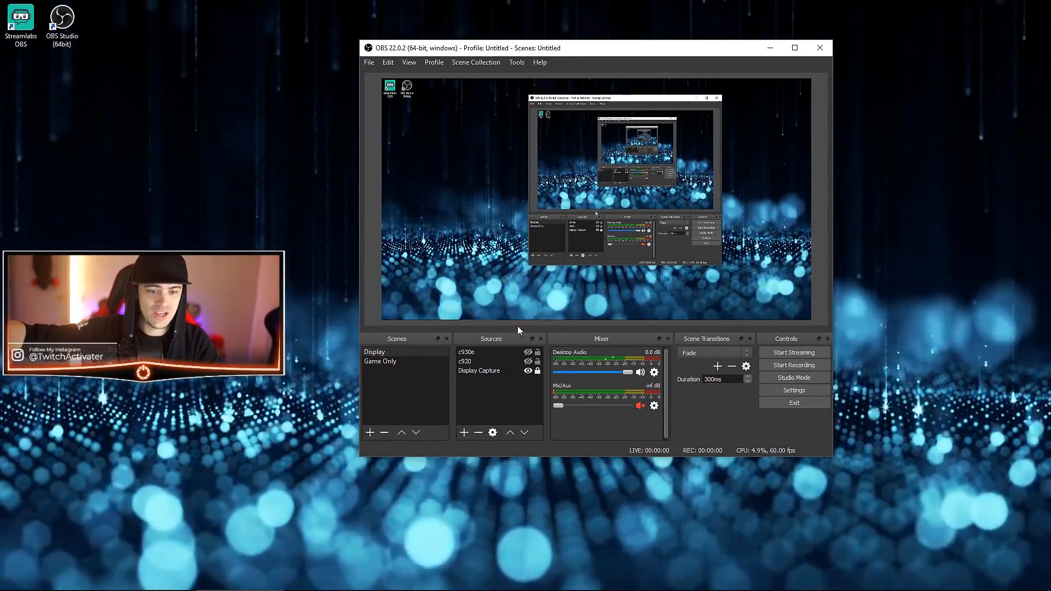
left_click(528, 352)
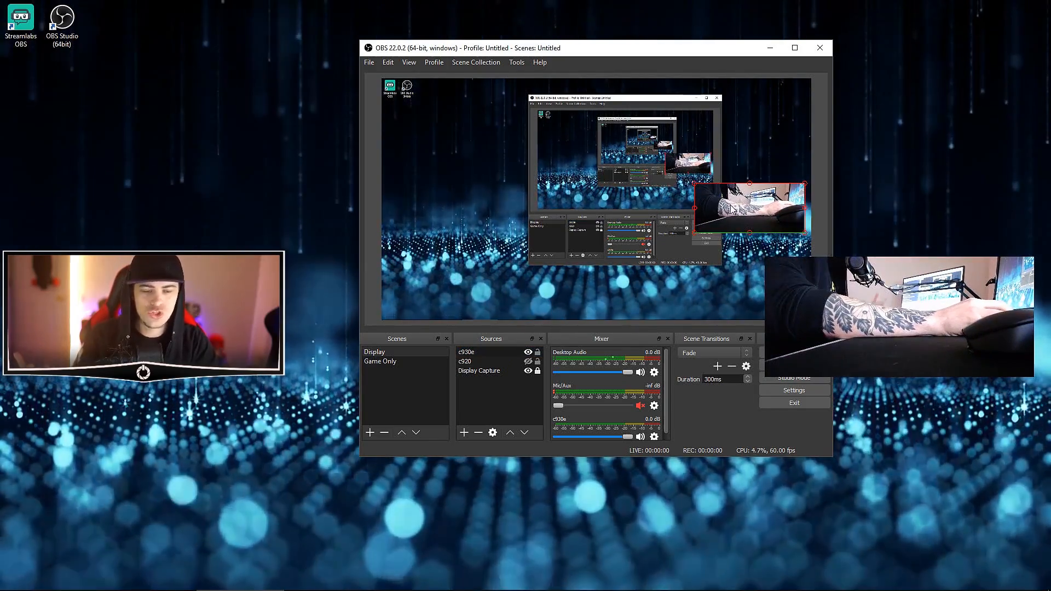
left_click_drag(744, 214, 745, 290)
Set the source alignment snap sensitivity to 5.0 in the General settings and apply it
left_click(794, 391)
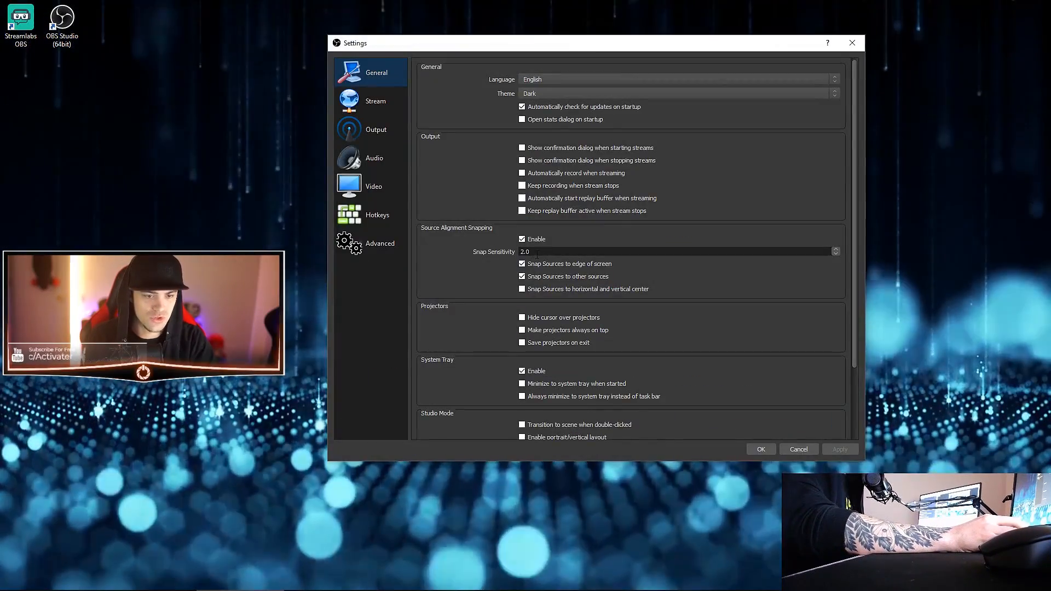
key("BackSpace")
type("5")
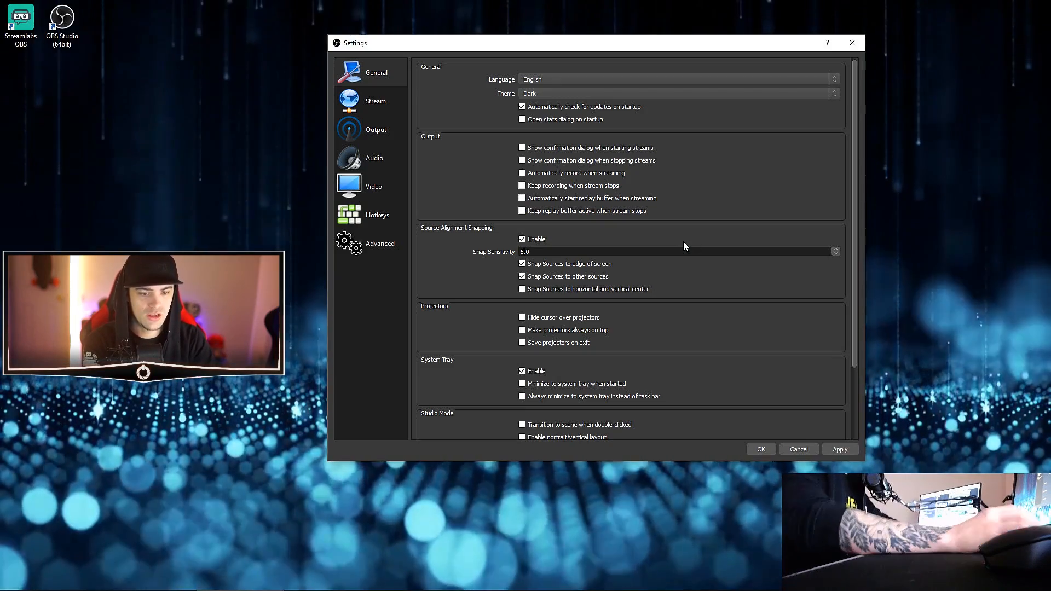
left_click(829, 449)
left_click(758, 449)
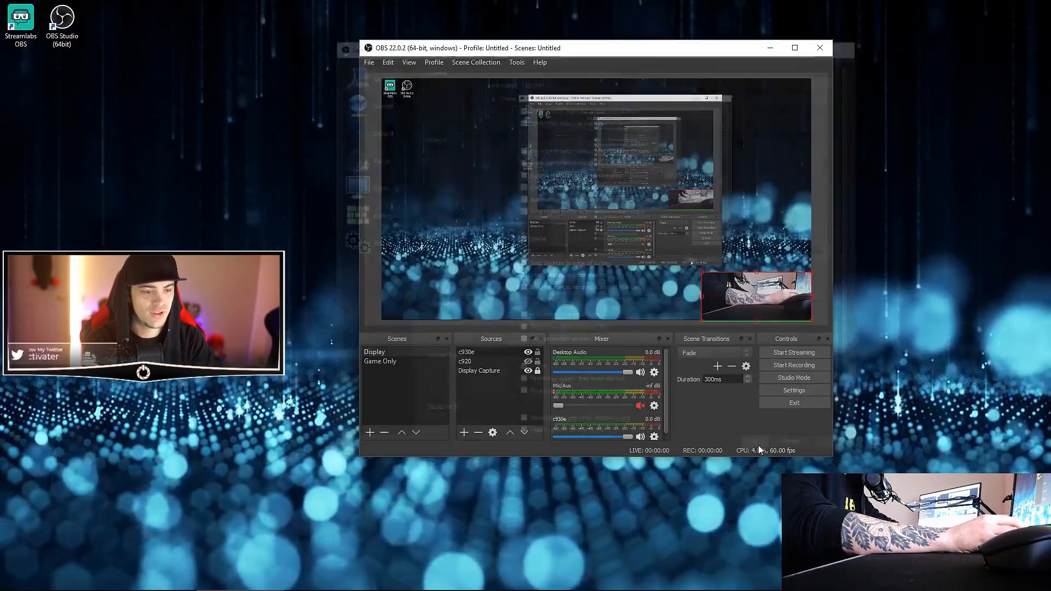
Move the c930e camera into the upper part of the canvas, then show the c920 camera and place it to its left
left_click_drag(743, 307, 682, 152)
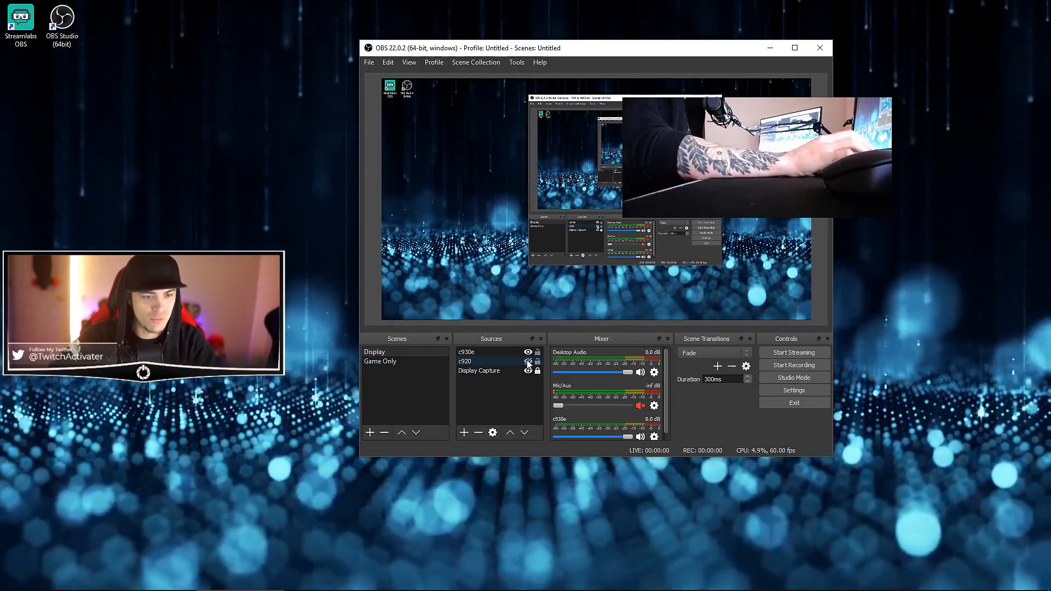
left_click(528, 362)
left_click_drag(745, 191, 534, 180)
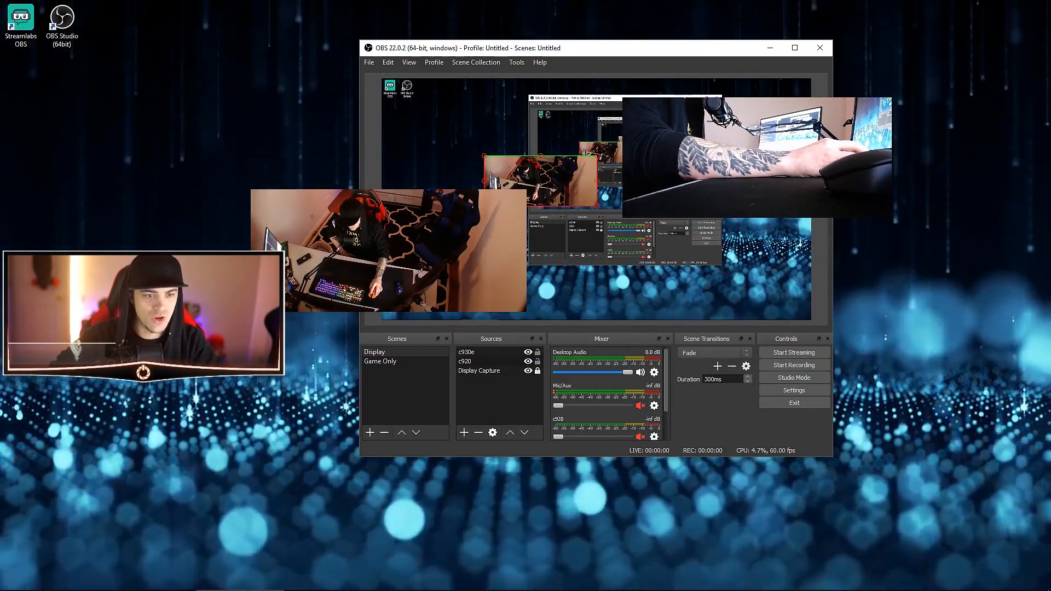
Snap the c920 camera to the canvas's top-left corner and align the c930e camera's top against its lower edge
left_click_drag(687, 146, 682, 152)
left_click_drag(742, 168, 658, 250)
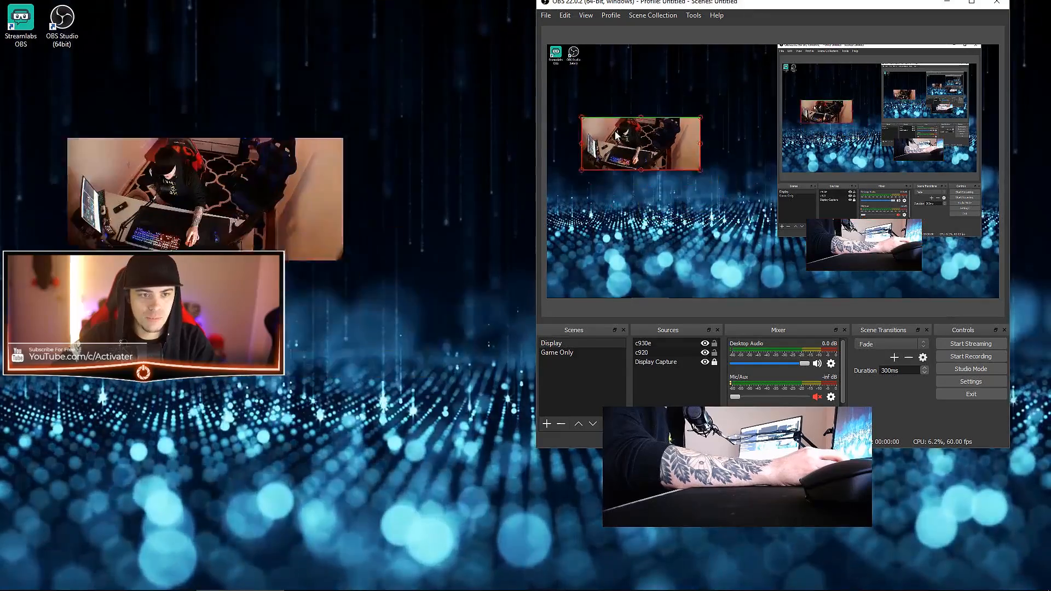
left_click_drag(615, 128, 587, 71)
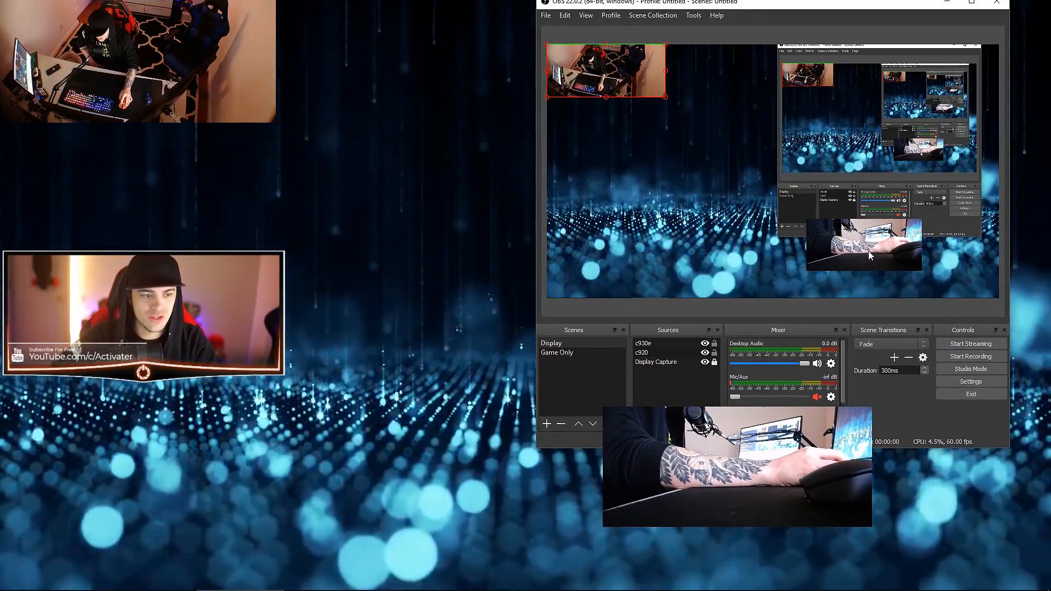
left_click_drag(868, 251, 659, 127)
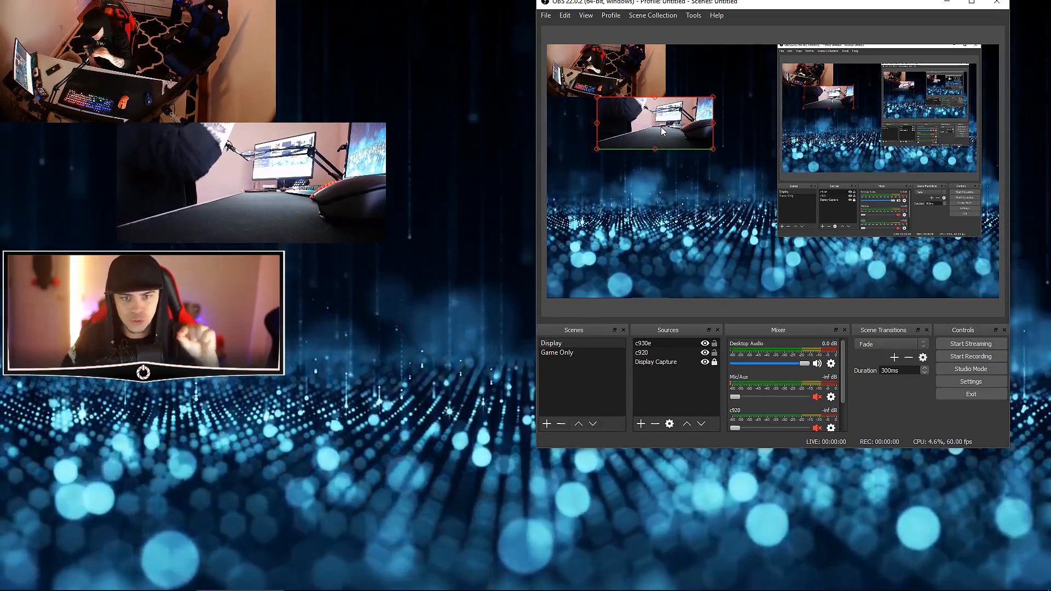
Place the c930e camera to the right of the c920 camera along the canvas's top edge
left_click_drag(662, 130, 713, 72)
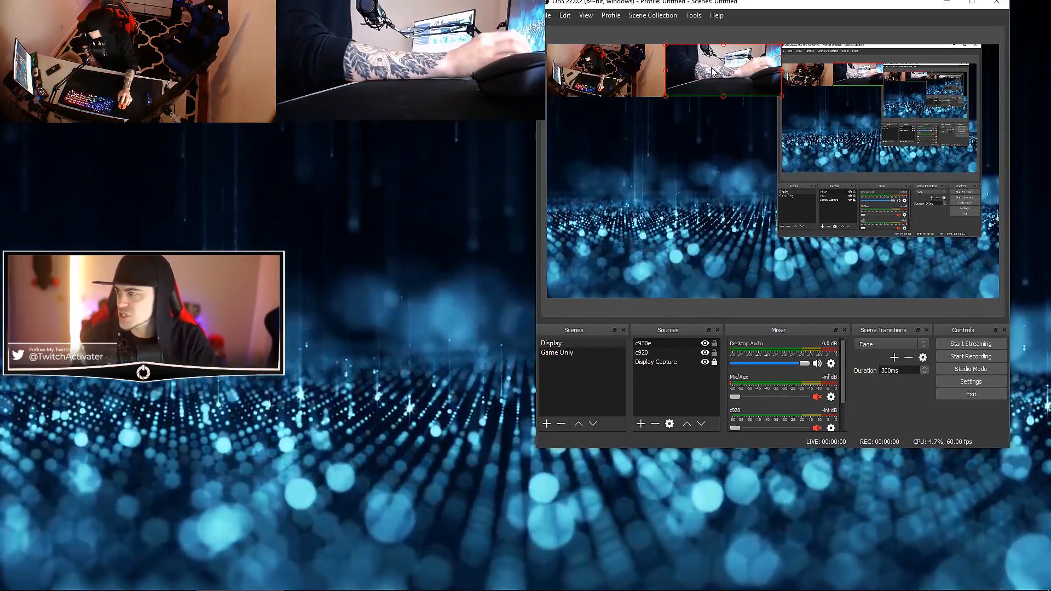
left_click_drag(699, 80, 702, 83)
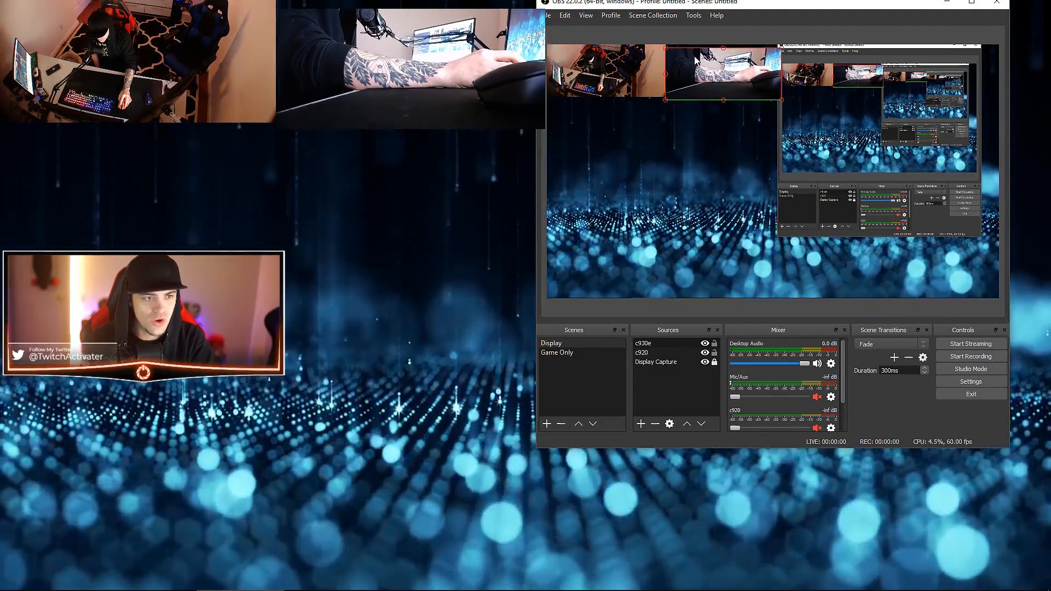
left_click_drag(704, 2, 593, 20)
left_click_drag(611, 84, 617, 82)
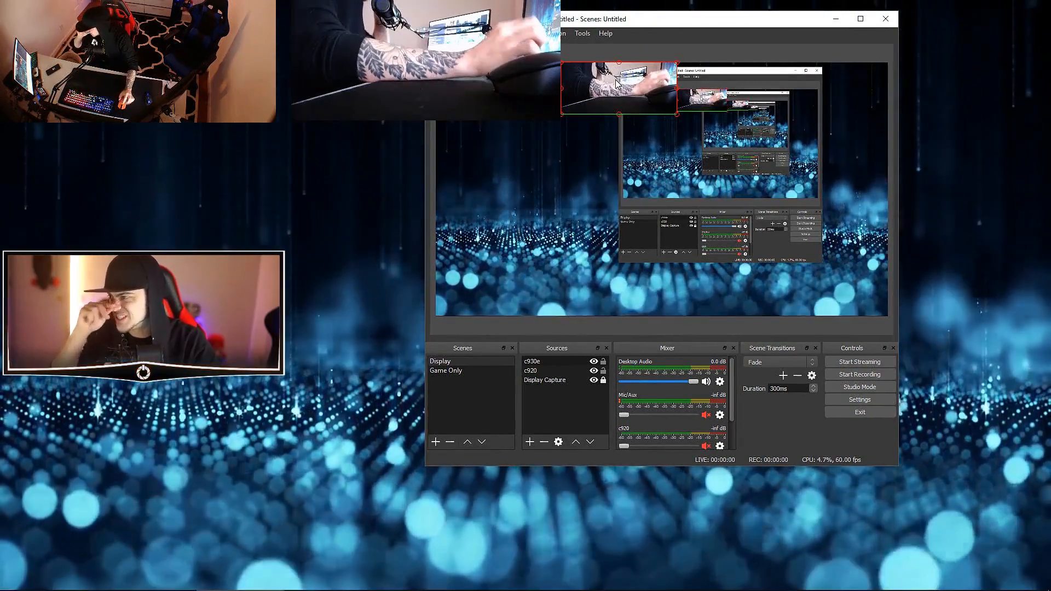
Disable source alignment snapping in the General settings and move the c930e camera freely over the c920 camera's lower-right corner
left_click(451, 33)
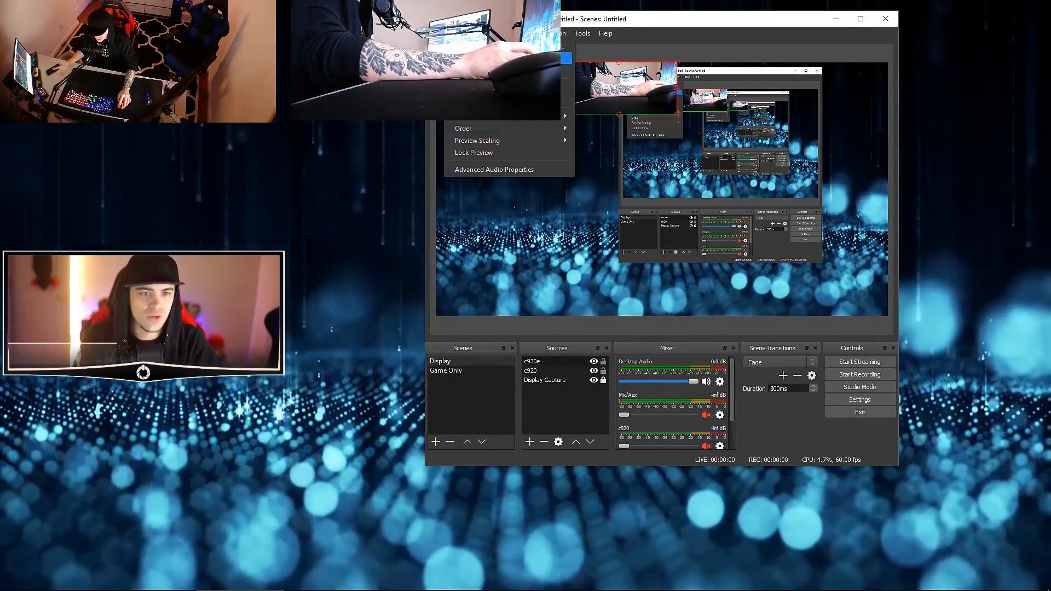
mouse_move(435, 33)
left_click(454, 75)
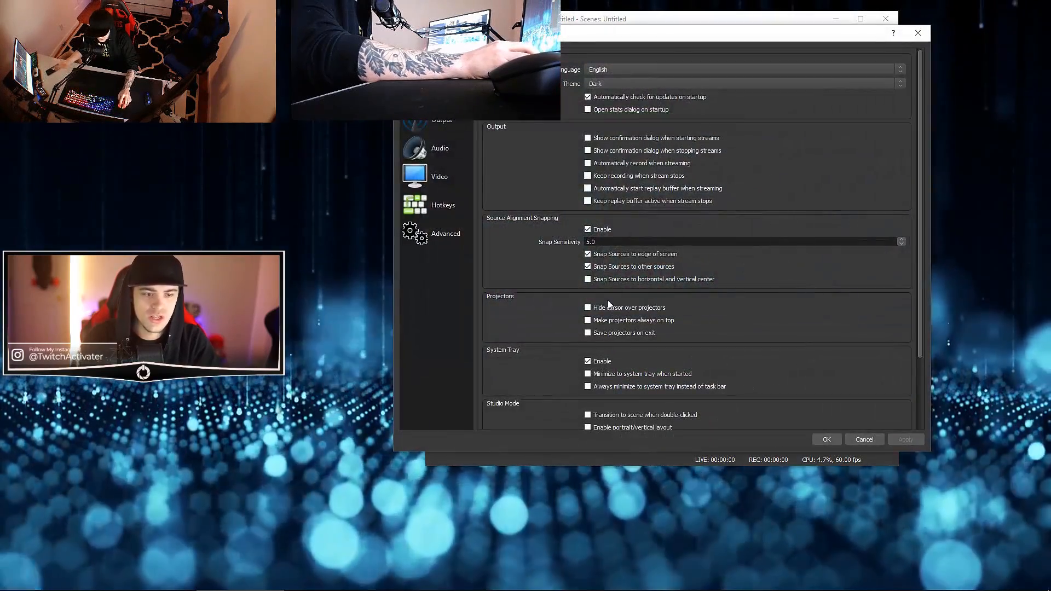
left_click(588, 229)
left_click(827, 438)
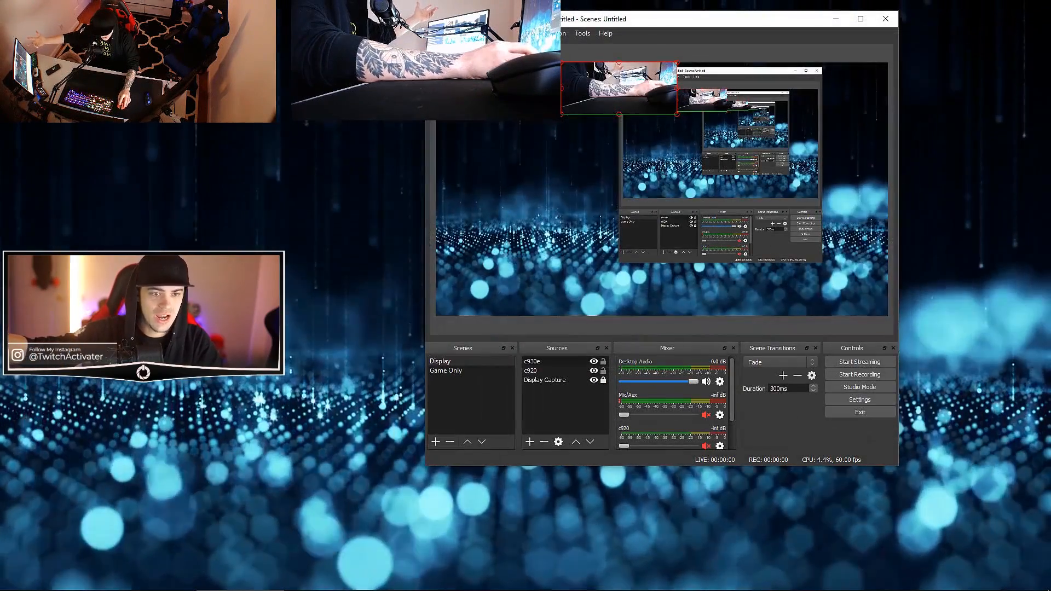
left_click_drag(598, 79, 554, 119)
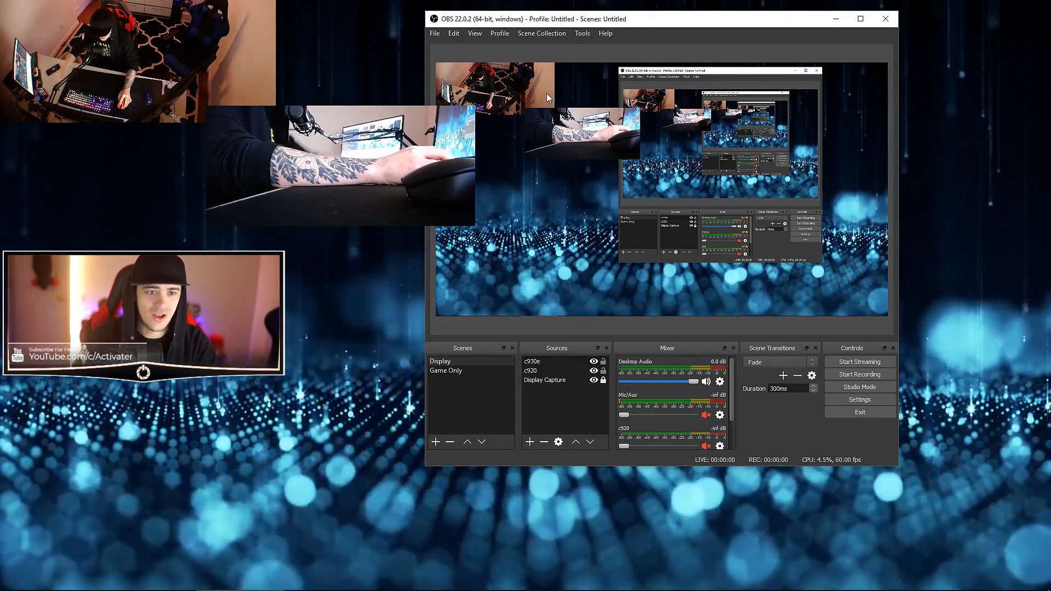
left_click(603, 362)
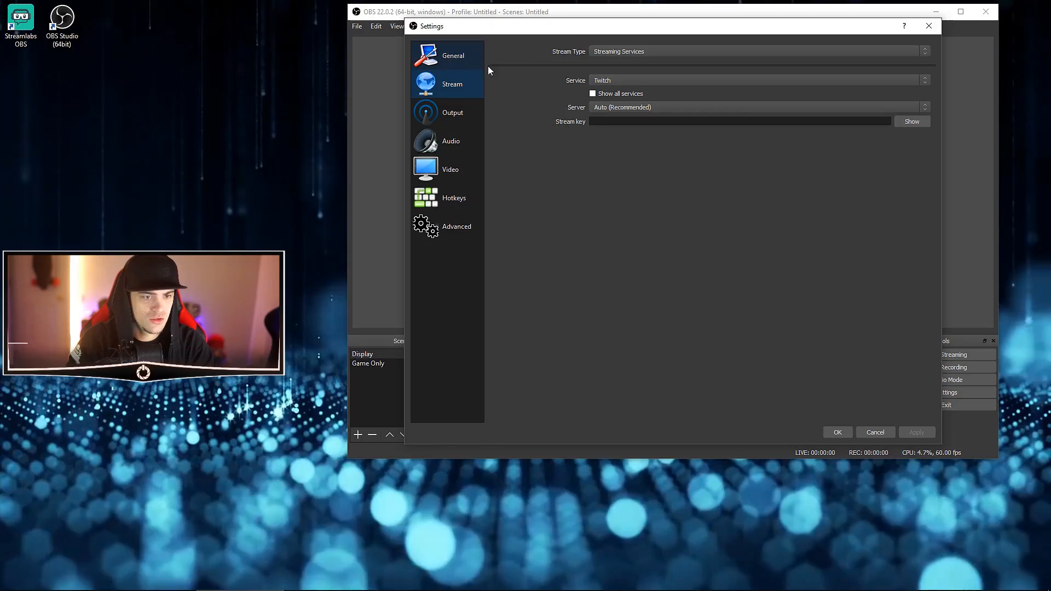
Review the available stream types and streaming services in the Stream settings, keeping Streaming Services and Twitch selected
mouse_move(552, 31)
left_mouse_down()
mouse_move(509, 17)
mouse_move(531, 35)
left_mouse_up()
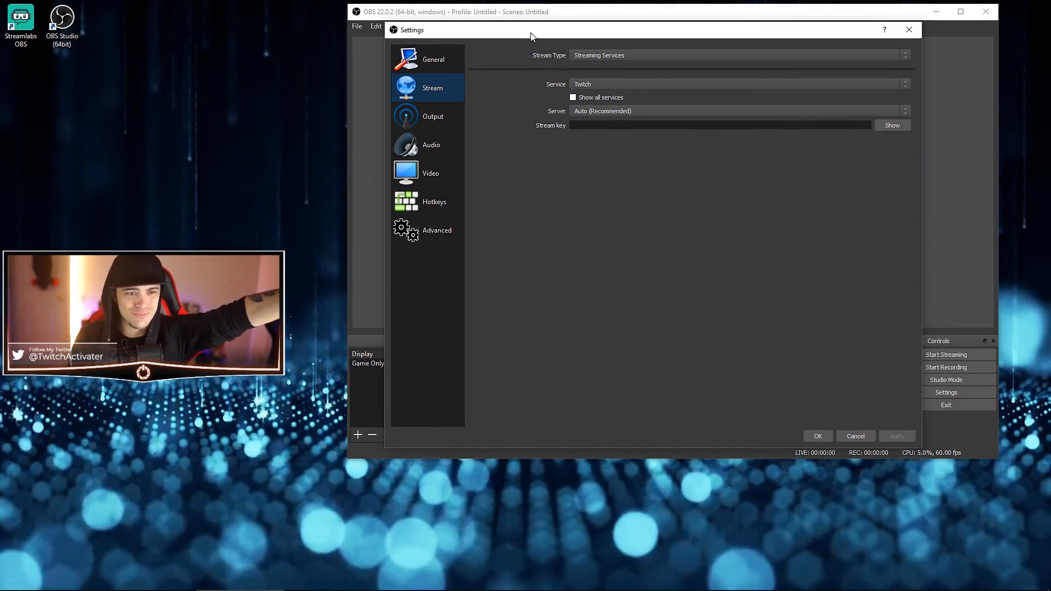
left_click(739, 85)
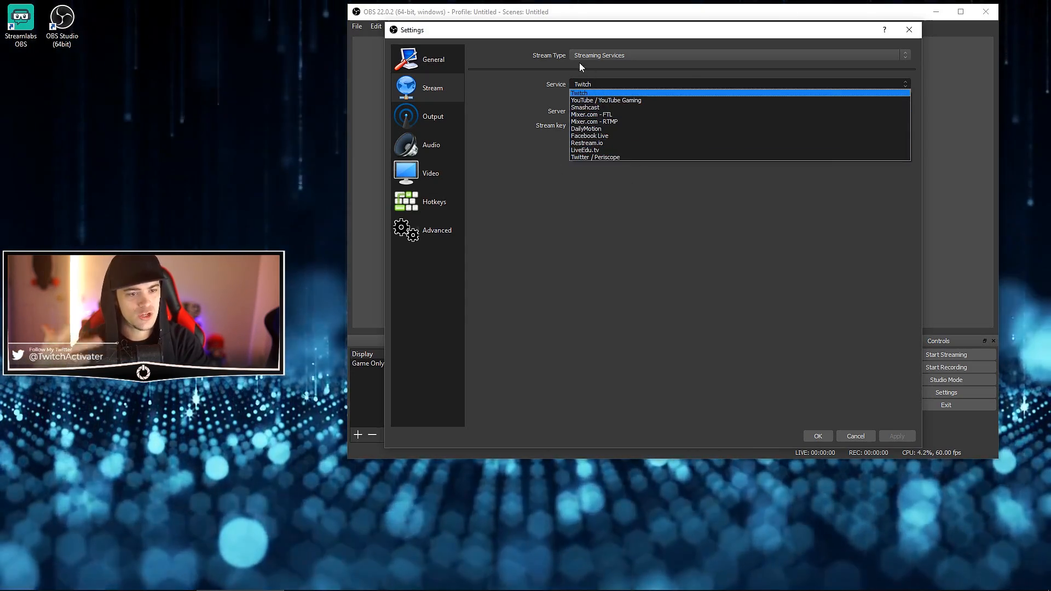
left_click(515, 84)
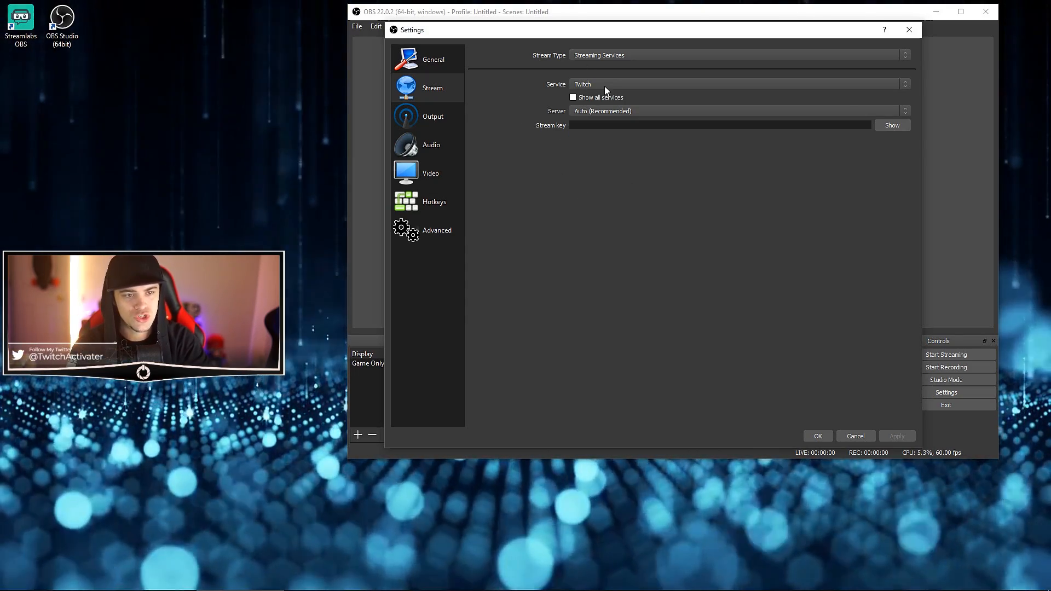
left_click(604, 56)
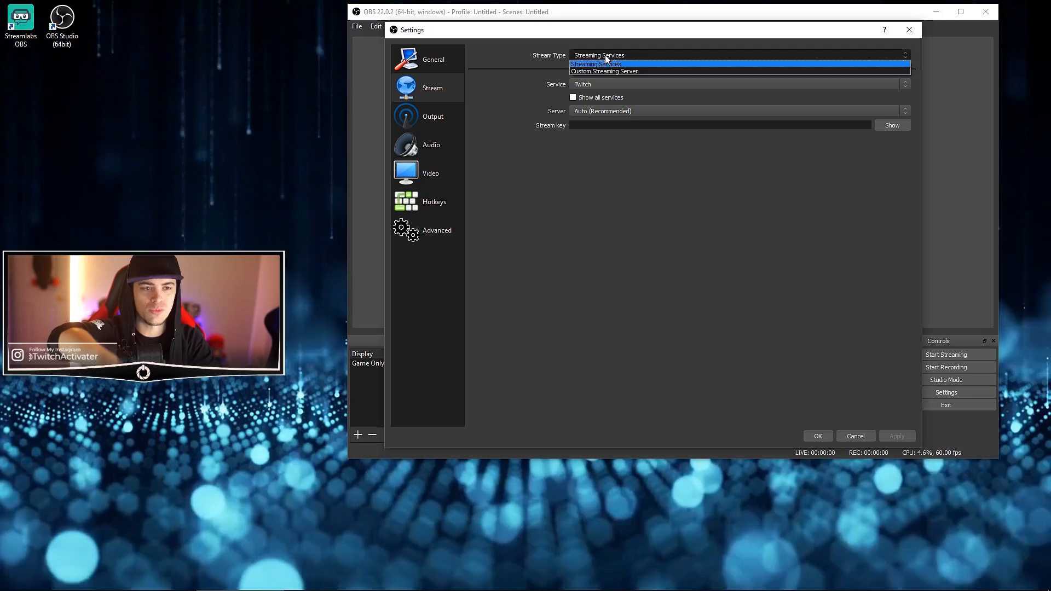
left_click(605, 55)
left_click(592, 83)
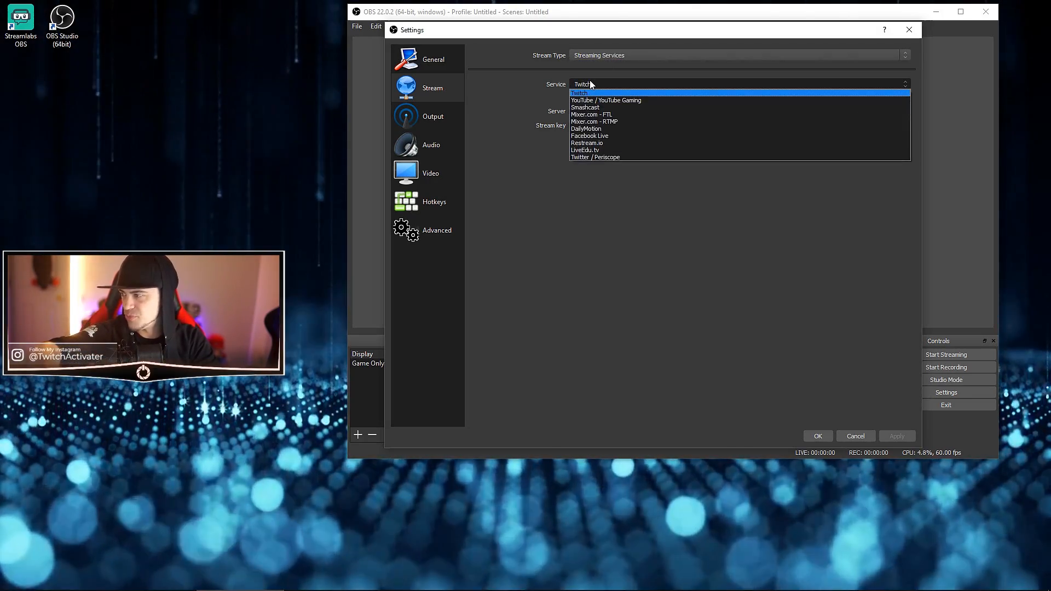
left_click(589, 93)
Browse the list of Twitch ingest servers, keeping Auto (Recommended) selected
left_click(598, 111)
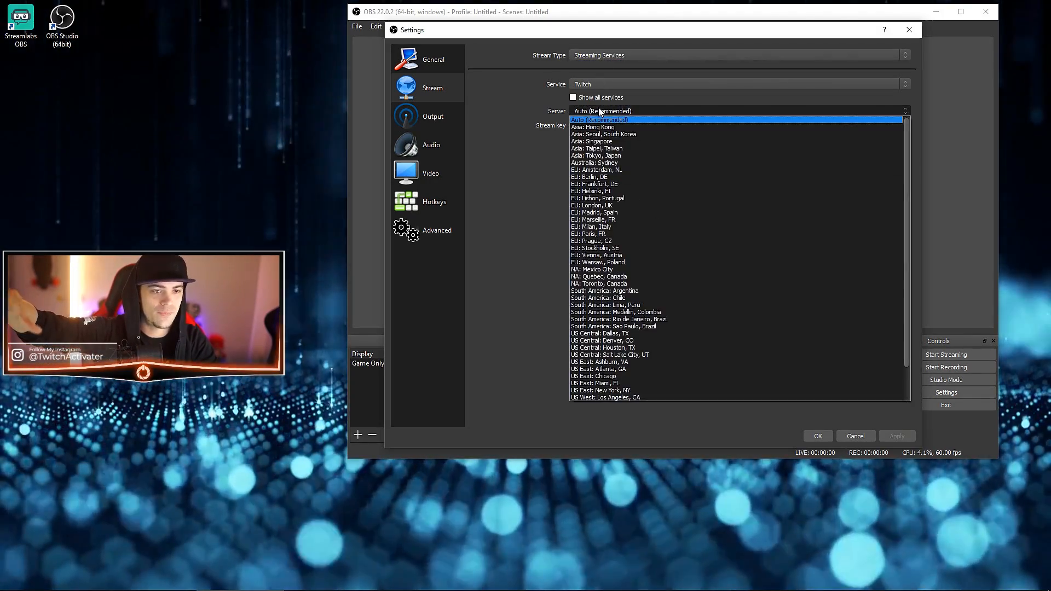
left_click(599, 112)
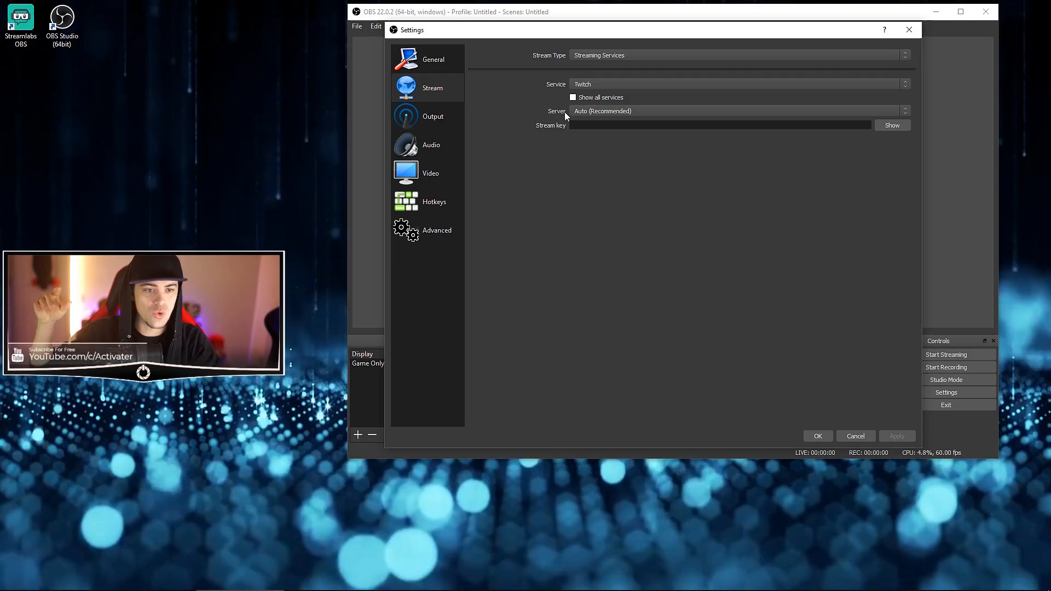
left_click(613, 111)
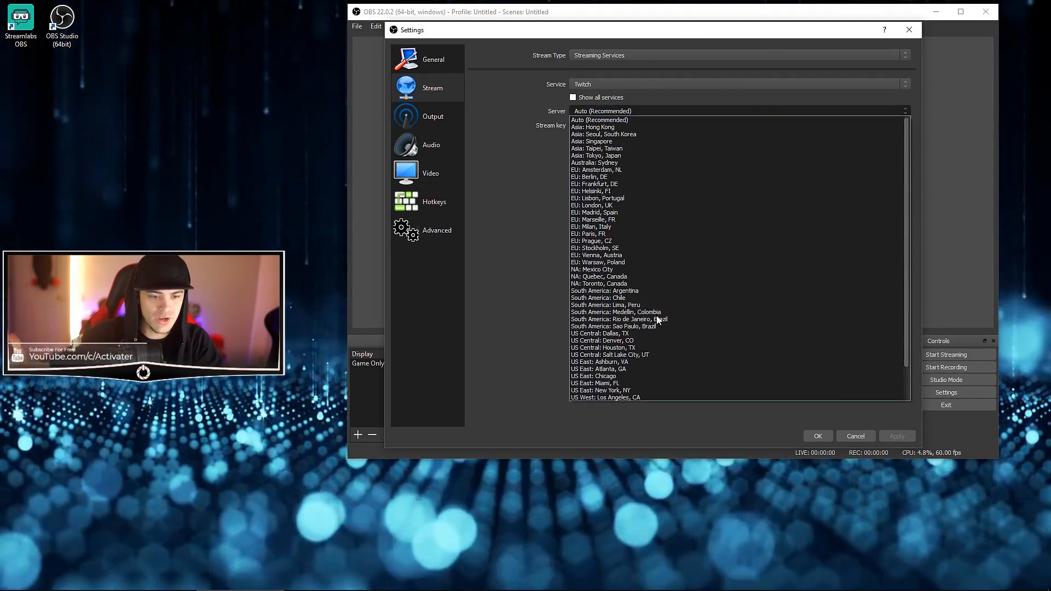
scroll(663, 356, "down", 2)
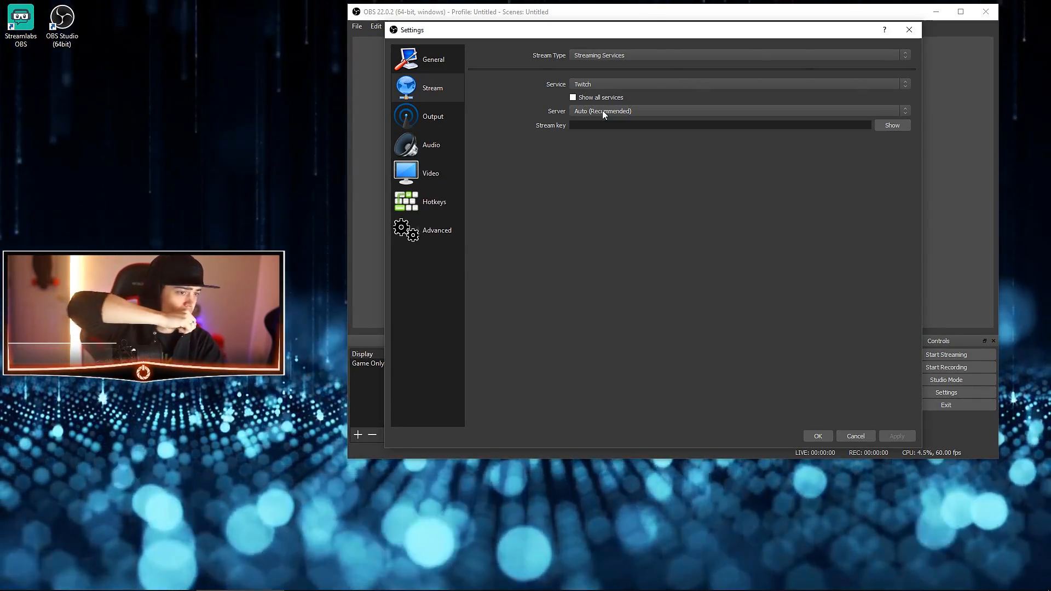
Switch to the Twitch dashboard in the browser and open the Channel settings page containing the primary stream key
left_click(889, 126)
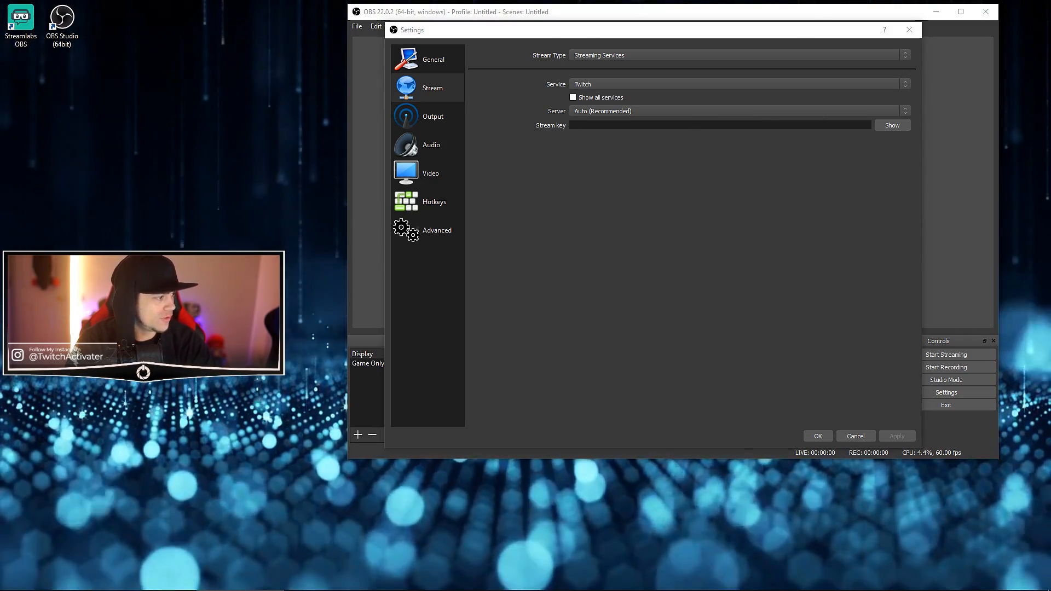
left_click_drag(427, 0, 576, 44)
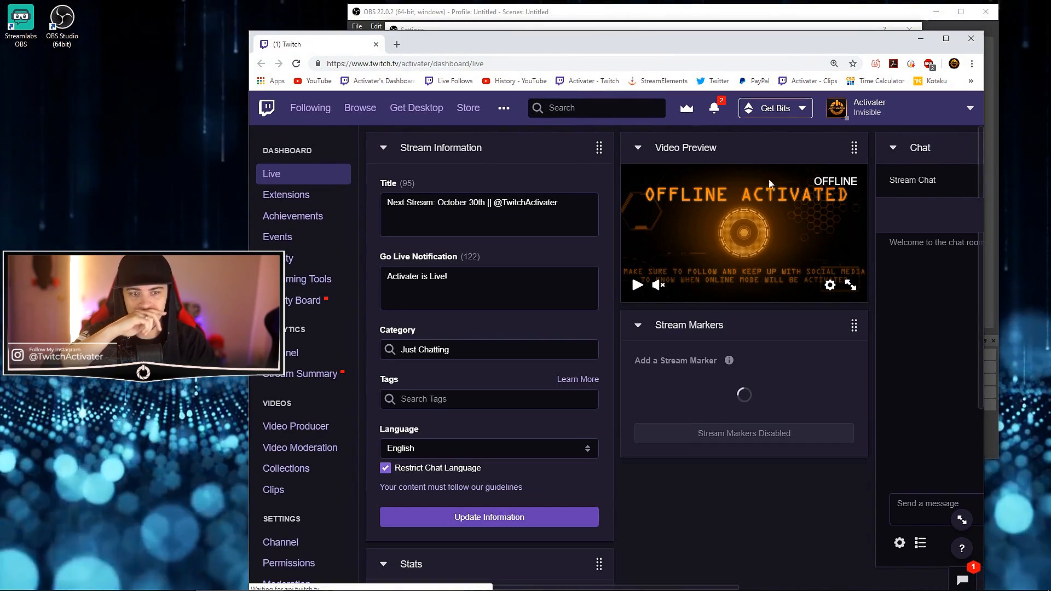
scroll(296, 383, "down", 1)
left_click(280, 448)
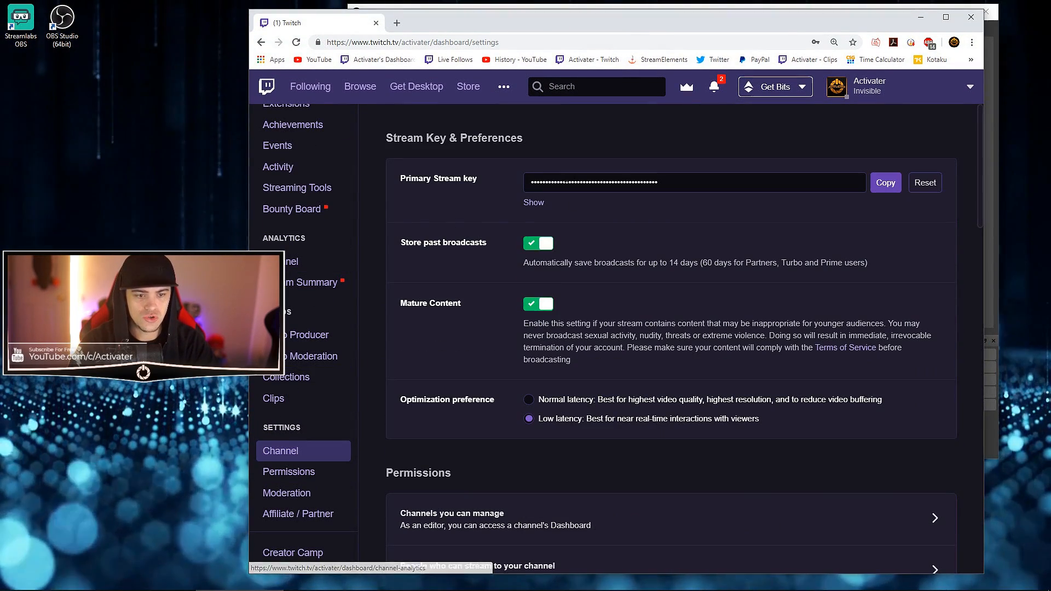
double_click(407, 42)
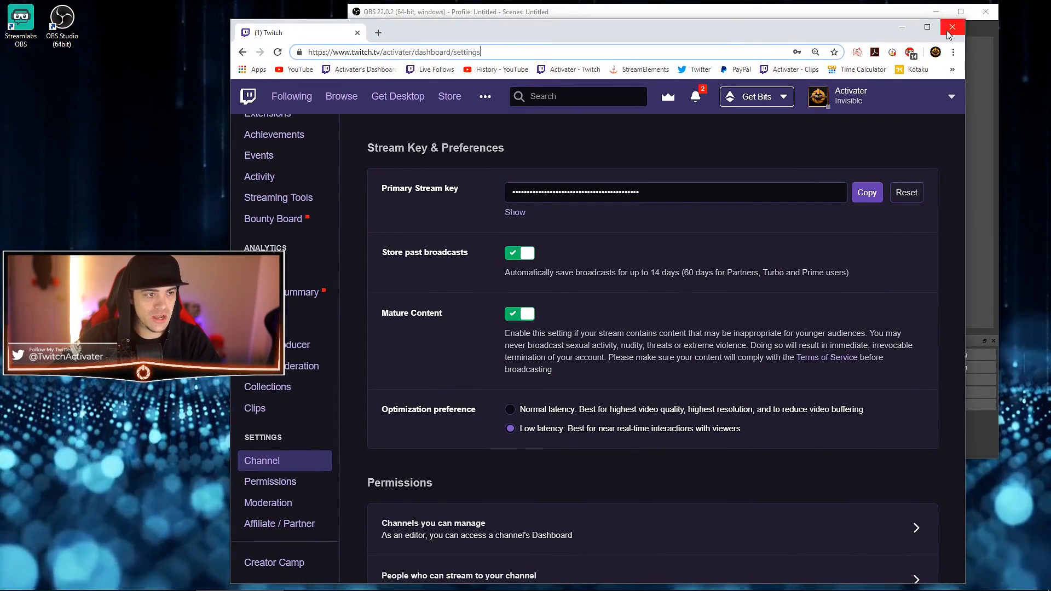
Close the browser and paste the stream key into the Stream key field of the OBS Studio Stream settings
left_click(948, 32)
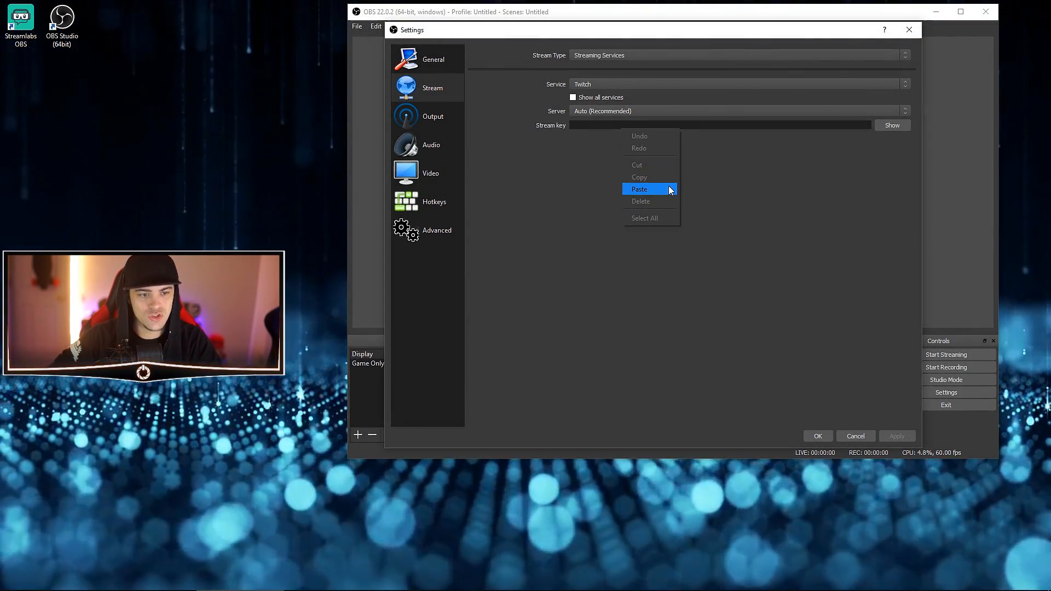
left_click(668, 188)
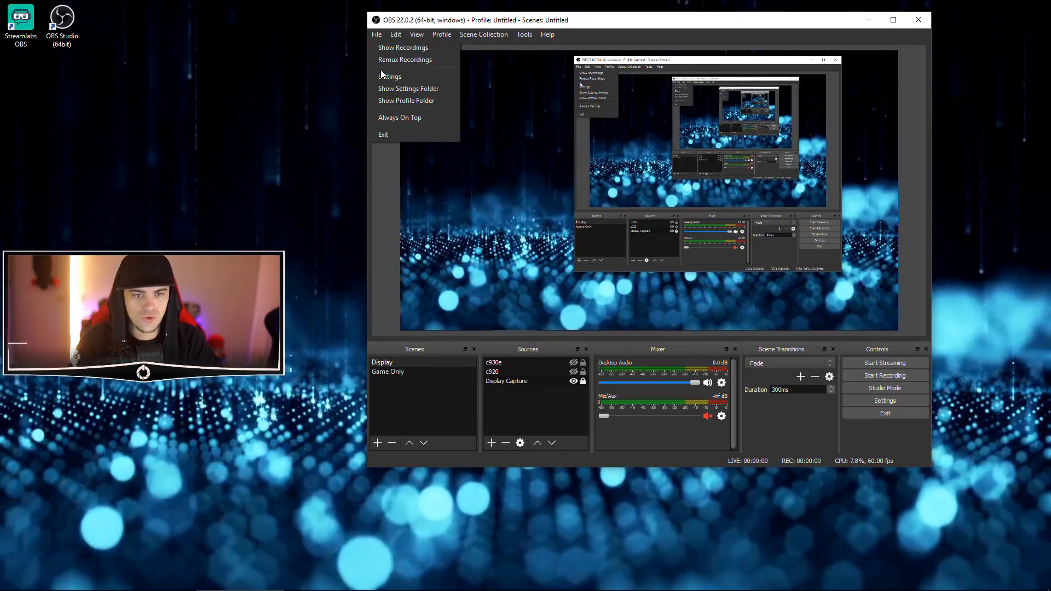
Reopen the settings, check the Stream page and open the Output page
left_click(389, 76)
left_click(415, 90)
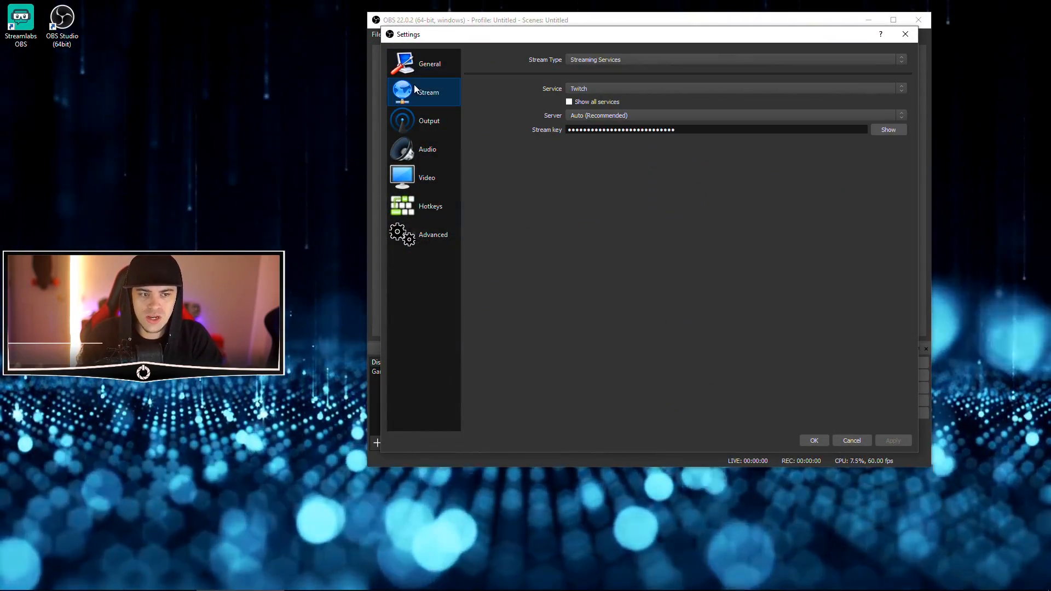
left_click(443, 118)
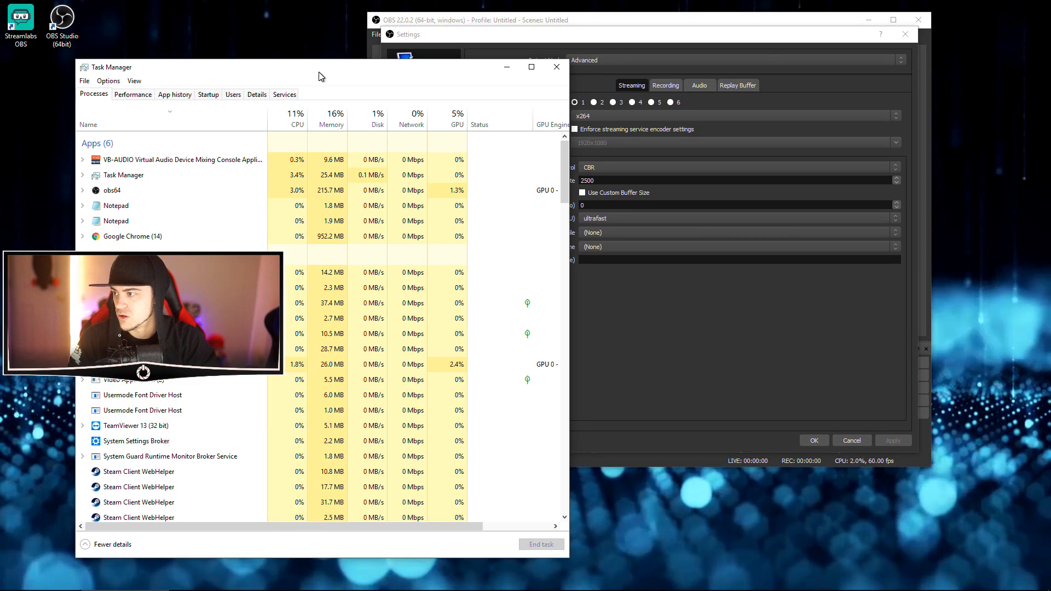
Shrink Task Manager beside the OBS Studio settings, examine the CPU usage of the running processes, and put its window away
left_click_drag(318, 71, 262, 50)
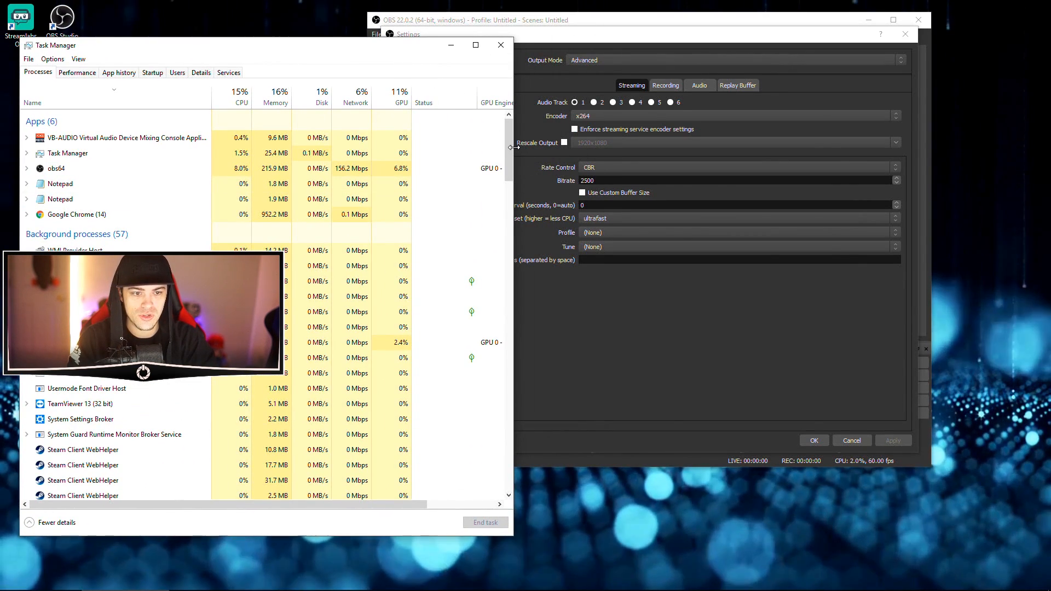
left_click_drag(514, 147, 360, 146)
left_click_drag(359, 535, 363, 387)
left_click_drag(212, 101, 137, 113)
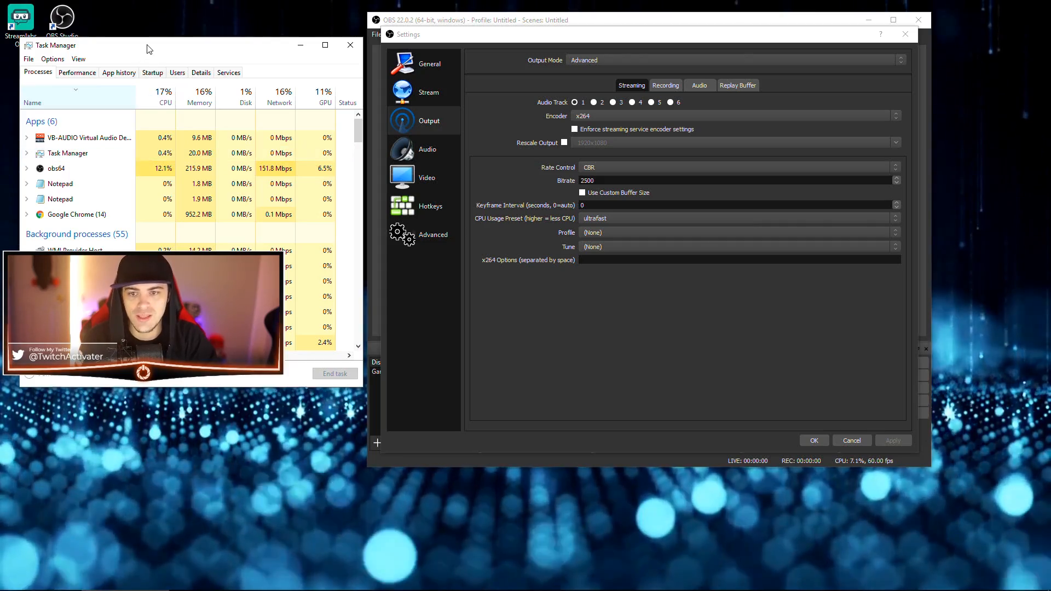
left_click_drag(147, 49, 126, 24)
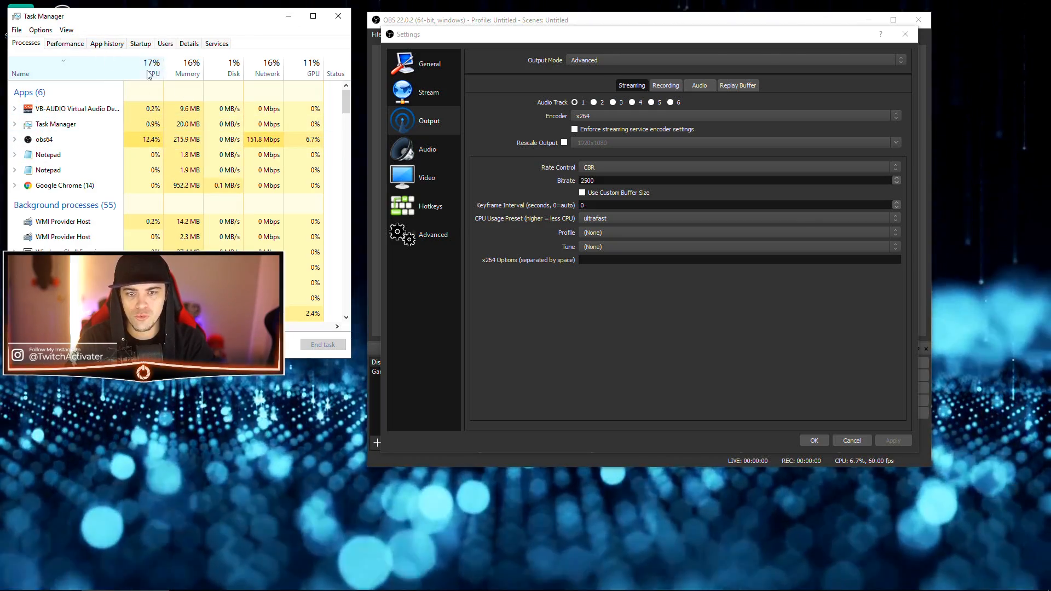
left_click(283, 20)
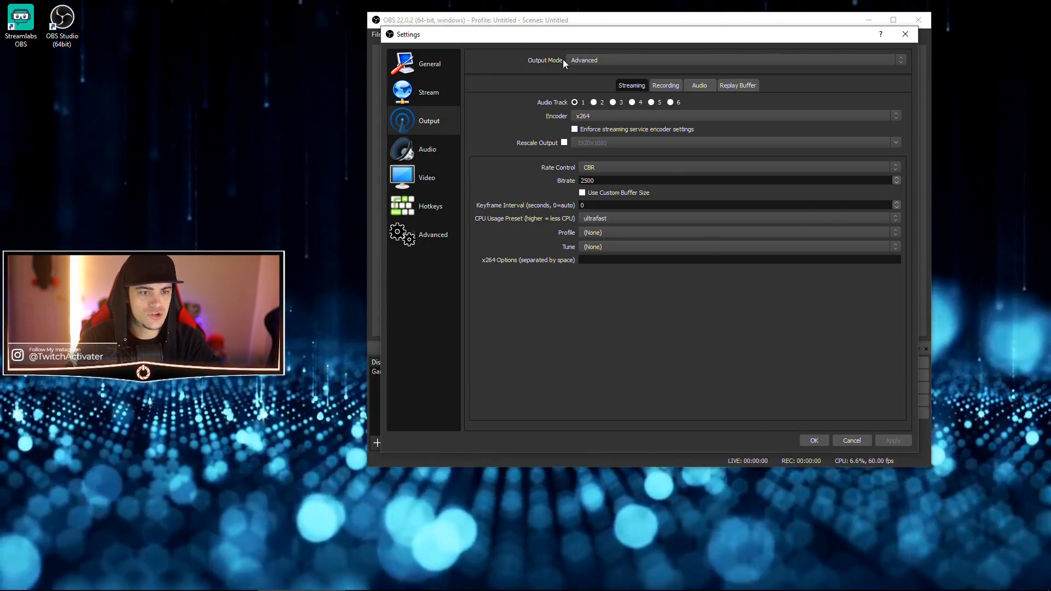
Switch the output mode to Simple and view its streaming encoder and audio bitrate options
left_click_drag(566, 39, 578, 41)
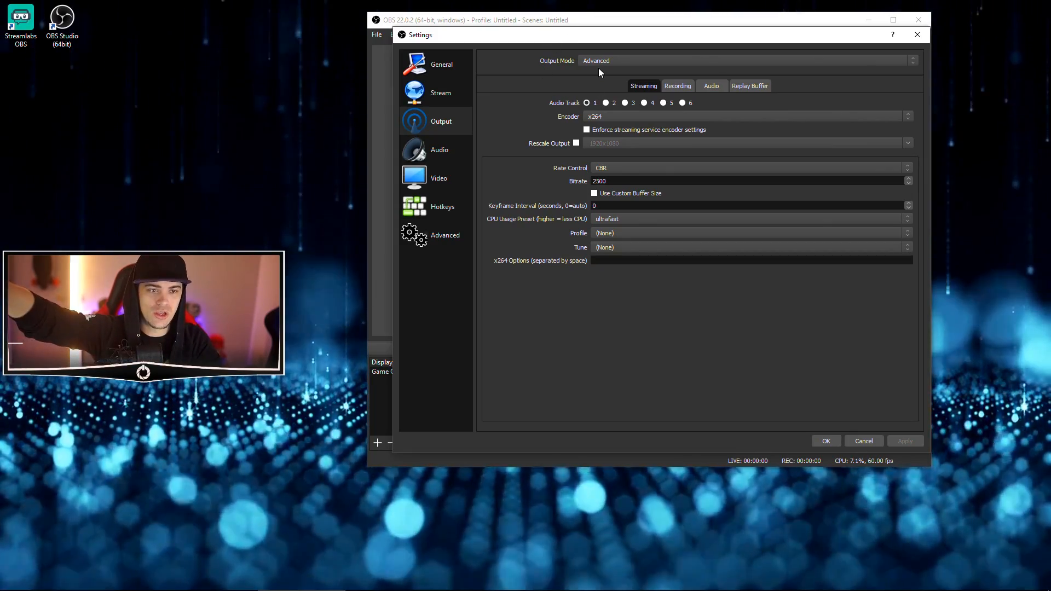
left_click(600, 63)
left_click(601, 70)
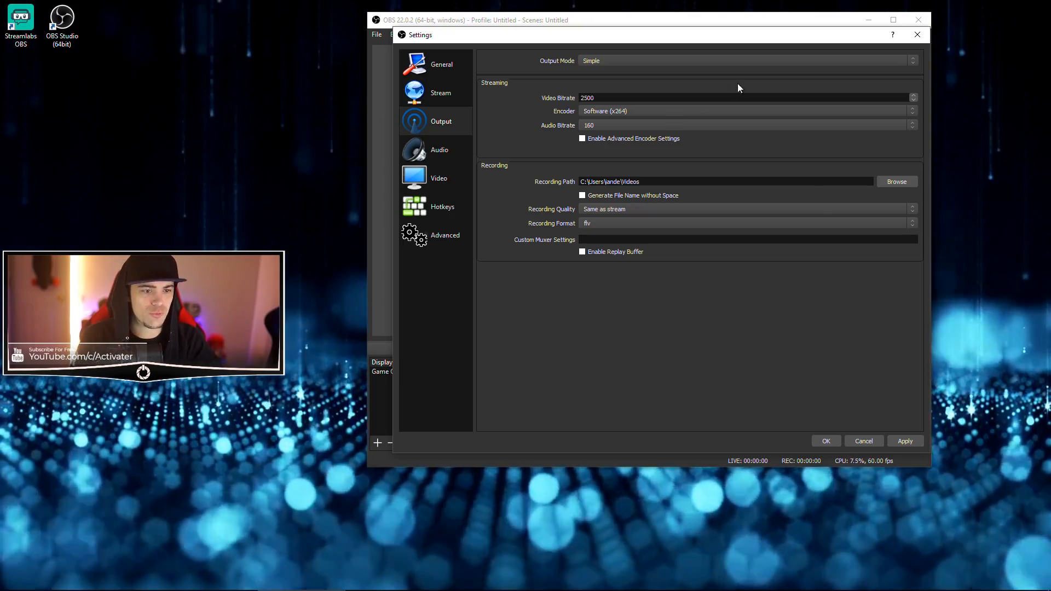
left_click(635, 108)
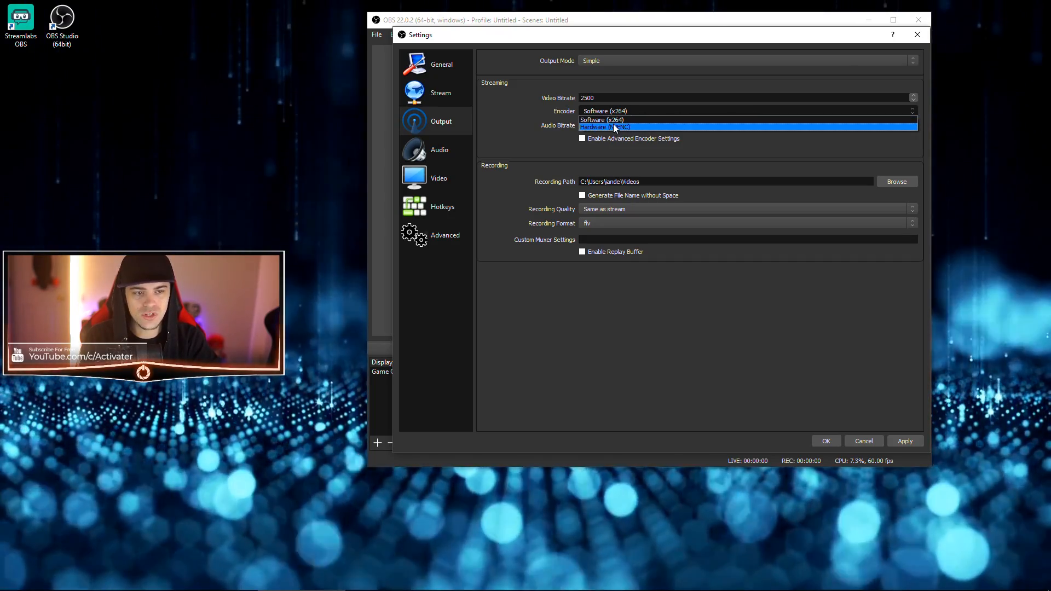
left_click(535, 113)
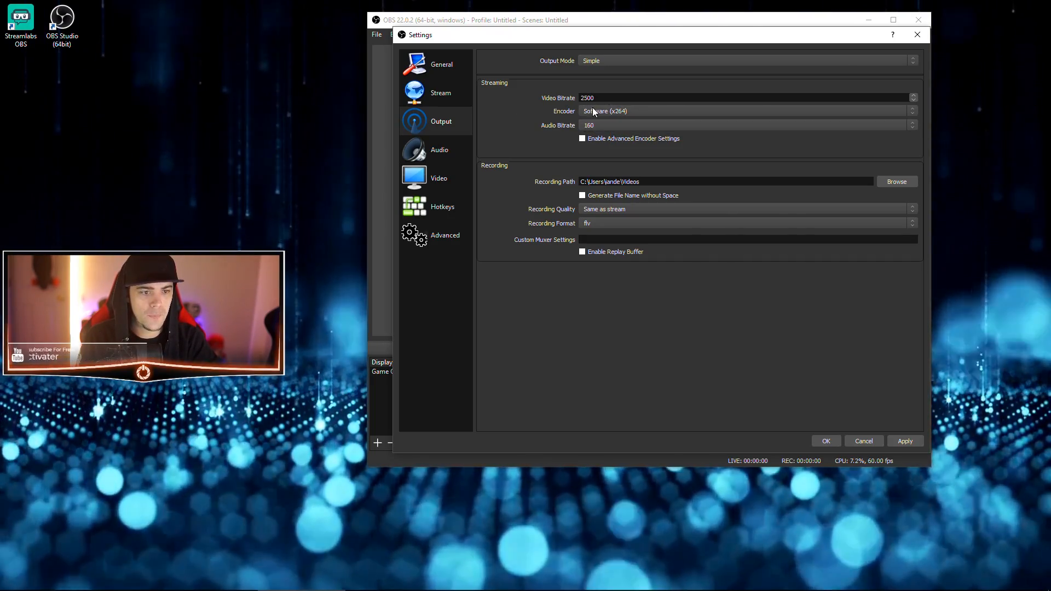
left_click(645, 126)
left_click(536, 133)
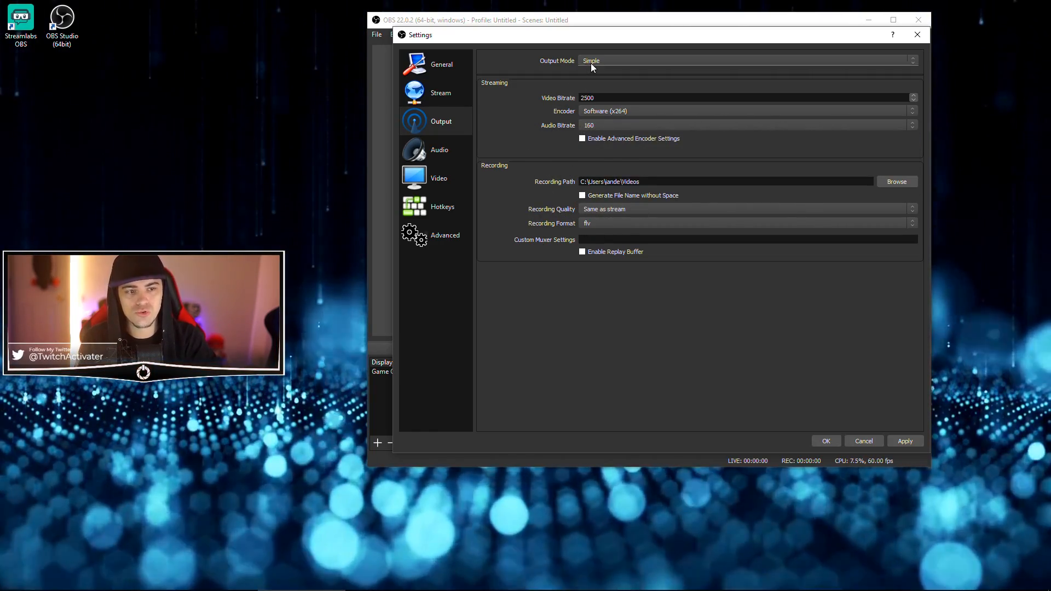
Set the output mode back to Advanced
left_click(591, 65)
left_click(587, 73)
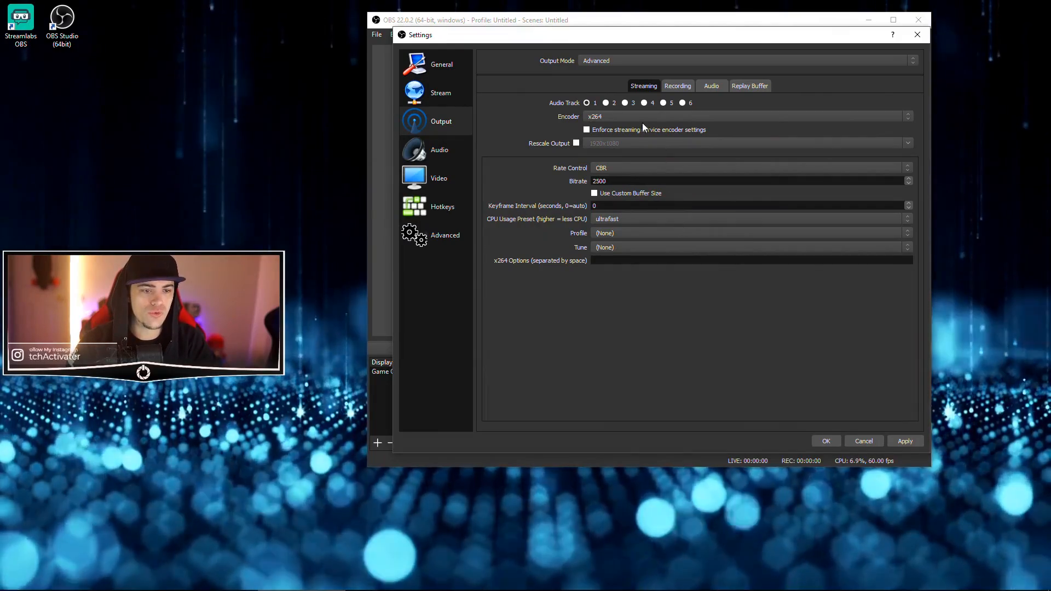
Review the available streaming encoders and keep x264 selected
left_click(601, 116)
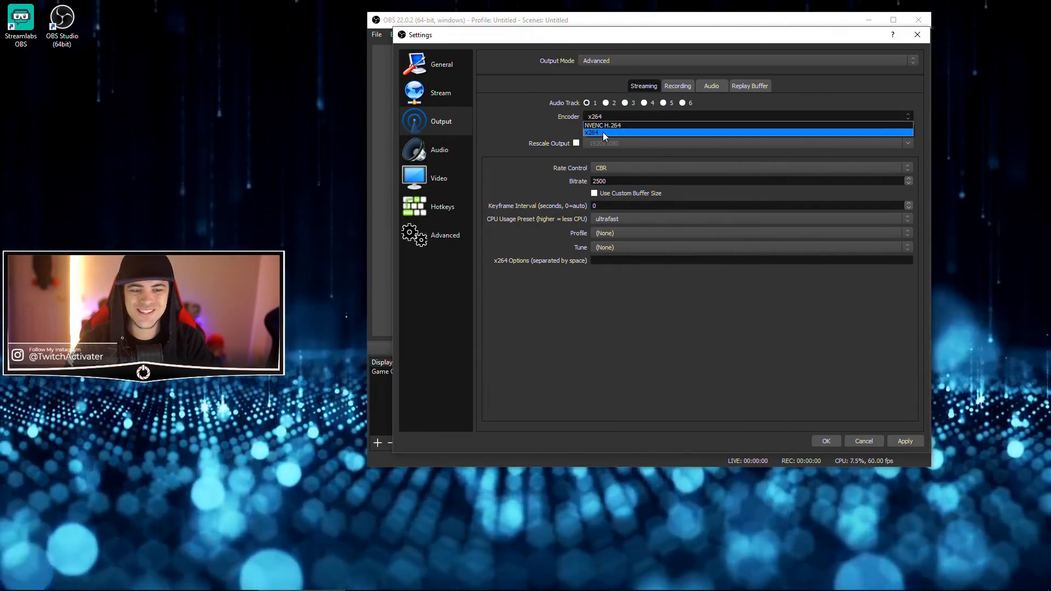
left_click(593, 134)
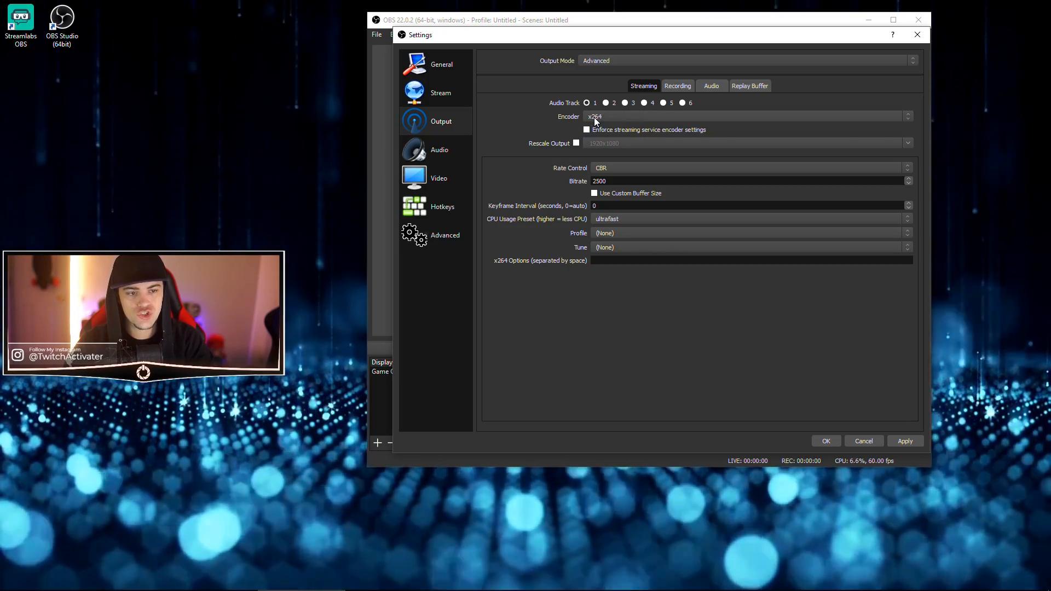
left_click(595, 118)
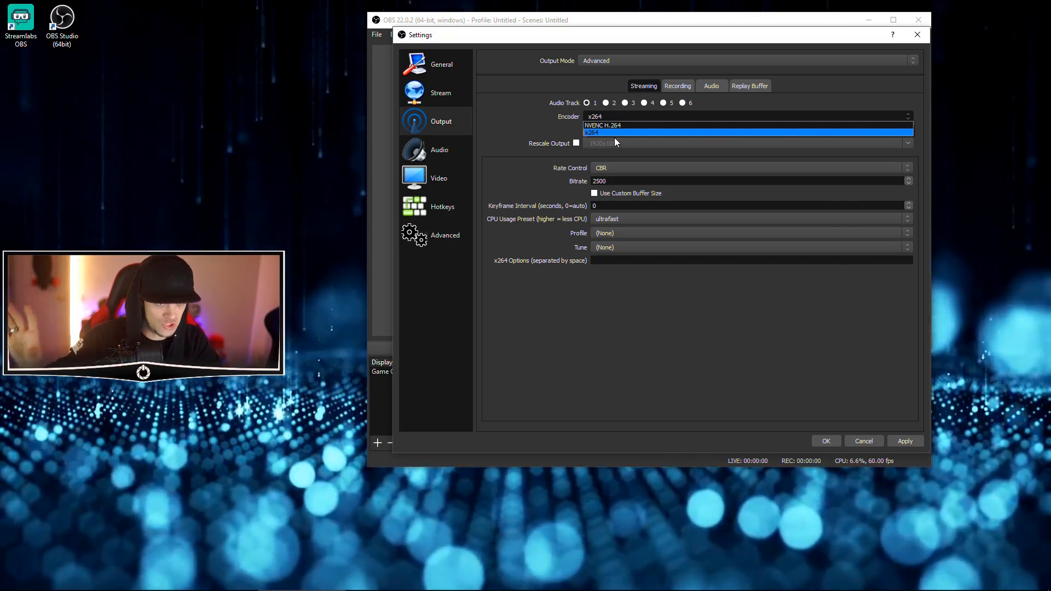
left_click(614, 136)
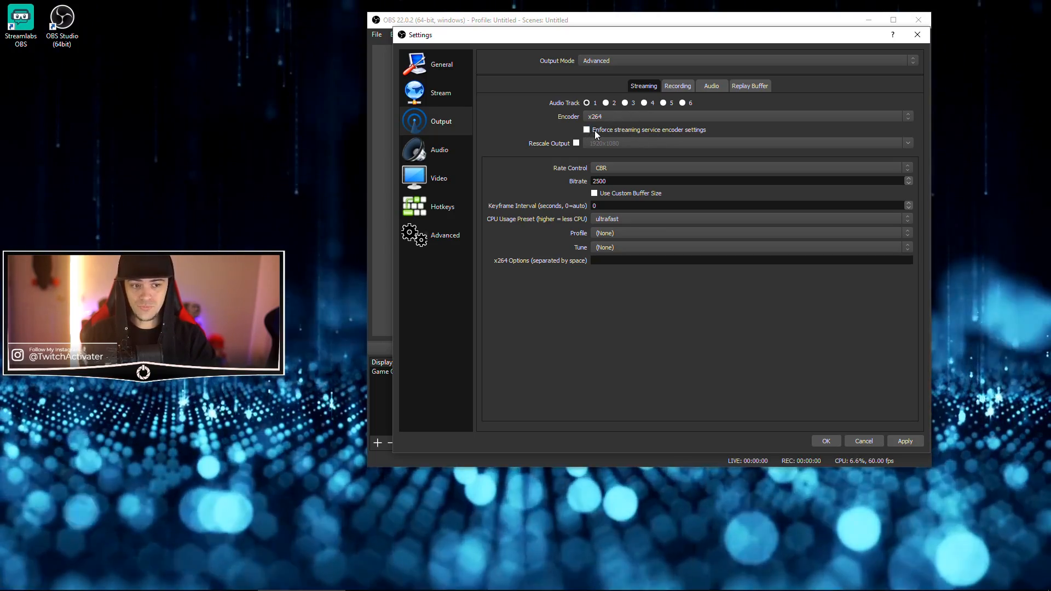
Turn on enforcement of the streaming service encoder settings and set the streaming bitrate to 6000
left_click(587, 130)
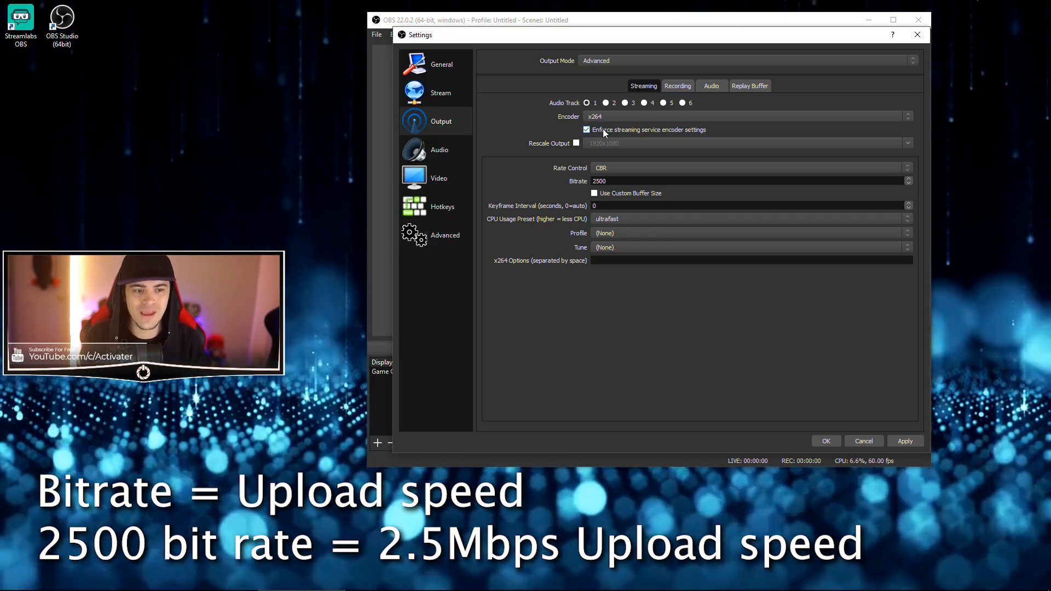
double_click(638, 181)
type("6000")
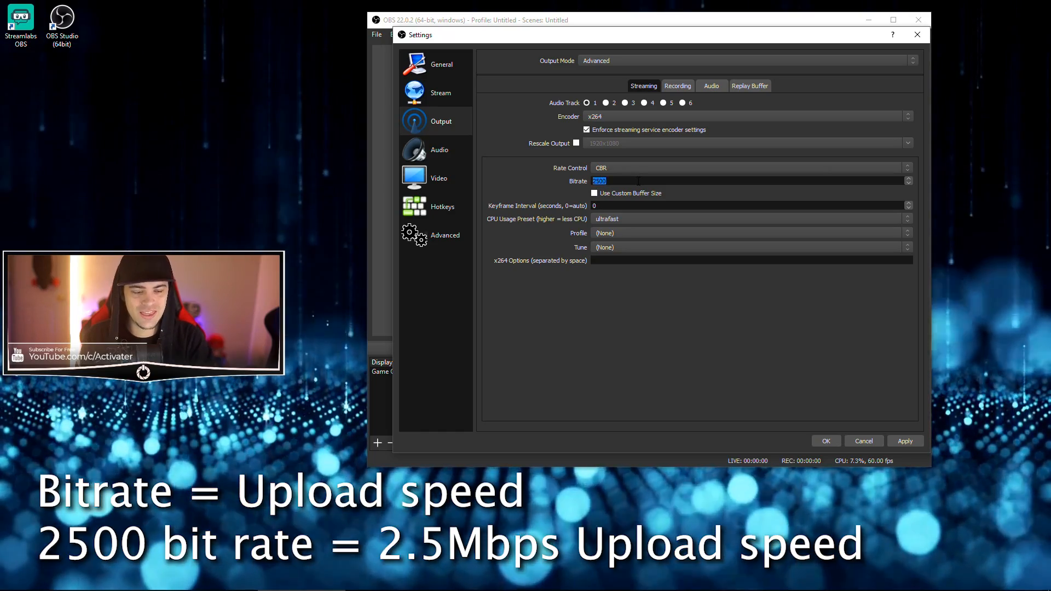
key("BackSpace")
key("BackSpace")
key("BackSpace")
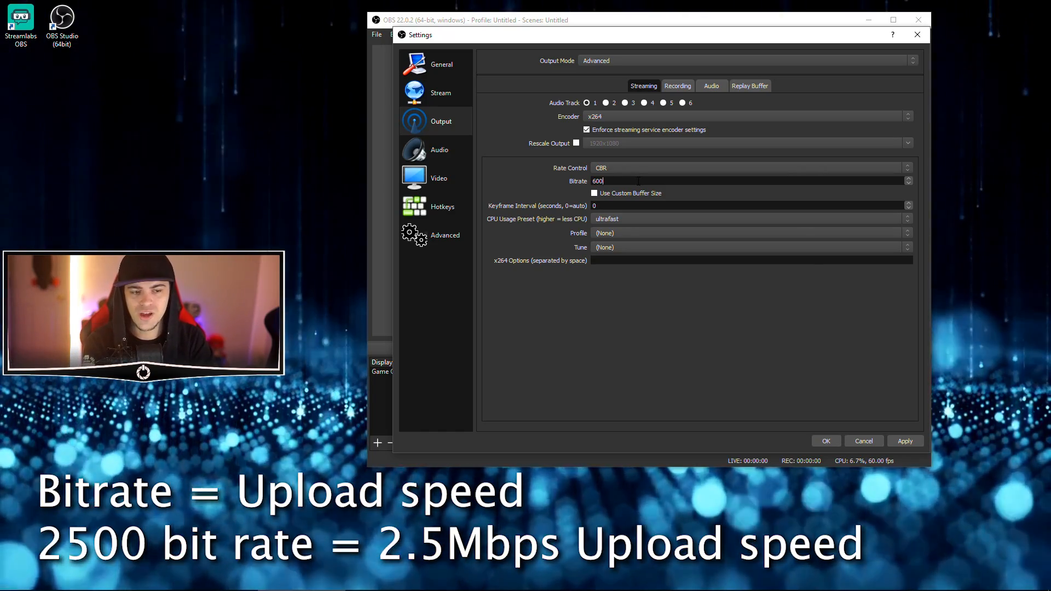
type("000")
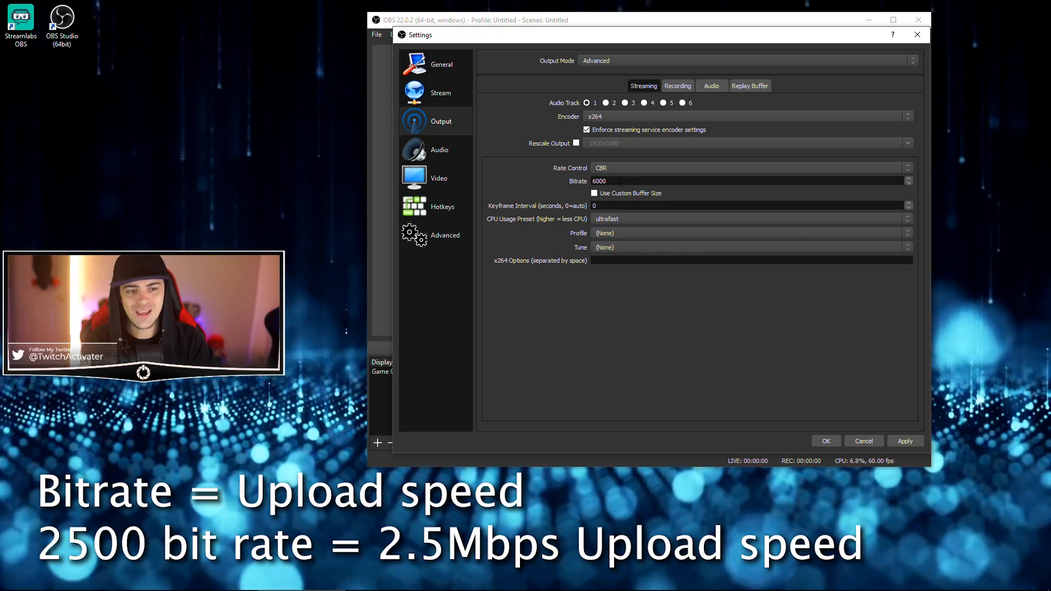
Set the streaming bitrate to 3500
left_click_drag(634, 182, 596, 190)
type("35000")
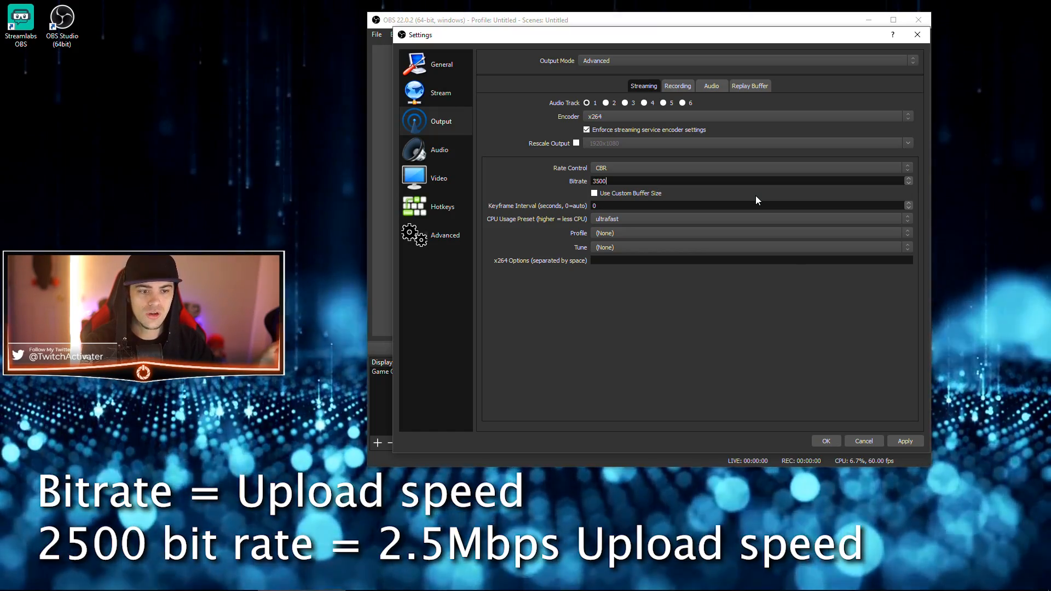
left_click(609, 182)
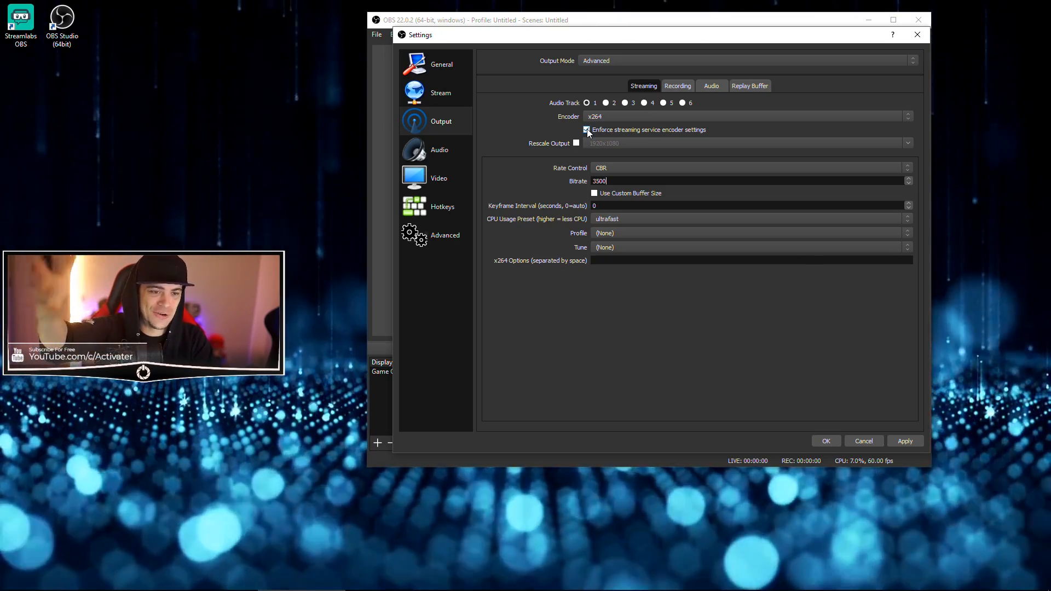
Turn off enforcement of the streaming service encoder settings and set the bitrate to 5000
left_click(587, 129)
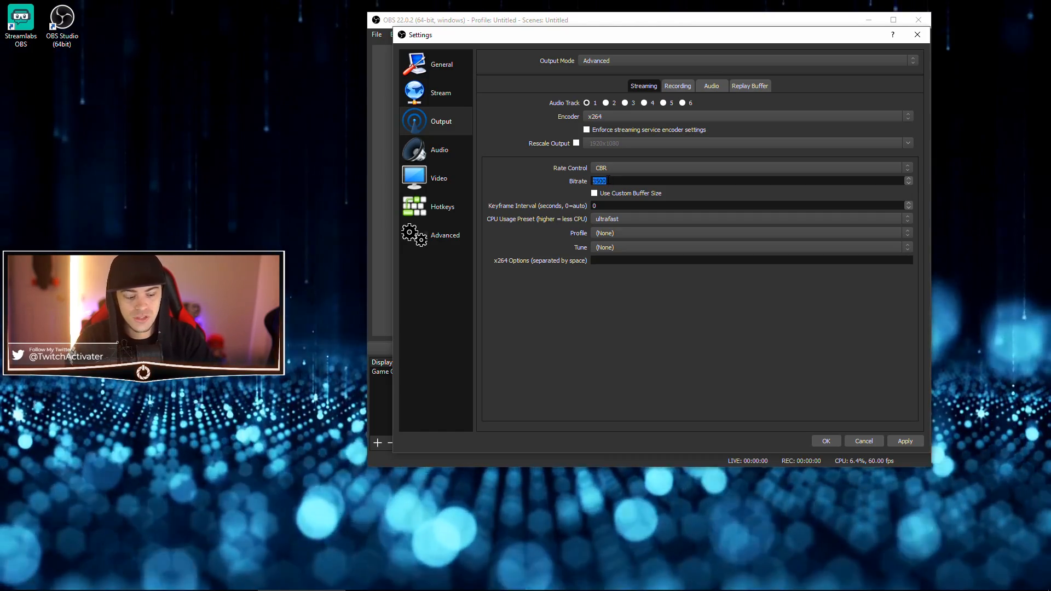
type("5000")
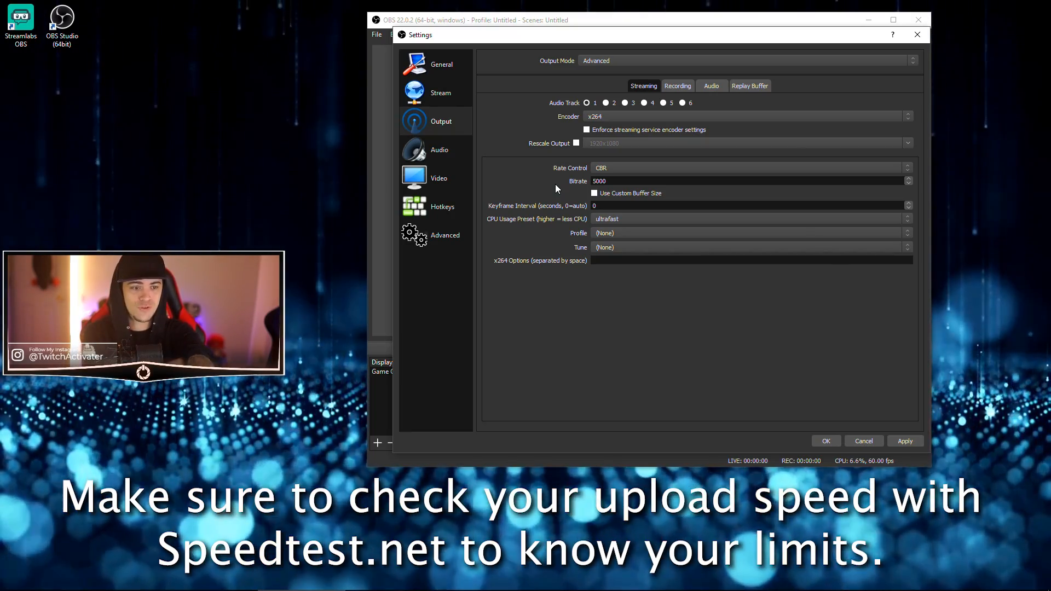
Try streaming bitrates of 8000 and 800, and enter 84 as the bitrate
double_click(612, 182)
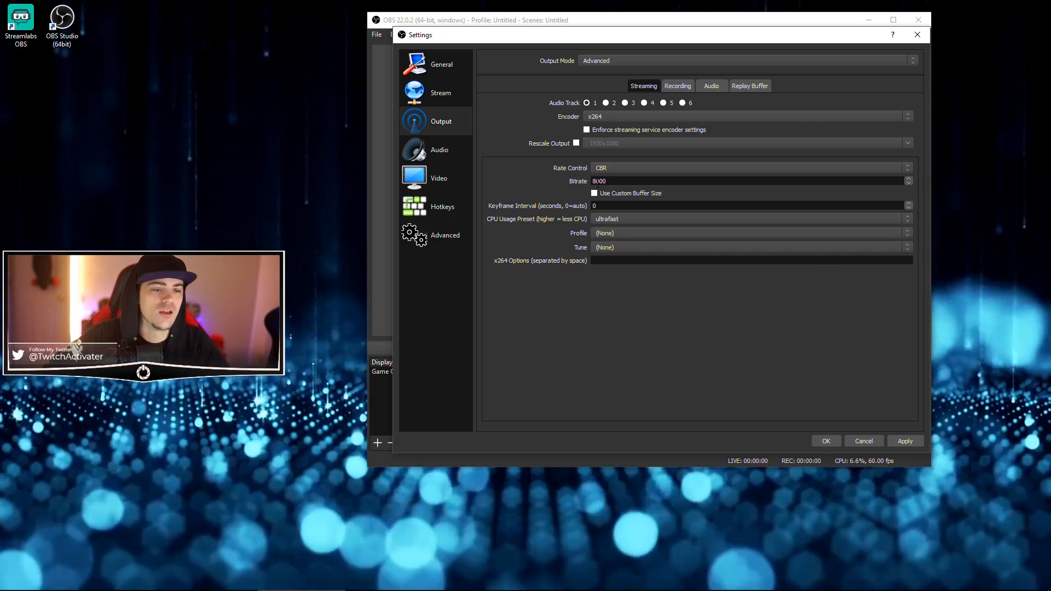
double_click(626, 178)
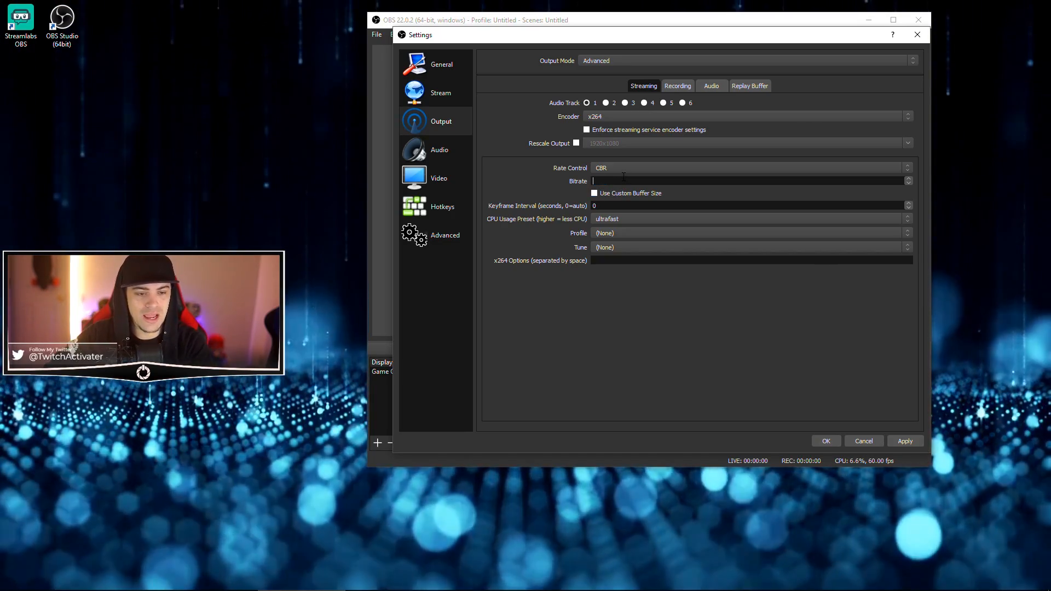
type("800")
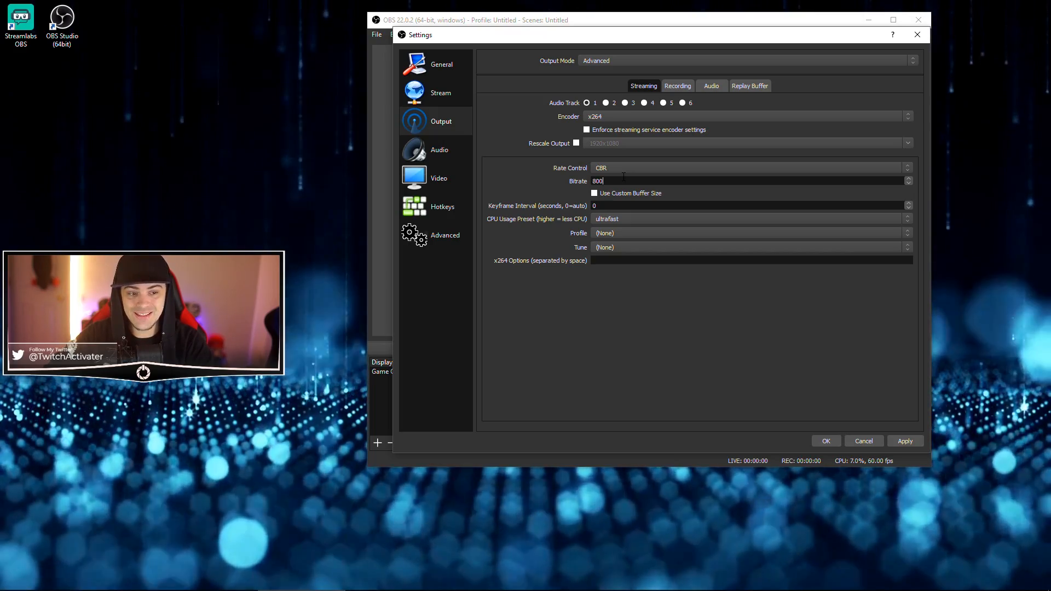
key("BackSpace")
key("BackSpace")
key("BackSpace")
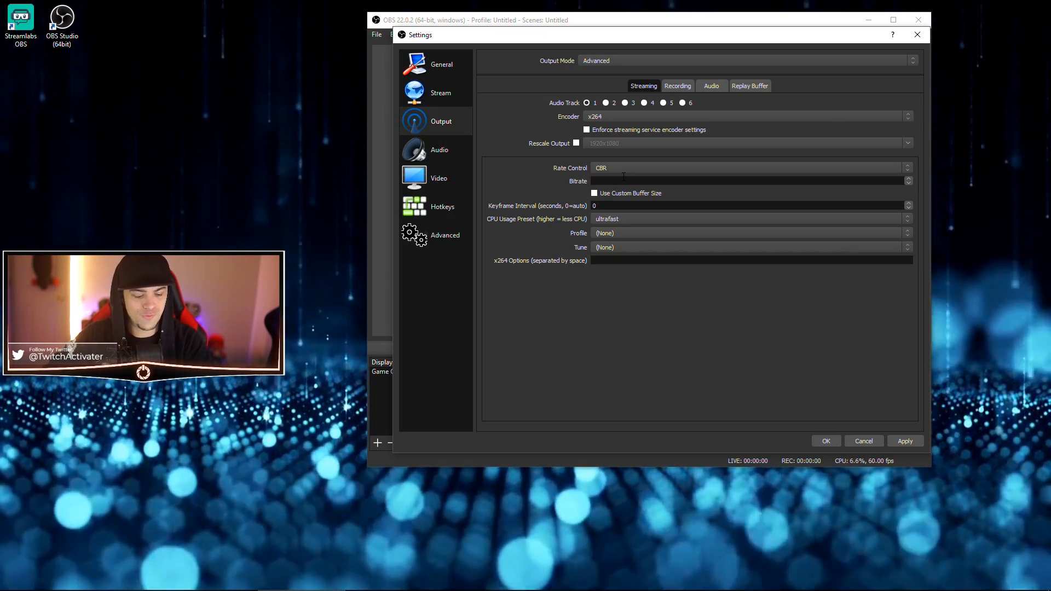
type("8400")
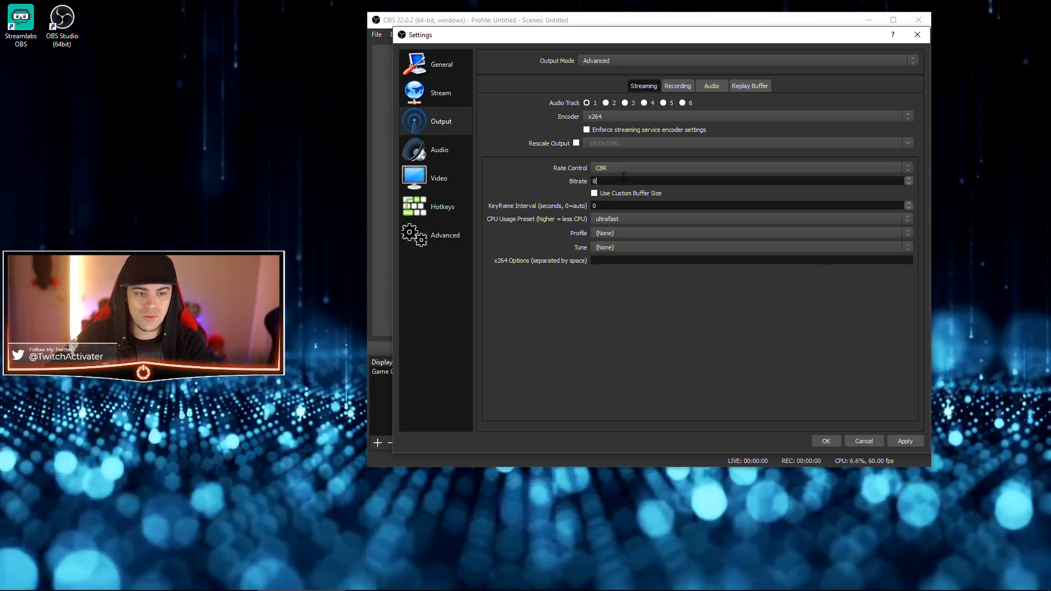
key("BackSpace")
key("BackSpace")
key("BackSpace")
key("BackSpace")
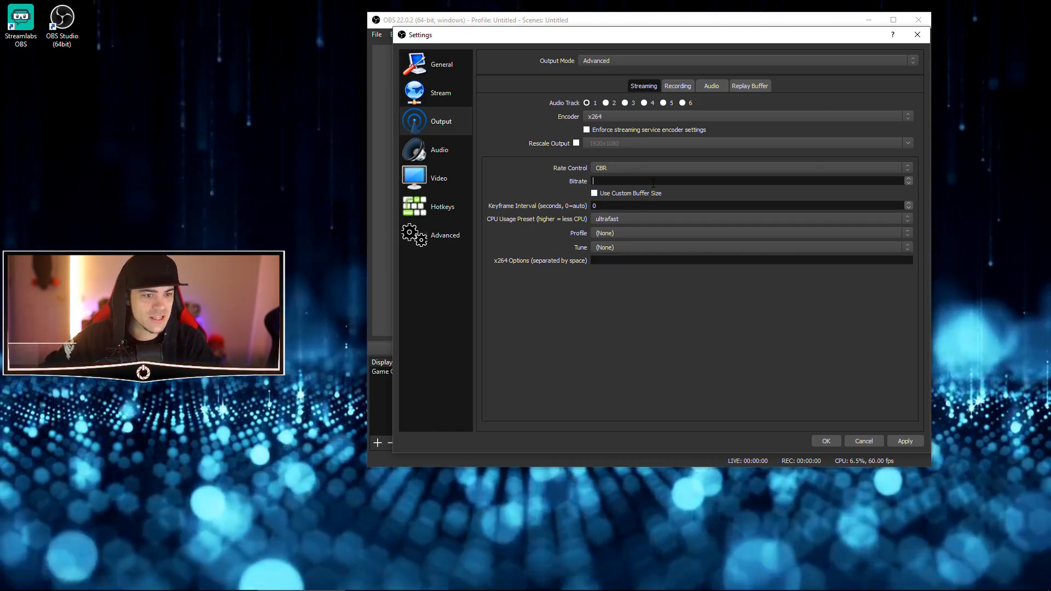
type("84")
Turn on Rescale Output, view its available resolutions with 1920x1080 kept, and turn rescaling off again
left_click(576, 143)
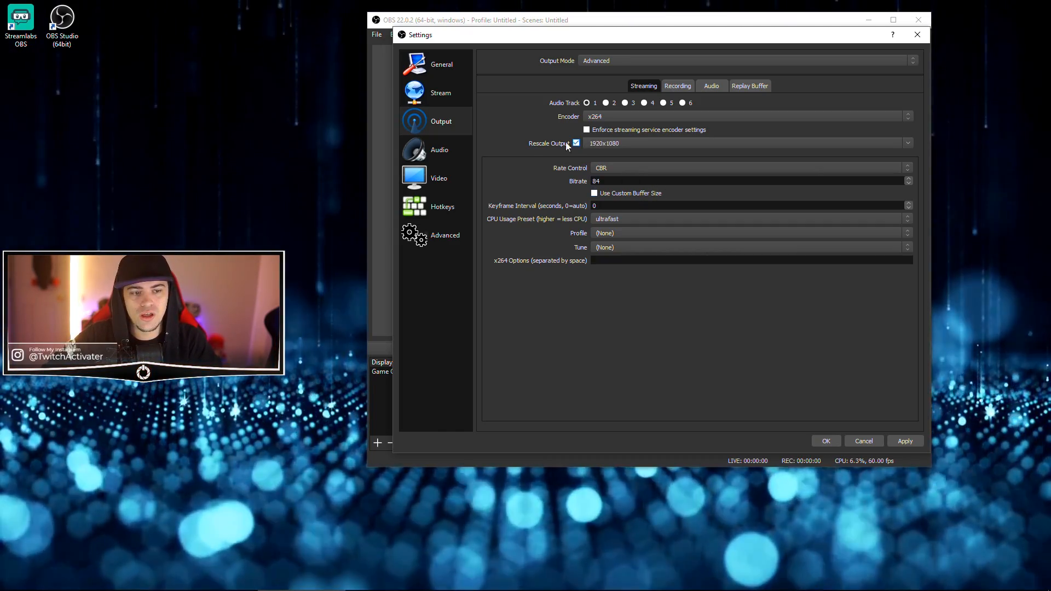
left_click(607, 143)
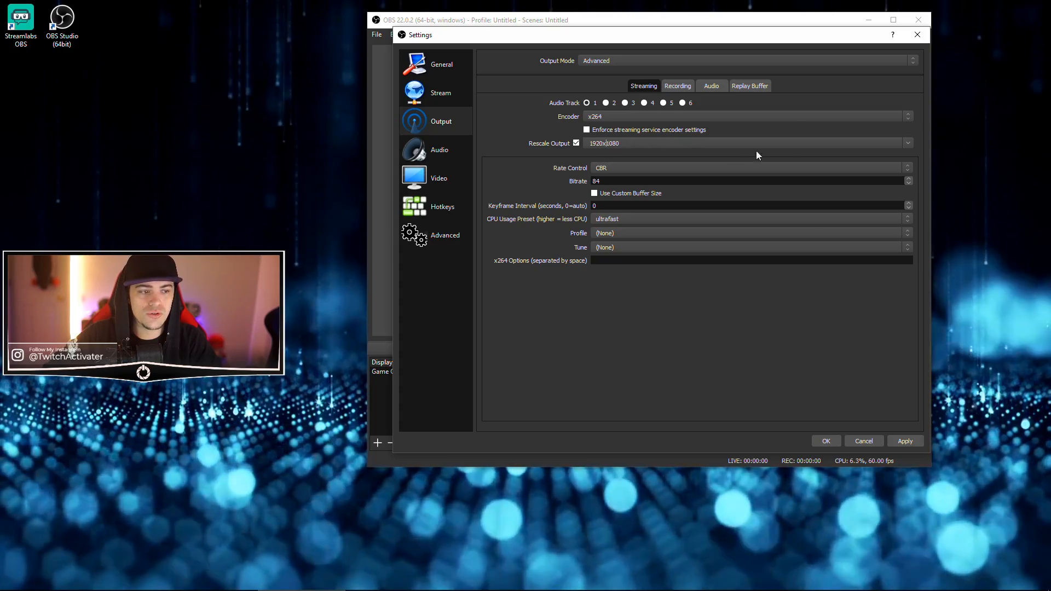
left_click(907, 143)
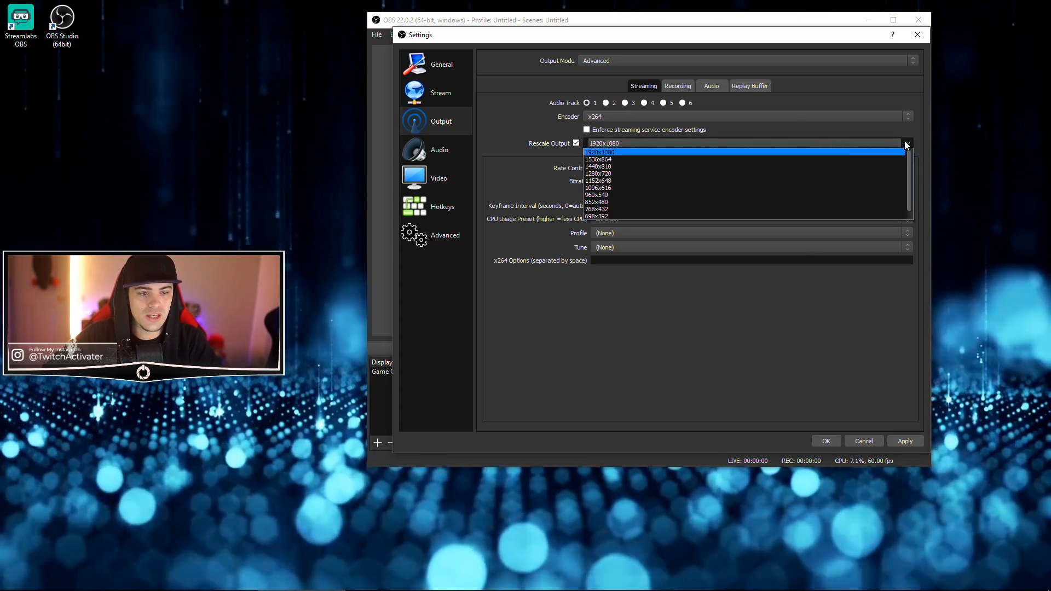
left_click(906, 143)
left_click(906, 143)
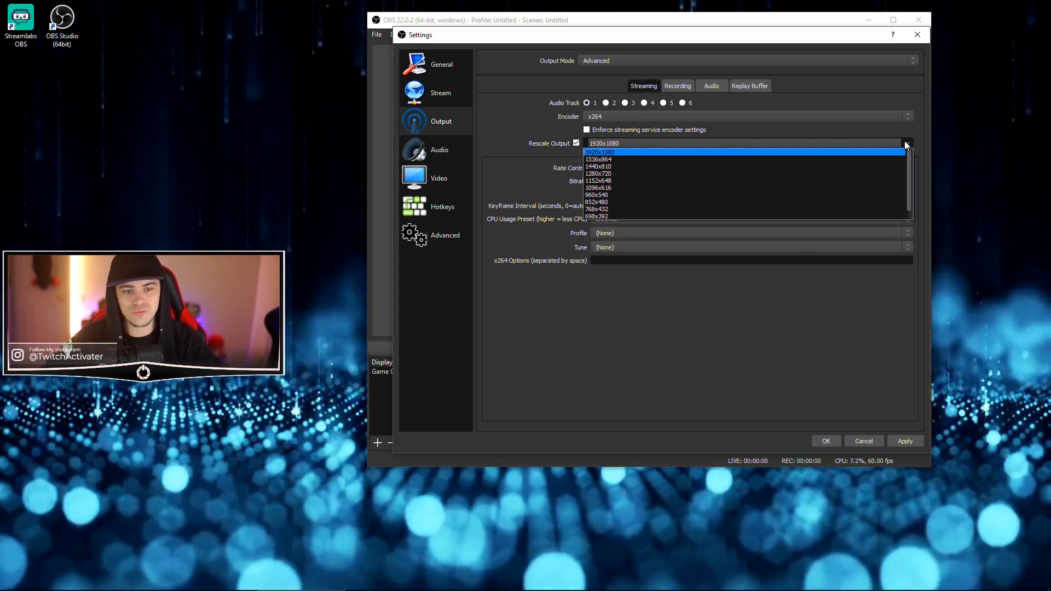
left_click(546, 166)
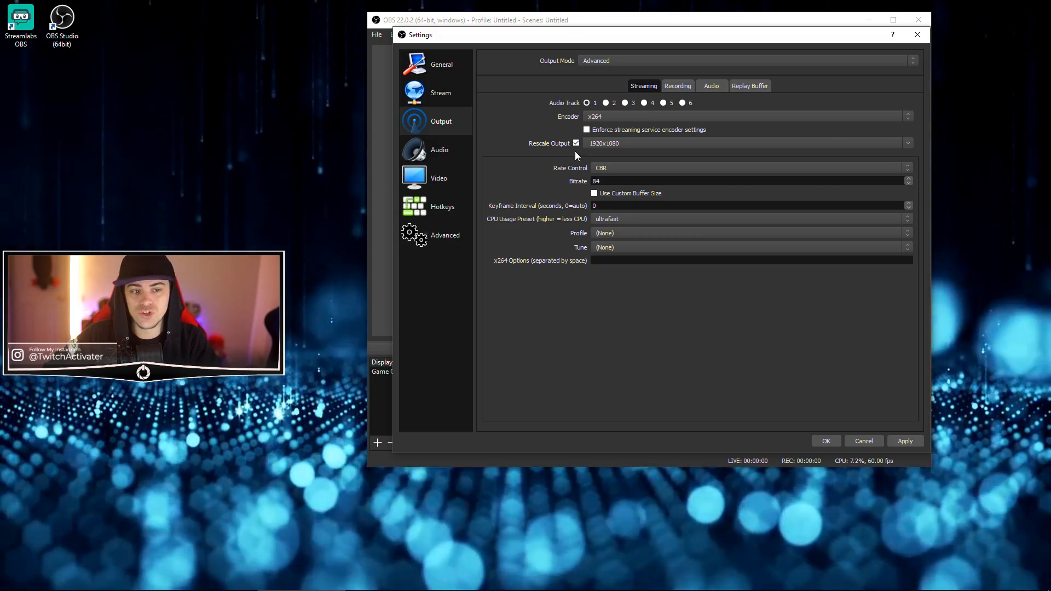
left_click(575, 143)
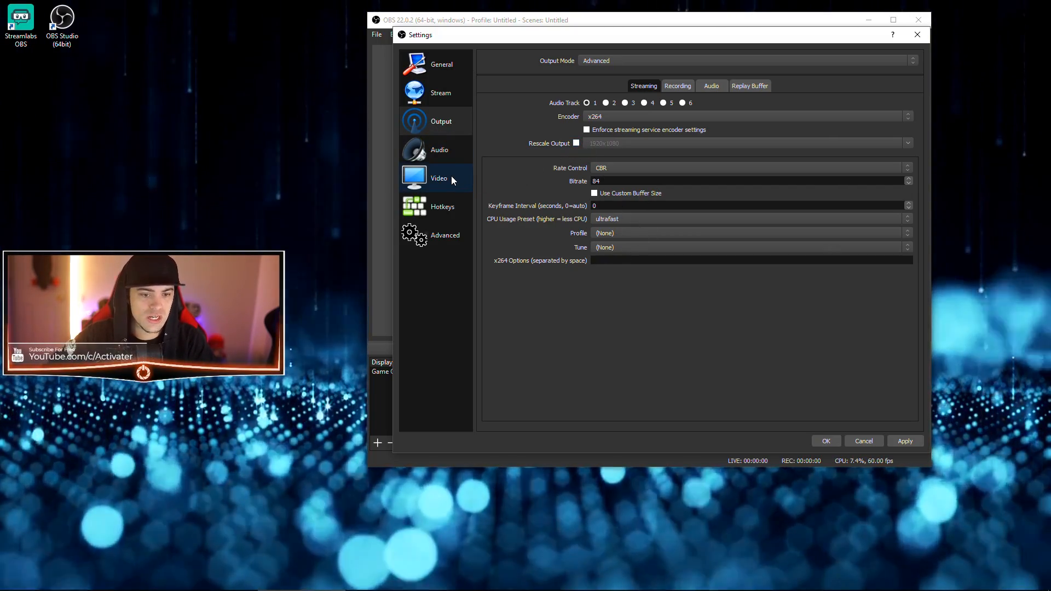
Open the Video settings, view the FPS value types, and set the common FPS value to 30
left_click(451, 176)
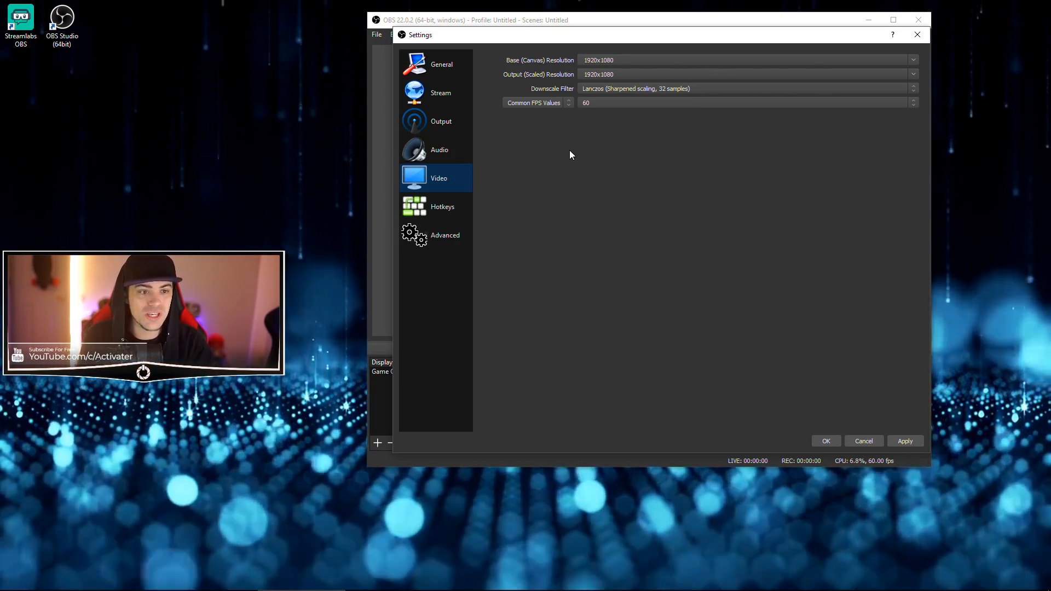
left_click(551, 102)
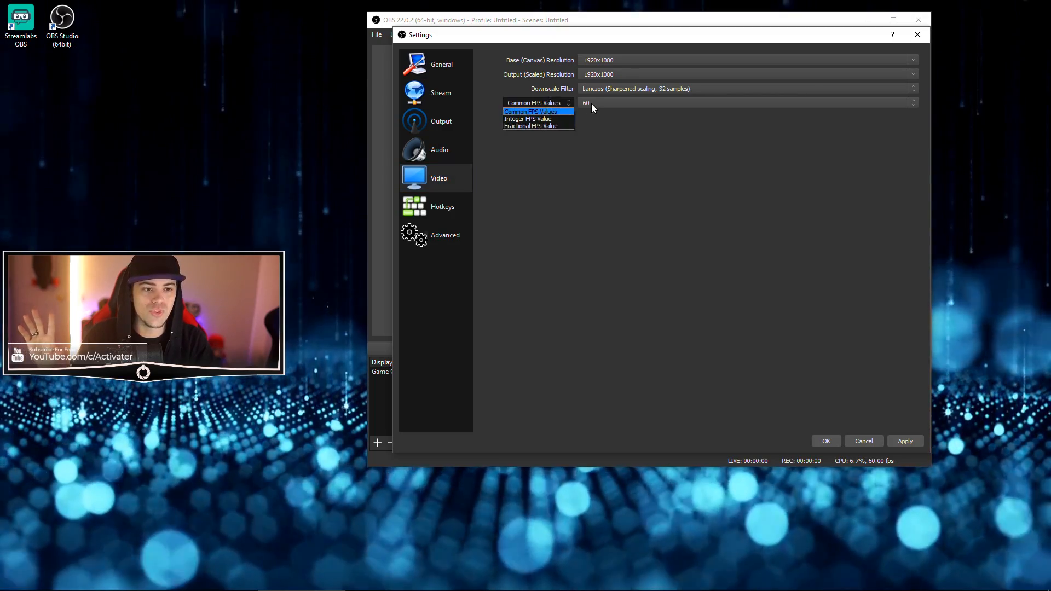
left_click(591, 104)
left_click(601, 141)
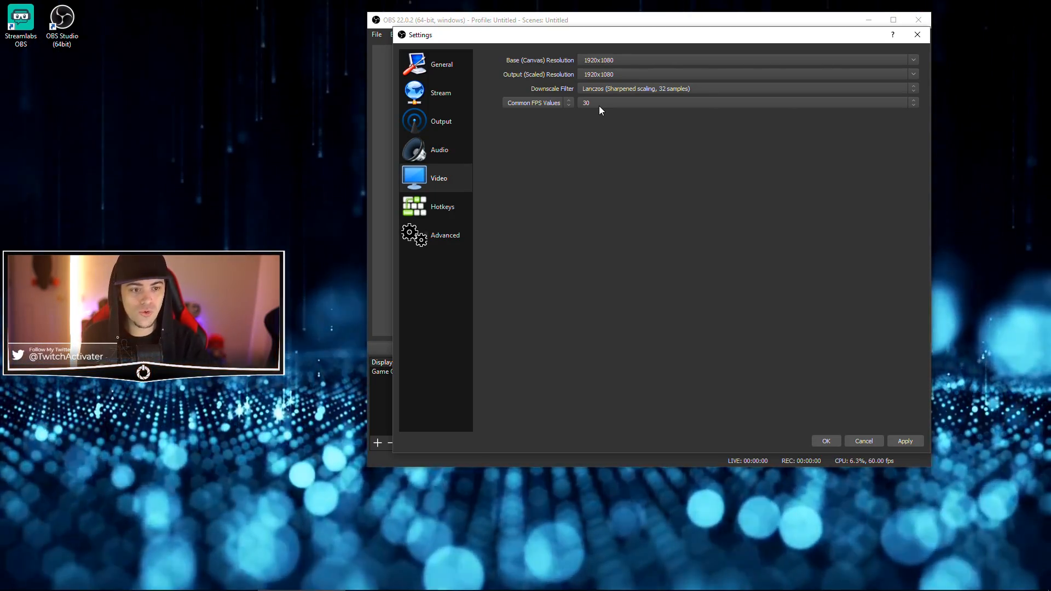
Review the common frame rates and set the FPS value to 60
left_click(599, 106)
left_click(590, 163)
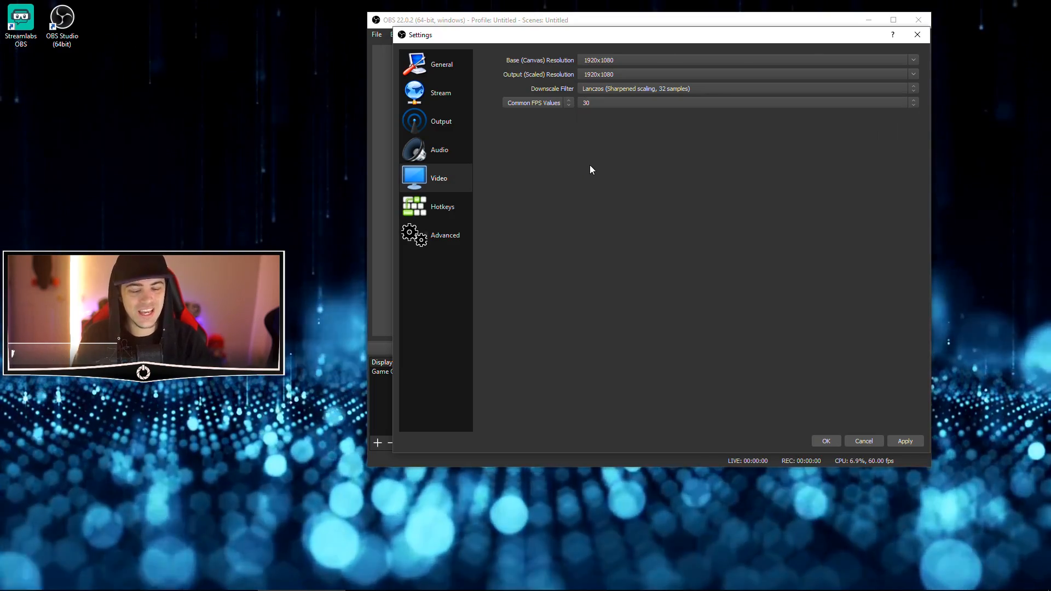
left_click(644, 102)
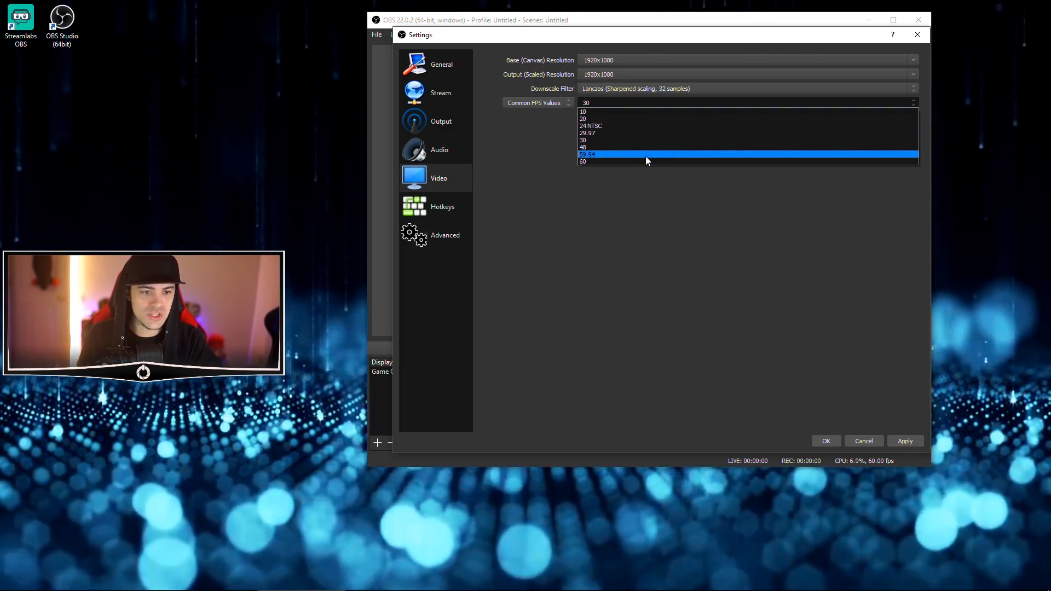
left_click(647, 162)
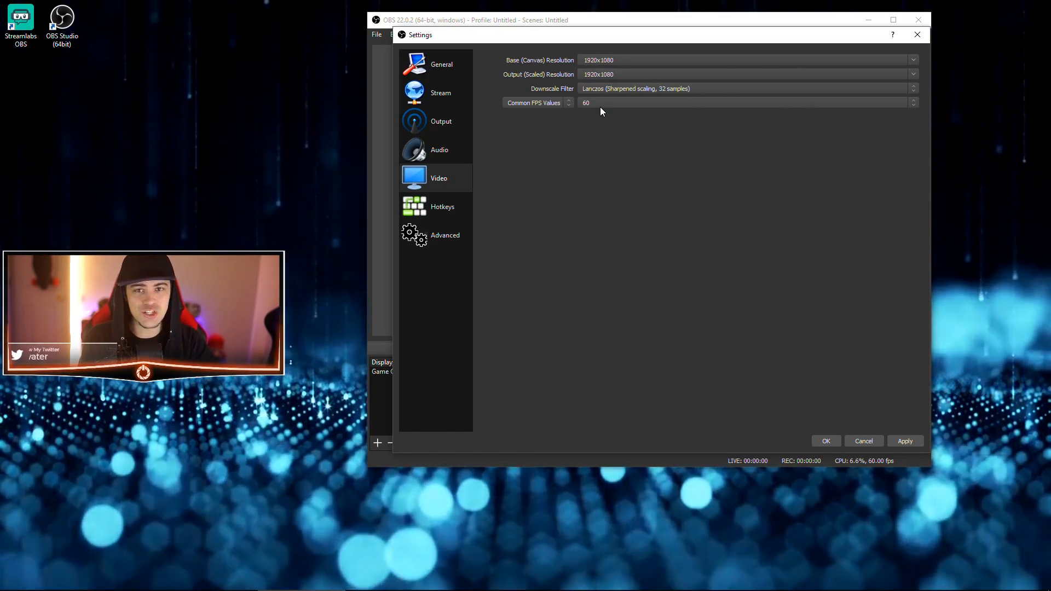
Examine the downscale filter options and keep Lanczos (Sharpened scaling, 32 samples)
left_click(646, 89)
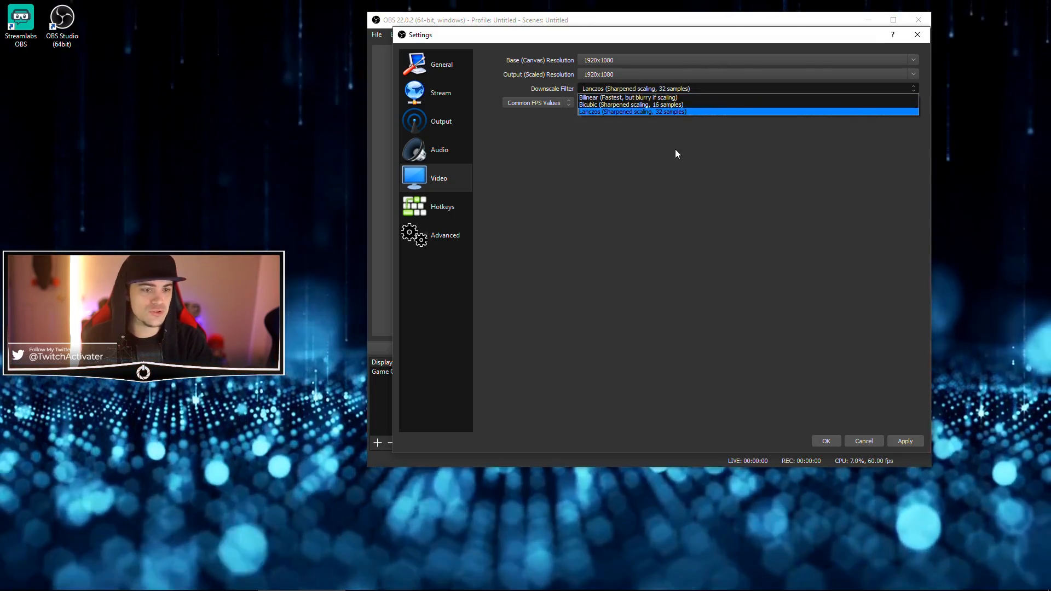
left_click(675, 153)
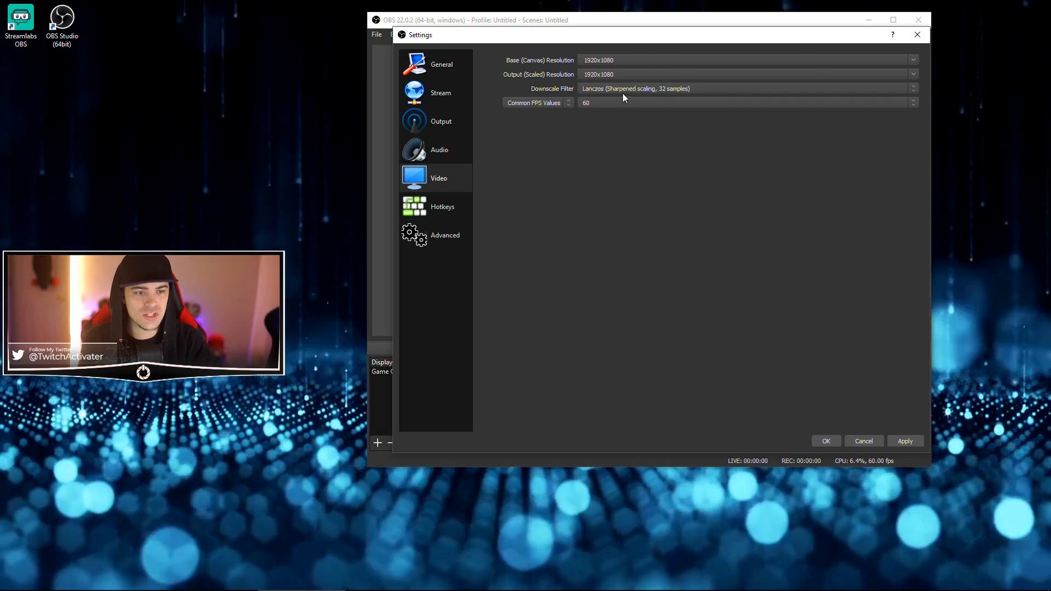
left_click(623, 95)
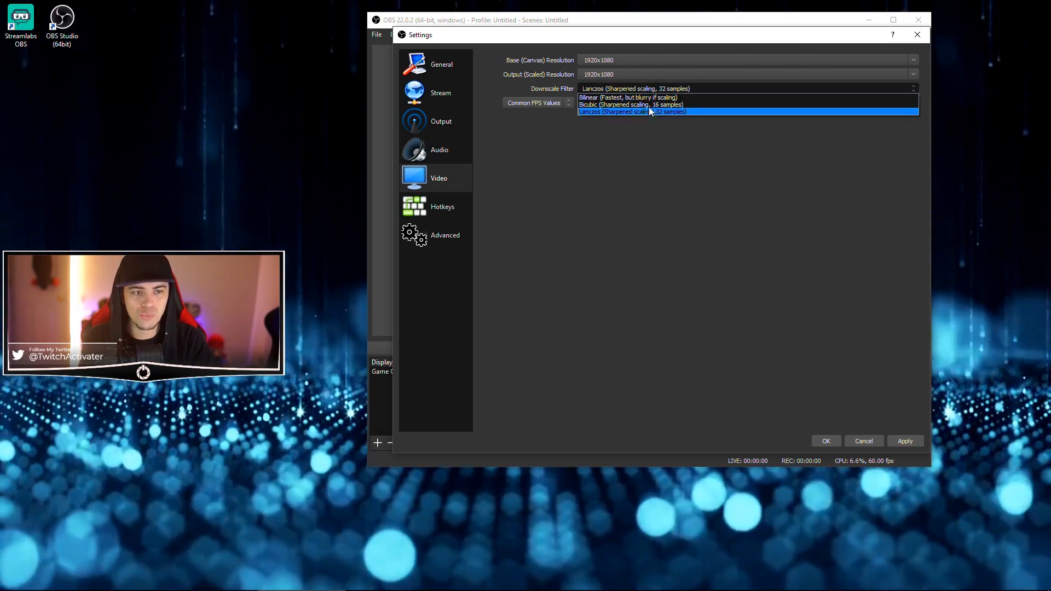
left_click(651, 138)
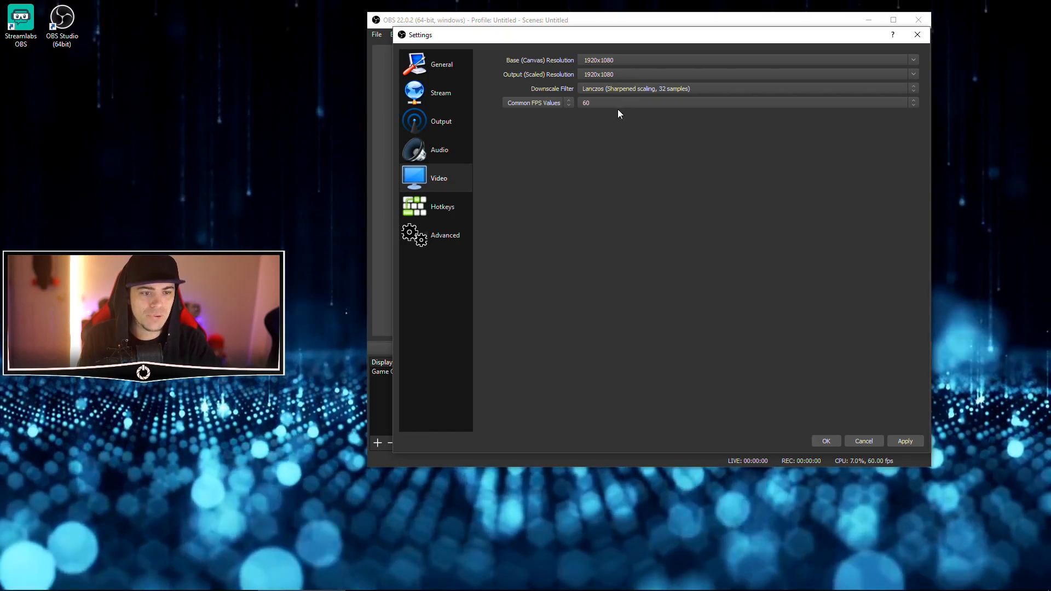
left_click(649, 88)
left_click(568, 77)
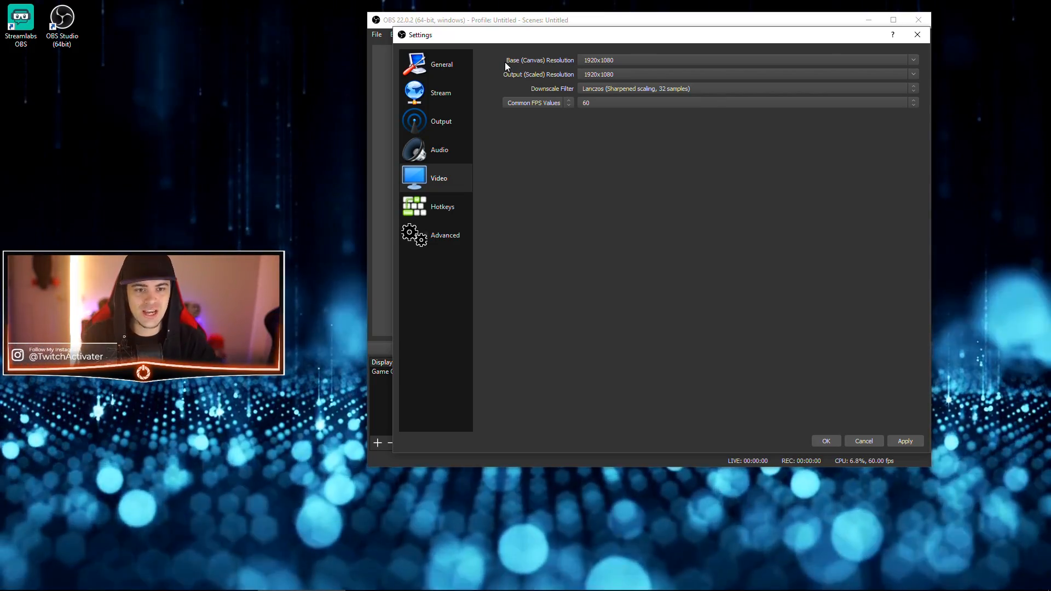
Discard the pending settings changes, reopen the Video settings and view the available output (scaled) resolutions
left_click(865, 441)
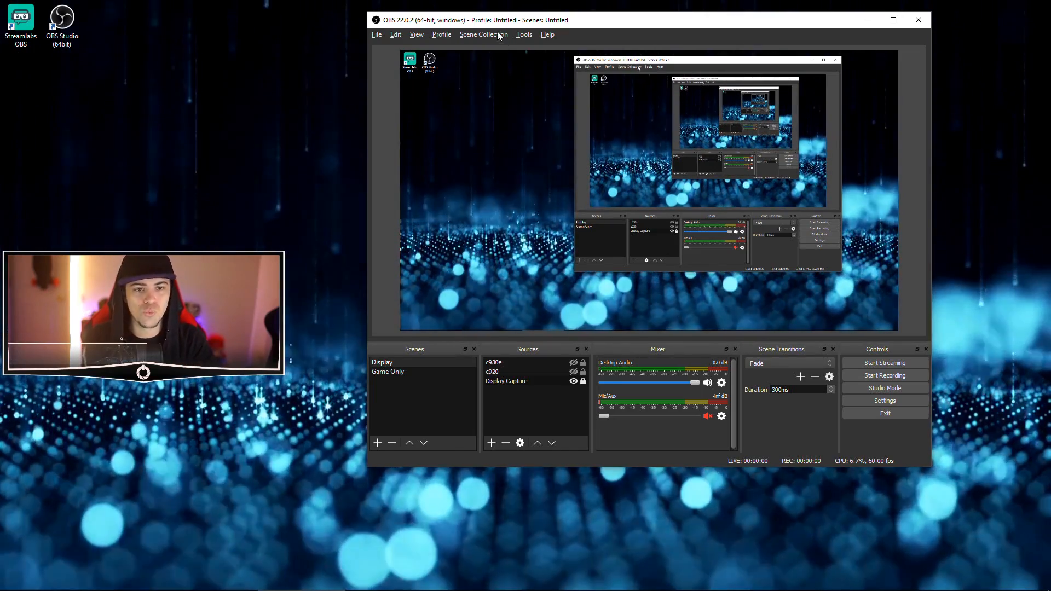
left_click(859, 399)
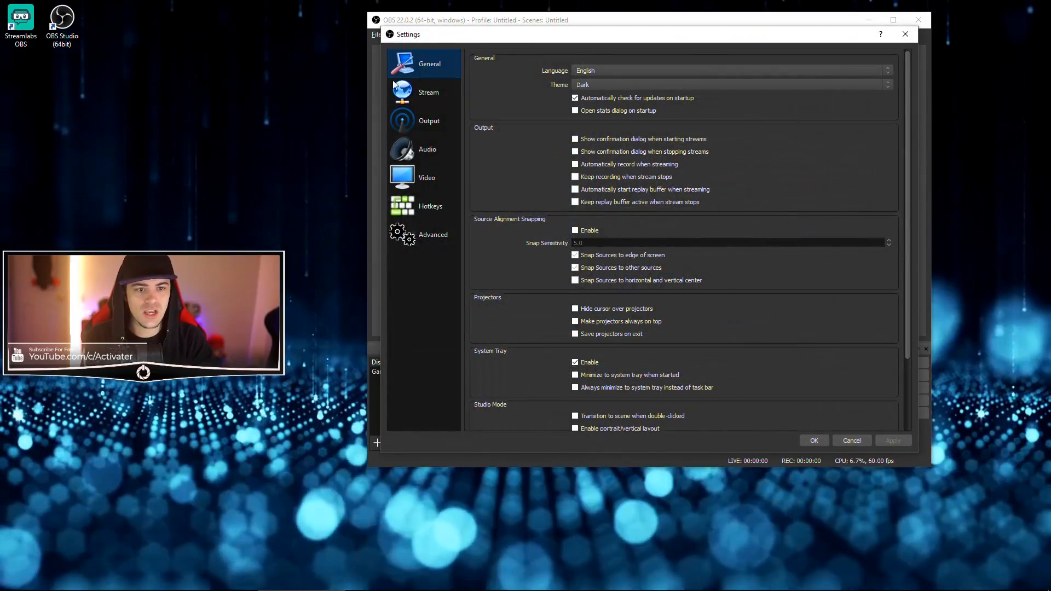
left_click(442, 171)
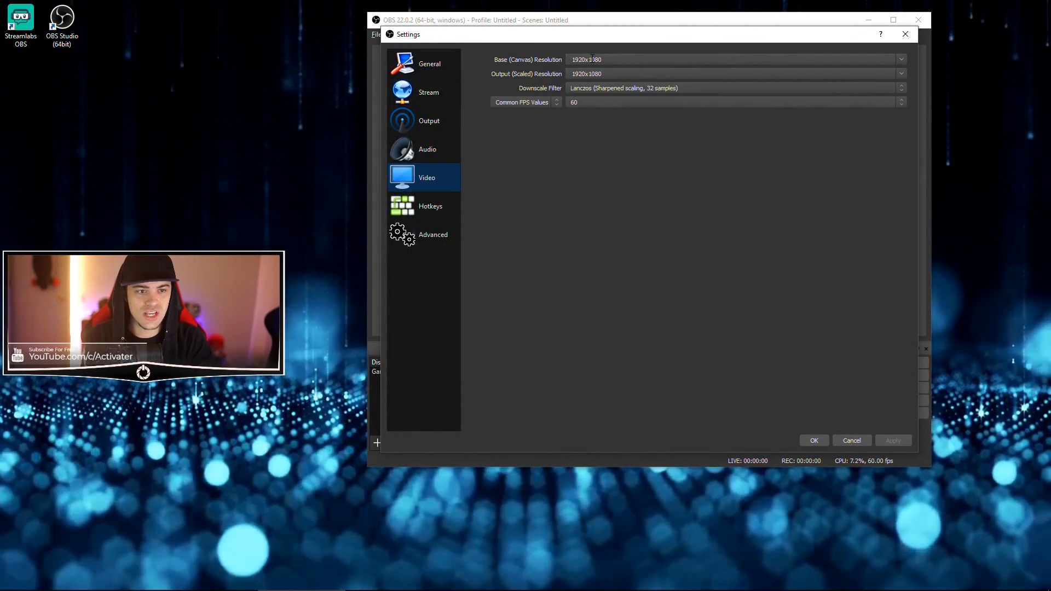
left_click(612, 58)
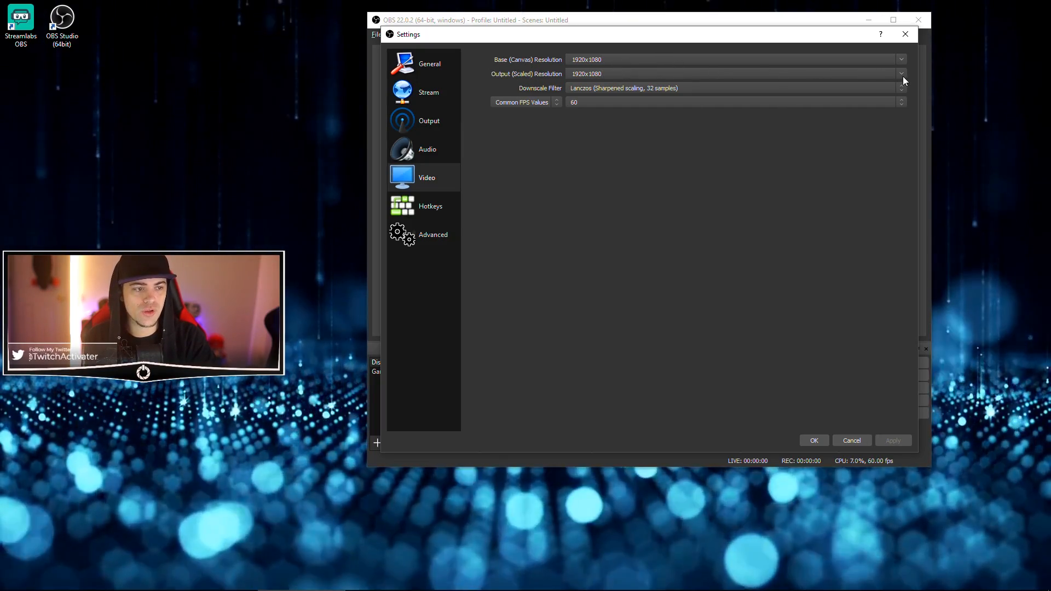
left_click(901, 73)
left_click(874, 74)
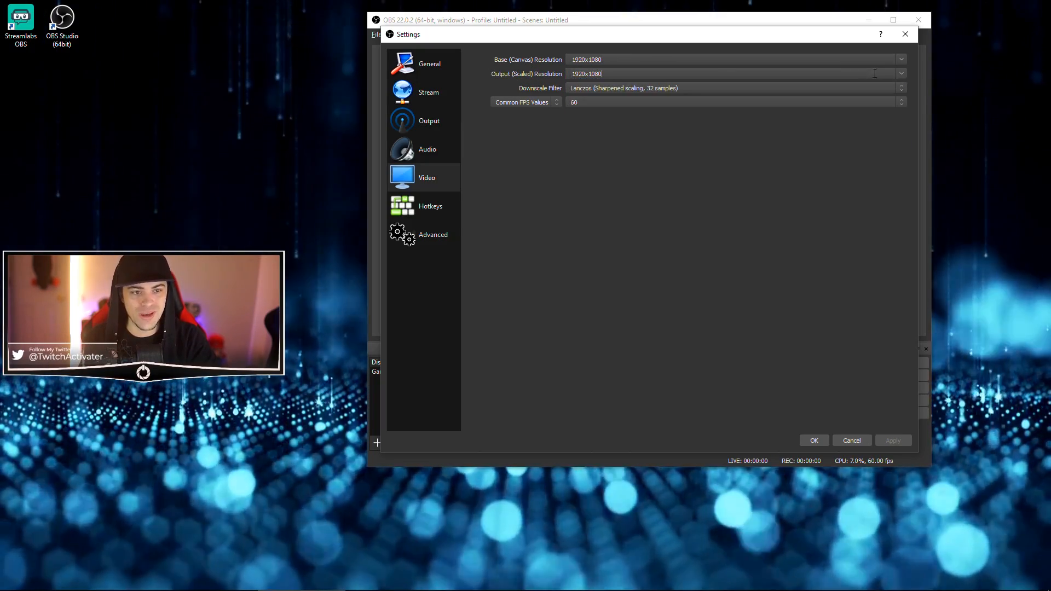
left_click(901, 73)
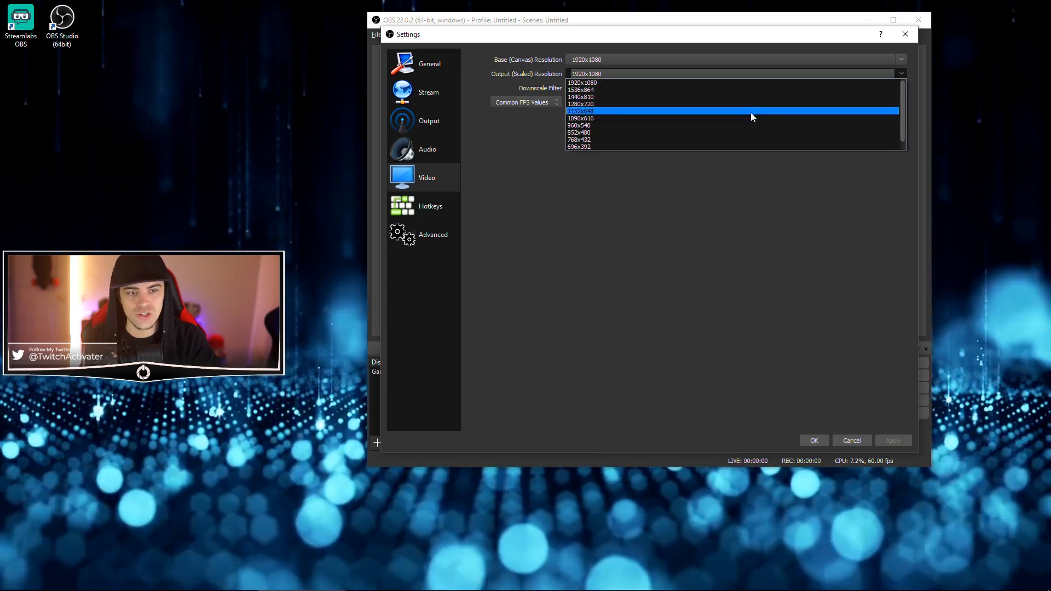
left_click(715, 77)
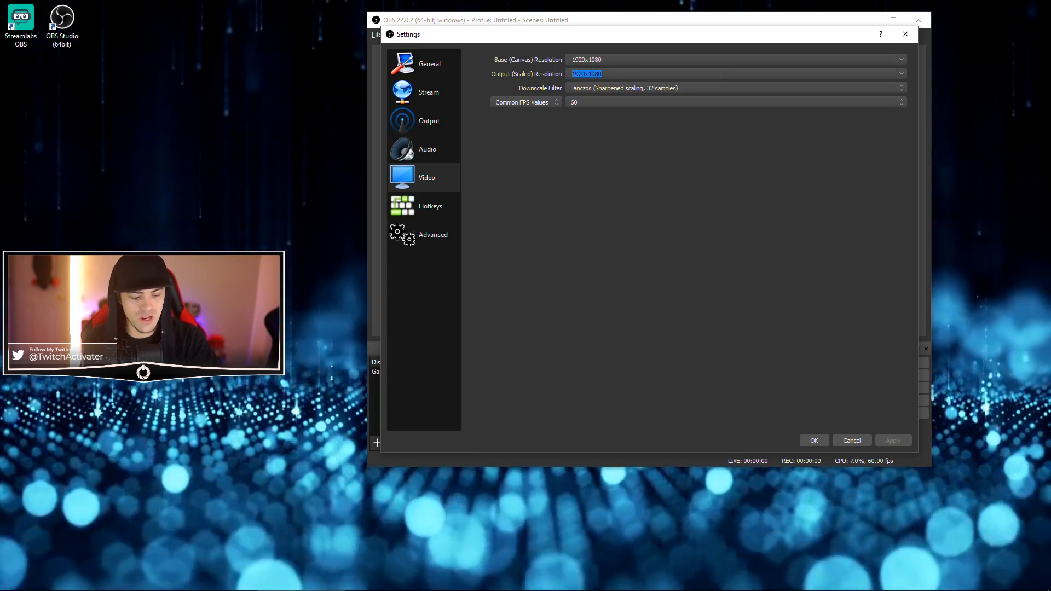
Try a custom output (scaled) resolution of 1600x900, return it to 1920x1080 and apply the video settings
type("1600x900")
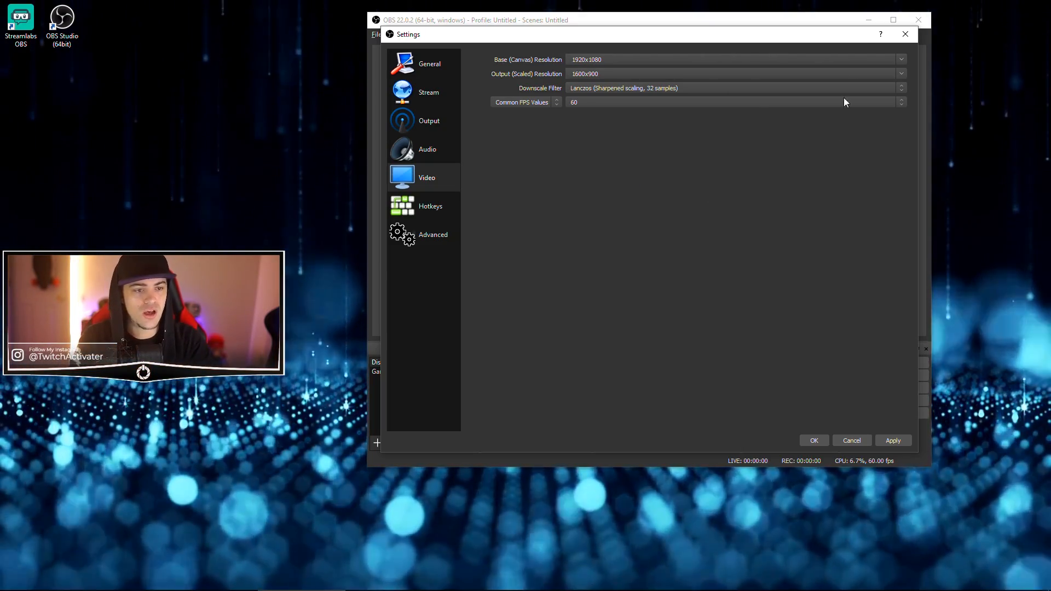
left_click(901, 75)
left_click(732, 83)
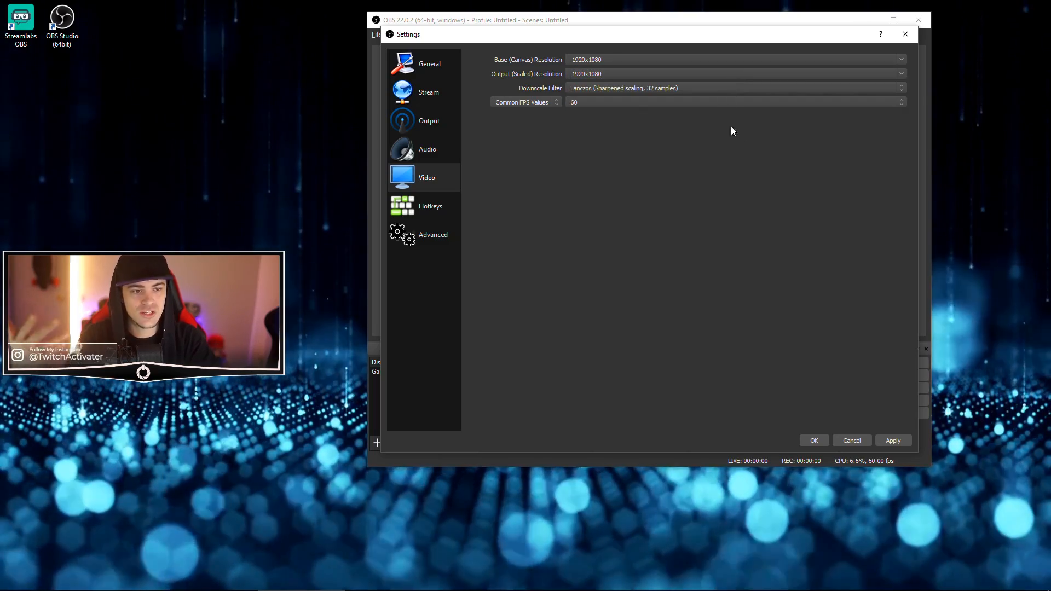
left_click(892, 440)
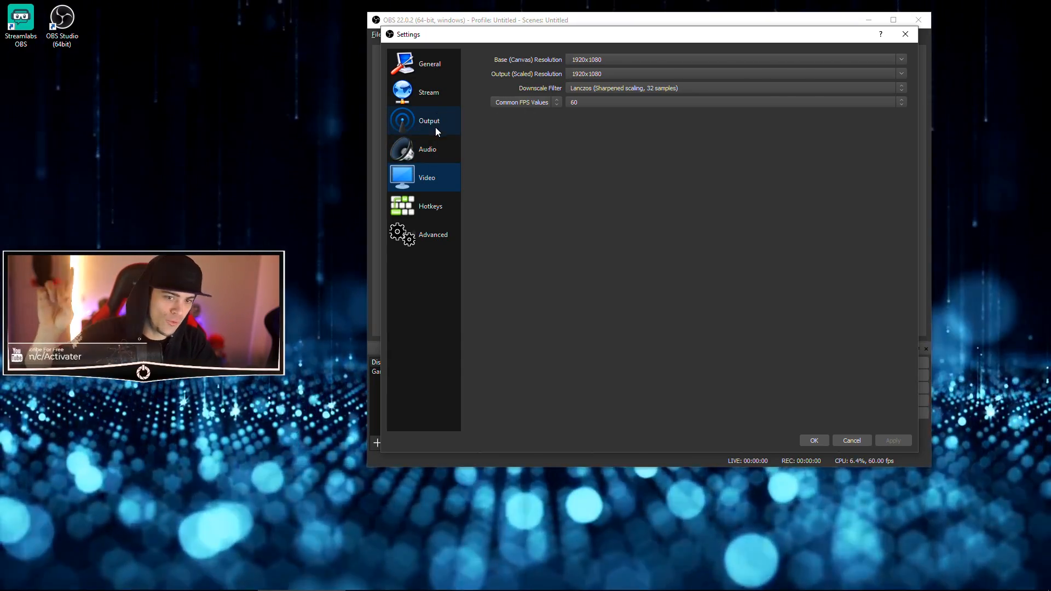
Turn on Rescale Output for streaming, compare its resolutions with the Video output resolution, and turn rescaling off again
left_click(437, 124)
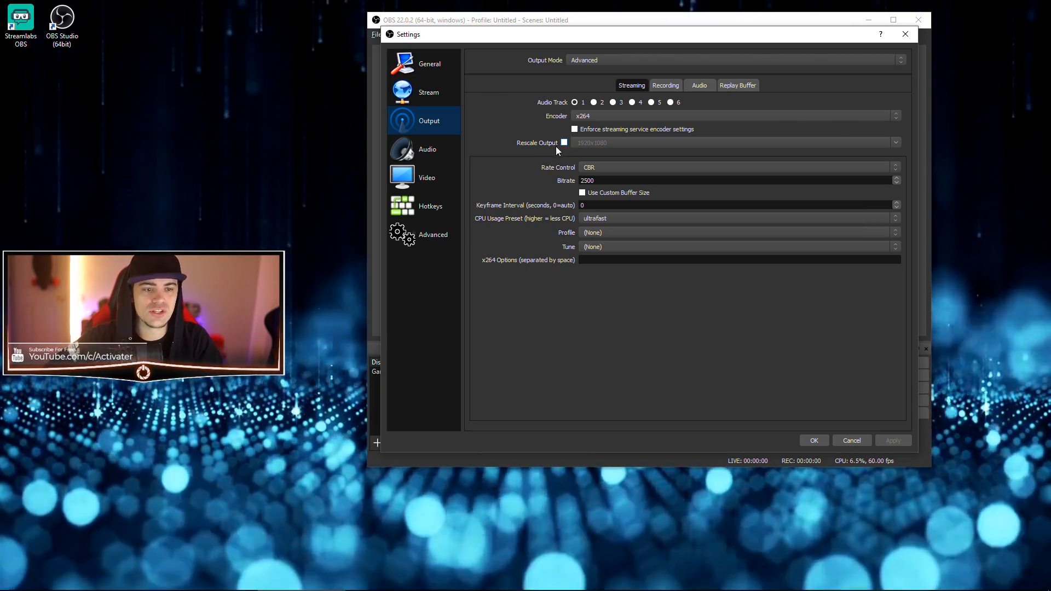
left_click(565, 143)
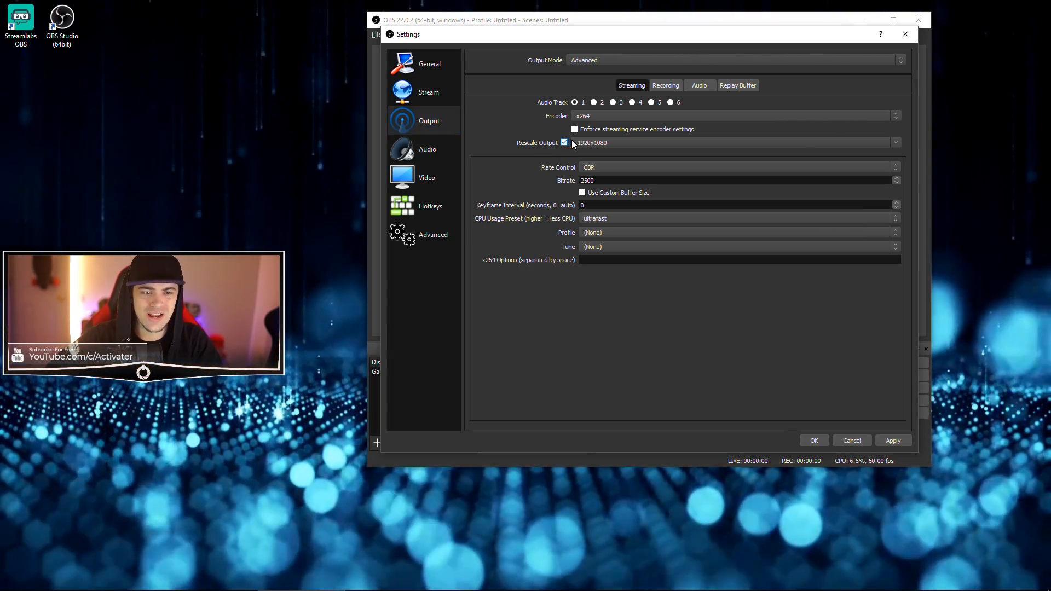
left_click(564, 144)
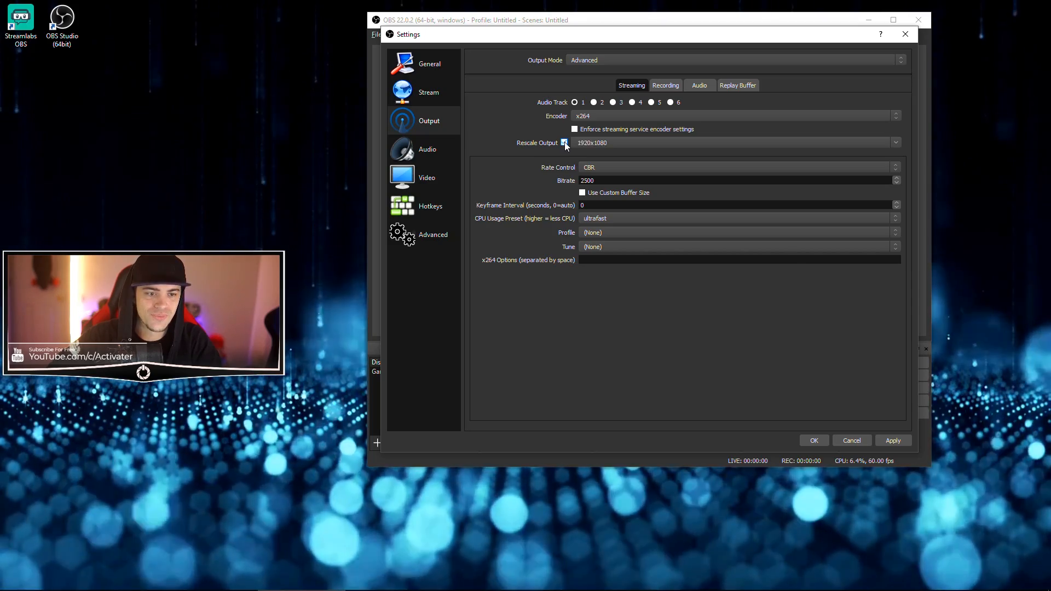
left_click(564, 143)
left_click(565, 143)
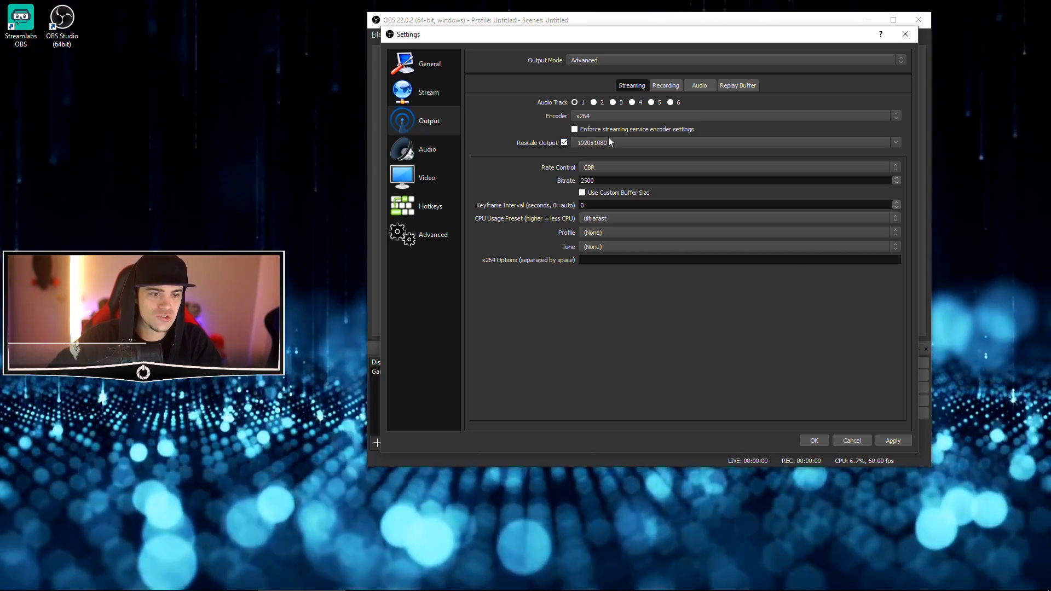
left_click(898, 146)
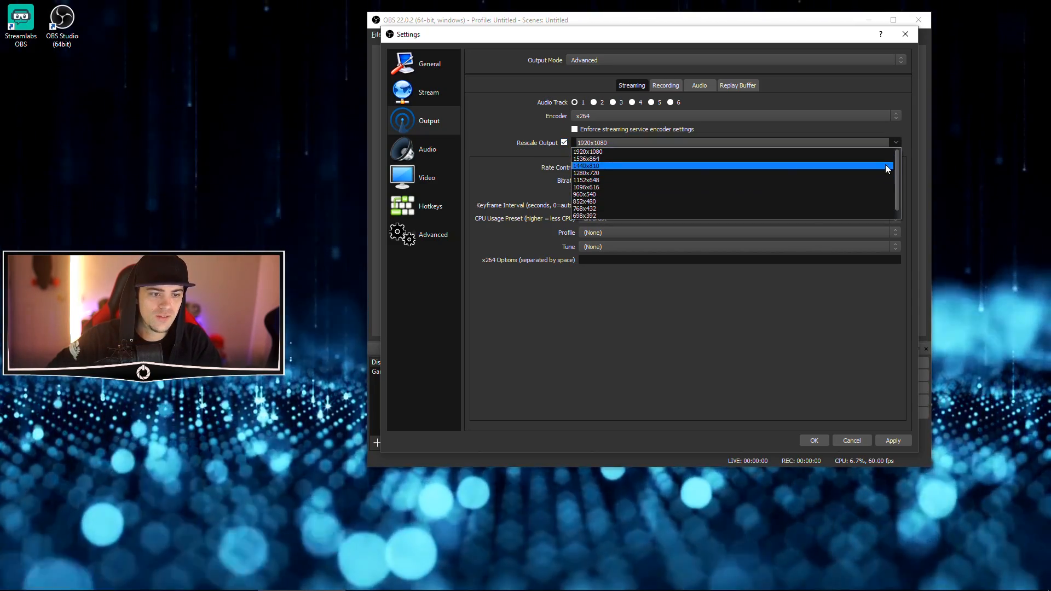
left_click(892, 141)
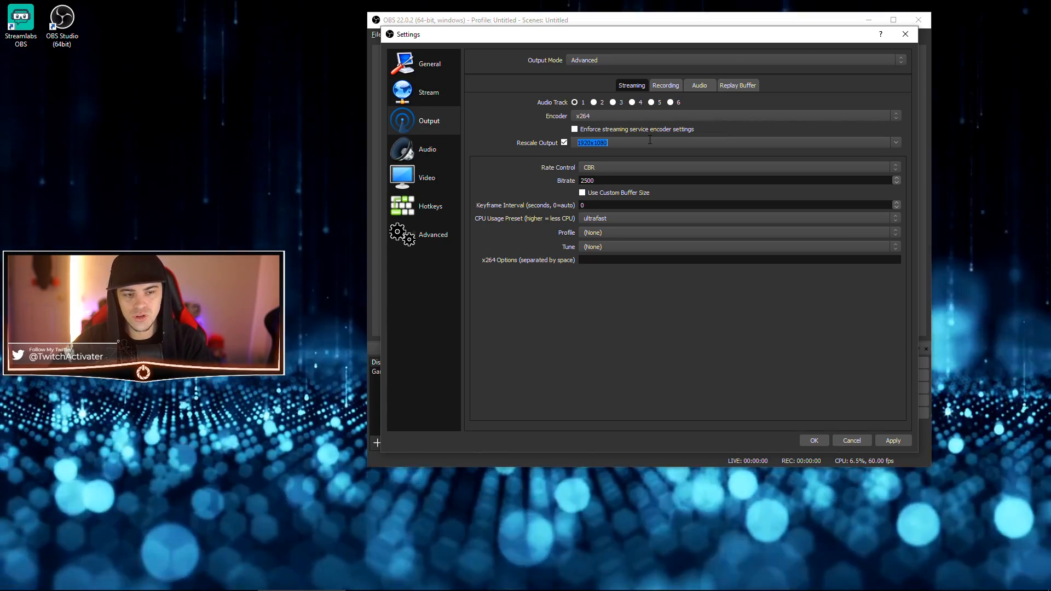
left_click(427, 177)
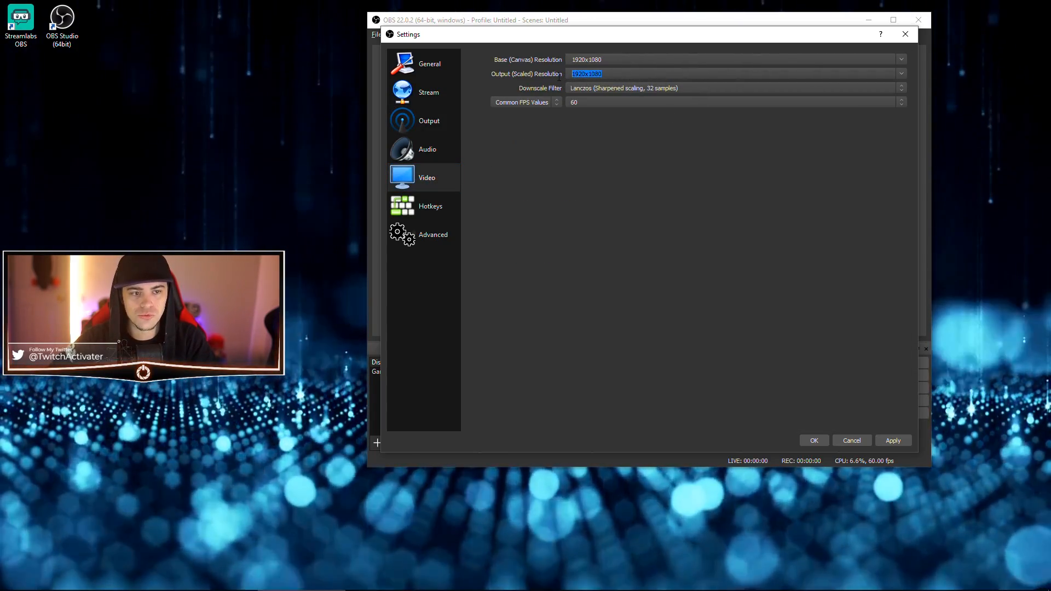
left_click(435, 130)
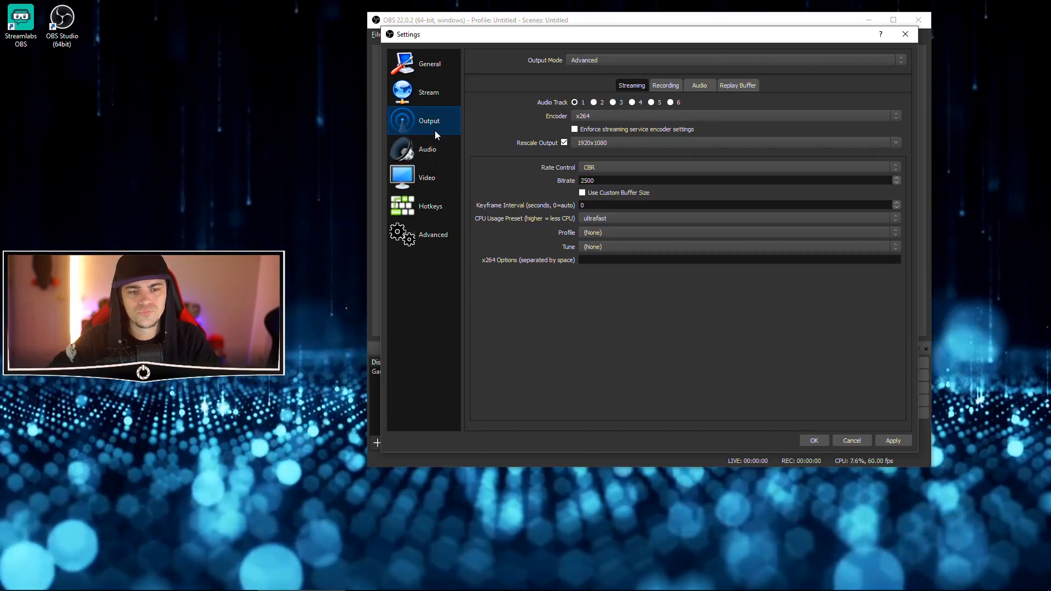
left_click(563, 142)
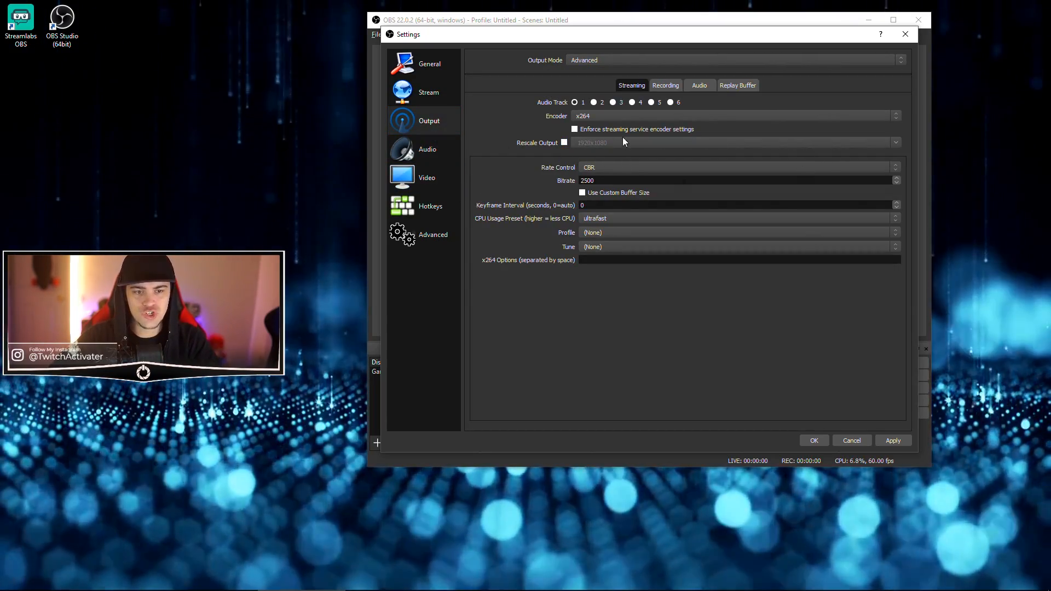
Return to the Video settings and view the output resolution and the list of common FPS values
left_click(412, 146)
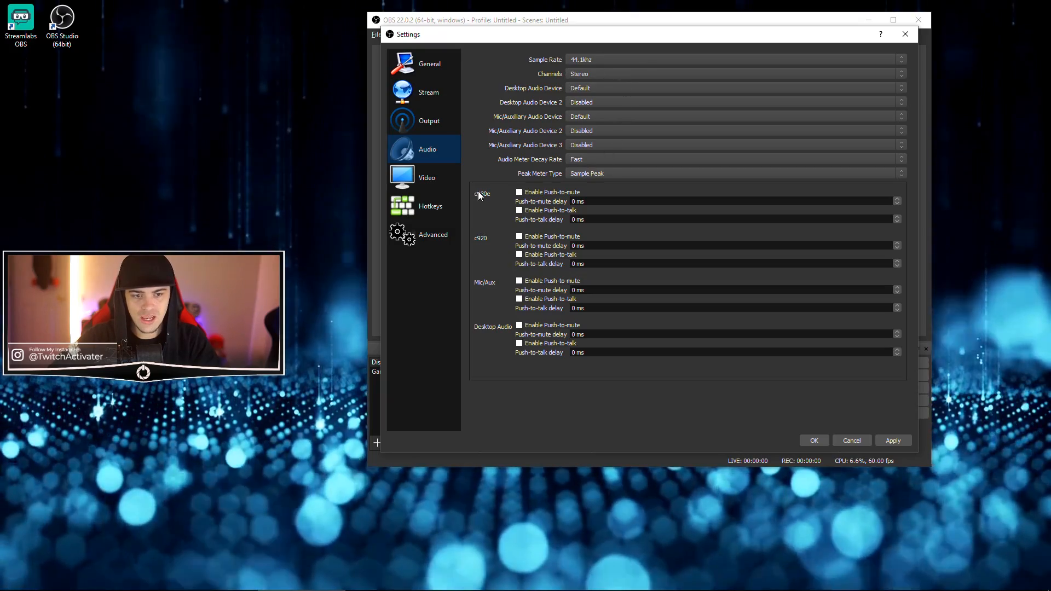
key("Down")
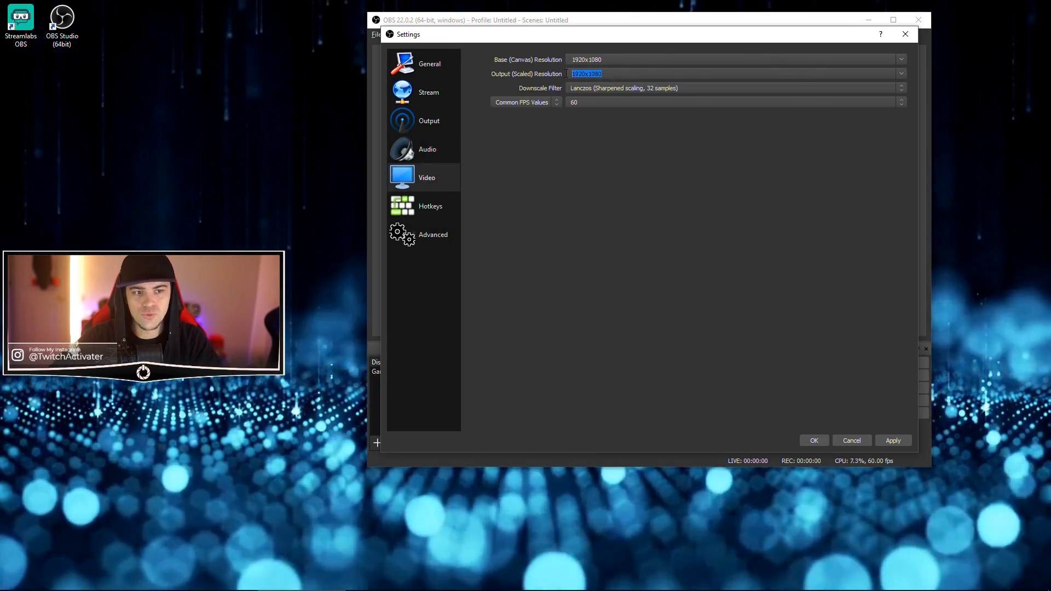
left_click(612, 72)
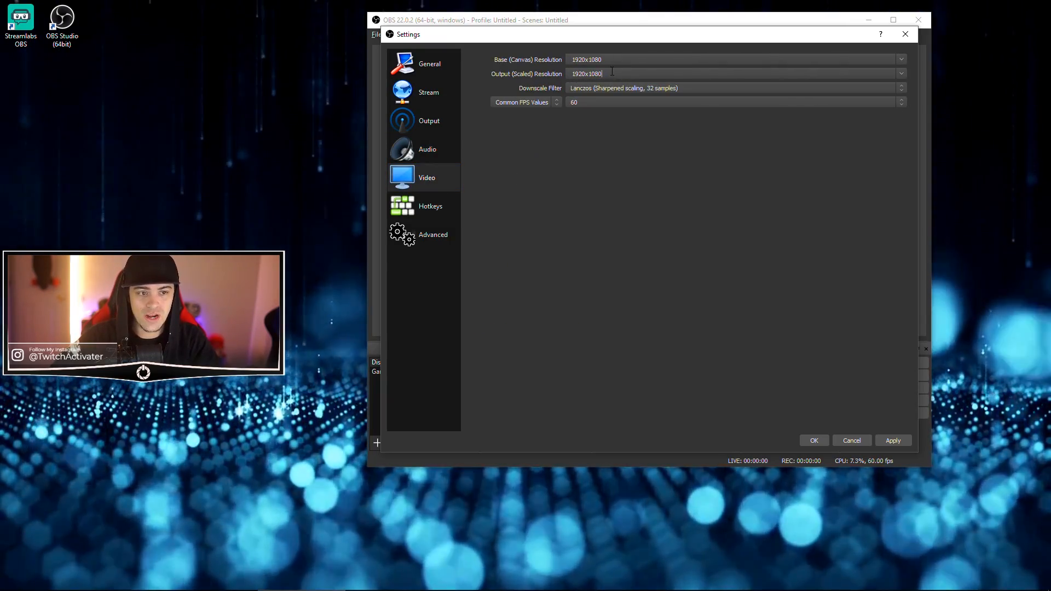
left_click(586, 102)
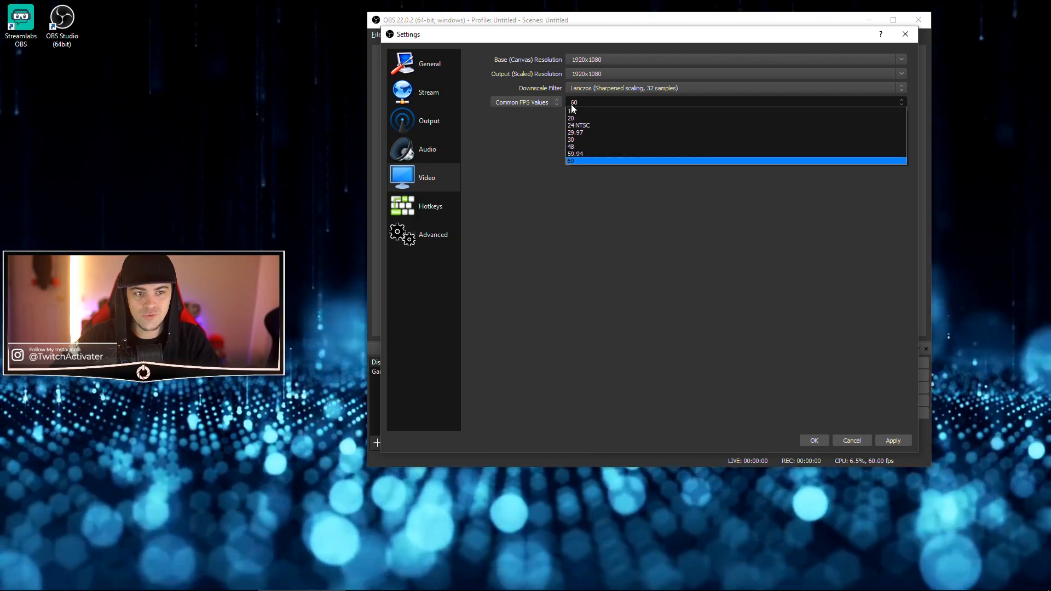
left_click(548, 132)
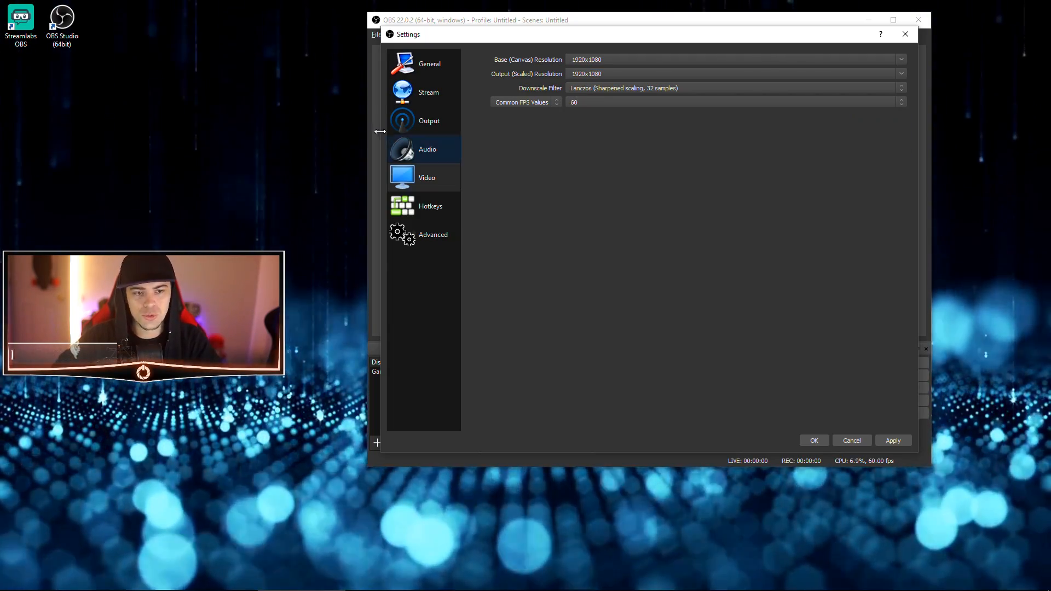
Switch the frame rate type to Integer FPS Value, try 120, and apply 20 instead
left_click(530, 102)
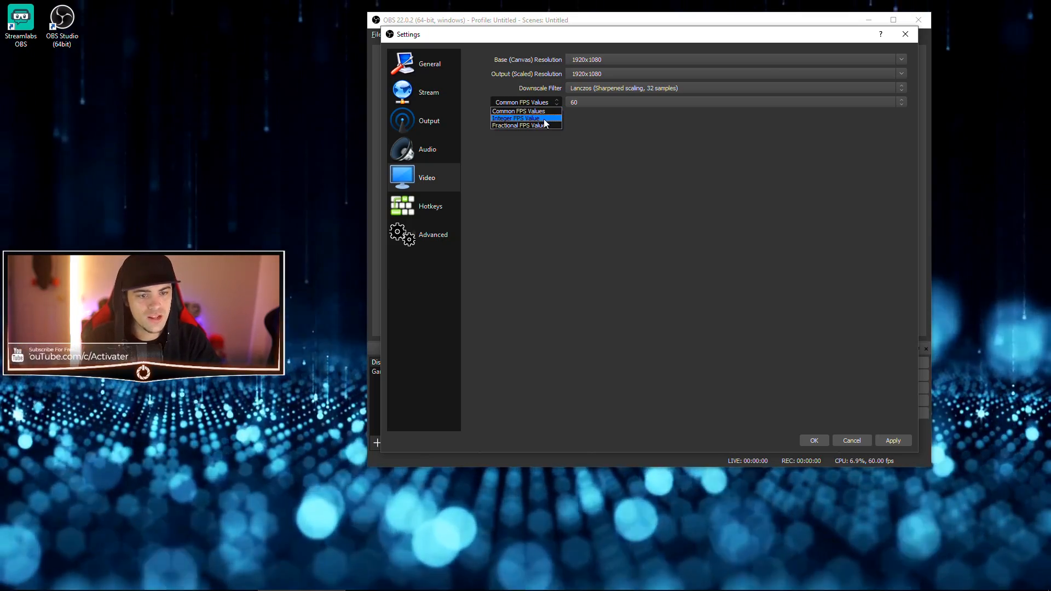
left_click(541, 118)
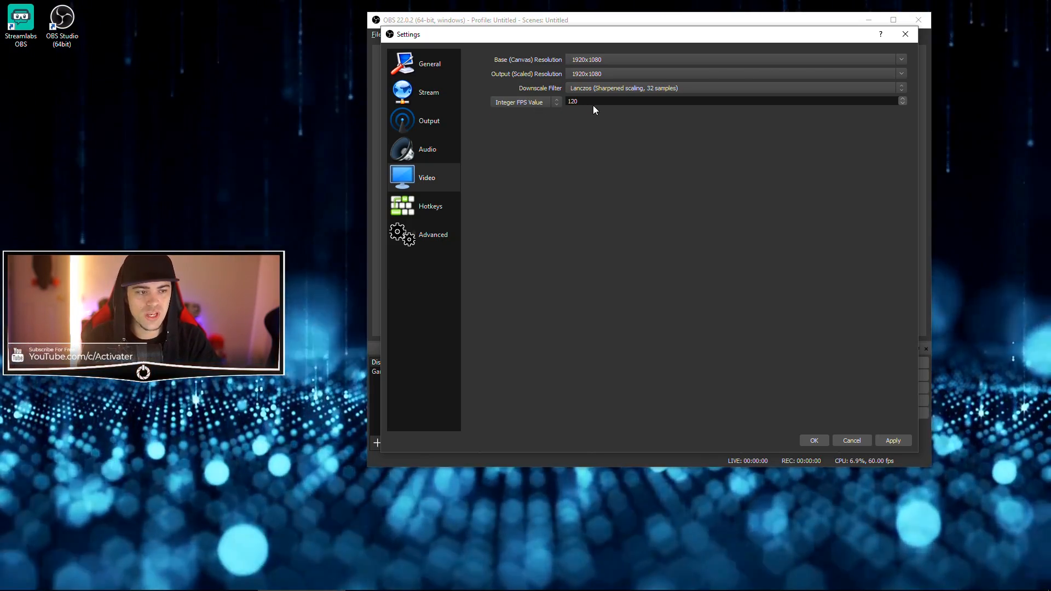
left_click(903, 103)
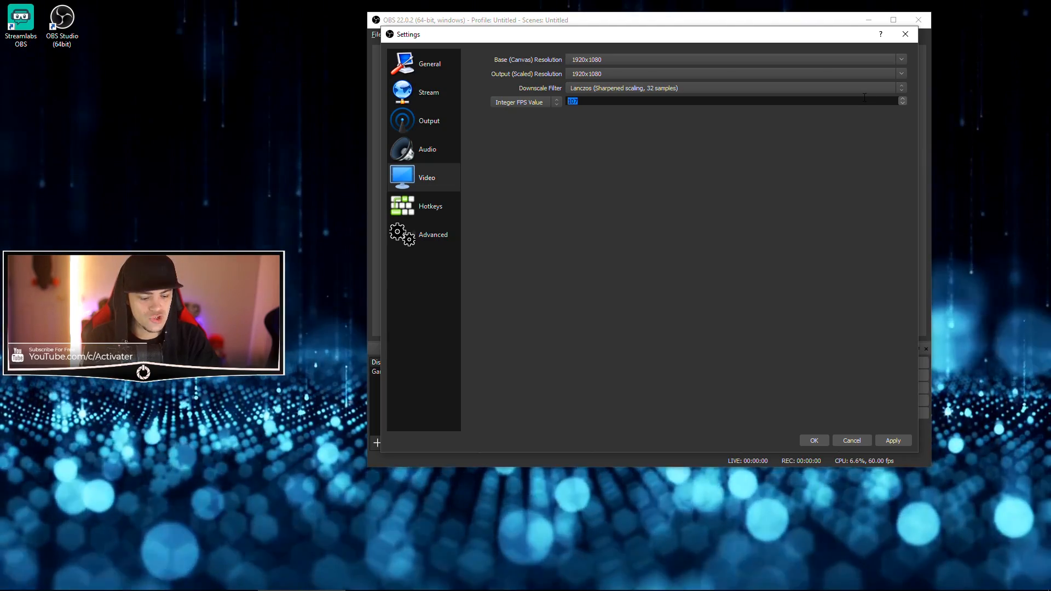
type("120")
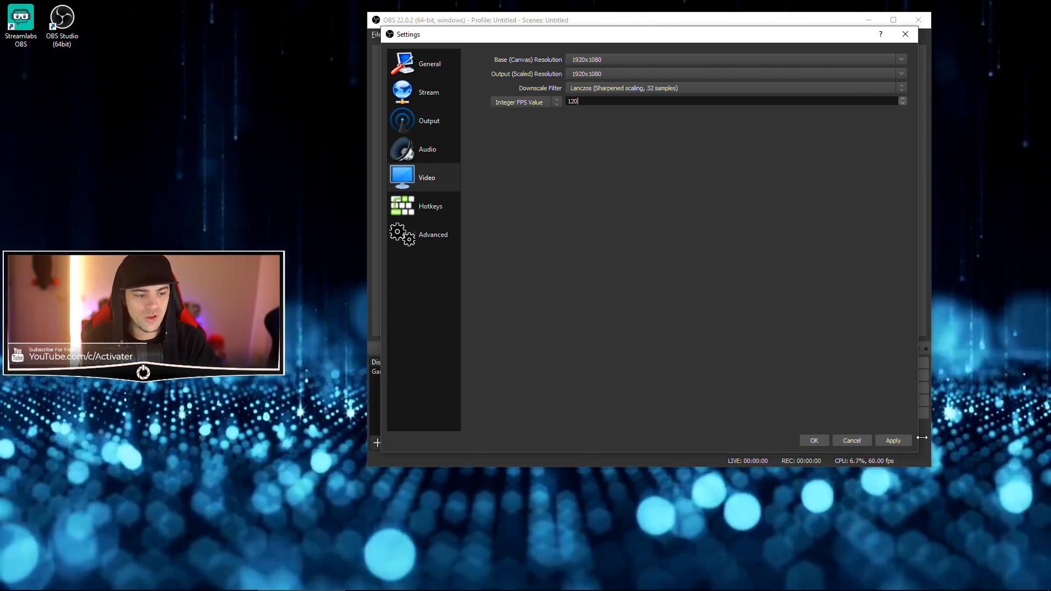
key("BackSpace")
key("BackSpace")
key("BackSpace")
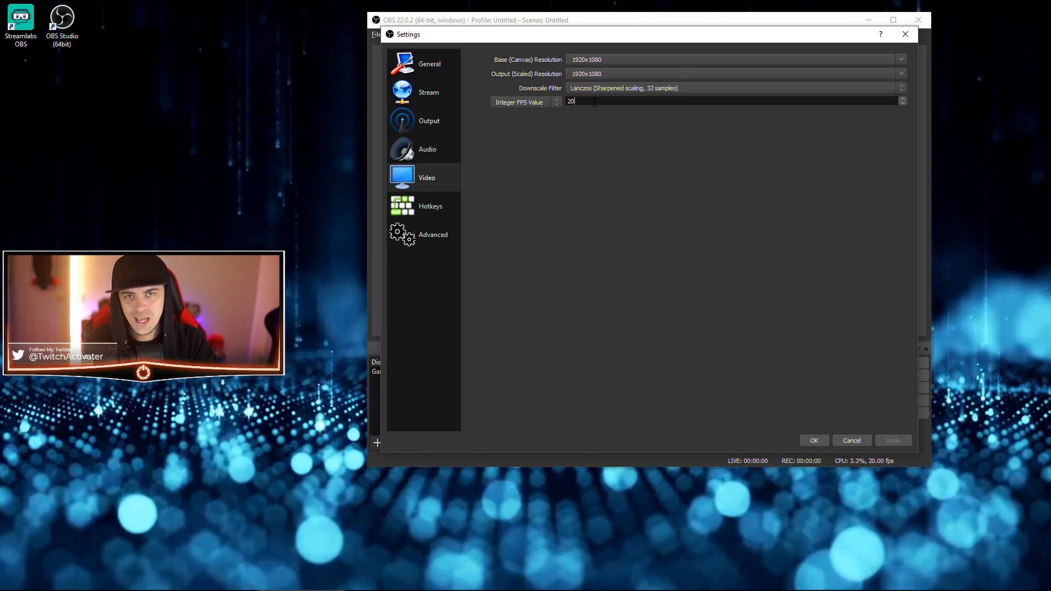
Enter 120 as the integer FPS value and switch the frame rate type back to Common FPS Values
key("BackSpace")
key("BackSpace")
type("120")
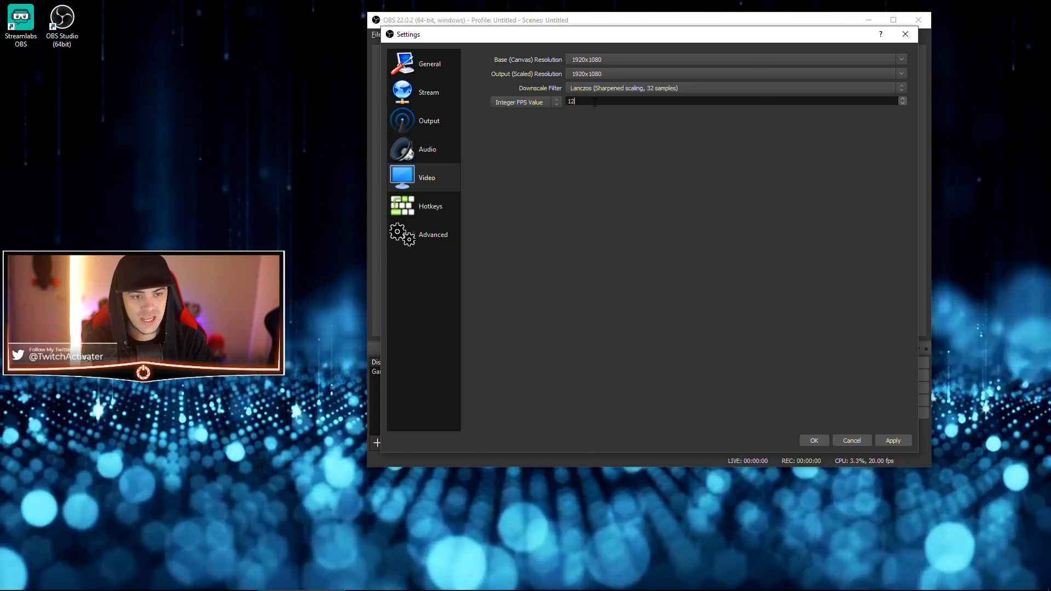
key("BackSpace")
key("BackSpace")
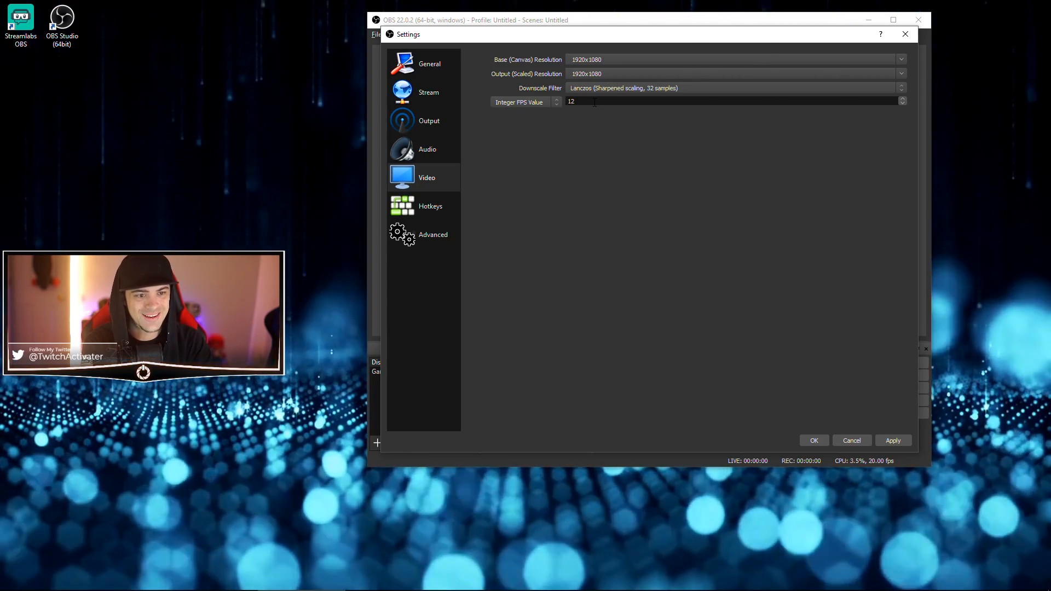
type("20")
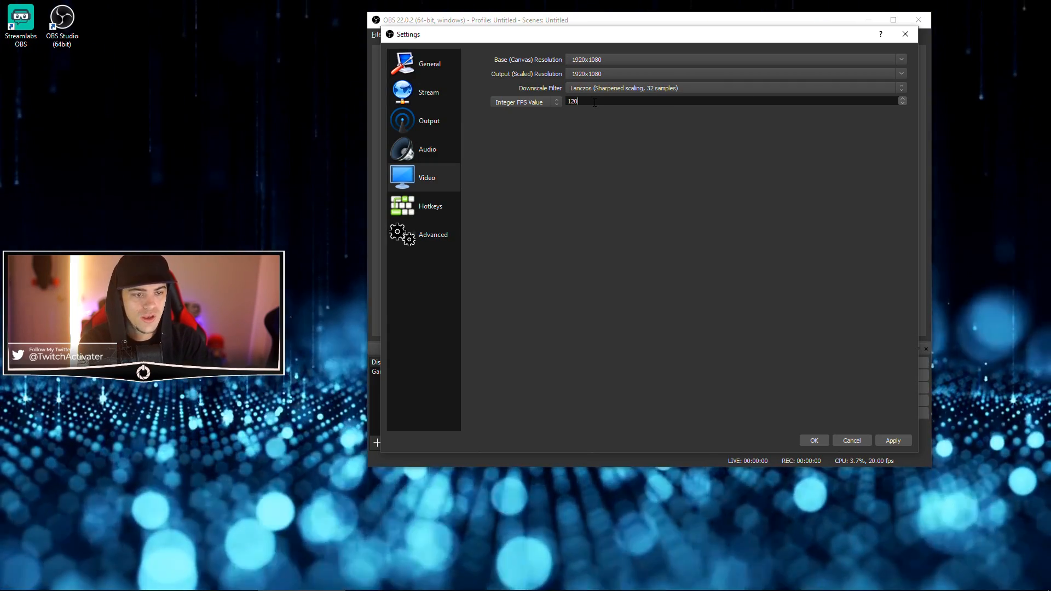
left_click(527, 103)
left_click(520, 109)
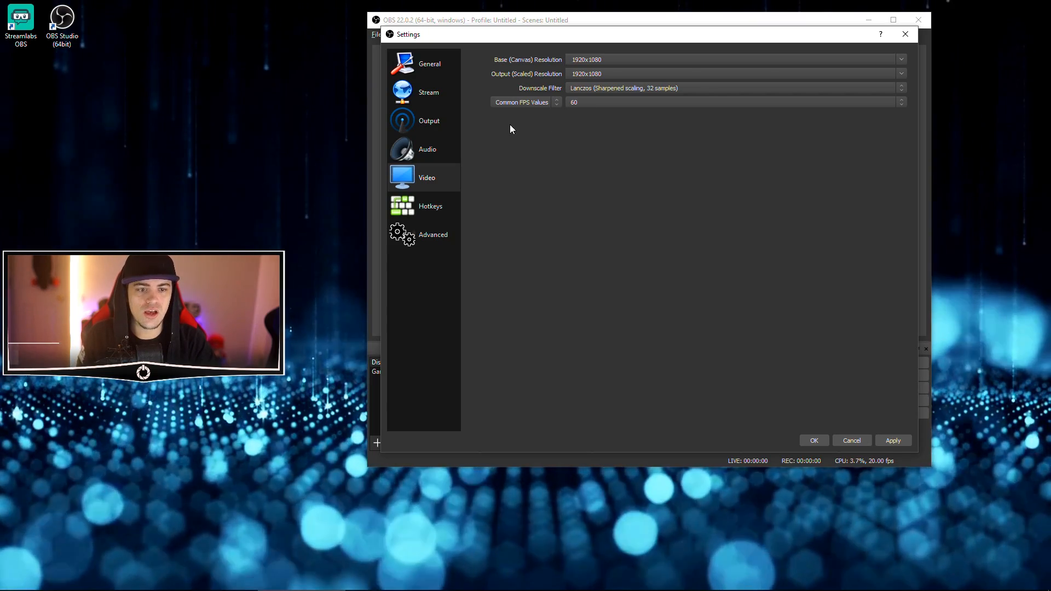
Set the streaming bitrate to 3000 in the Output settings and keep the CPU usage preset at ultrafast
left_click(438, 128)
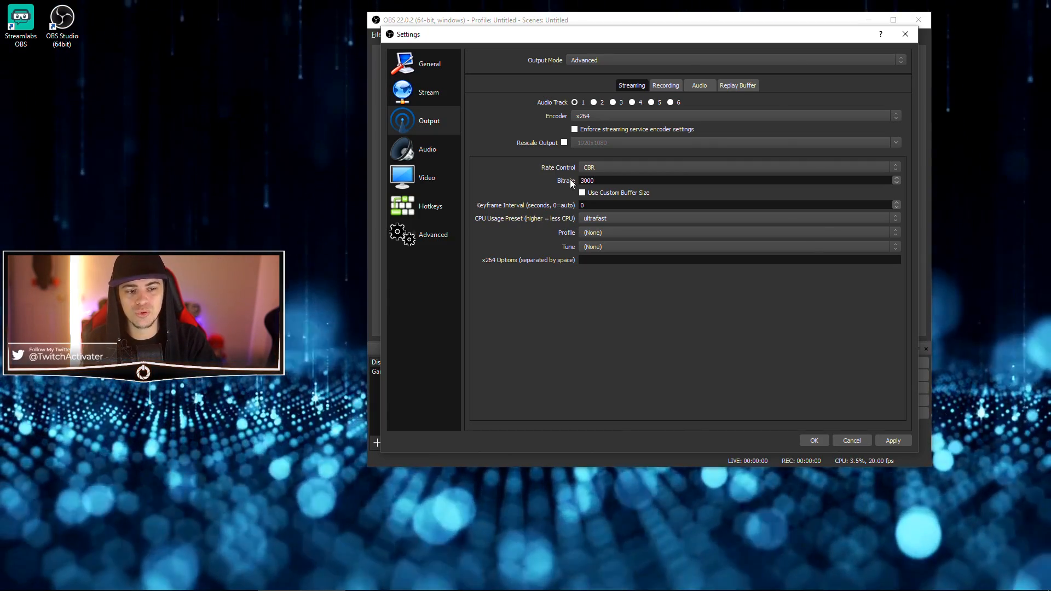
left_click(600, 221)
left_click(607, 227)
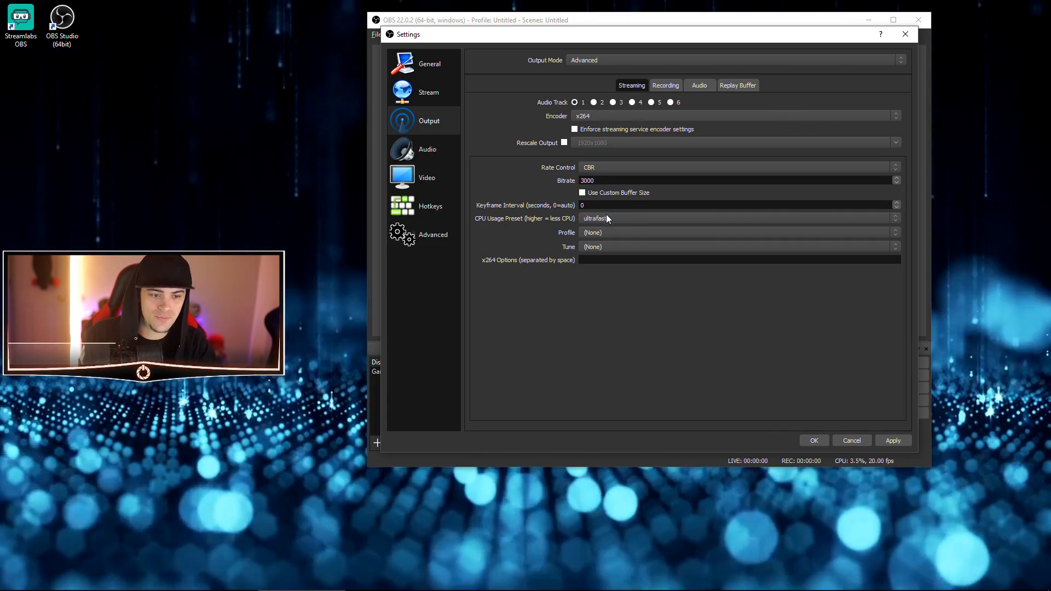
Examine the available CPU usage presets in the streaming output settings, from ultrafast to placebo
left_click(608, 218)
left_click(608, 221)
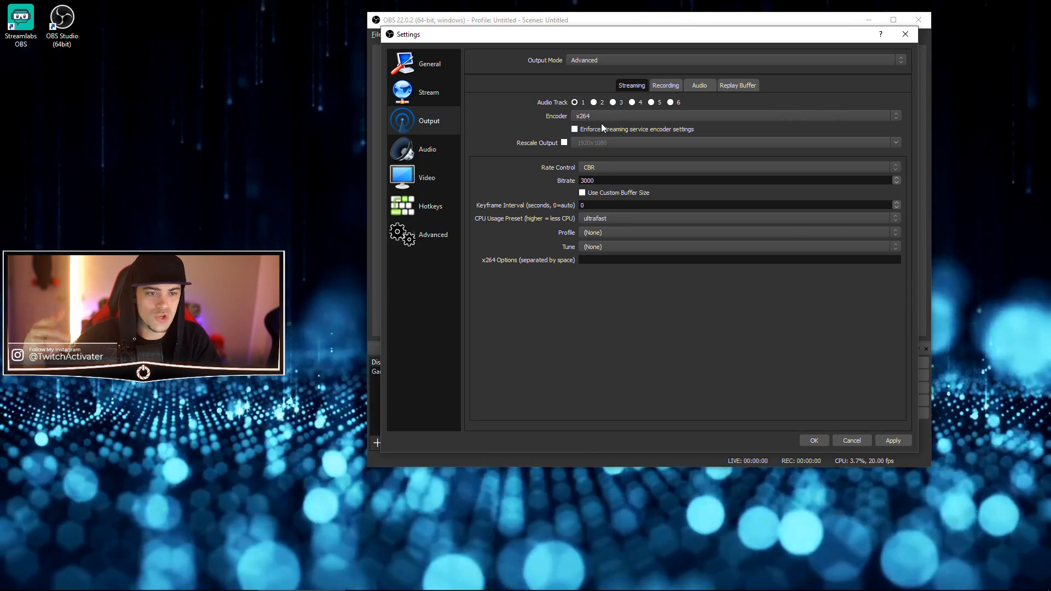
left_click(606, 219)
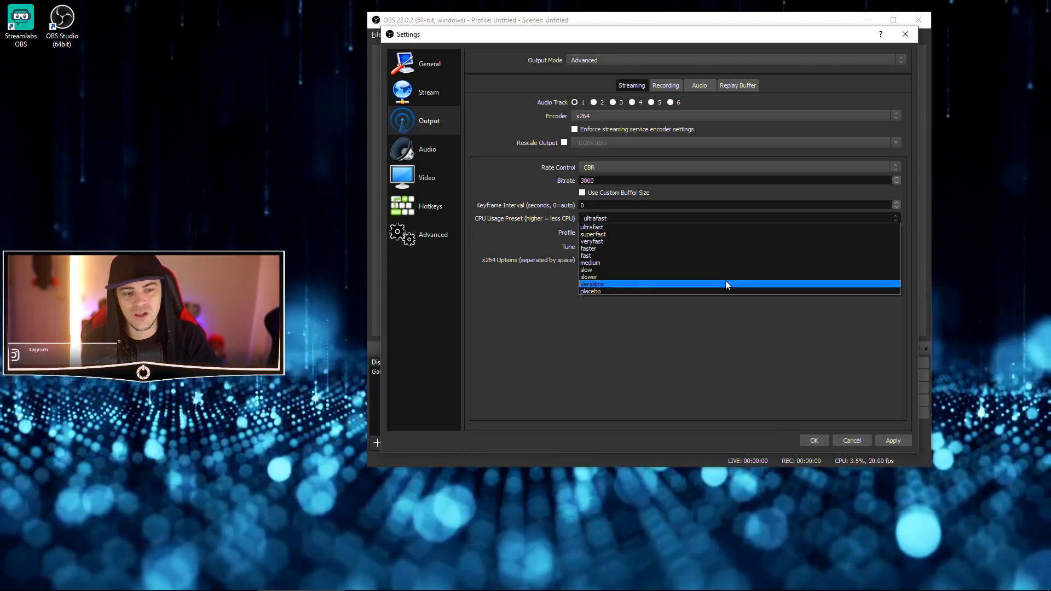
left_click(551, 196)
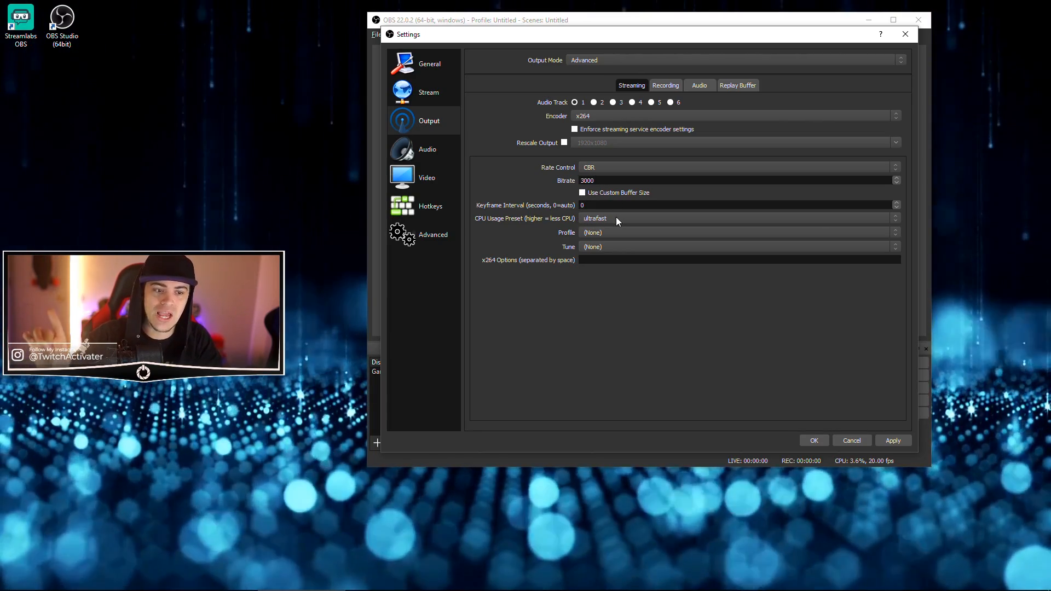
left_click(616, 217)
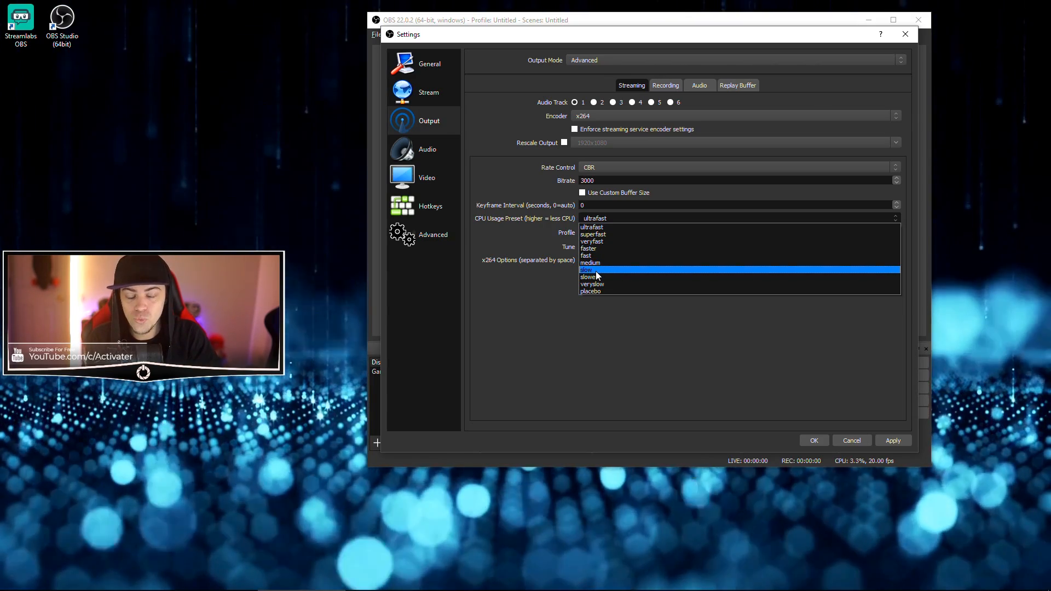
left_click(528, 241)
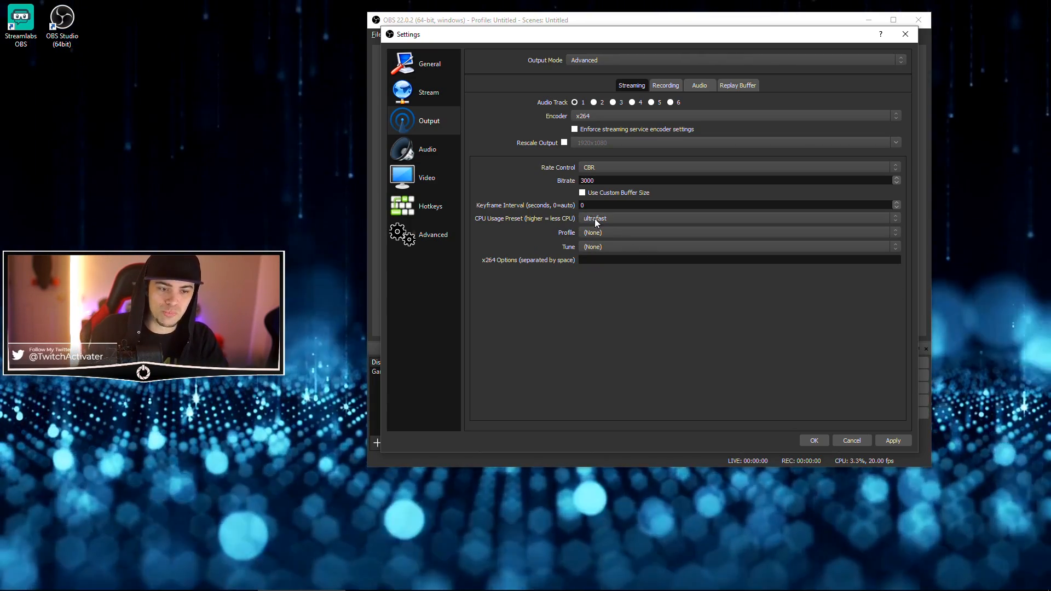
left_click(594, 218)
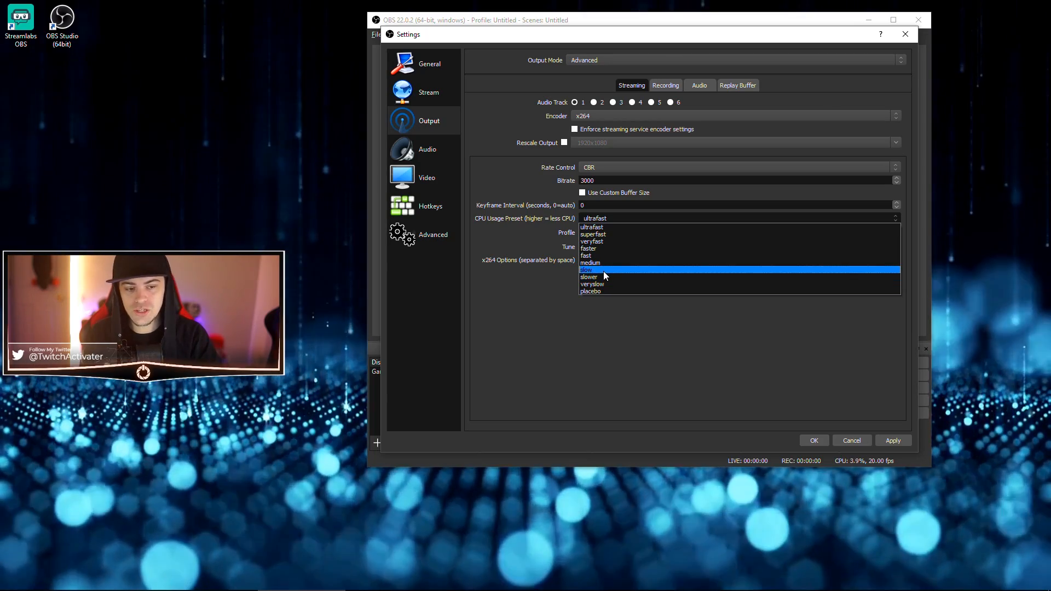
left_click(541, 247)
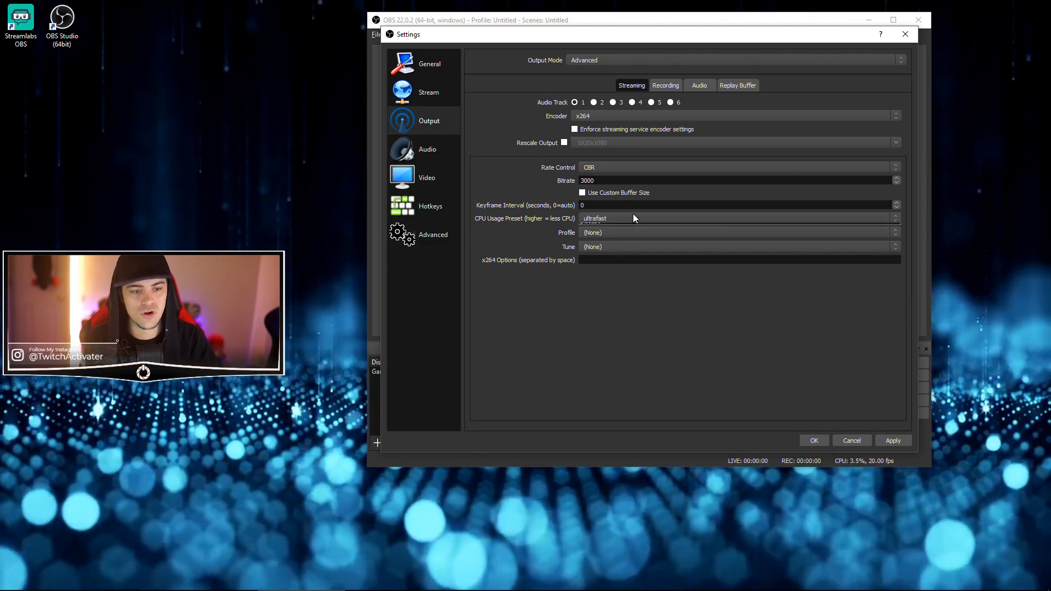
Set the streaming CPU usage preset to veryfast and close the settings without saving
left_click(632, 217)
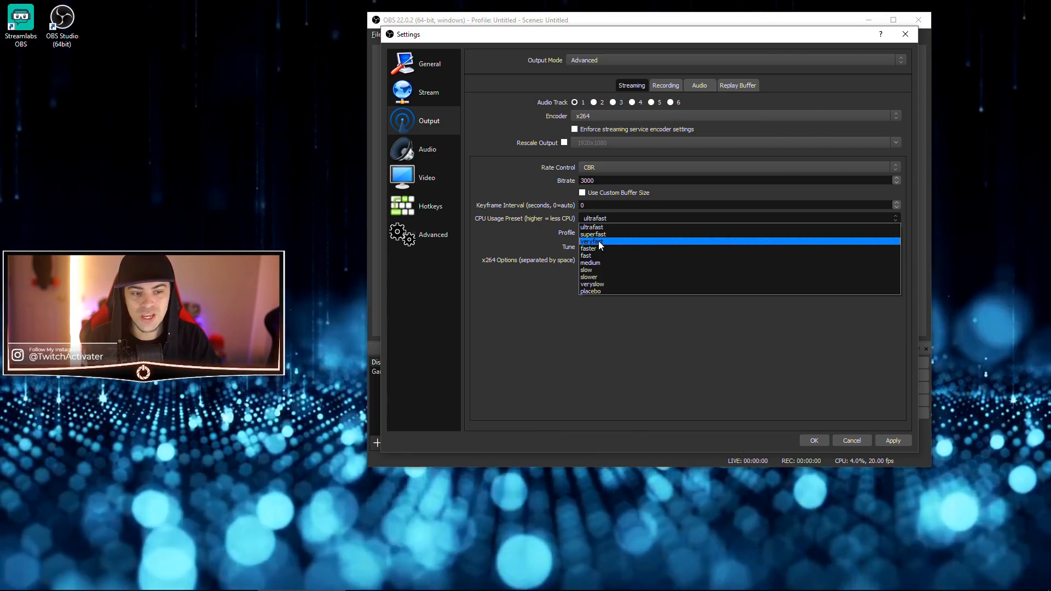
left_click(603, 242)
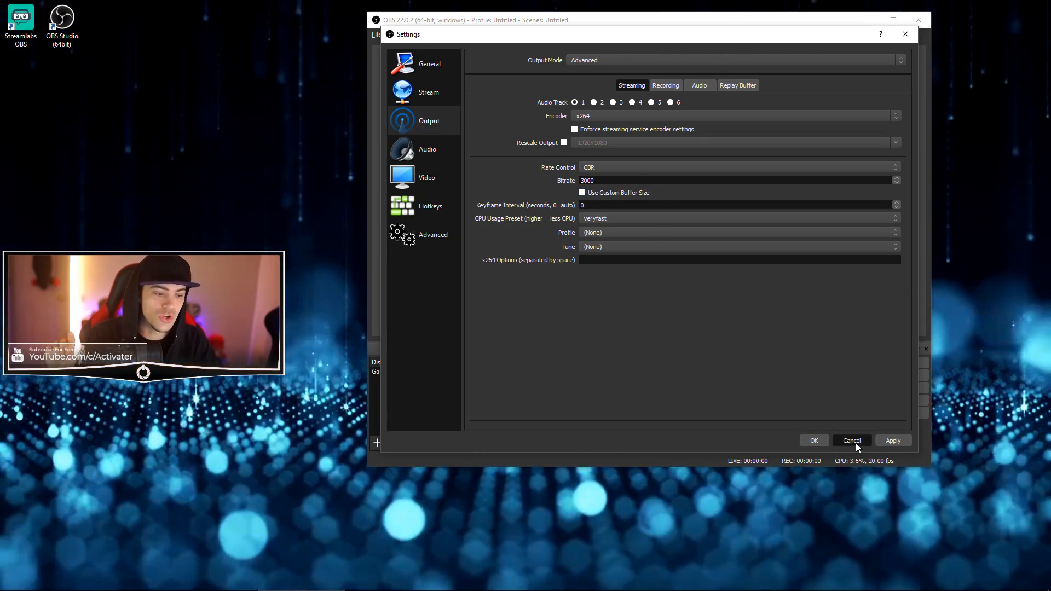
left_click(852, 441)
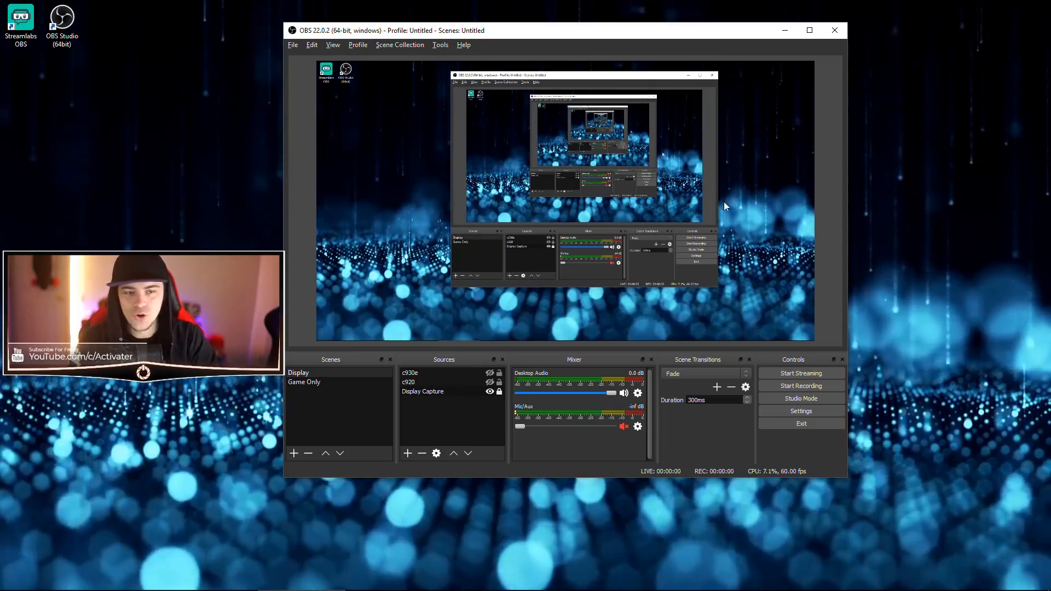
Confirm the streaming output settings with a bitrate of 1000 and the ultrafast CPU usage preset, and start a recording
left_click(802, 412)
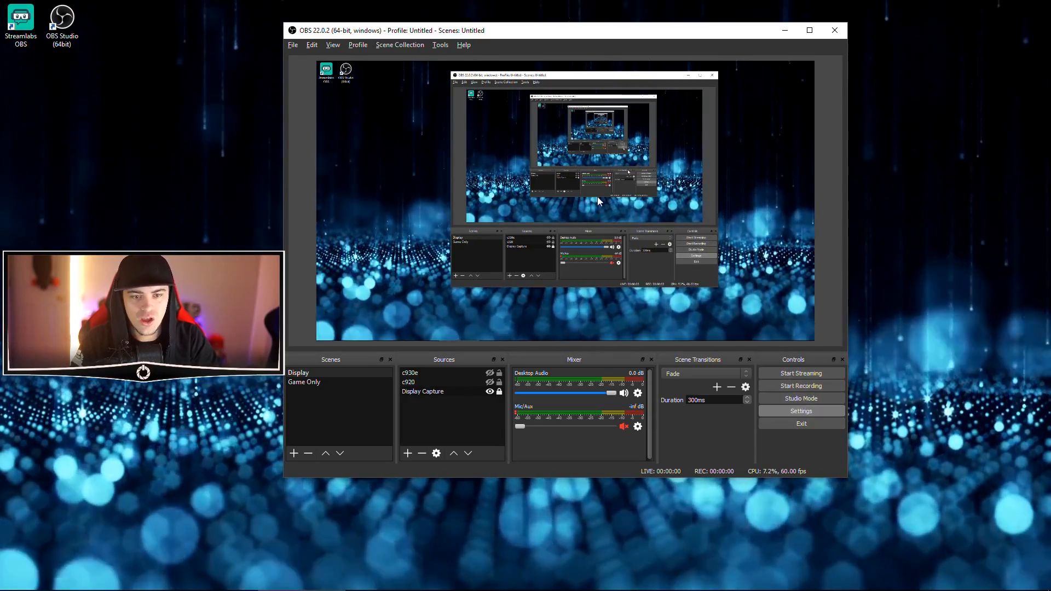
left_click(345, 188)
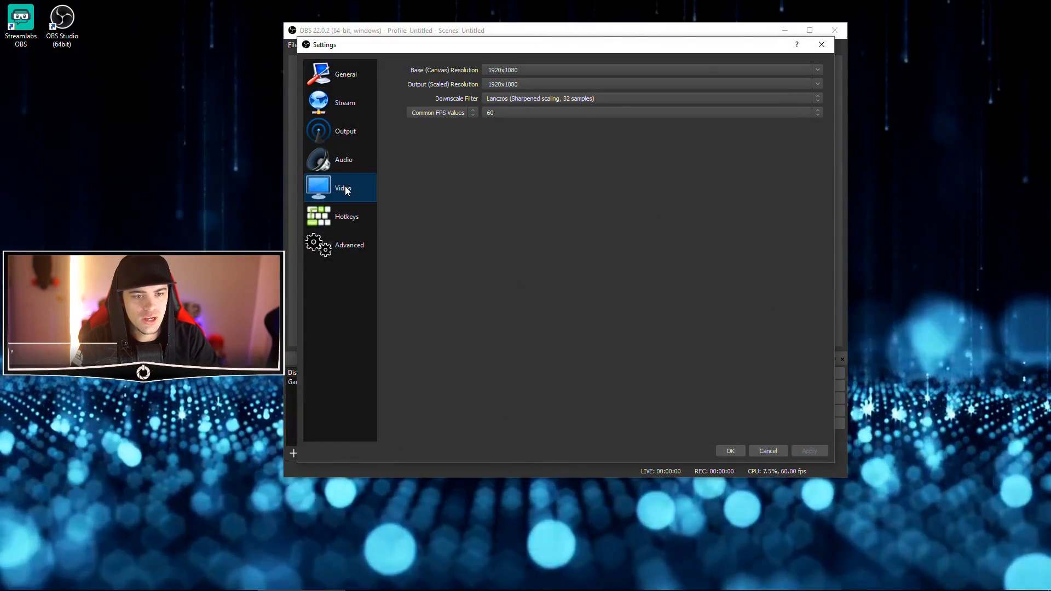
left_click(345, 131)
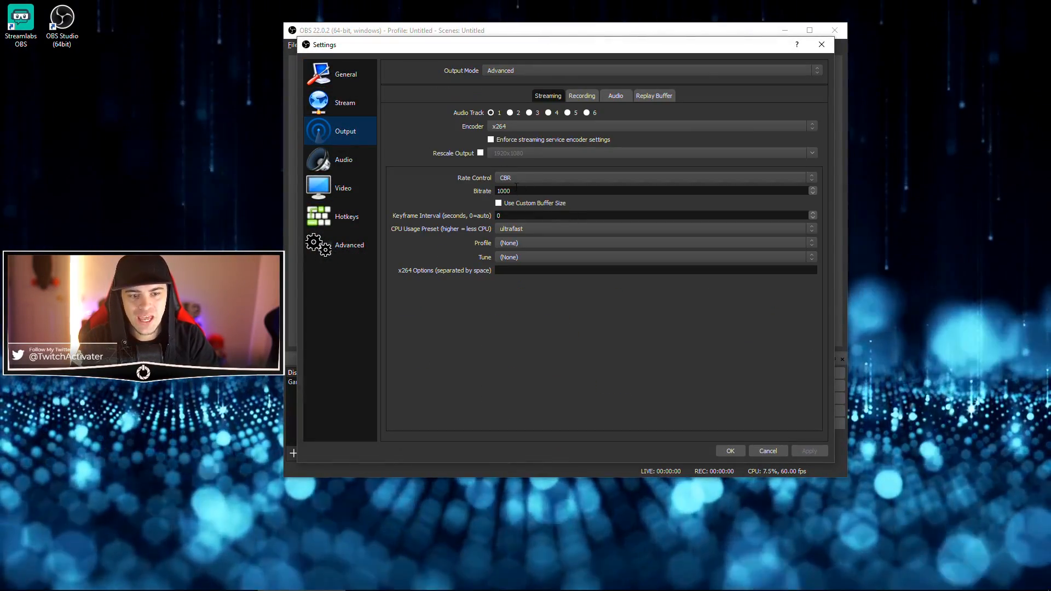
left_click_drag(516, 191, 495, 191)
left_click(528, 191)
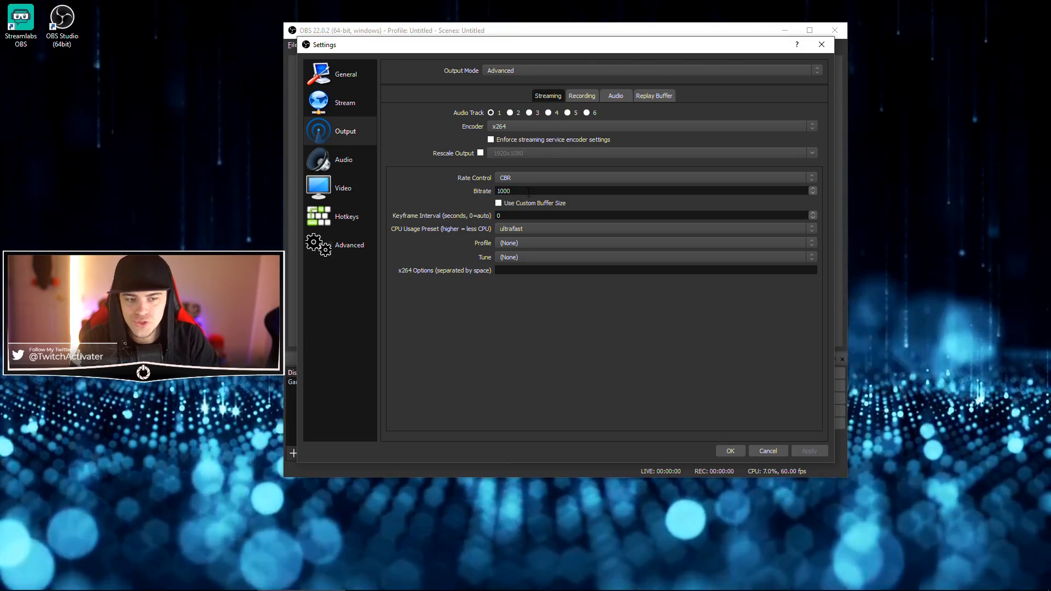
left_click(519, 229)
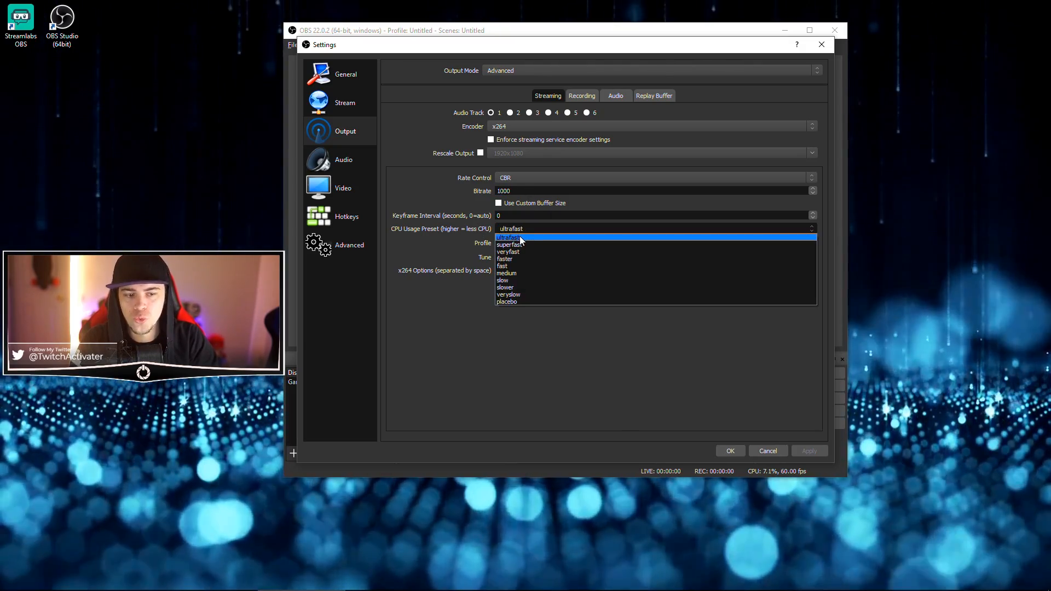
left_click(520, 238)
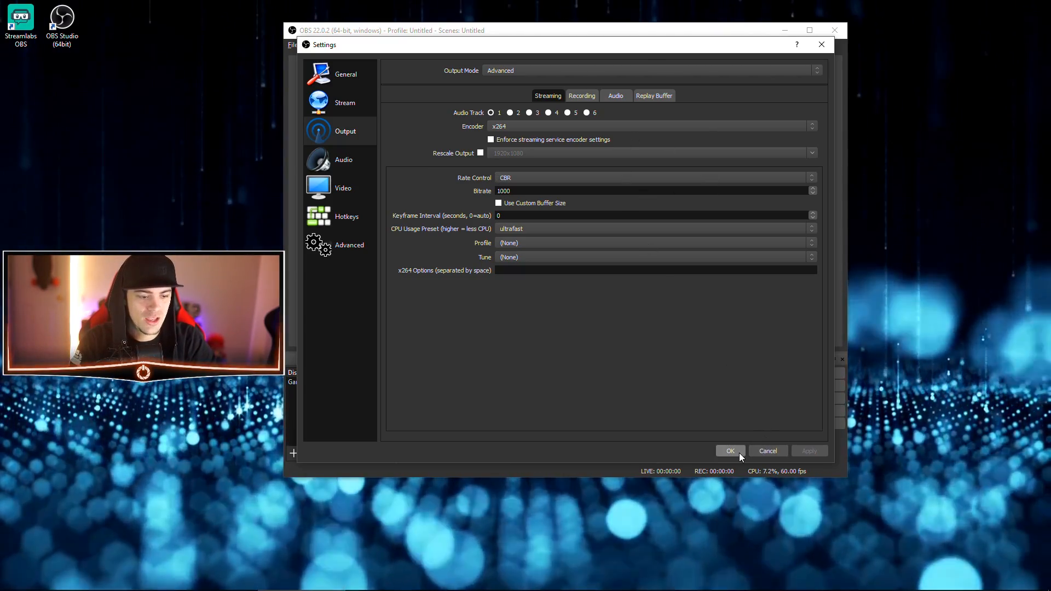
left_click(731, 451)
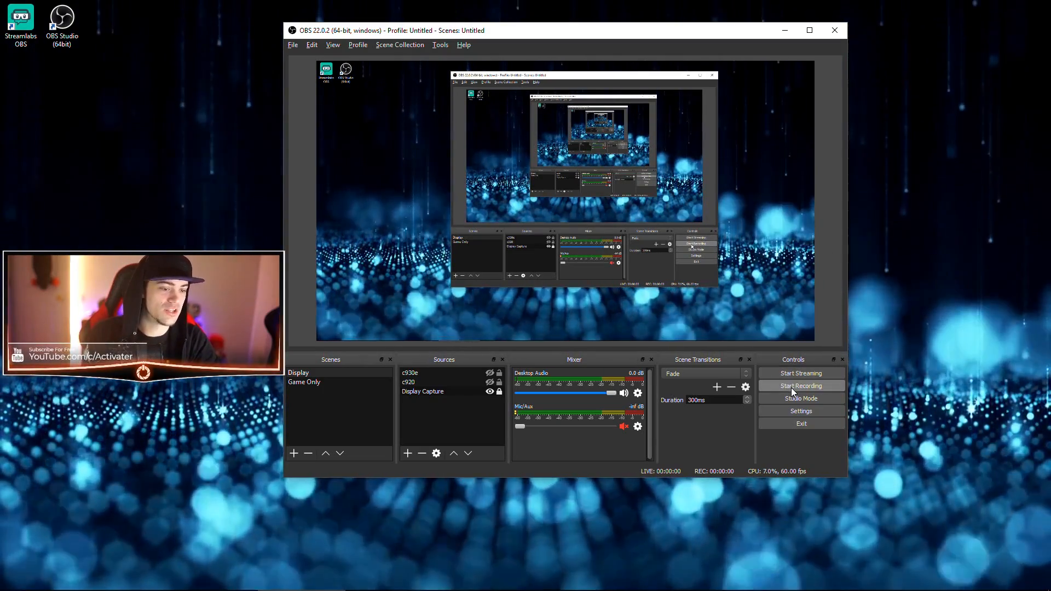
left_click(791, 388)
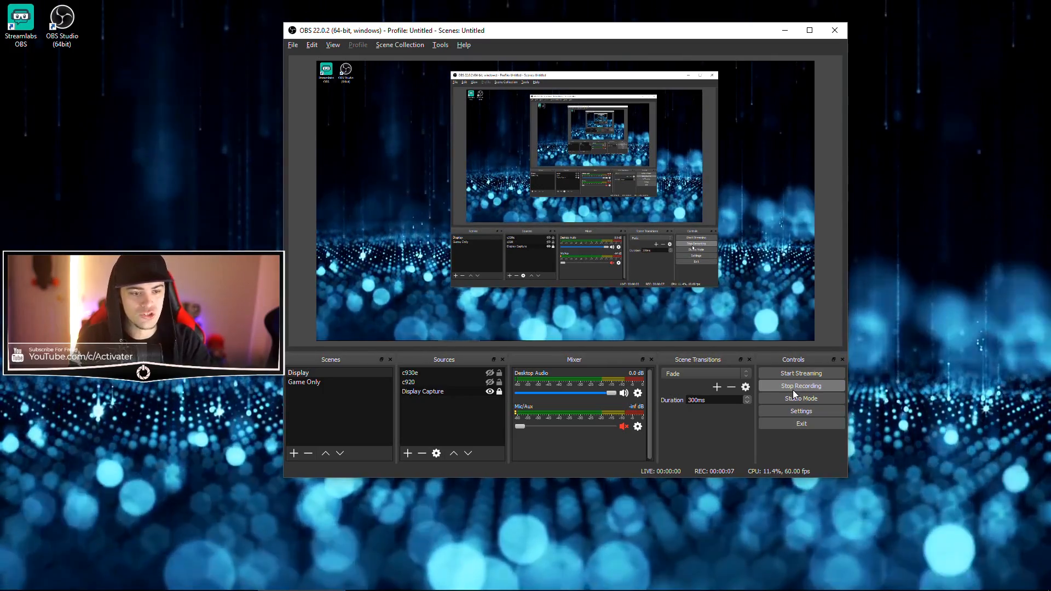
left_click(792, 386)
Open the recording output settings and select mp4 as the recording format
left_click(800, 410)
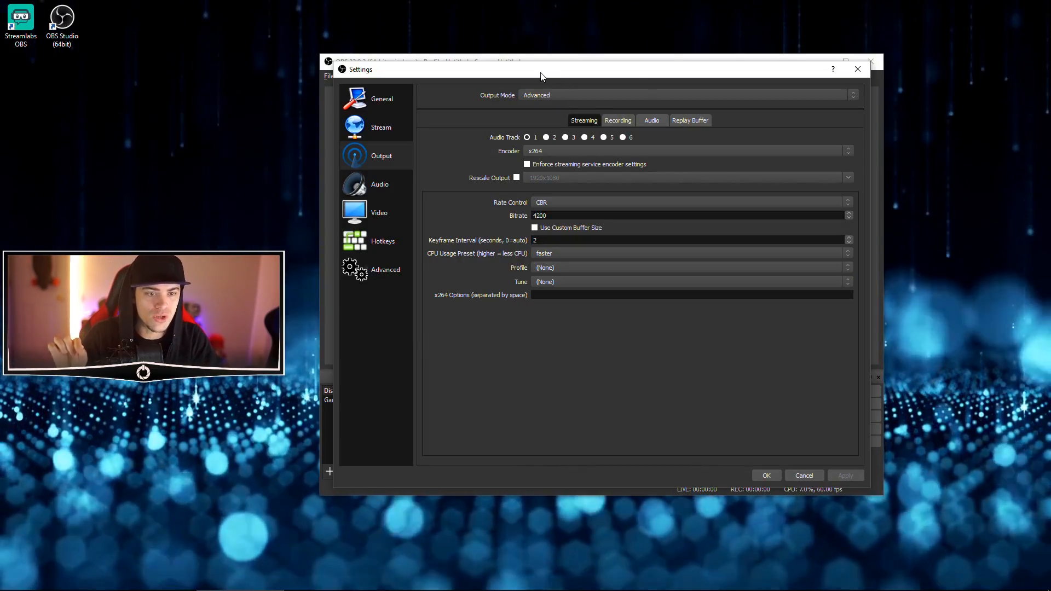
left_click_drag(540, 72, 547, 116)
left_click(619, 163)
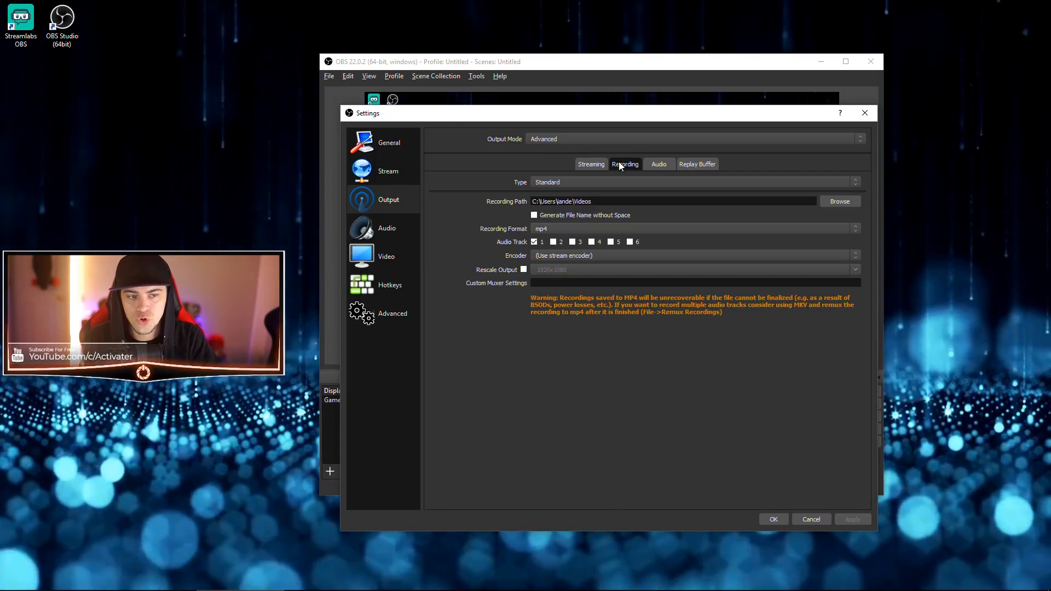
left_click(539, 228)
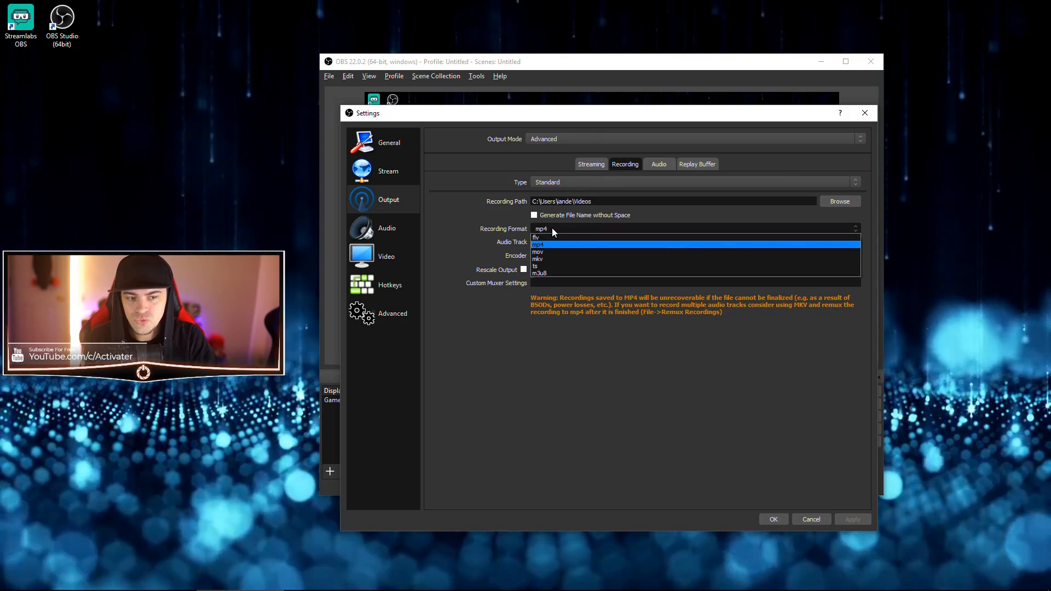
left_click(549, 244)
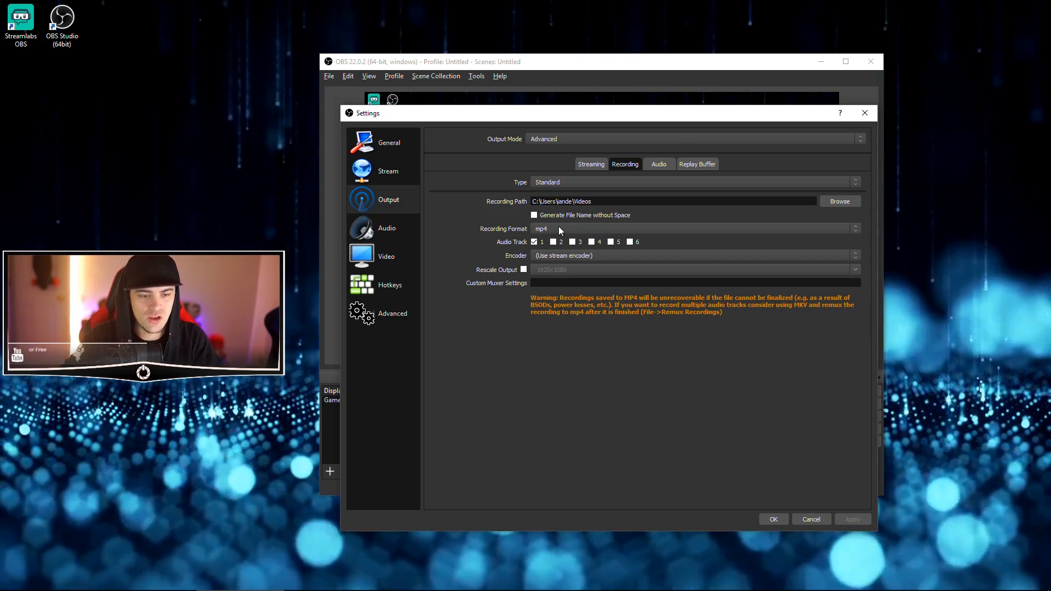
Select (Use stream encoder) as the recording encoder and compare the recording and streaming output settings
left_click(538, 256)
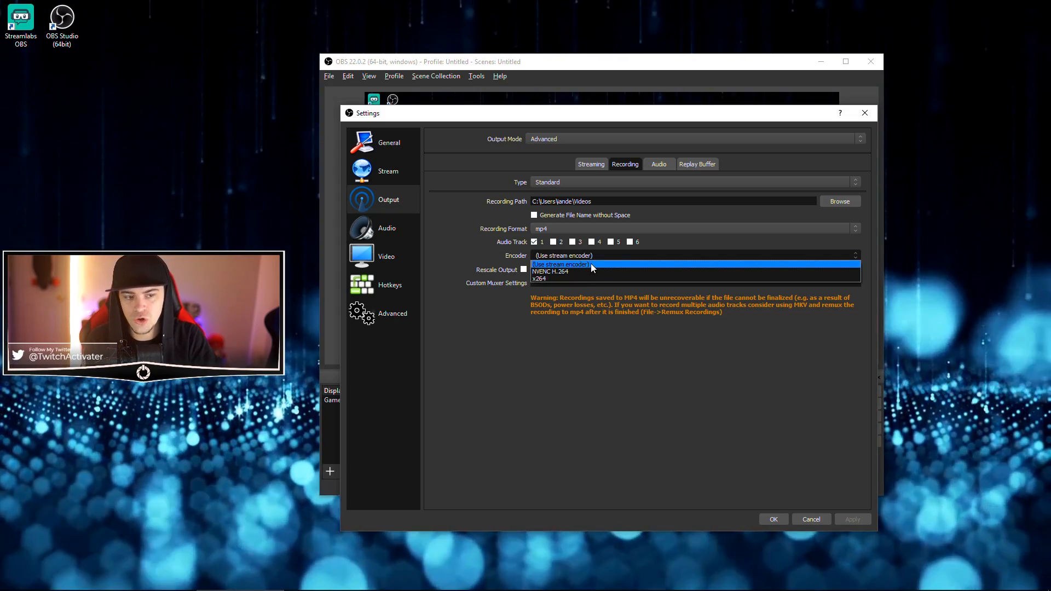
left_click(590, 264)
left_click(586, 164)
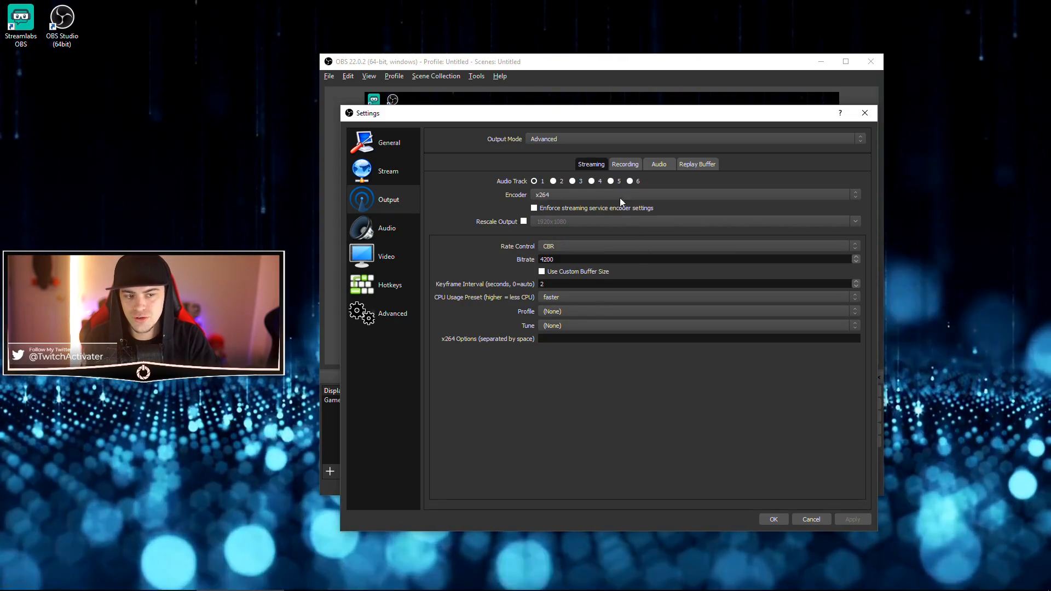
left_click(624, 165)
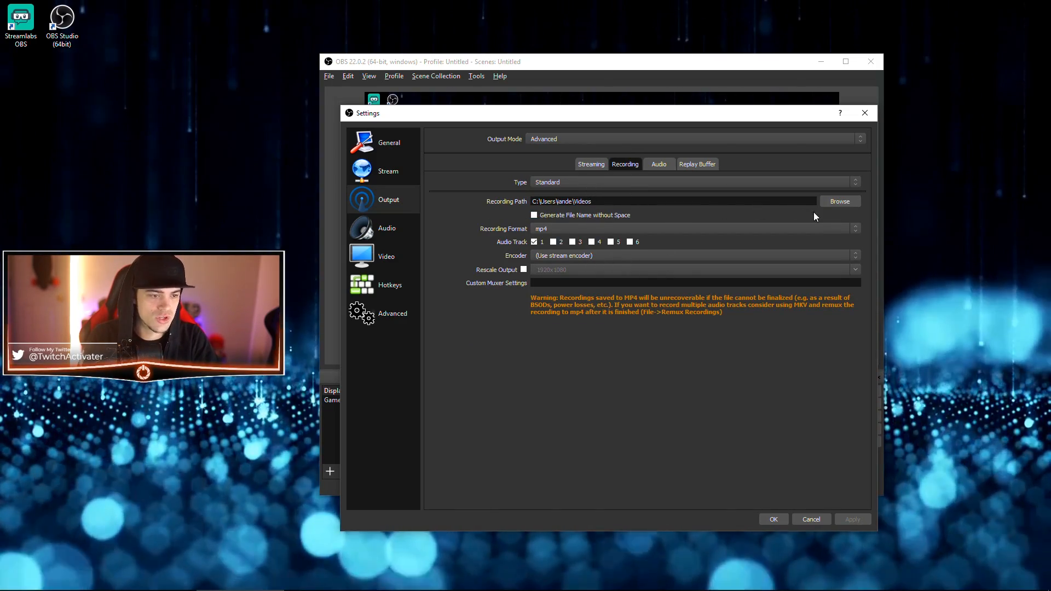
left_click(586, 163)
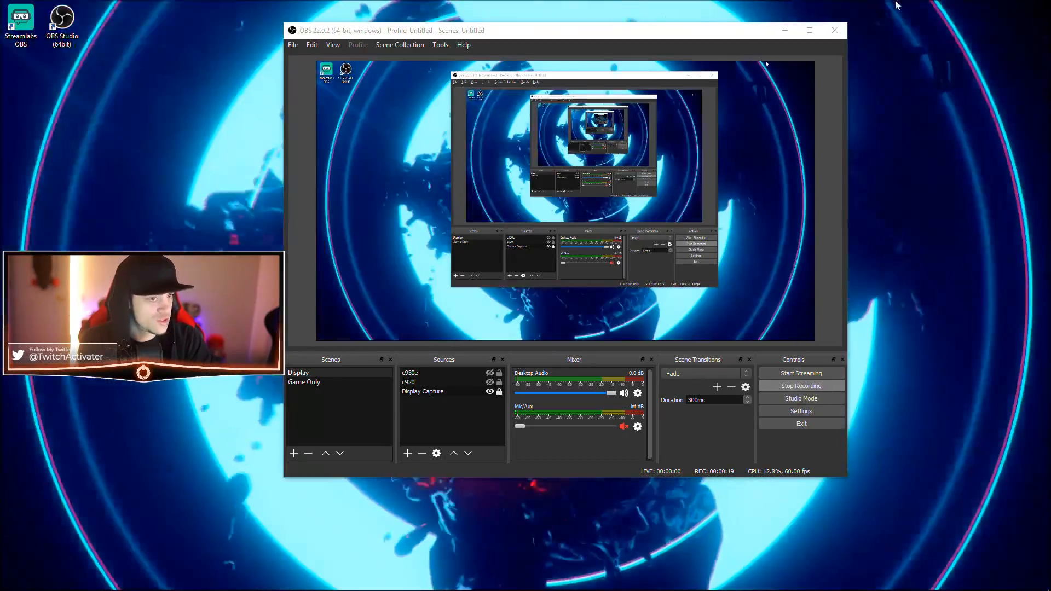
Move the OBS window off the screen and back during the recording, and stop the recording
left_click_drag(623, 31, 1050, 66)
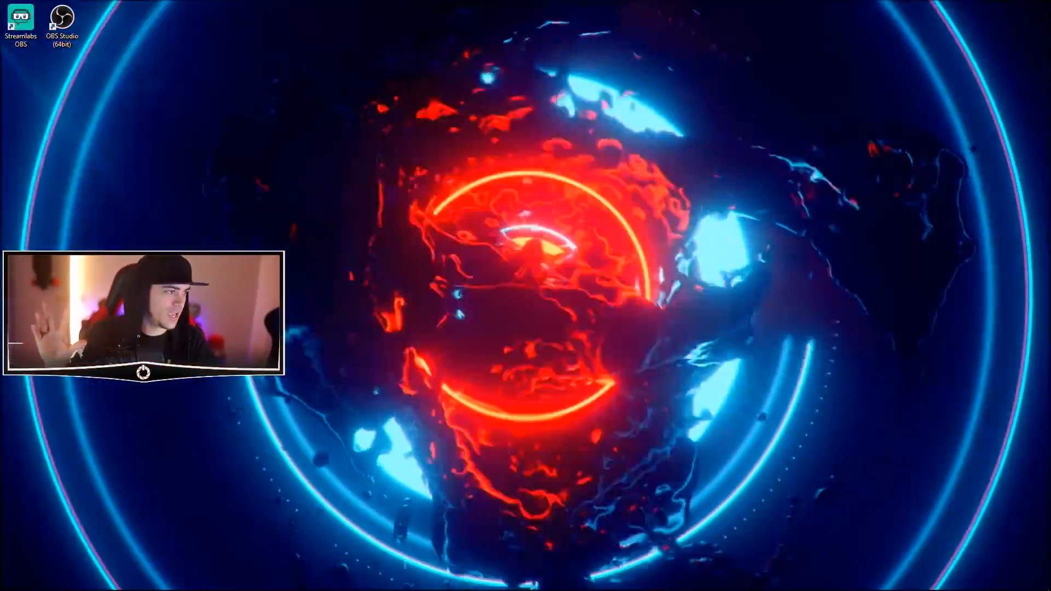
left_click_drag(1050, 25, 480, 37)
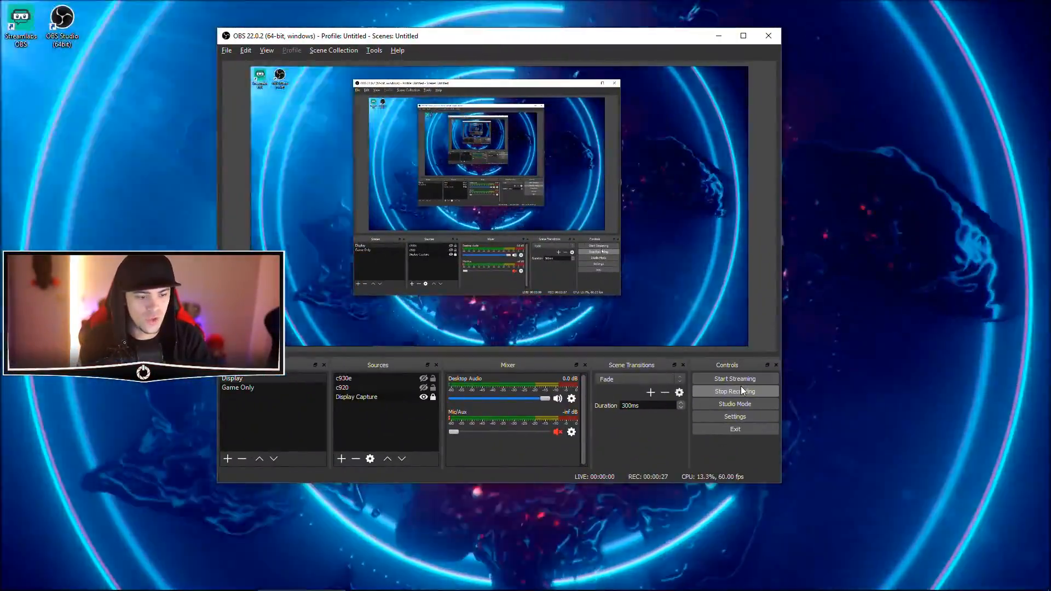
left_click(747, 392)
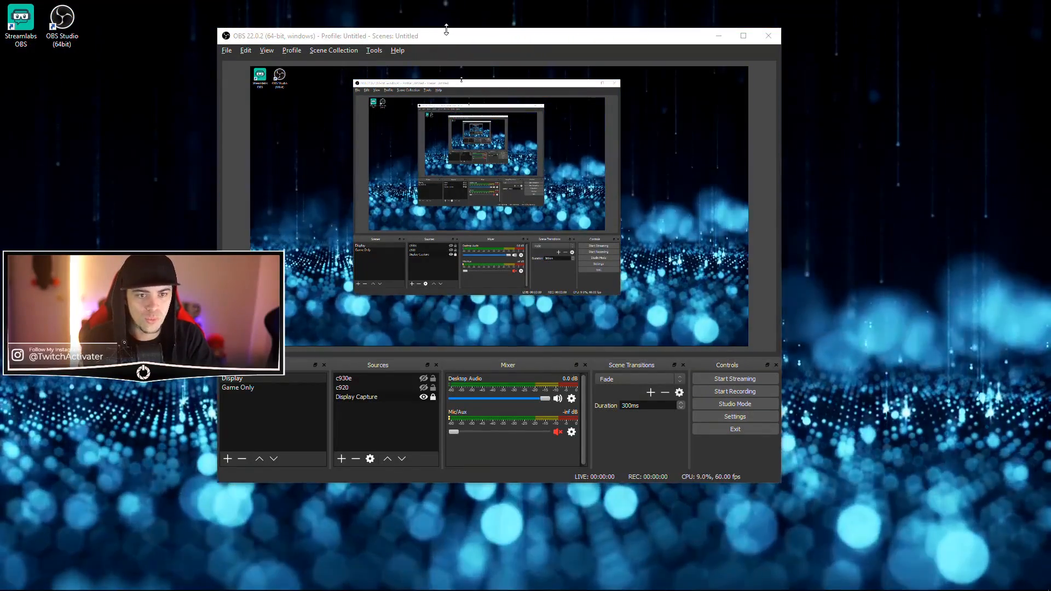
left_click_drag(445, 33, 506, 33)
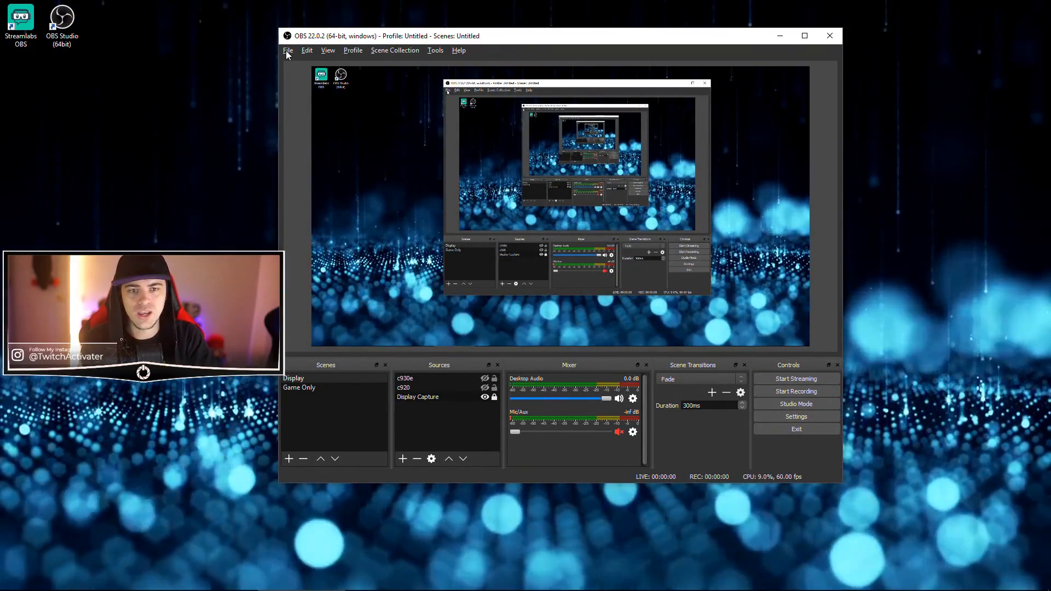
left_click(287, 50)
left_click(309, 62)
double_click(680, 179)
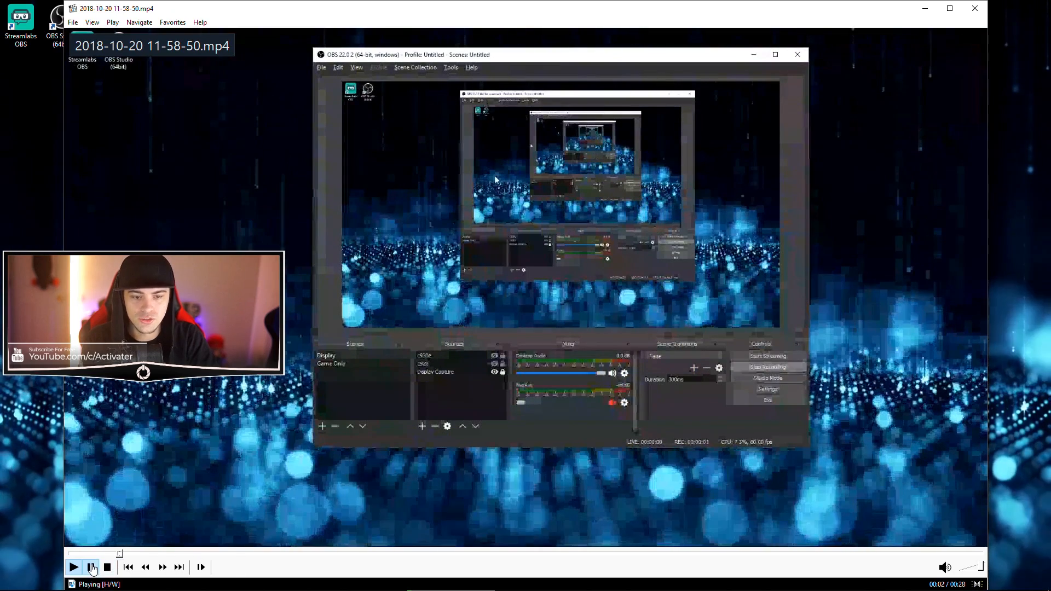
Pause and resume the recording to examine its image quality, and shrink and reposition the player window
left_click(96, 566)
left_click_drag(409, 19, 452, 21)
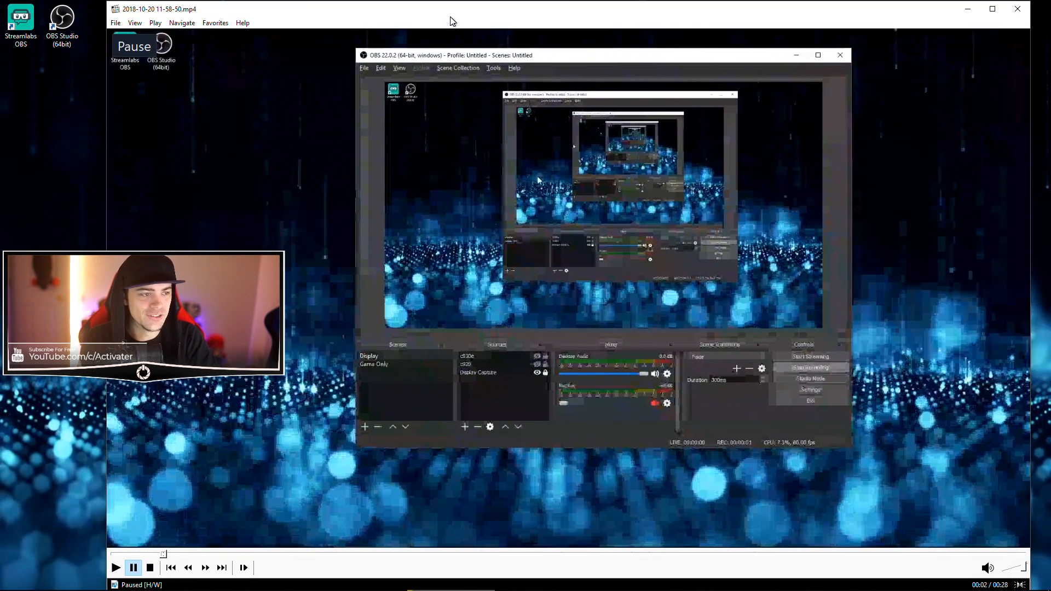
left_click(116, 567)
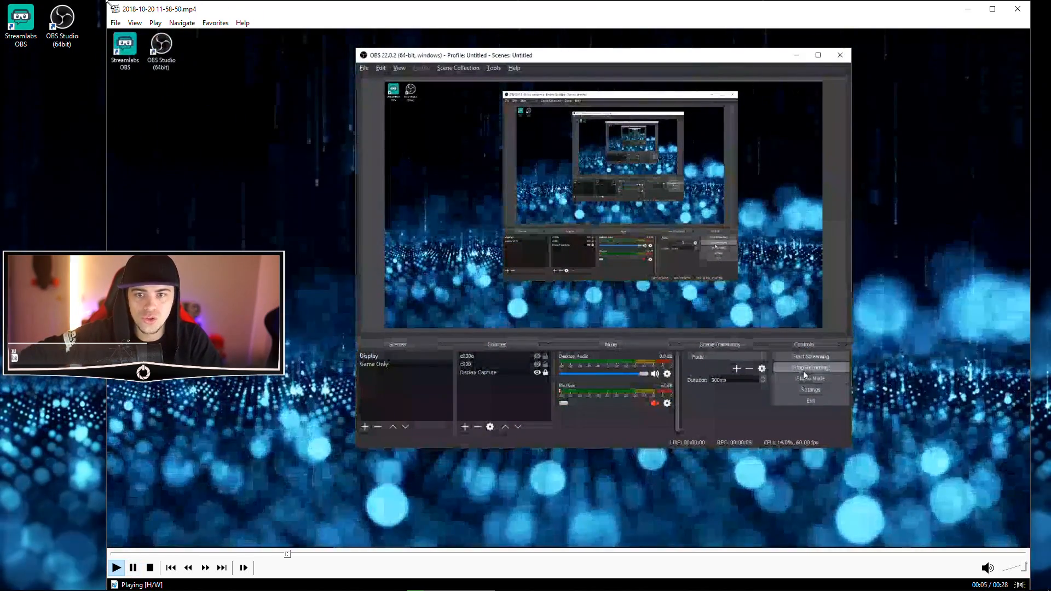
left_click_drag(108, 3, 351, 34)
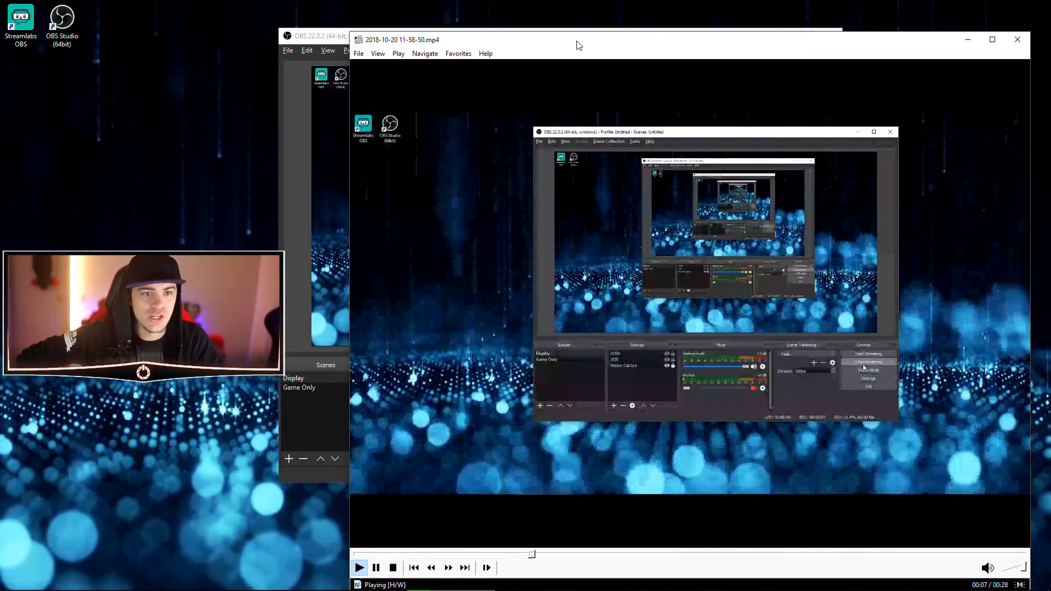
left_click_drag(579, 45, 563, 24)
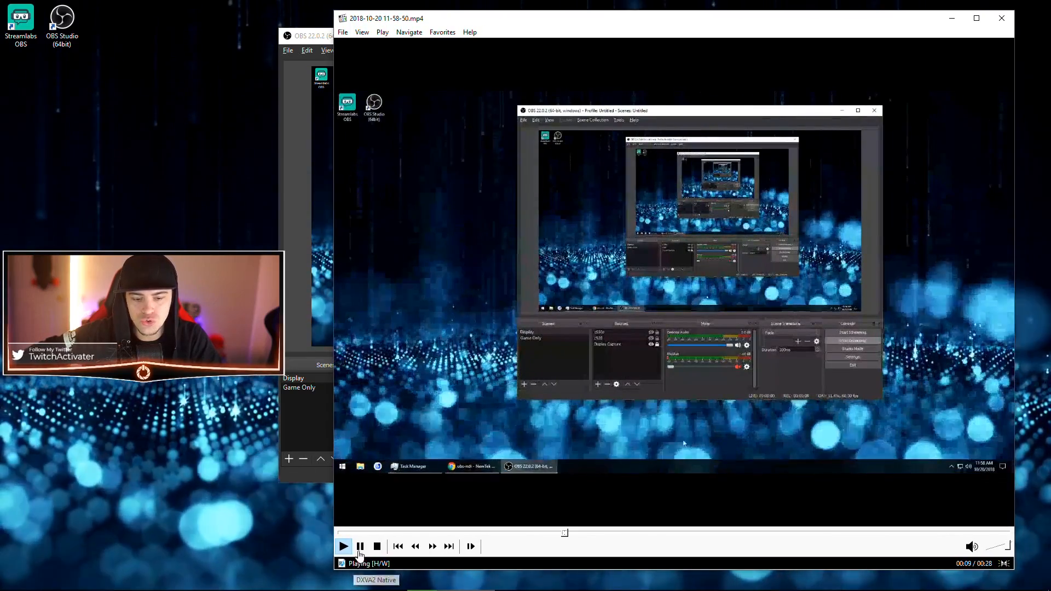
Skip through the rest of the recording, pausing to examine its compression quality, and close the player
left_click(360, 547)
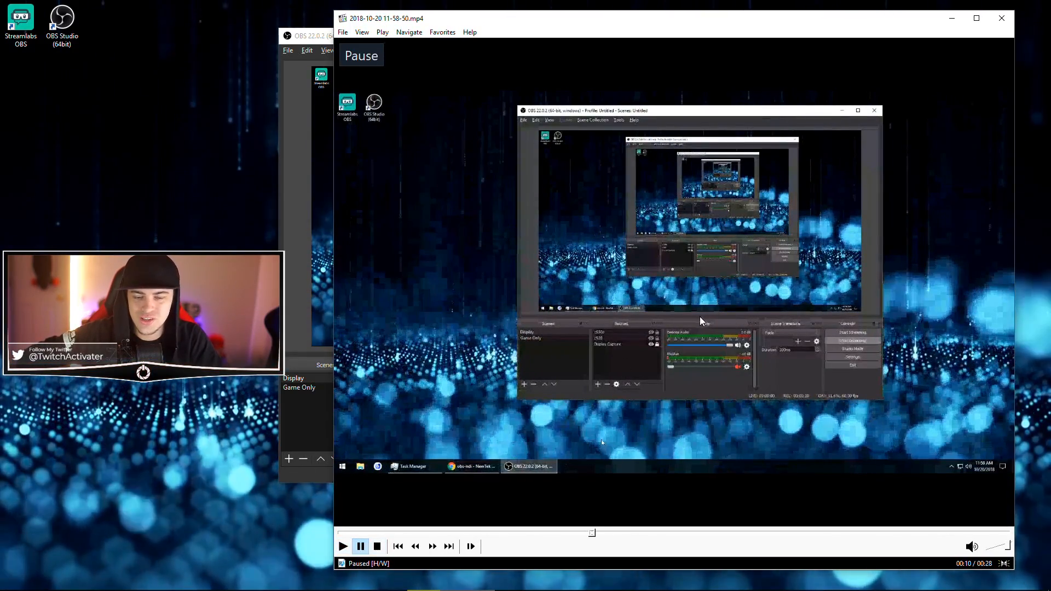
left_click(343, 546)
left_click(702, 532)
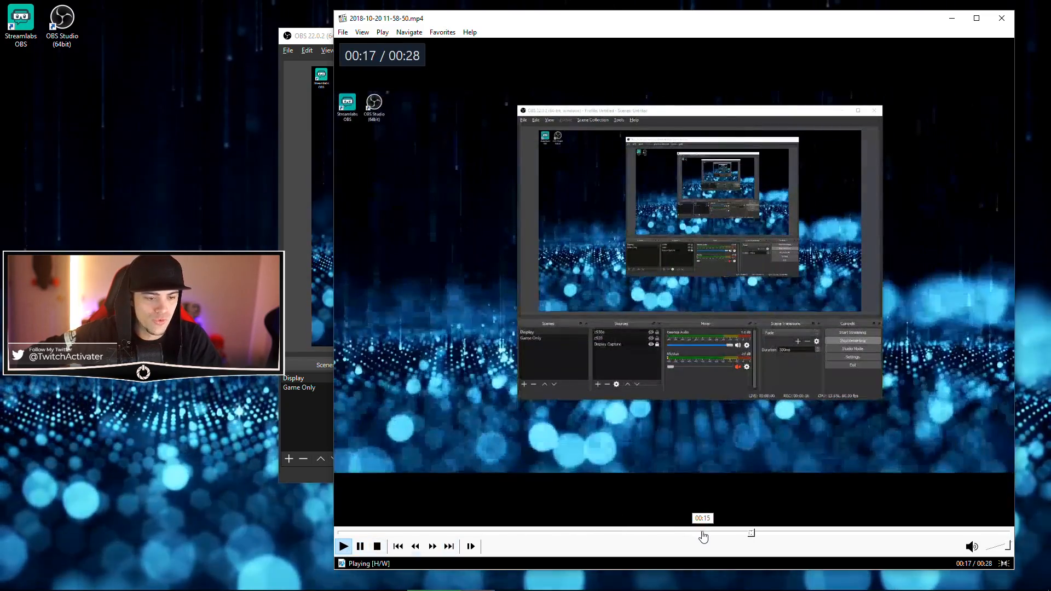
left_click(864, 533)
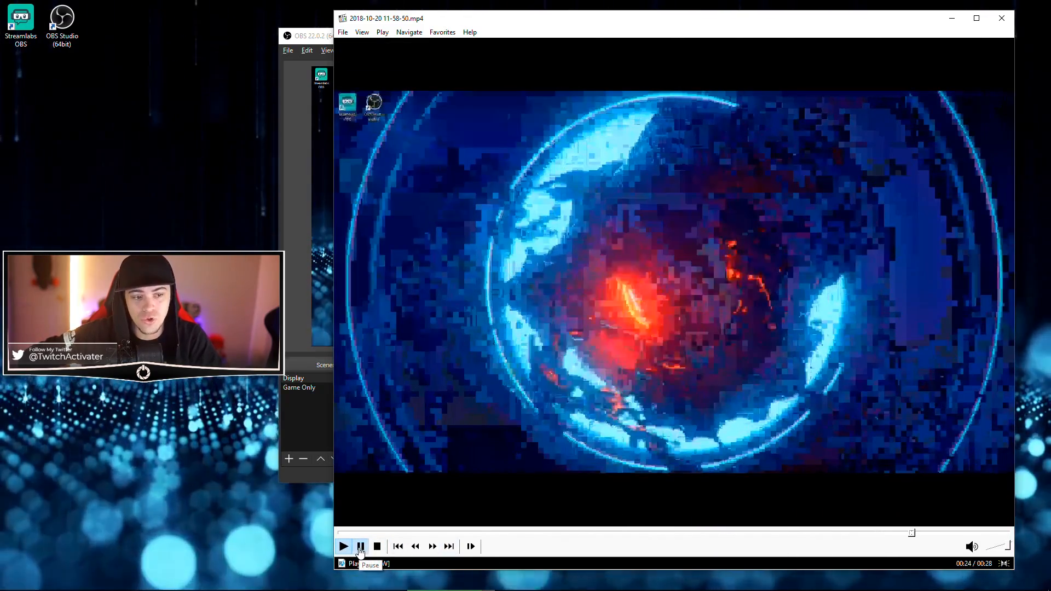
left_click(360, 546)
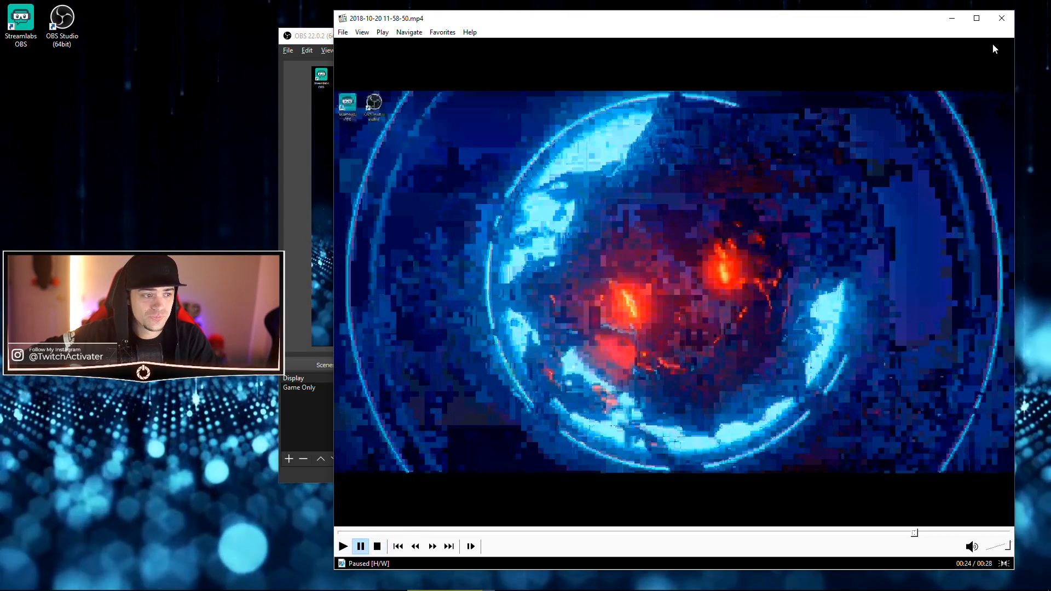
left_click(999, 20)
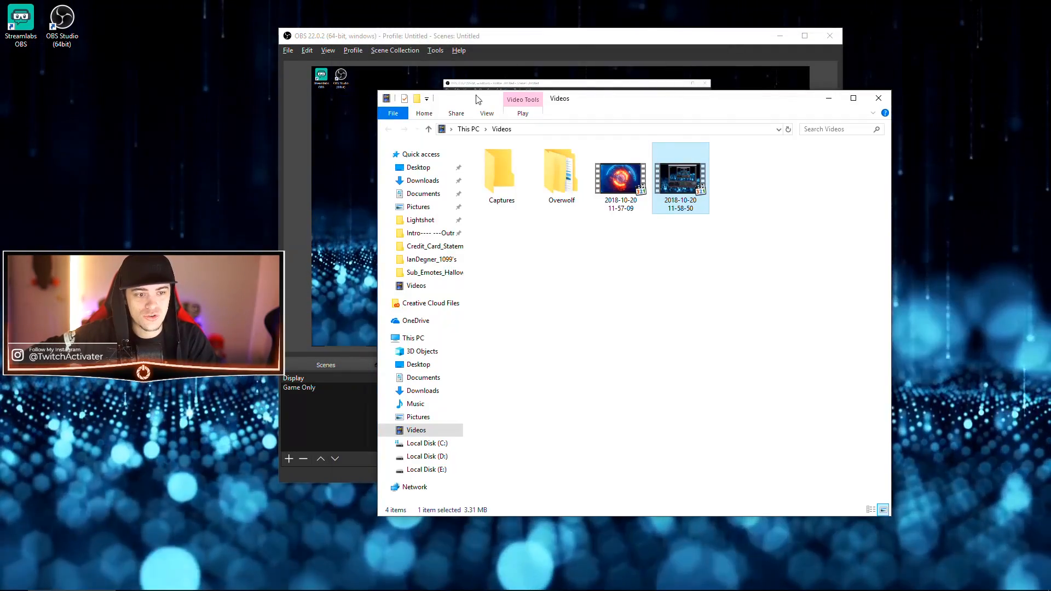
left_click_drag(762, 279, 539, 144)
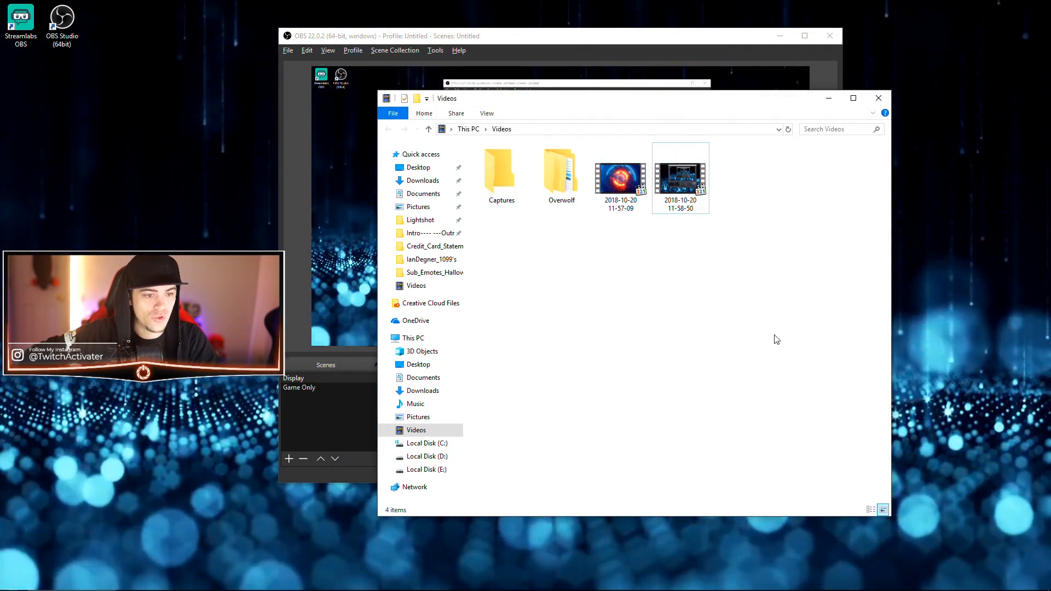
left_click_drag(775, 328, 592, 143)
right_click(617, 173)
left_click(645, 327)
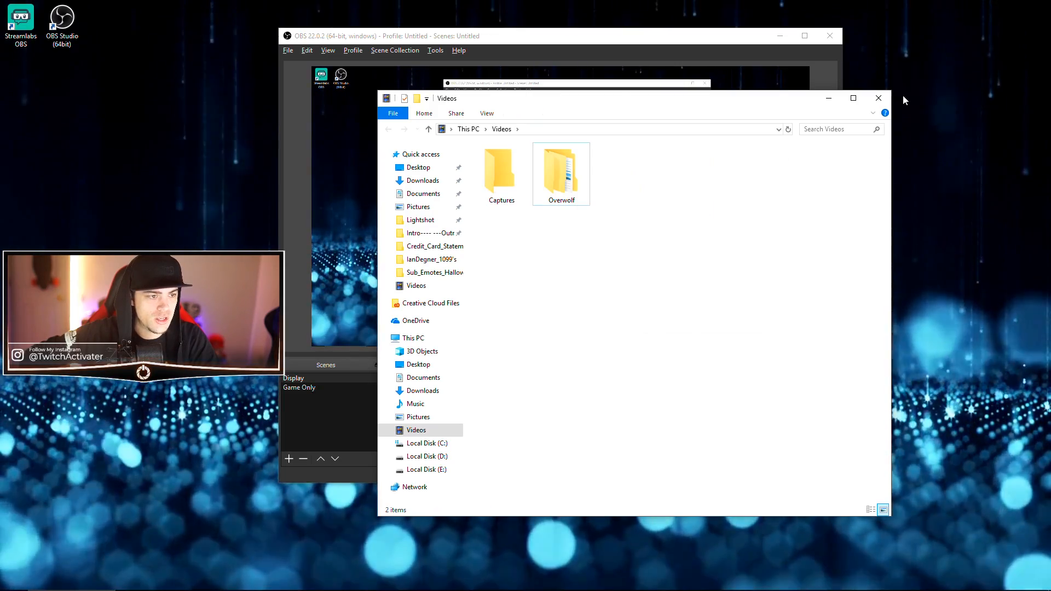
left_click(879, 98)
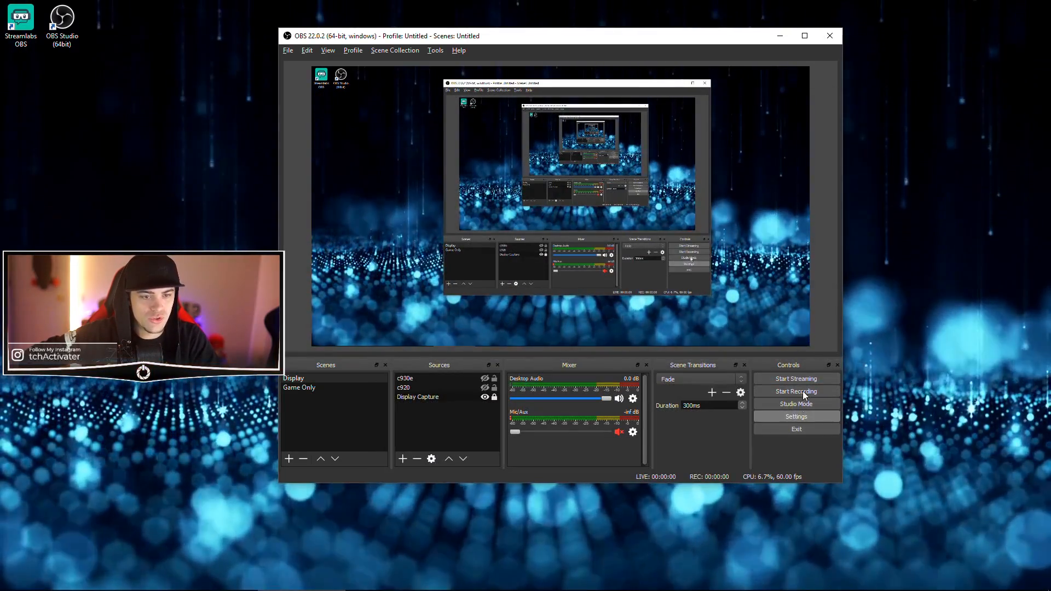
Set the streaming output bitrate to 4000 and the CPU usage preset to fast, and save the settings
left_click(797, 417)
left_click(341, 136)
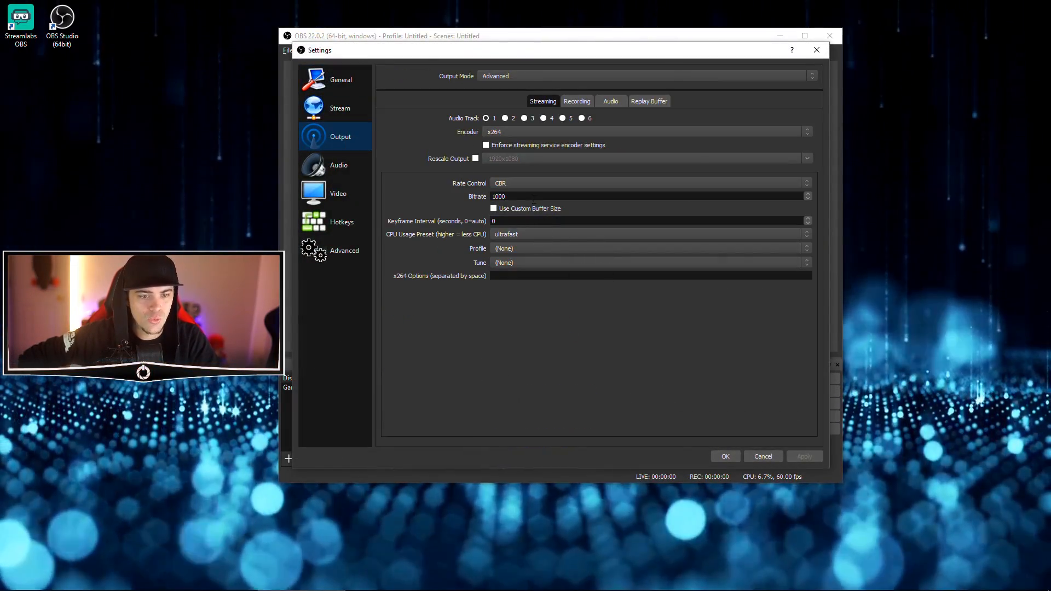
double_click(534, 197)
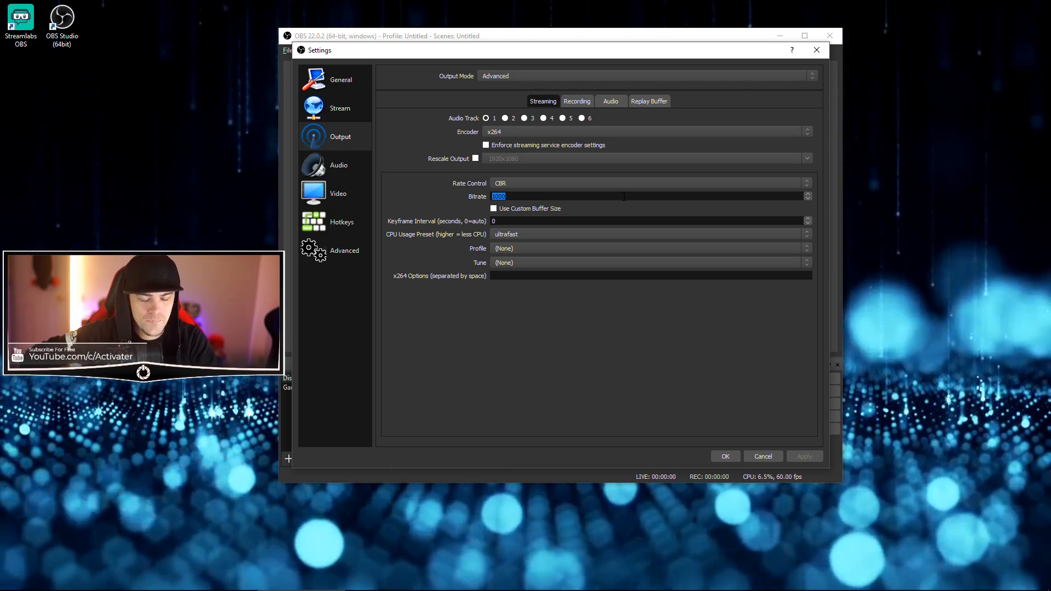
type("4000")
left_click(537, 234)
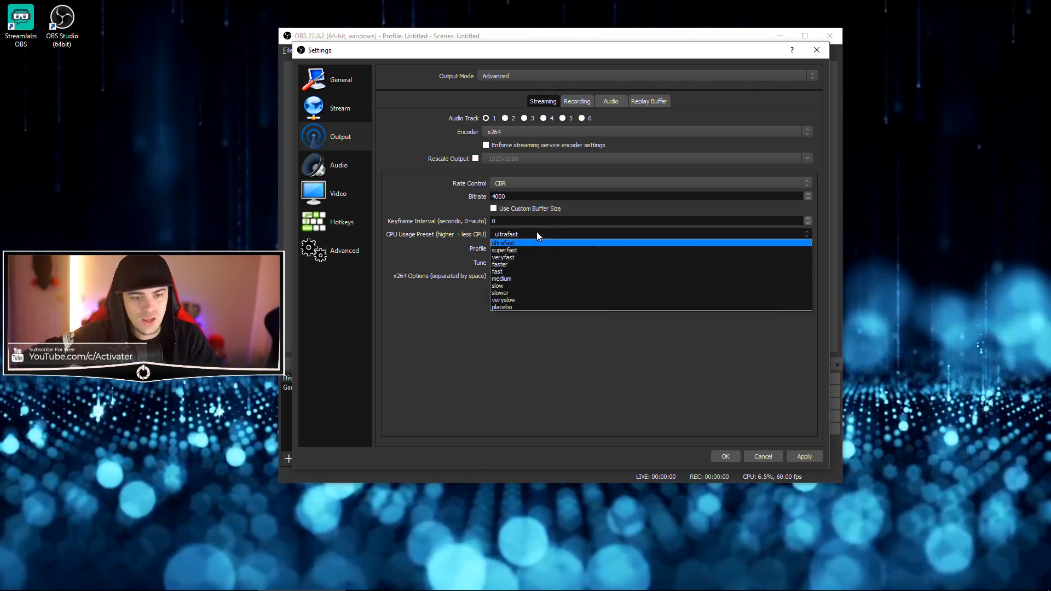
left_click(540, 270)
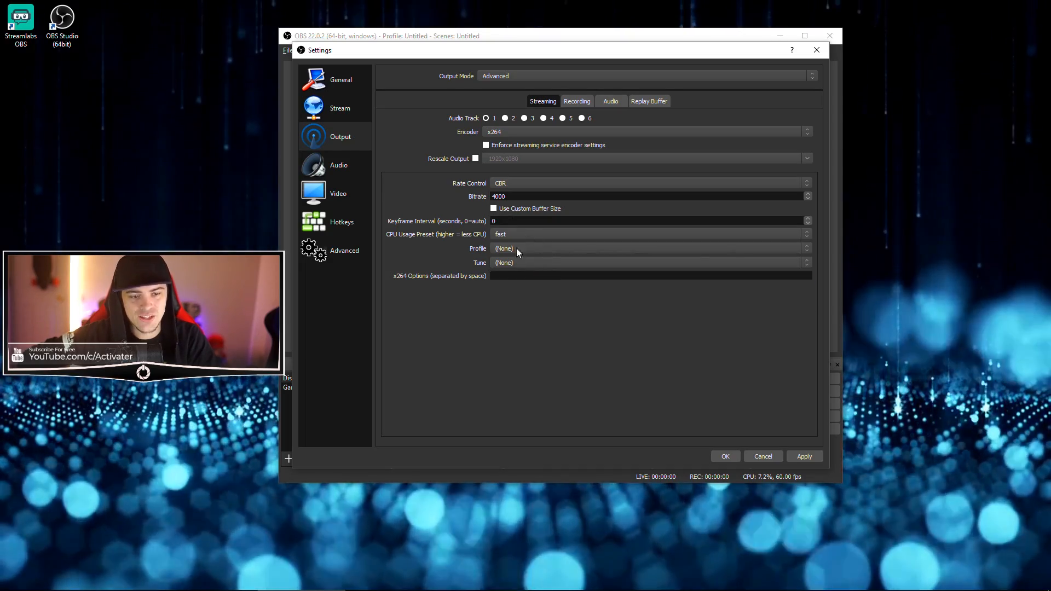
left_click(815, 455)
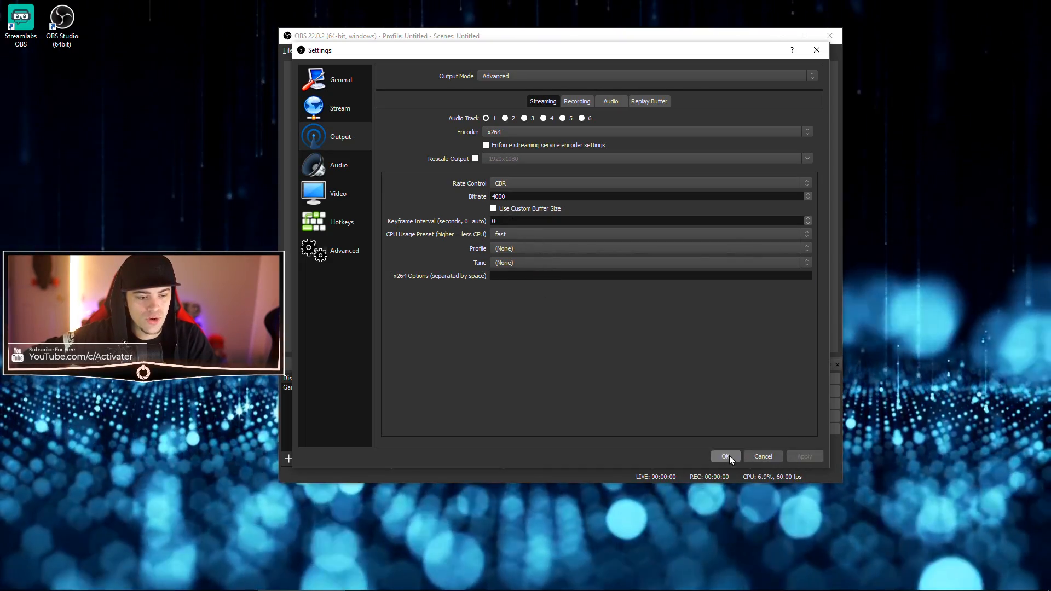
left_click(725, 456)
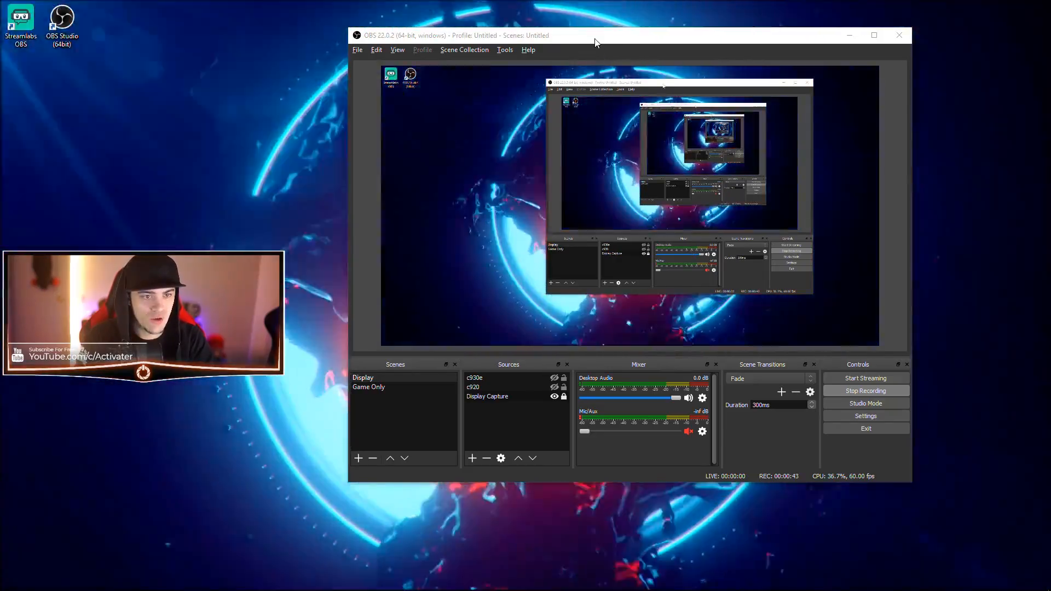
left_click_drag(596, 42, 315, 57)
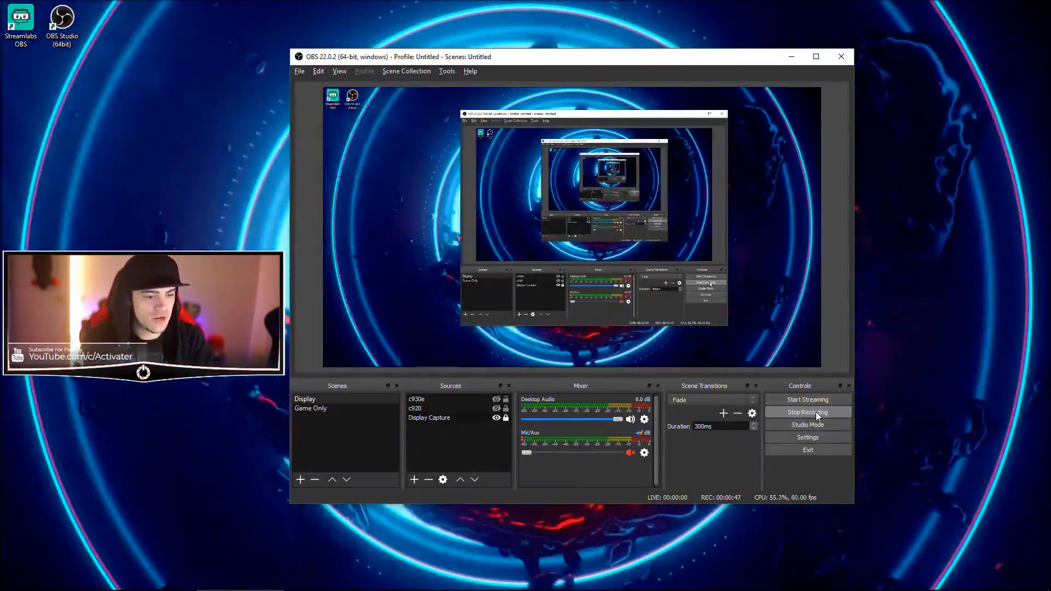
left_click(807, 412)
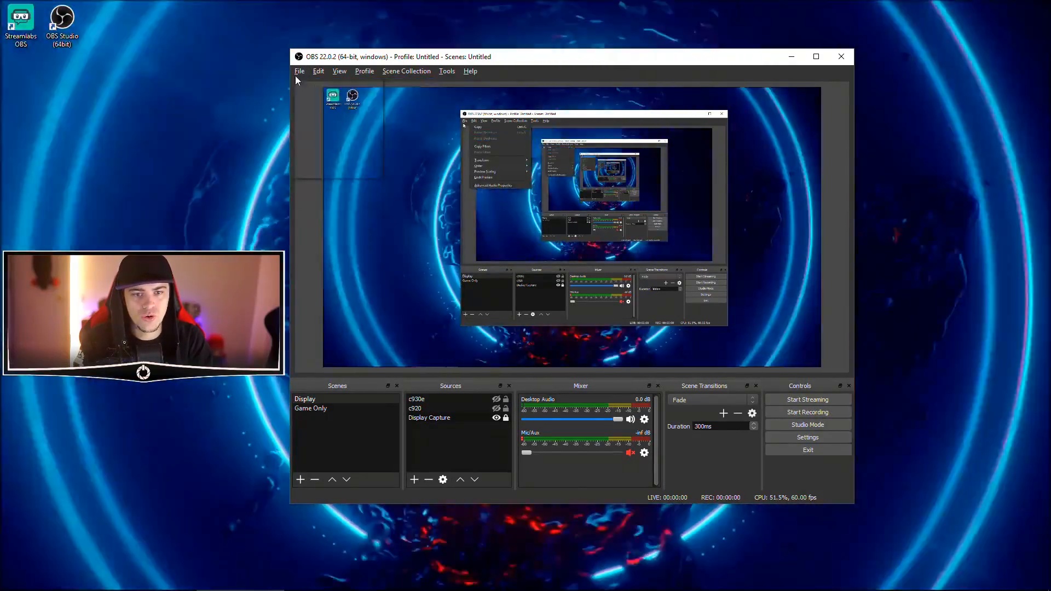
left_click(299, 71)
left_click(318, 88)
left_click(621, 176)
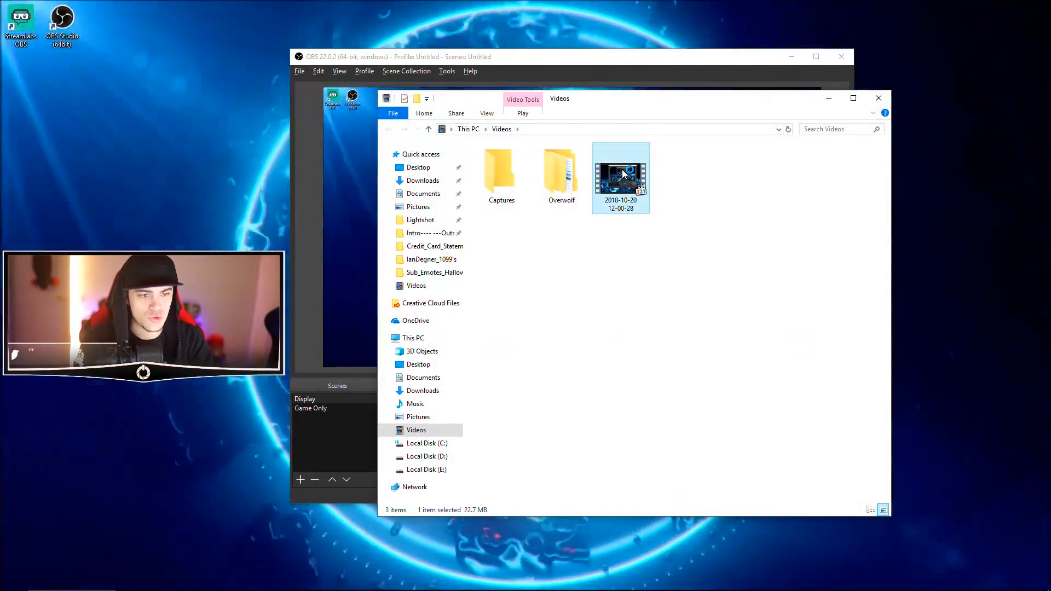
double_click(623, 174)
Skip near the end of the recording, pause and resume it to examine the image quality, and close the player and folder
left_click(876, 554)
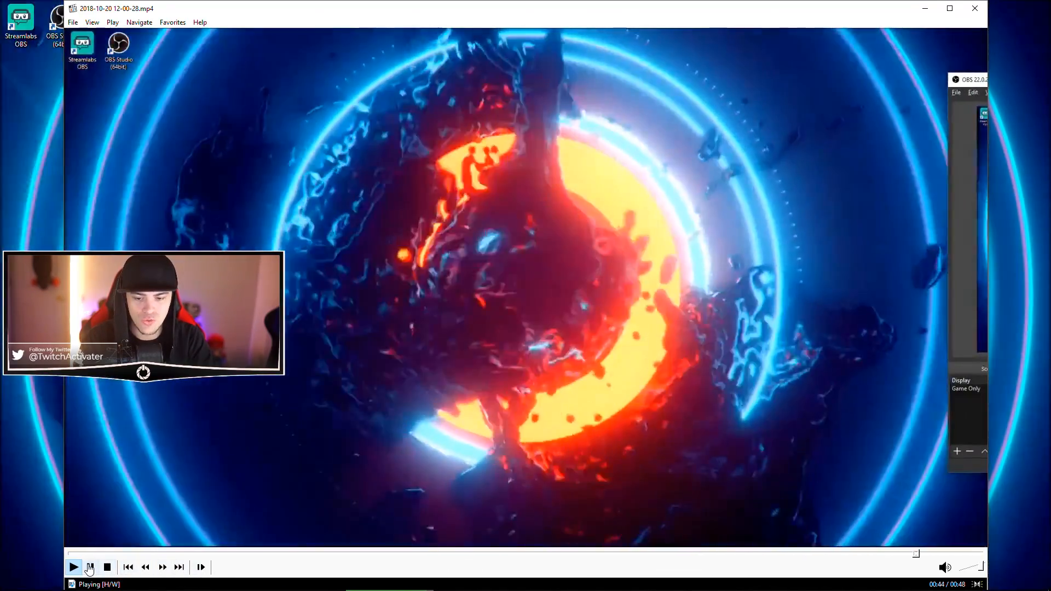
left_click(90, 567)
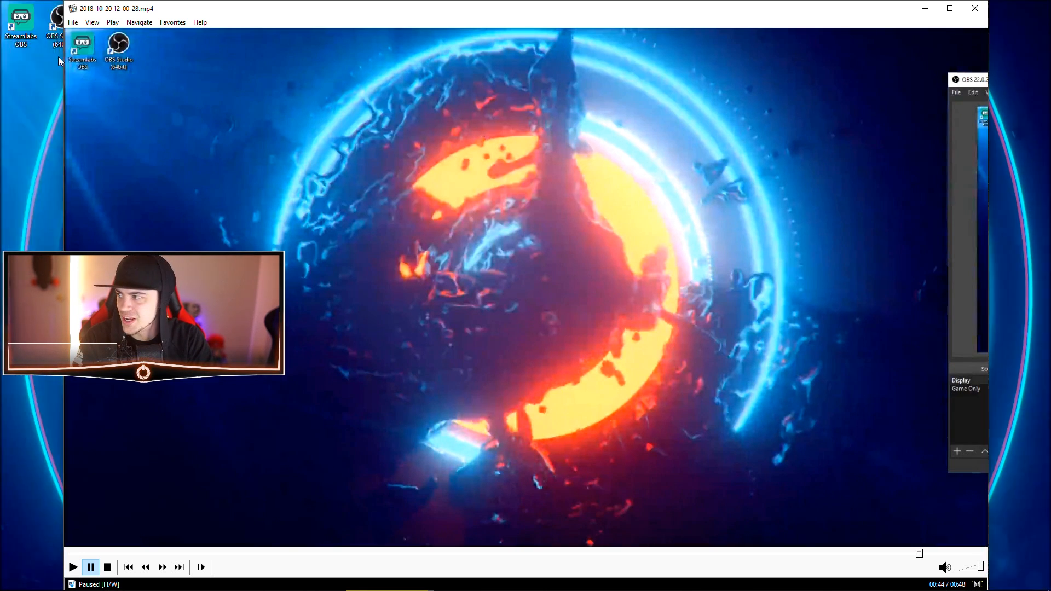
left_click(74, 567)
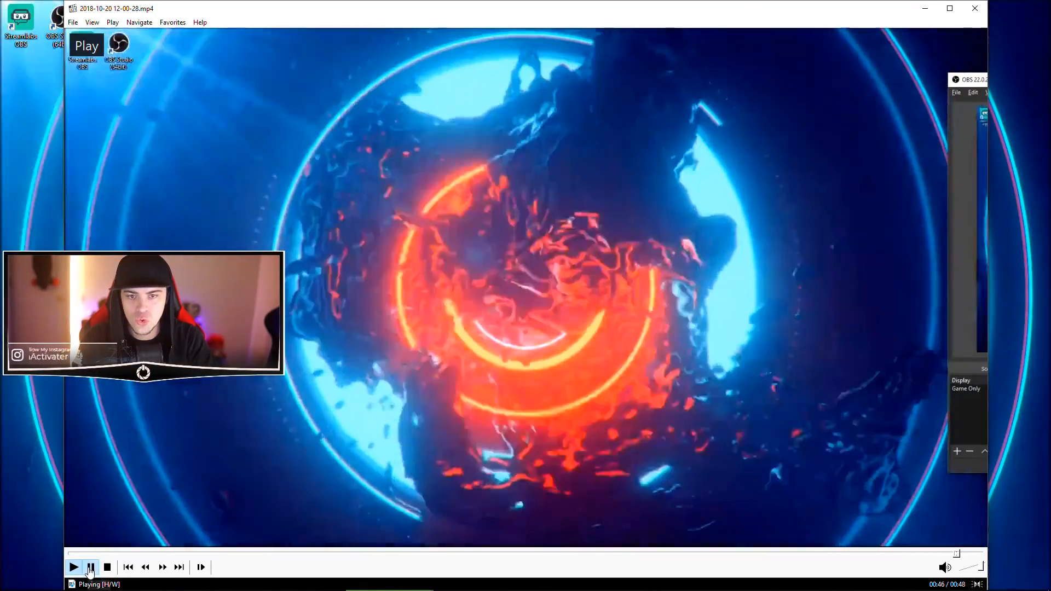
left_click(90, 568)
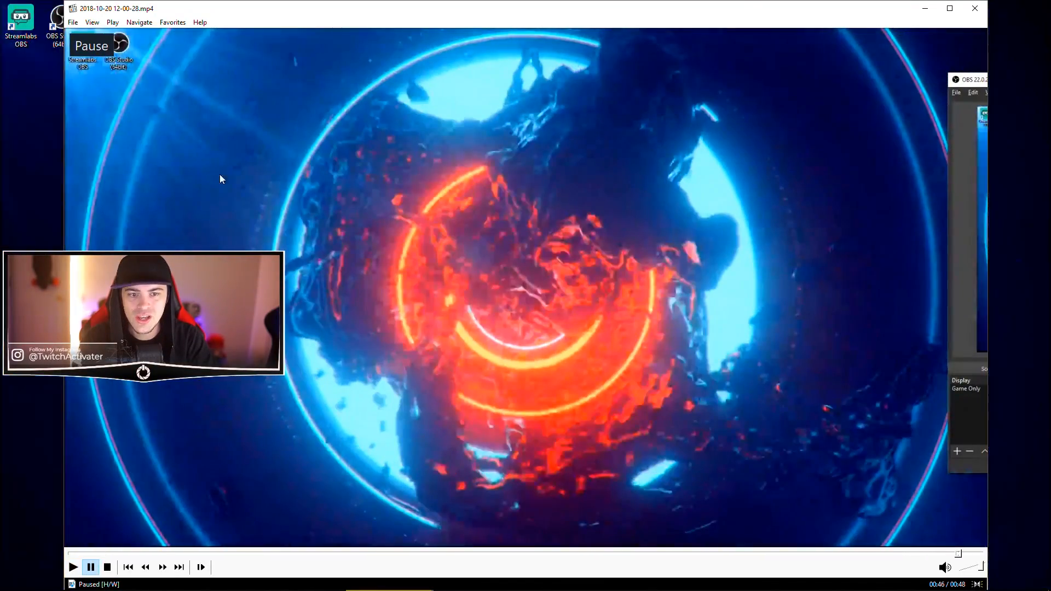
left_click_drag(361, 15, 412, 13)
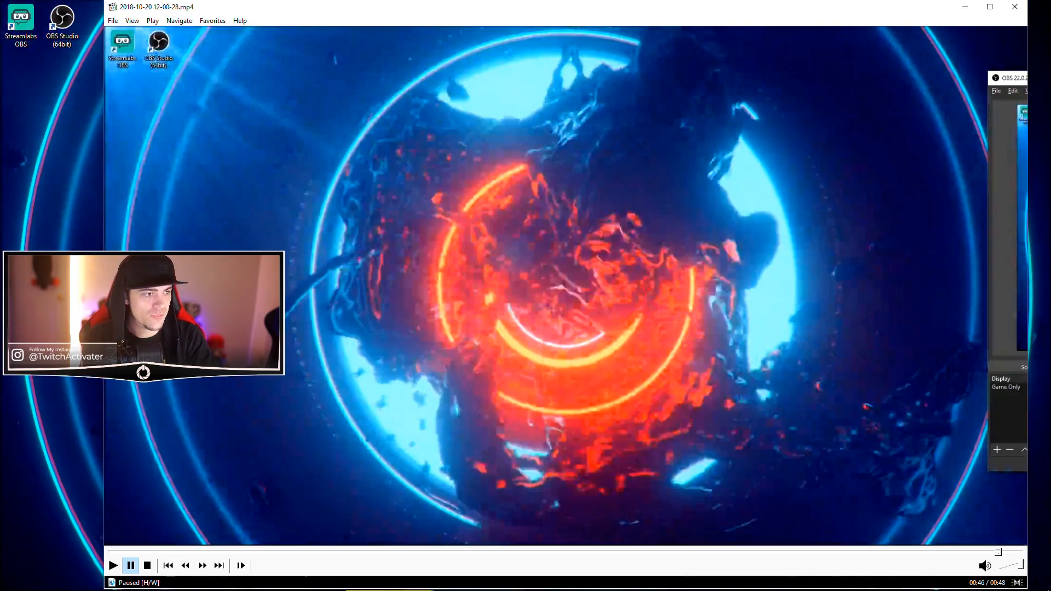
left_click(1007, 10)
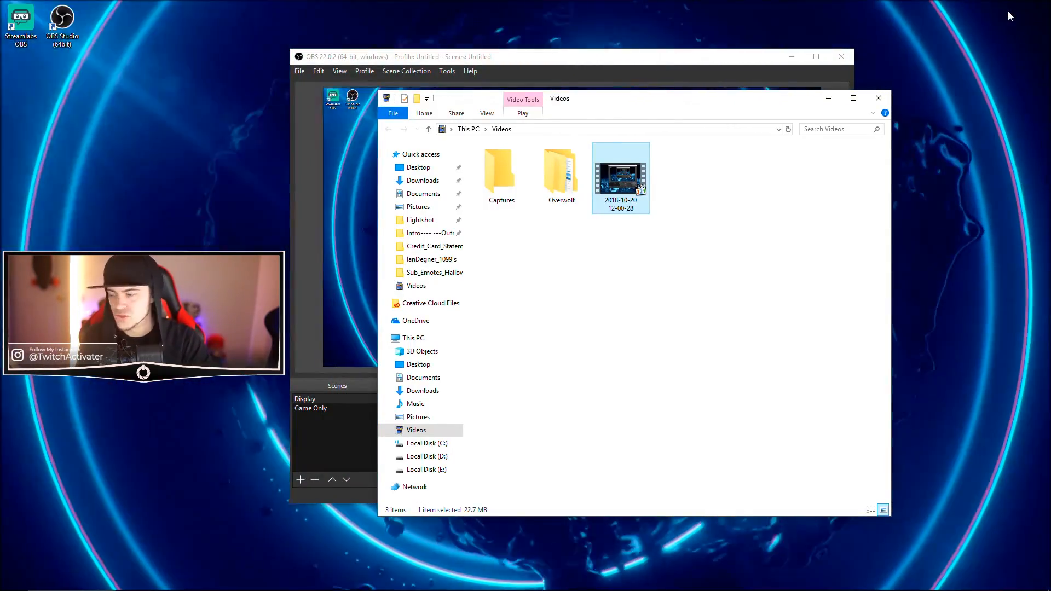
left_click(878, 98)
Set the streaming output bitrate to 4200 and the CPU usage preset to faster
left_click_drag(712, 68, 738, 68)
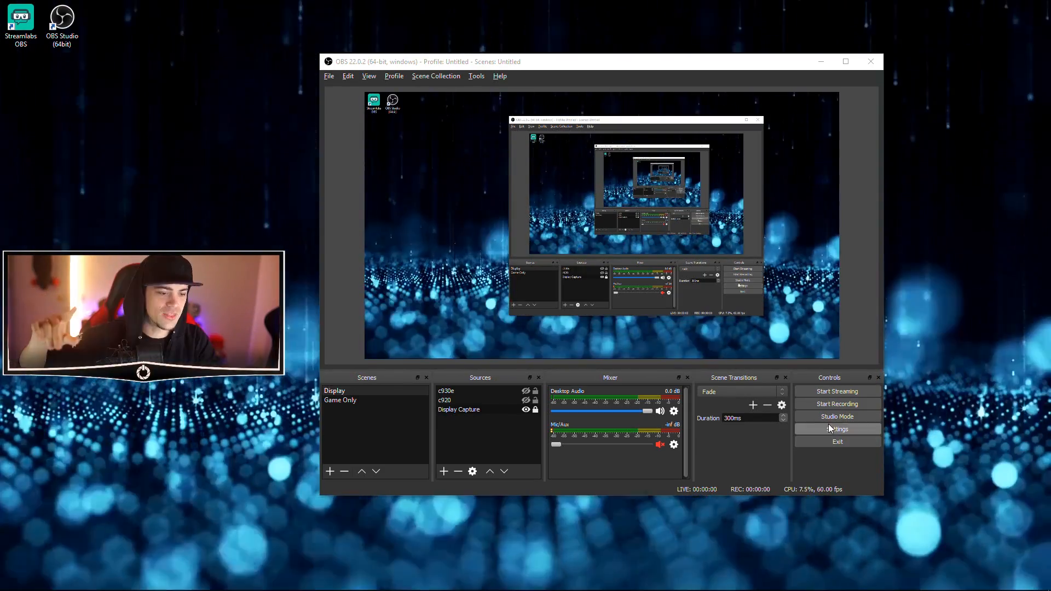
left_click(837, 429)
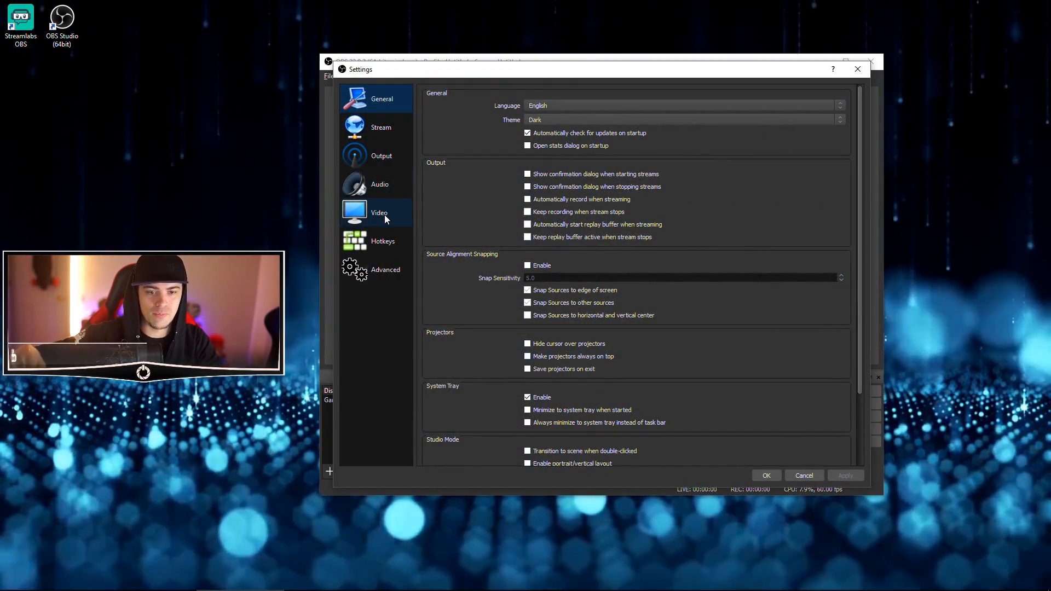
left_click(382, 155)
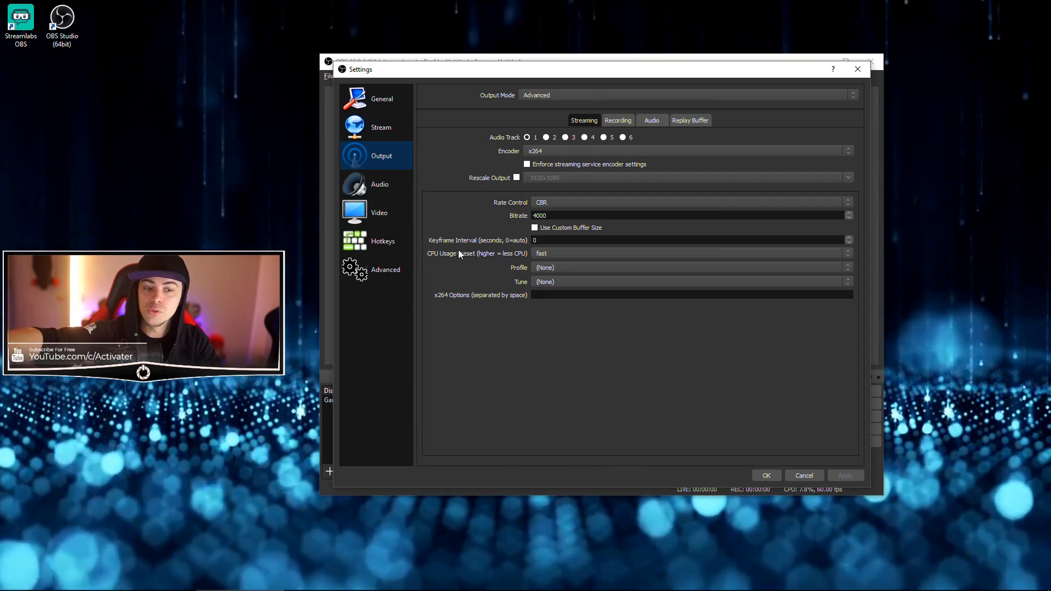
left_click(553, 254)
left_click(557, 215)
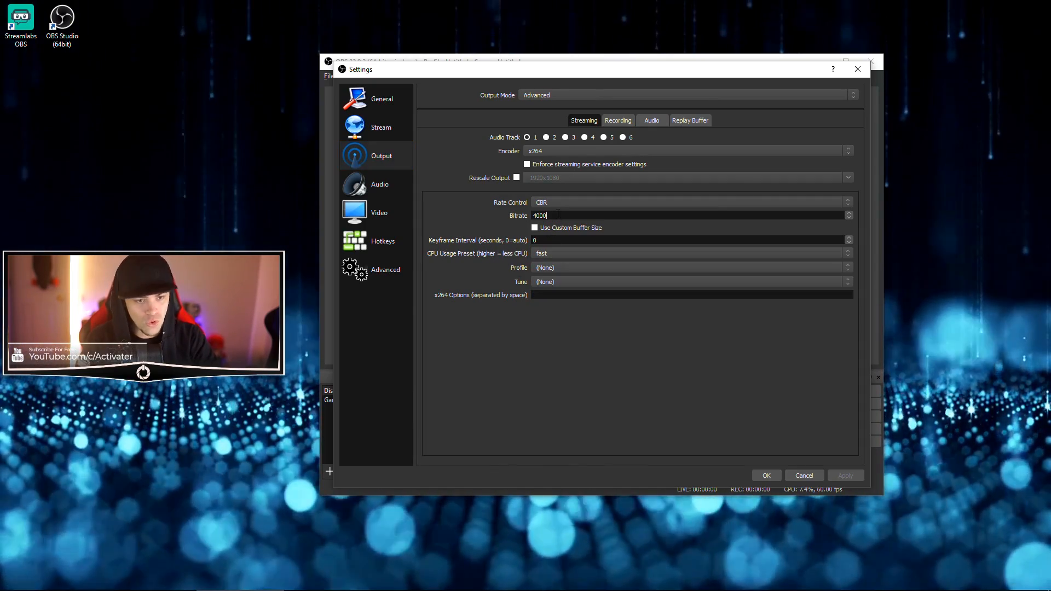
left_click(563, 255)
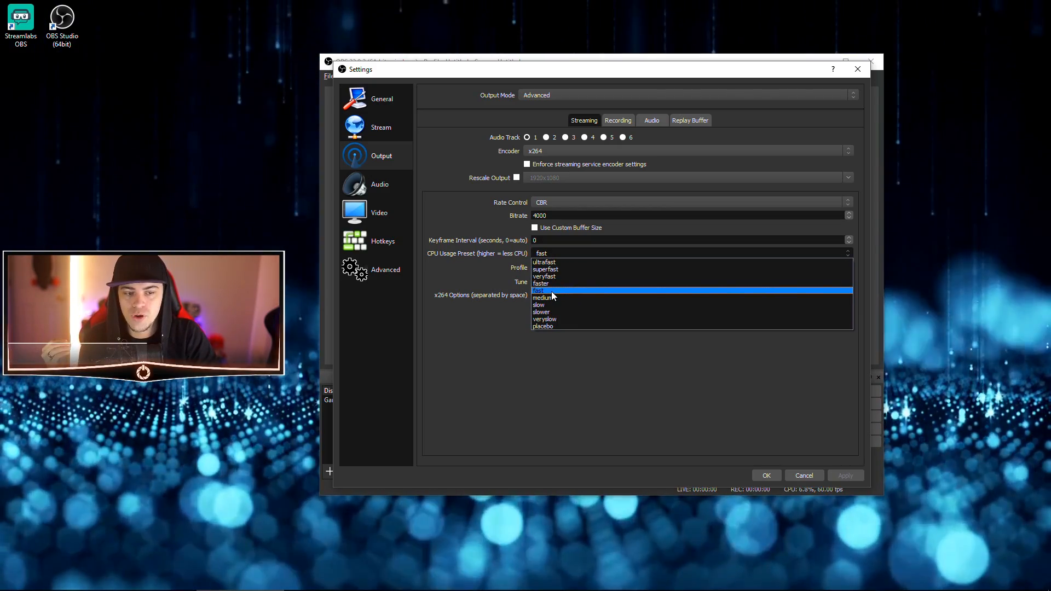
left_click(551, 284)
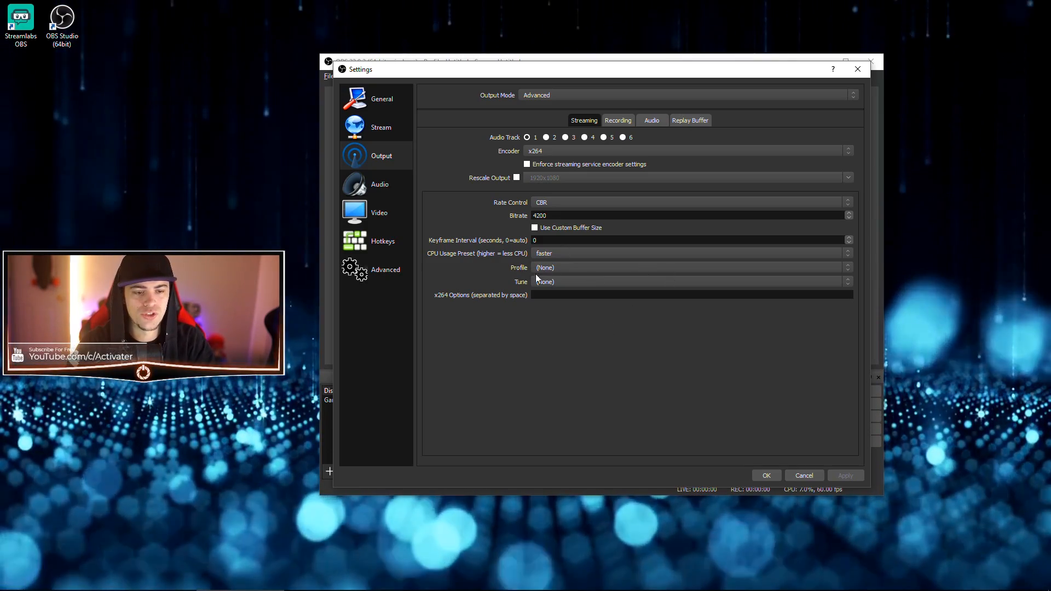
Review the Profile and Tune options, keeping Tune at (None), and set the keyframe interval to 2 seconds
left_click(550, 268)
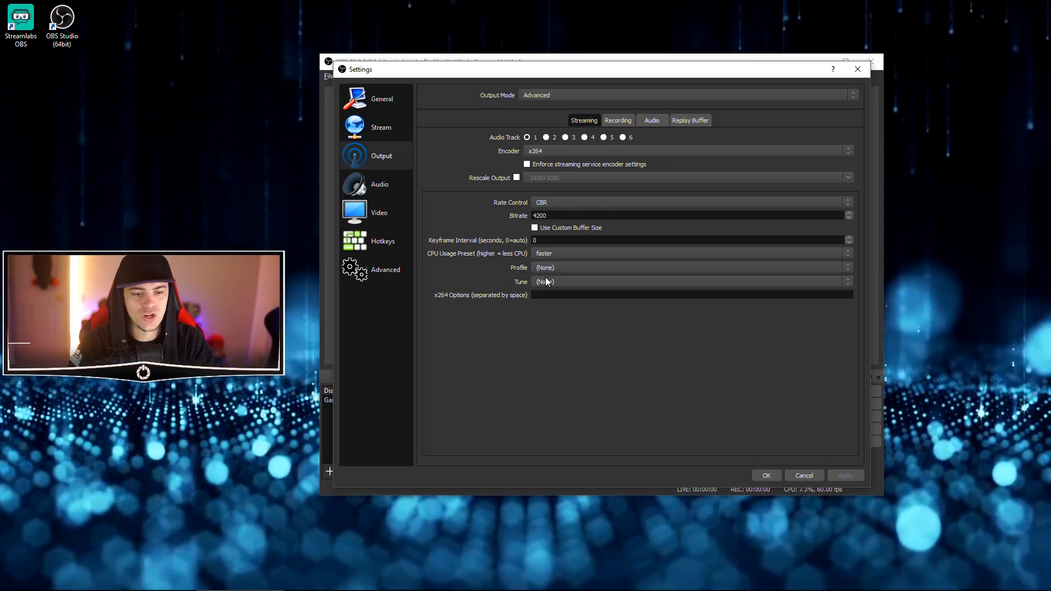
left_click(545, 282)
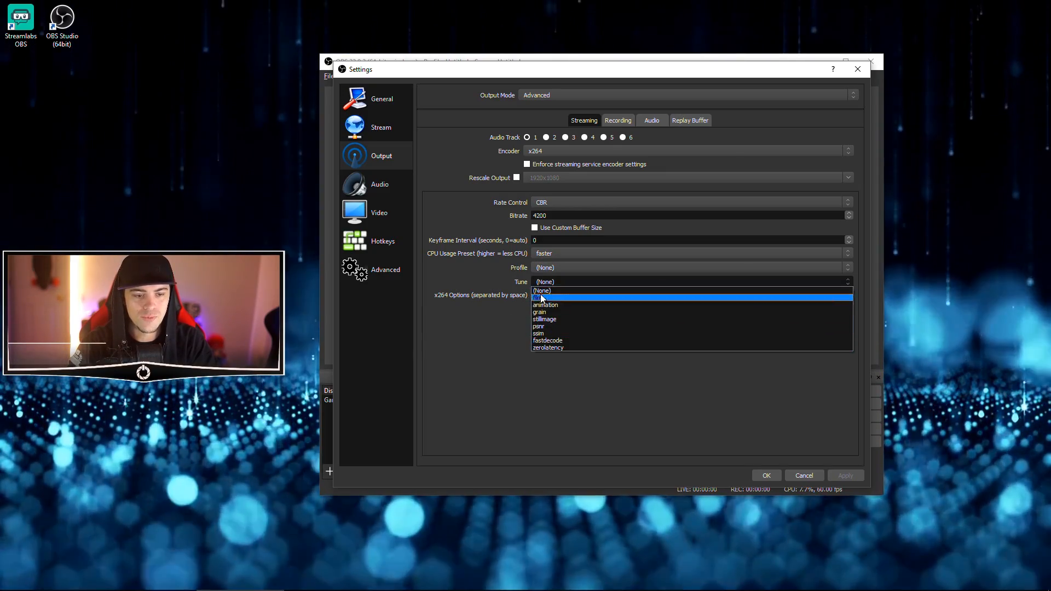
left_click(507, 270)
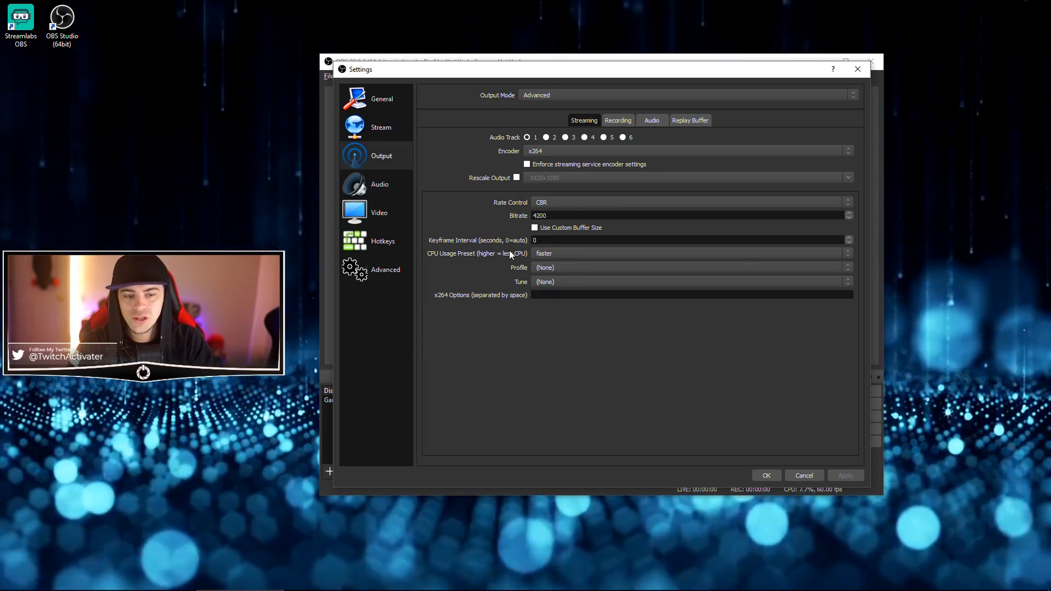
left_click(550, 282)
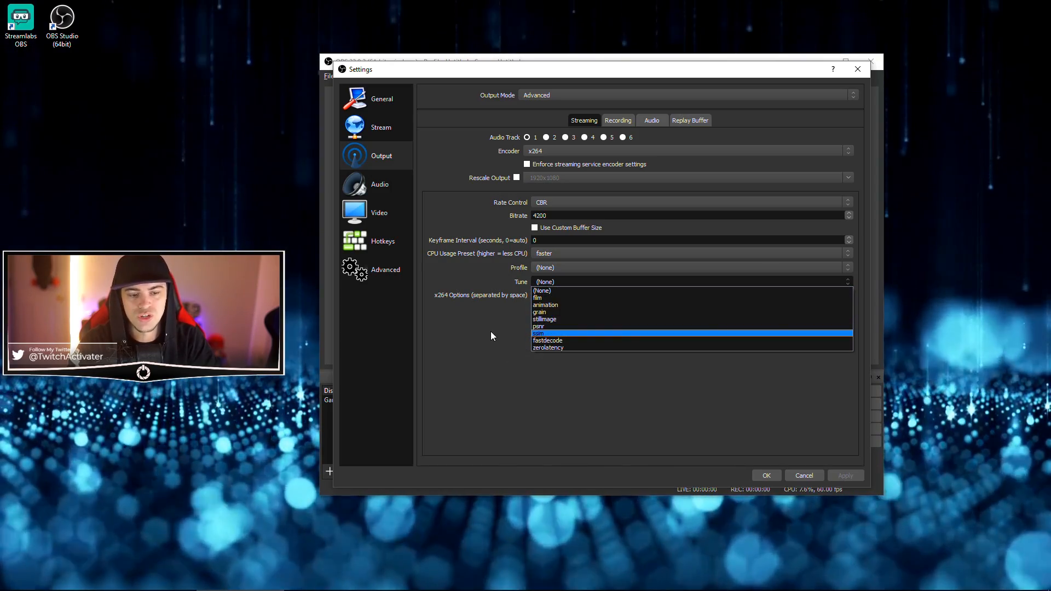
left_click(531, 290)
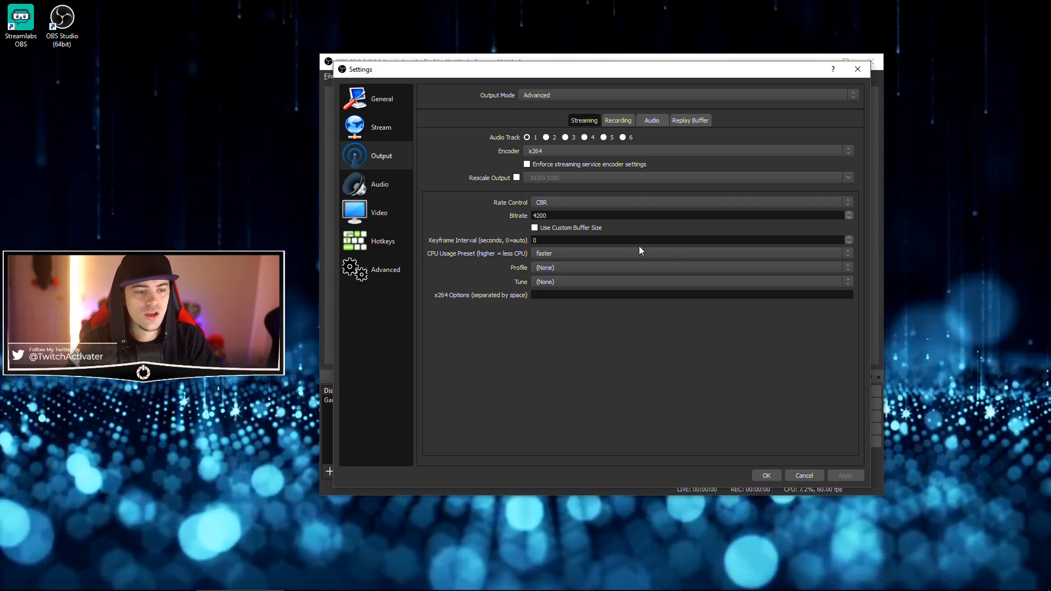
left_click(848, 237)
left_click(849, 238)
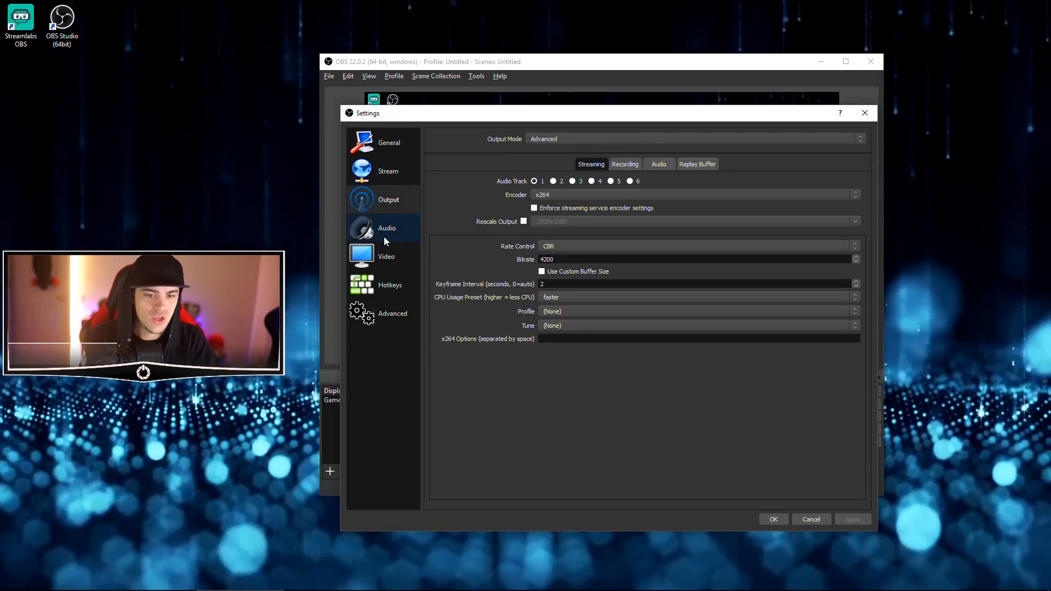
Keep Mic/Auxiliary Audio Device on Default in the audio settings, and check the default recording device in the Windows Sound dialog
left_click(383, 237)
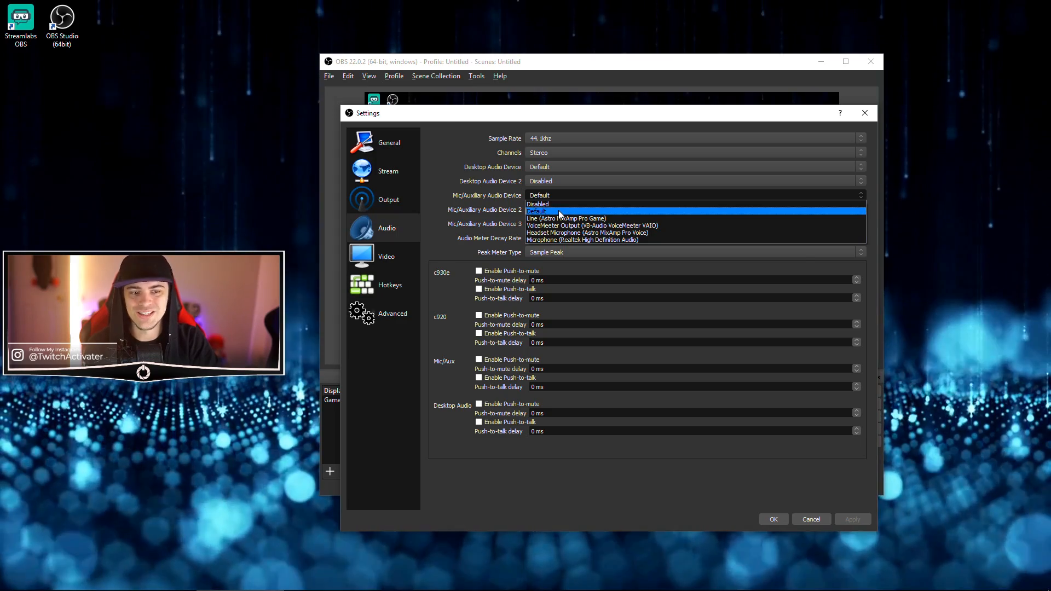
left_click(558, 210)
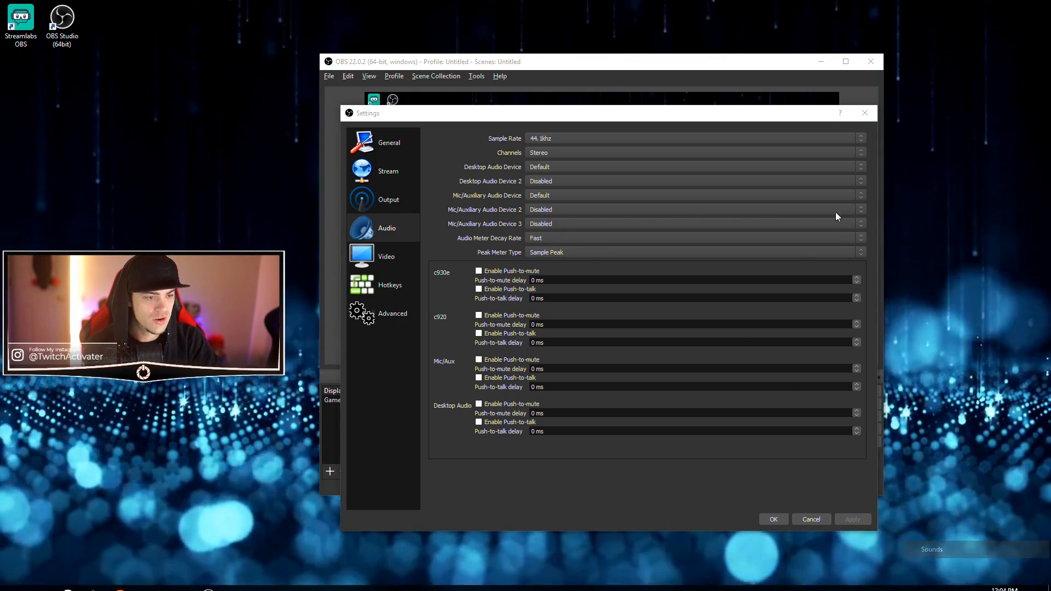
left_click(82, 55)
left_click_drag(137, 37, 597, 66)
left_click_drag(700, 151, 706, 245)
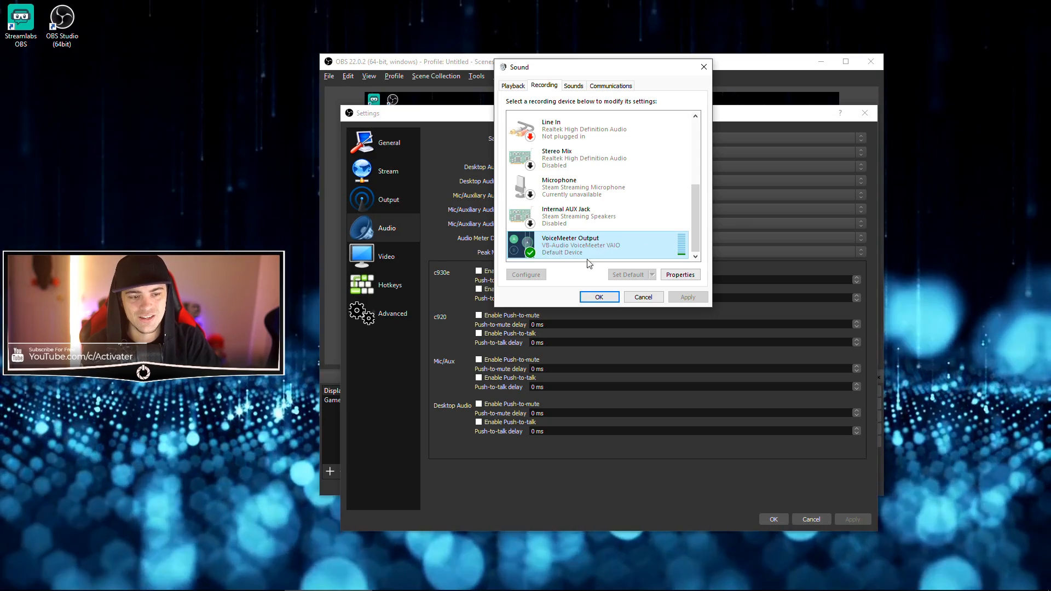
left_click(640, 299)
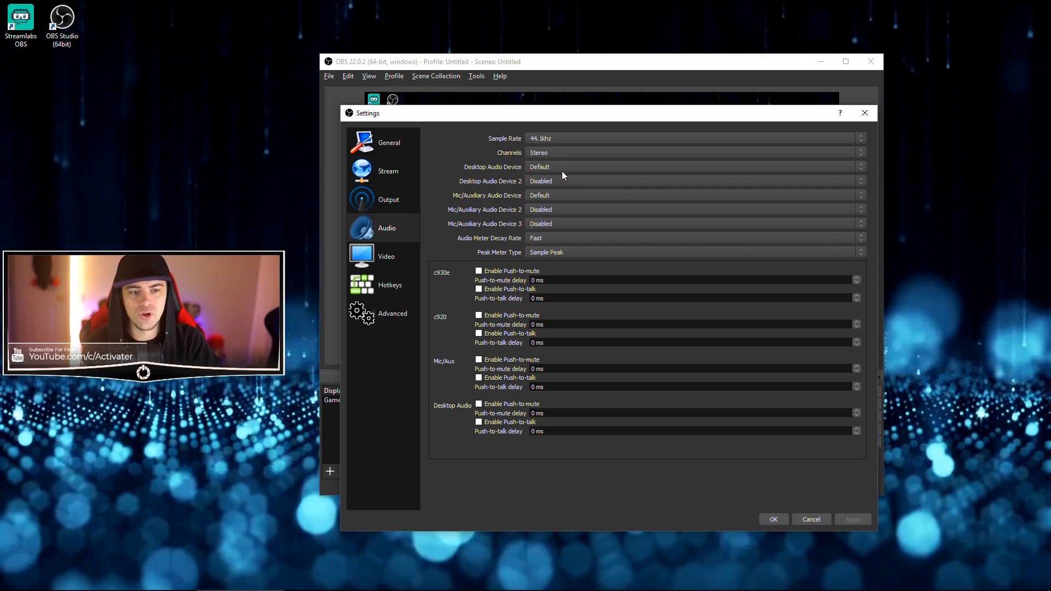
Review the Desktop Audio Device setting, check the default playback device in the Windows Sound dialog, and close both dialogs without changes
left_click(553, 166)
left_click(553, 166)
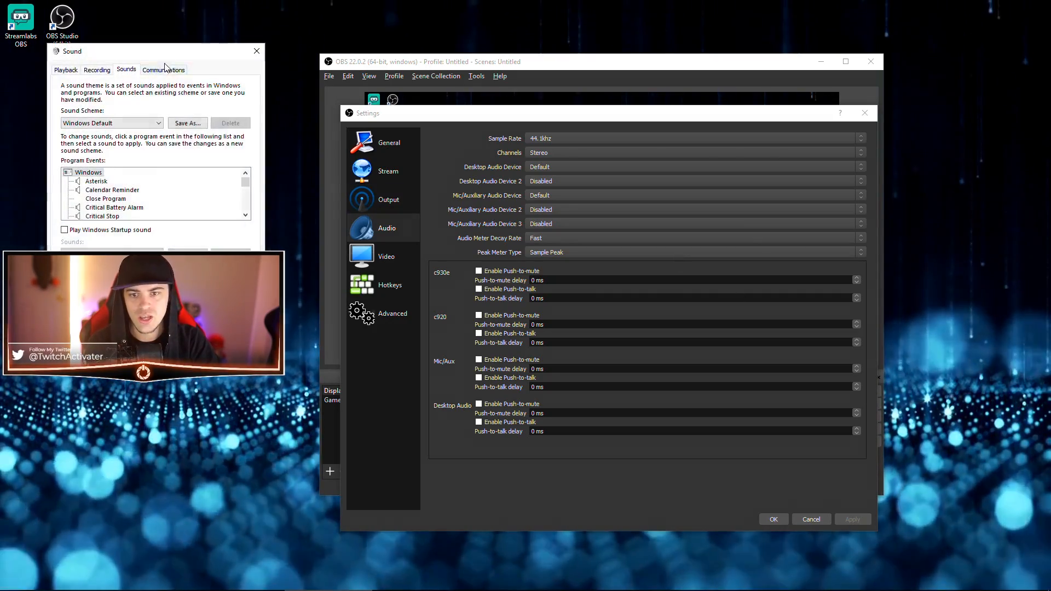
left_click(67, 70)
left_click_drag(125, 53, 489, 82)
scroll(595, 215, "down", 1)
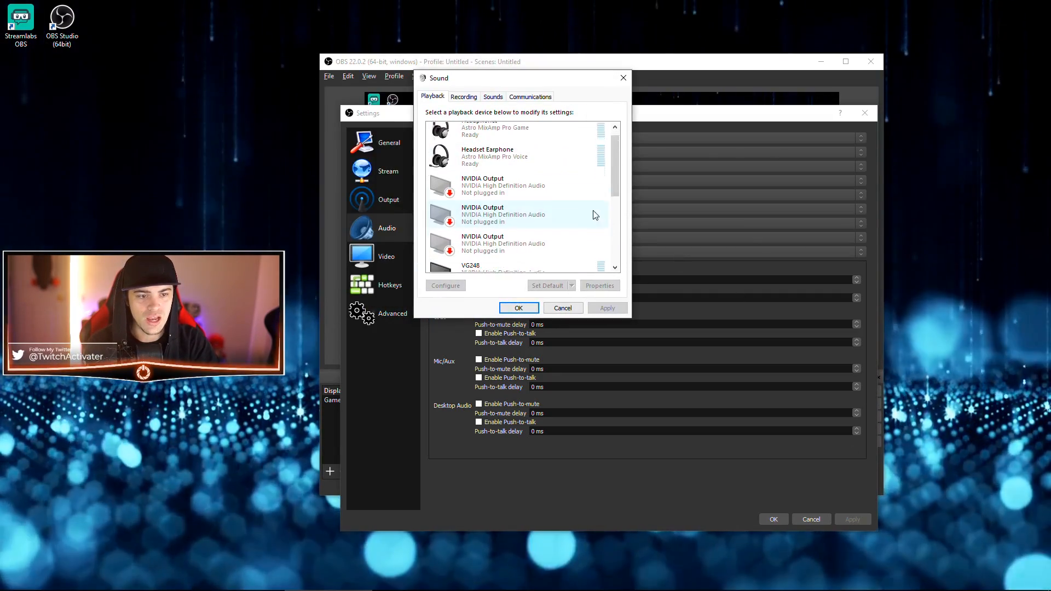
scroll(599, 208, "down", 5)
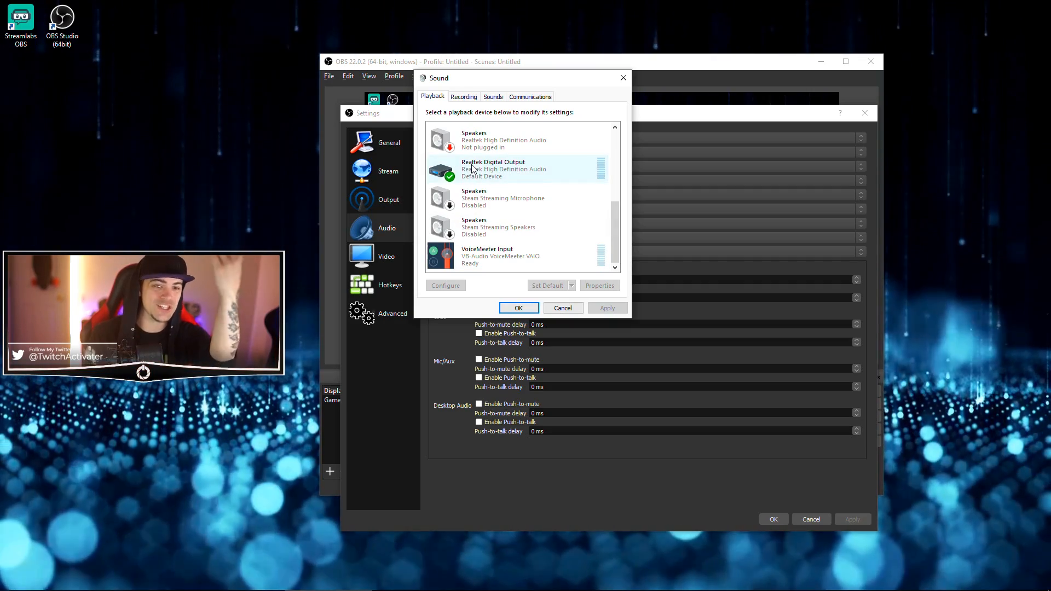
left_click(530, 182)
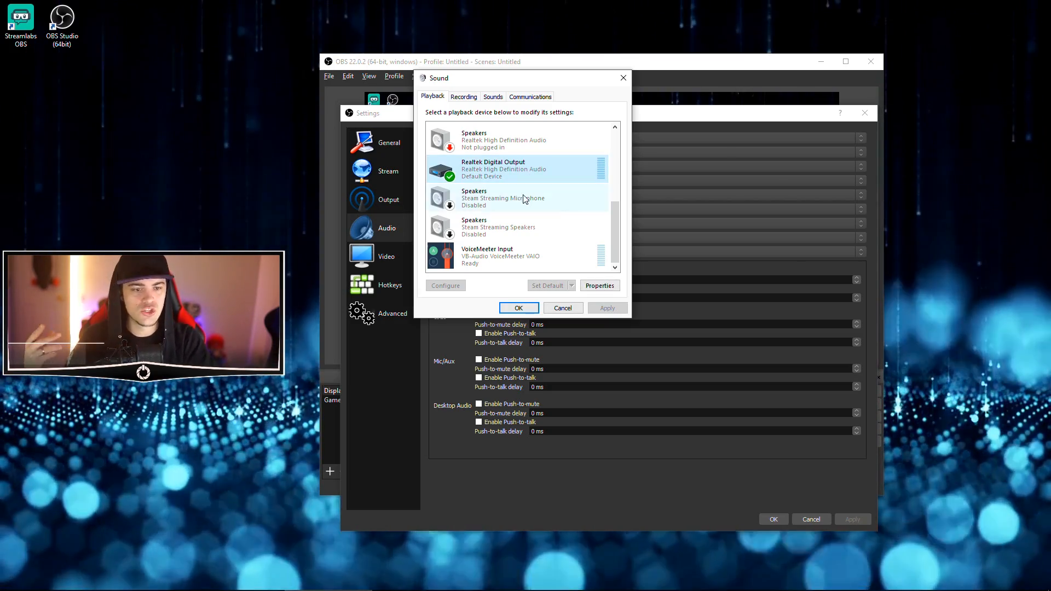
left_click(579, 310)
left_click(811, 517)
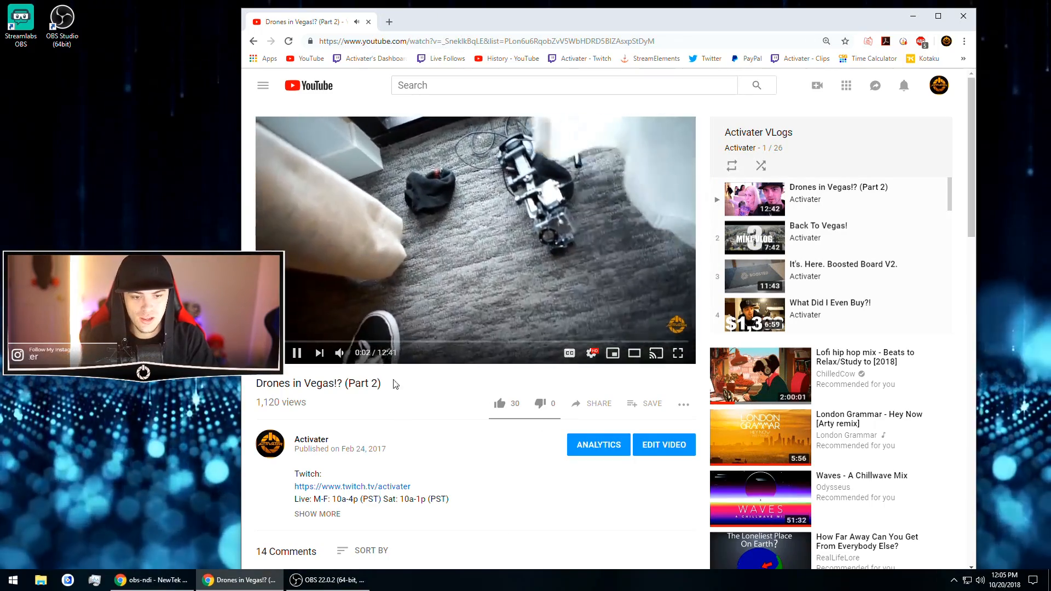
Play the YouTube video Drones in Vegas!? (Part 2) while watching the Desktop Audio meter in OBS Studio, pause it and minimize the browser
left_click(334, 324)
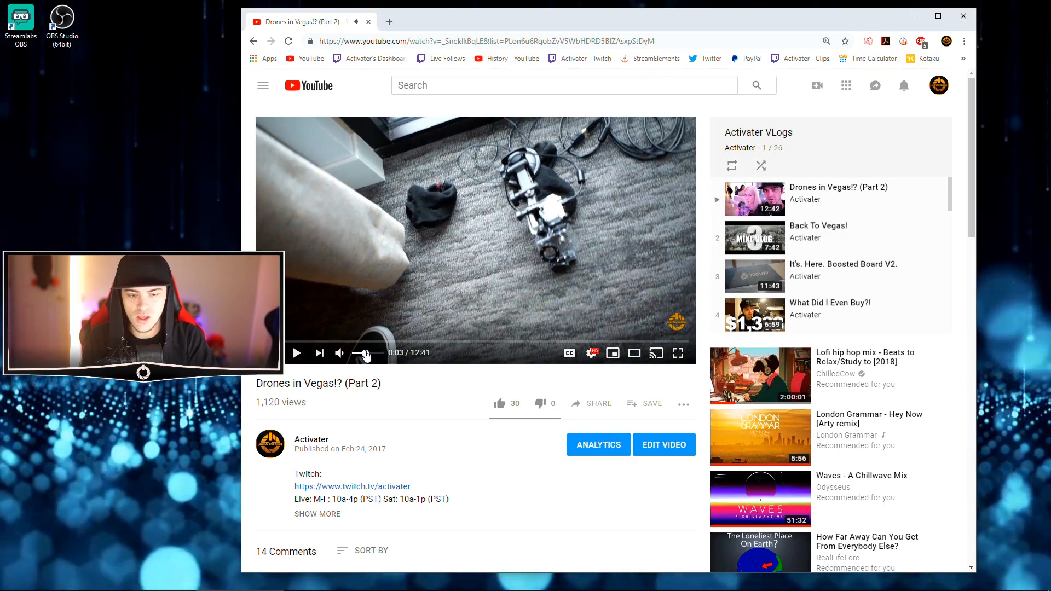
left_click(313, 580)
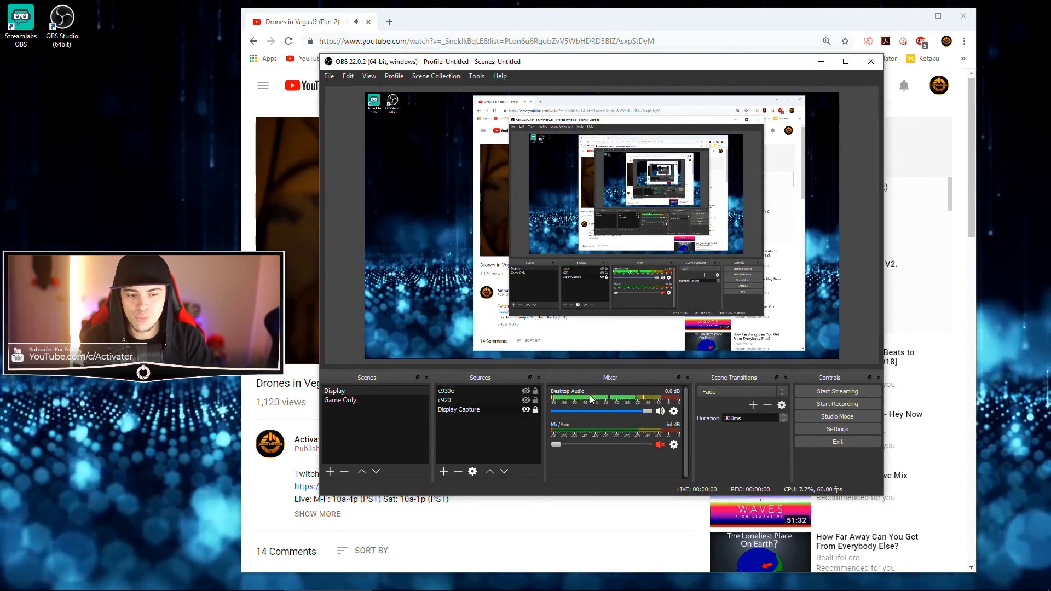
mouse_move(302, 353)
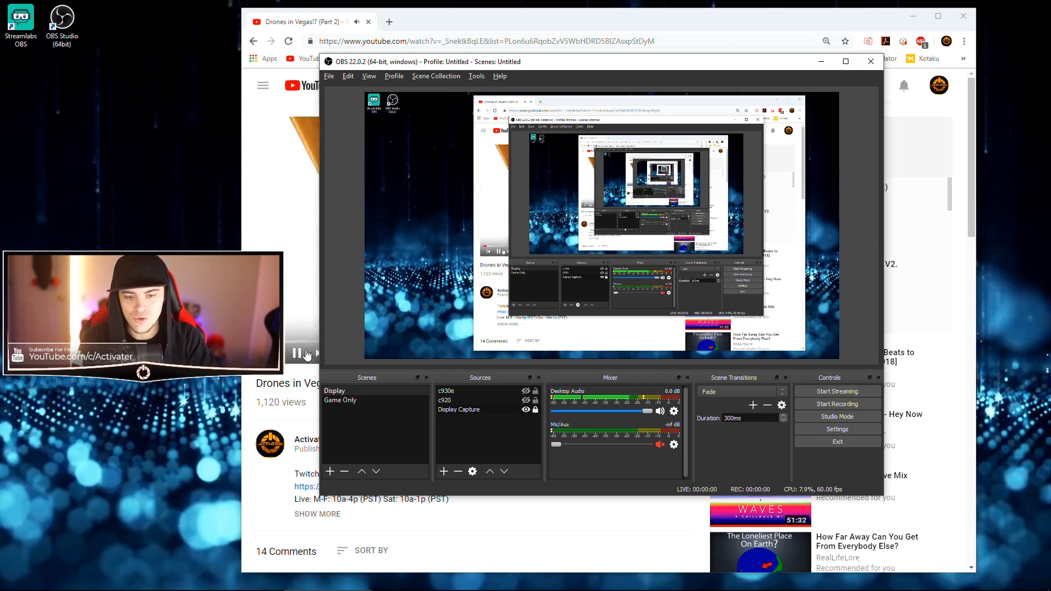
left_click(301, 357)
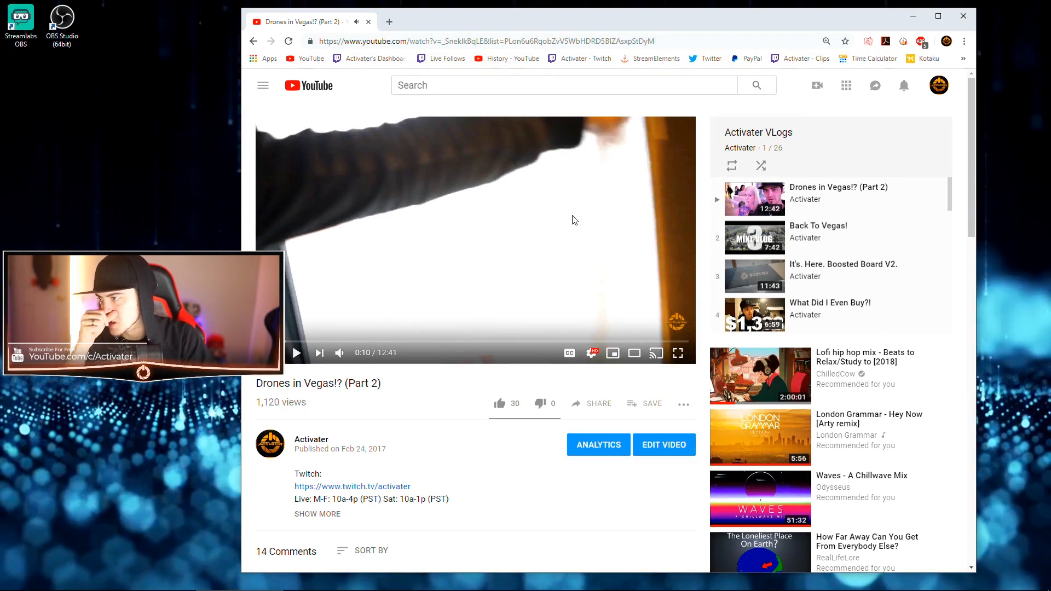
left_click(913, 14)
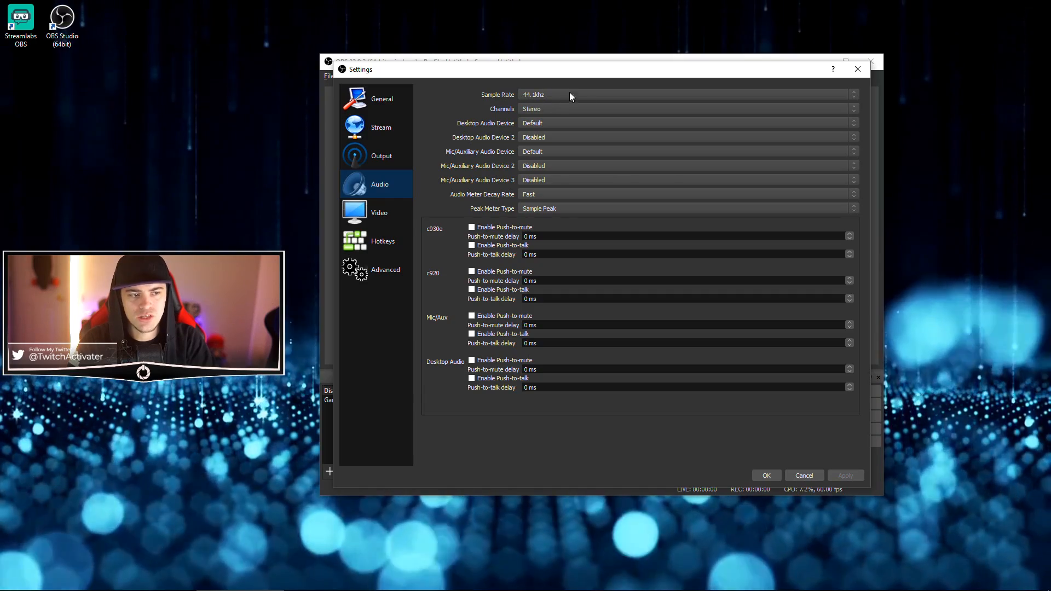
Review the Sample Rate options in the audio settings, keep 44.1khz, and cancel the settings
left_click(851, 94)
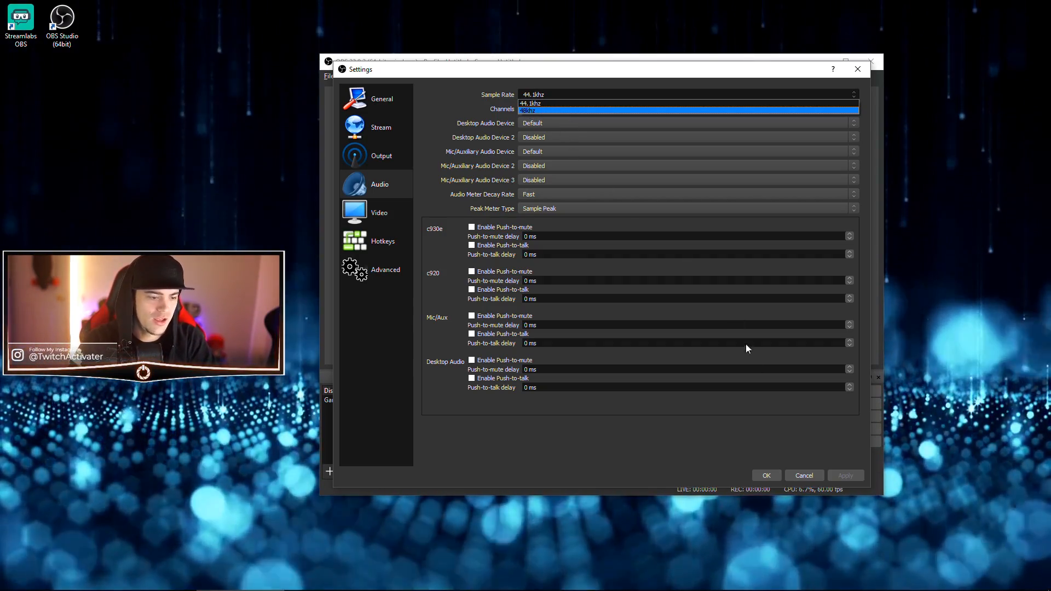
left_click(813, 464)
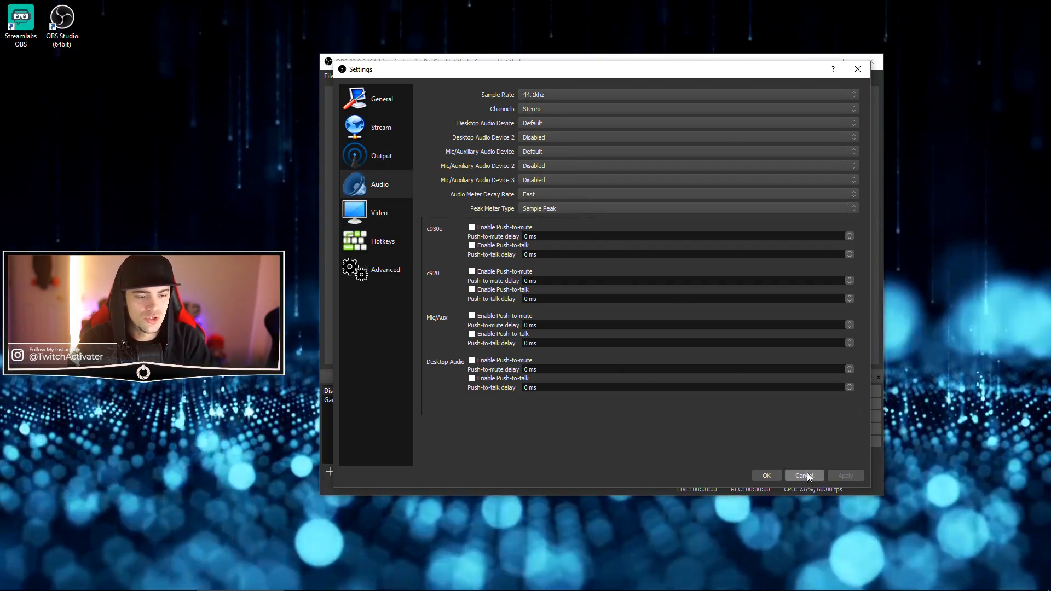
left_click(804, 475)
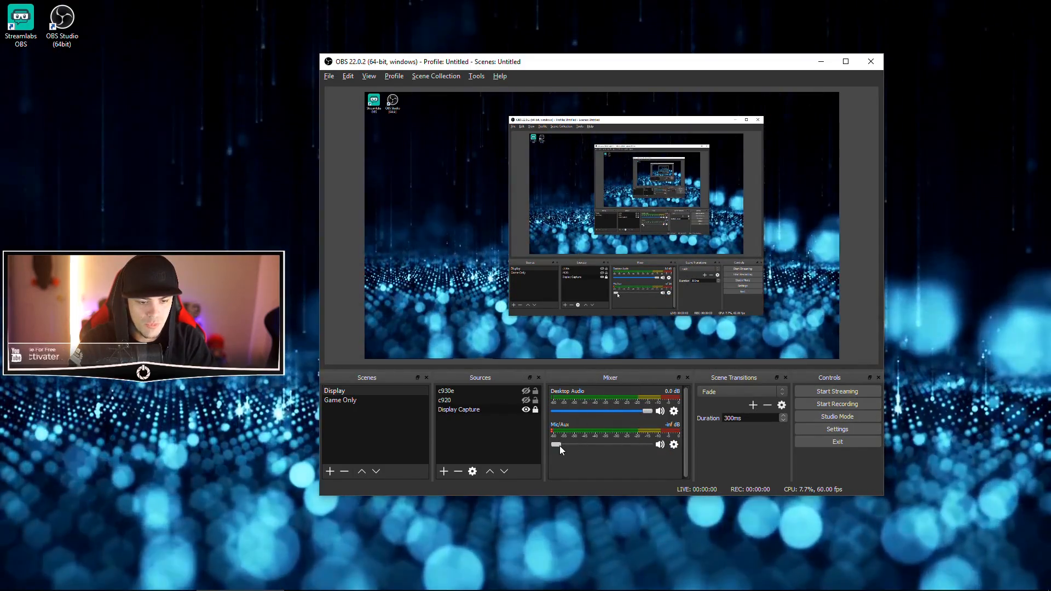
Raise the Mic/Aux volume to -6.5 dB to test its meter, lower it back to -inf dB and mute it
left_click_drag(556, 445, 626, 445)
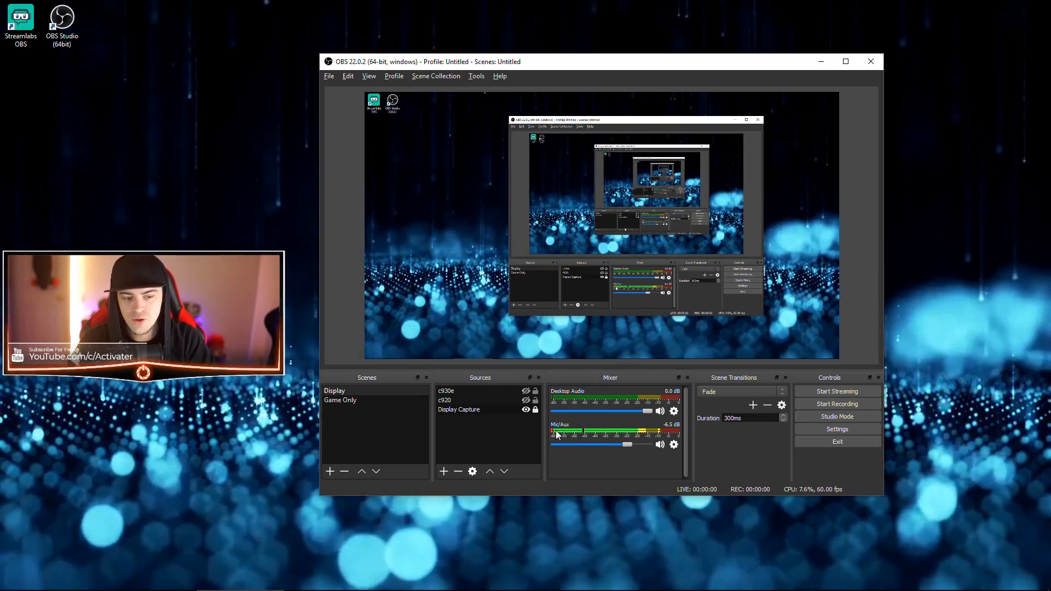
left_click_drag(628, 444, 556, 444)
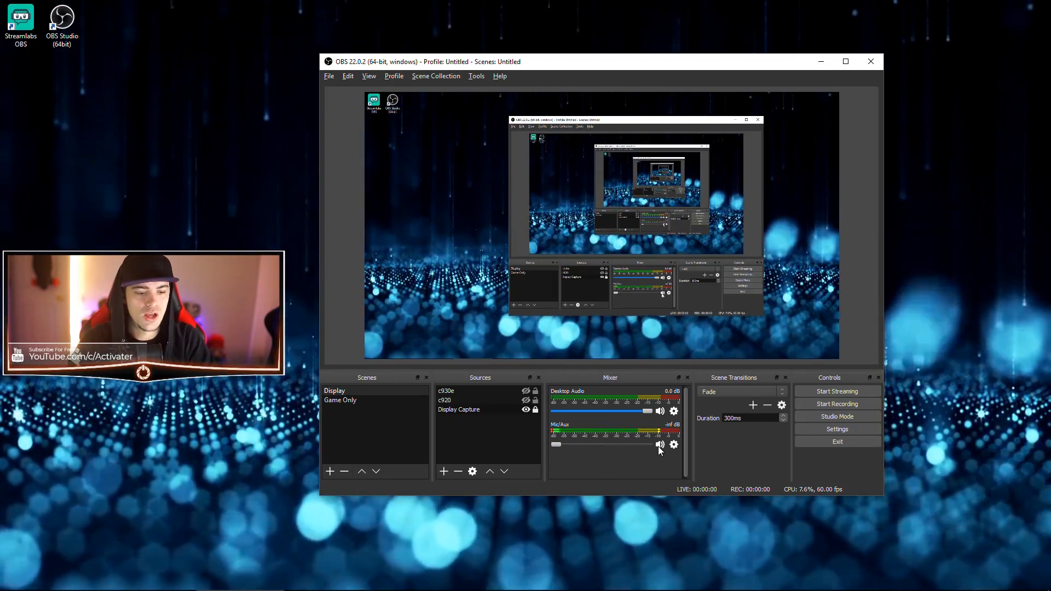
left_click(660, 444)
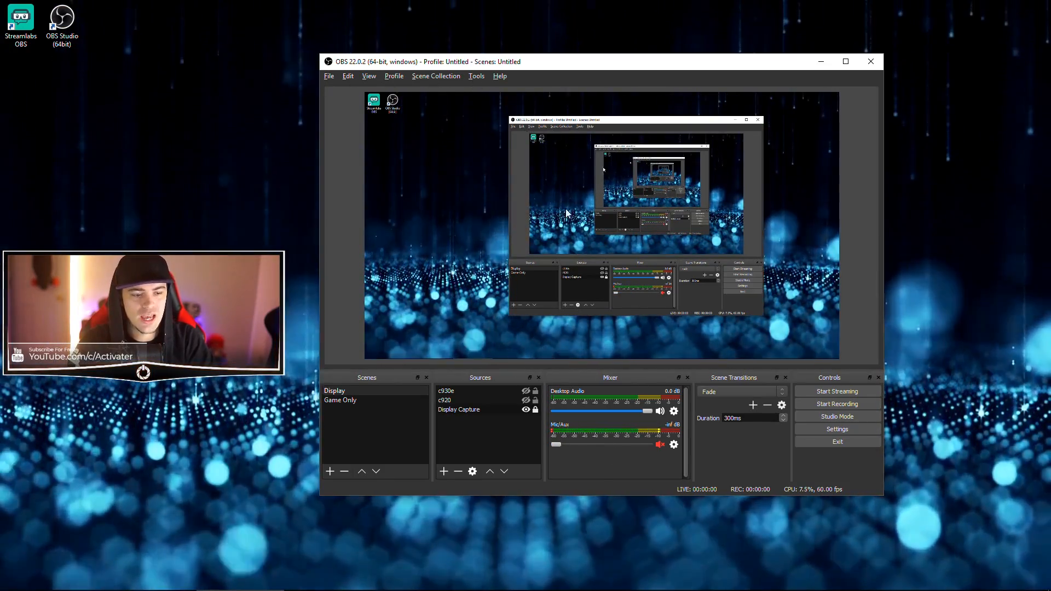
Try True Peak (Higher CPU usage) as the Peak Meter Type in the audio settings, restore Sample Peak and apply
left_click(842, 430)
left_click(383, 212)
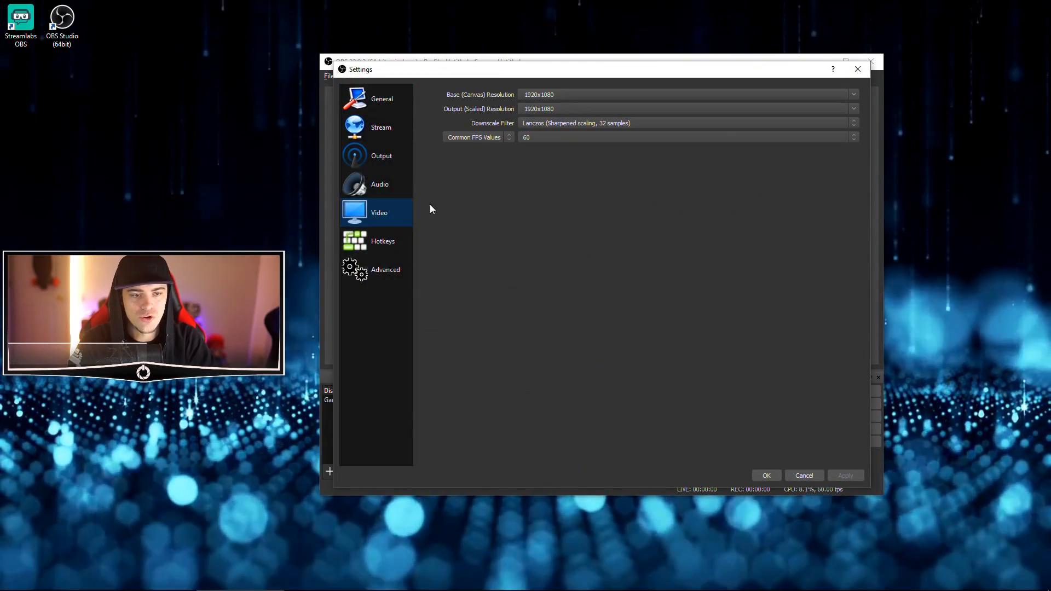
left_click(379, 184)
left_click(556, 208)
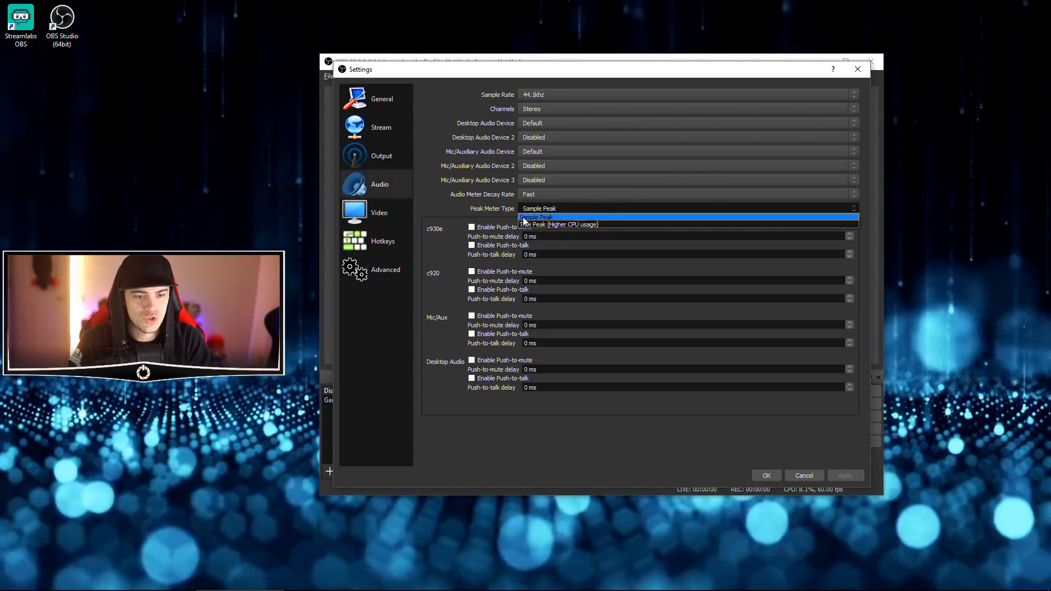
left_click(542, 225)
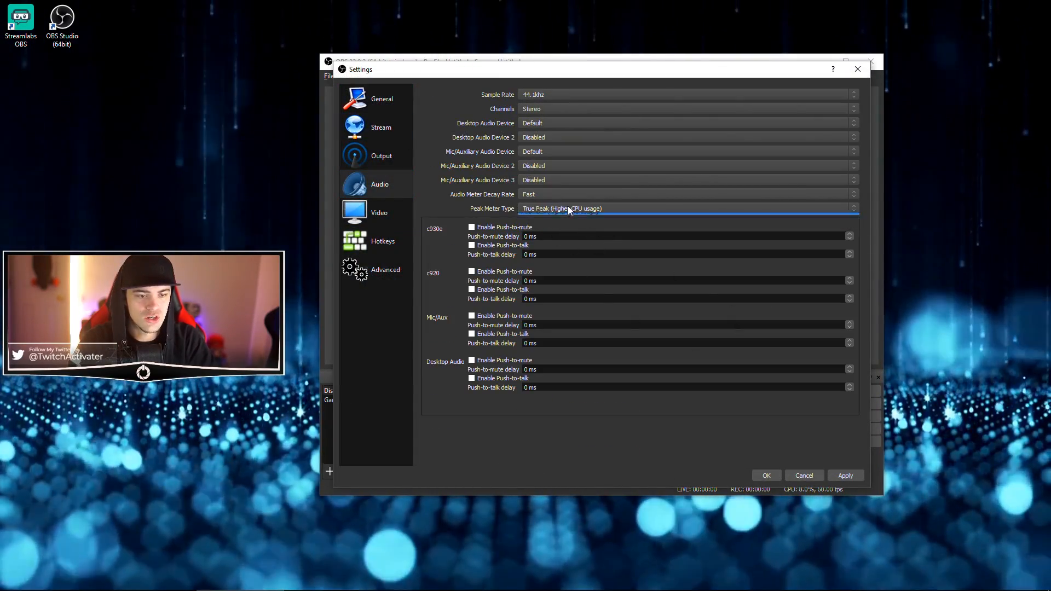
left_click(552, 216)
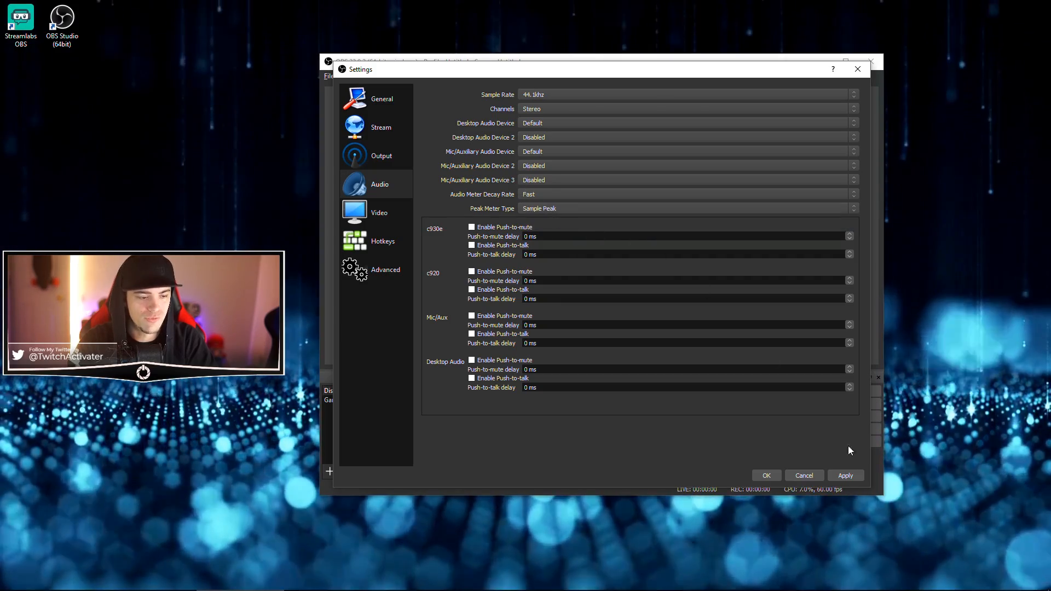
left_click(837, 476)
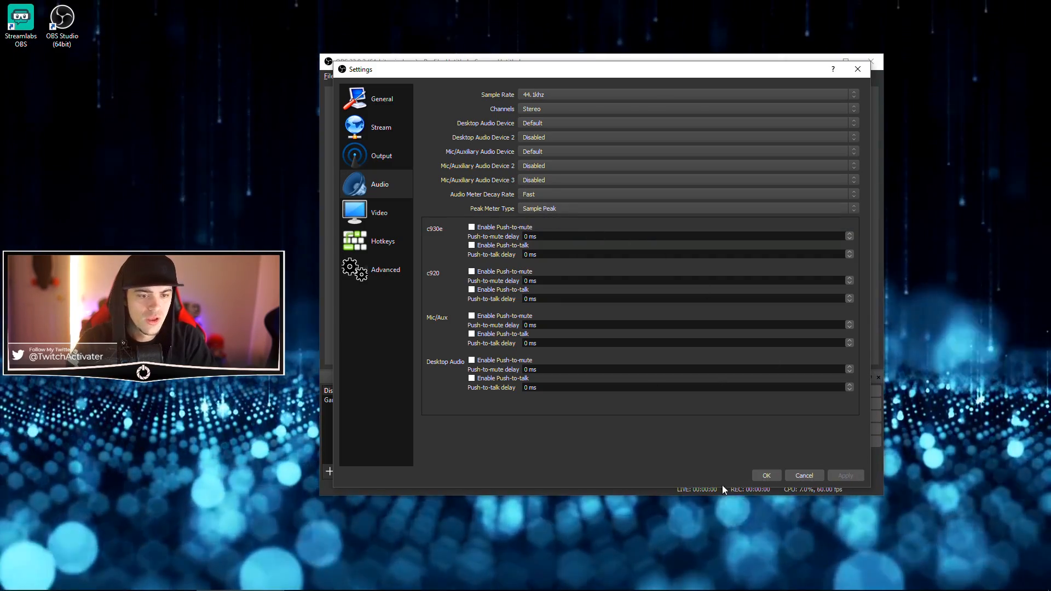
Examine the hotkey settings available for streaming, recording, transitions, scenes, sources and audio
left_click(386, 241)
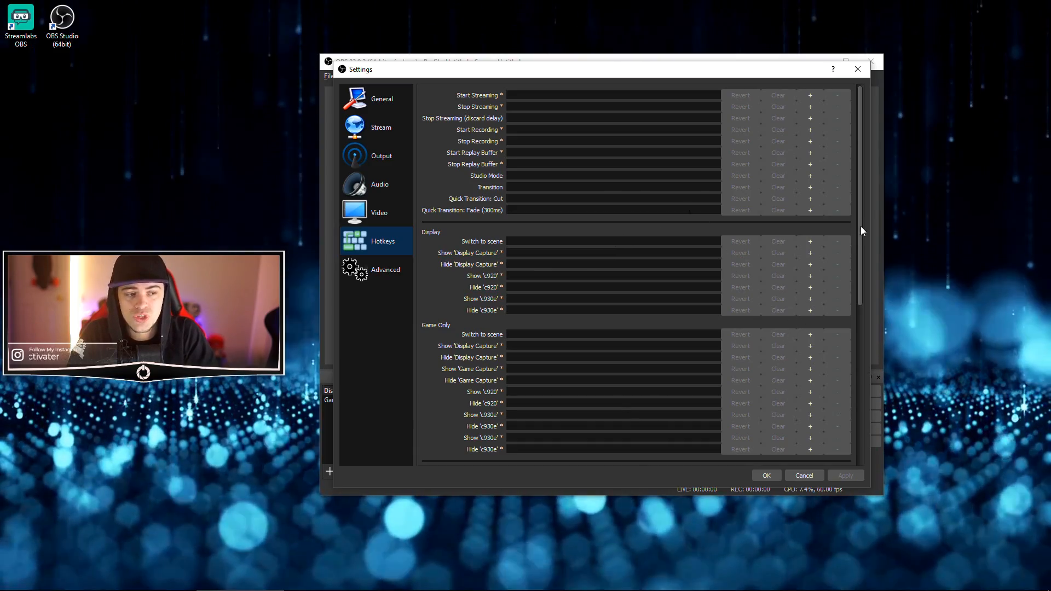
left_click_drag(860, 230, 881, 191)
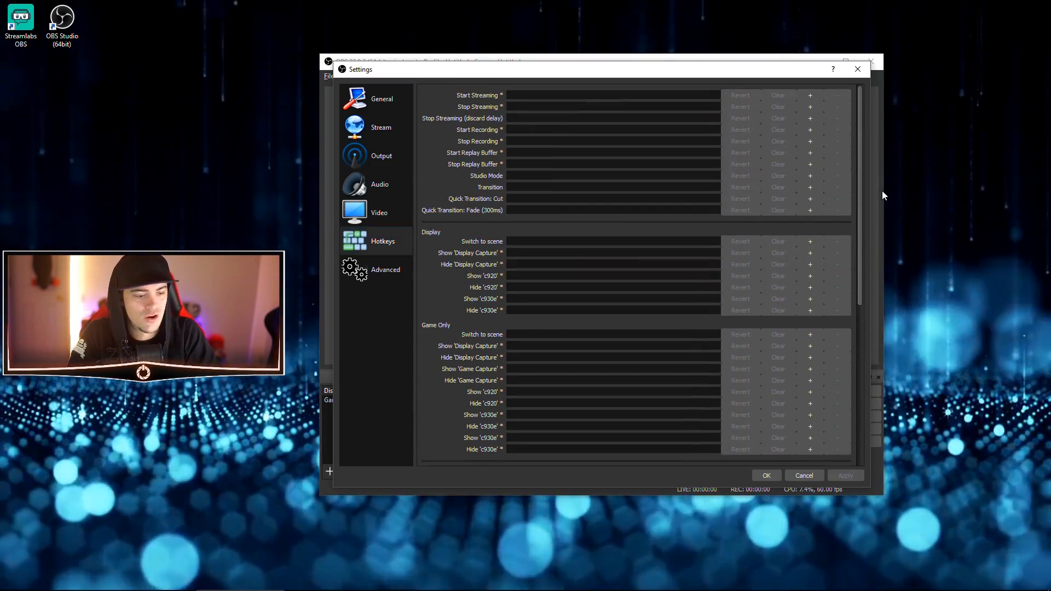
left_click(804, 476)
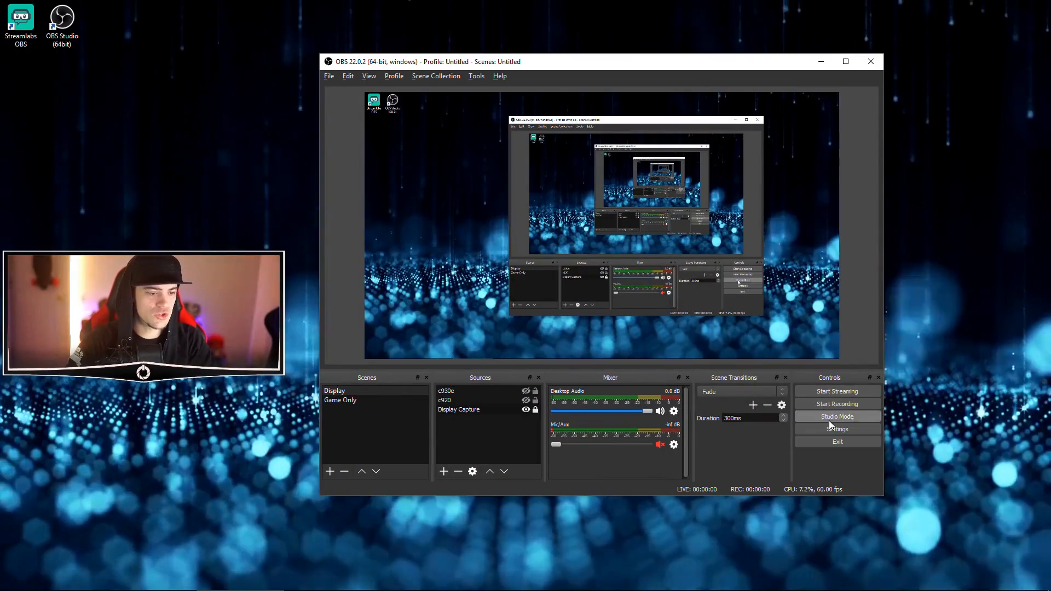
left_click(837, 429)
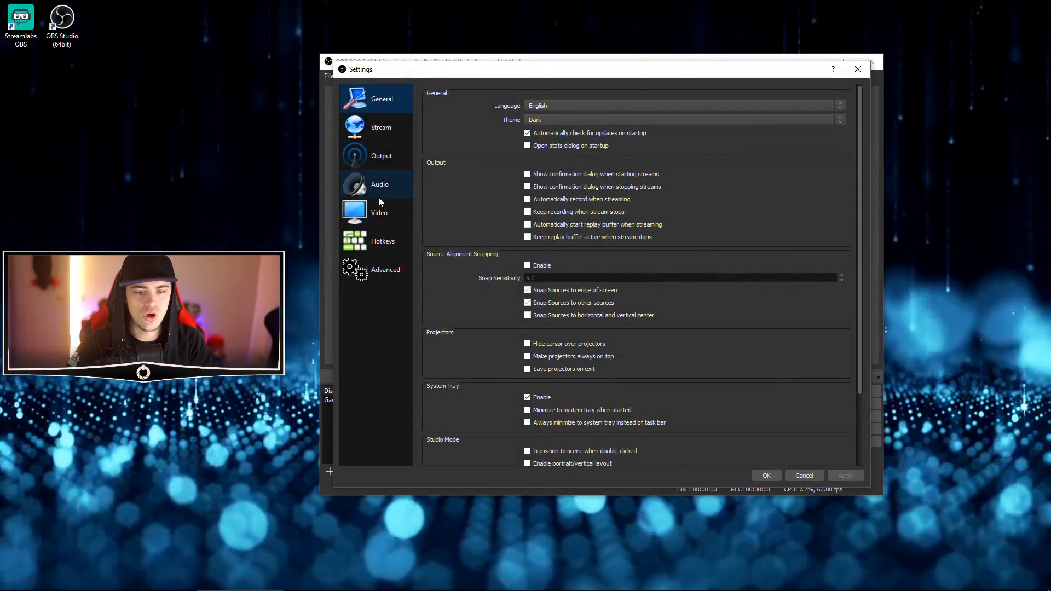
left_click(381, 241)
left_click_drag(862, 125, 861, 145)
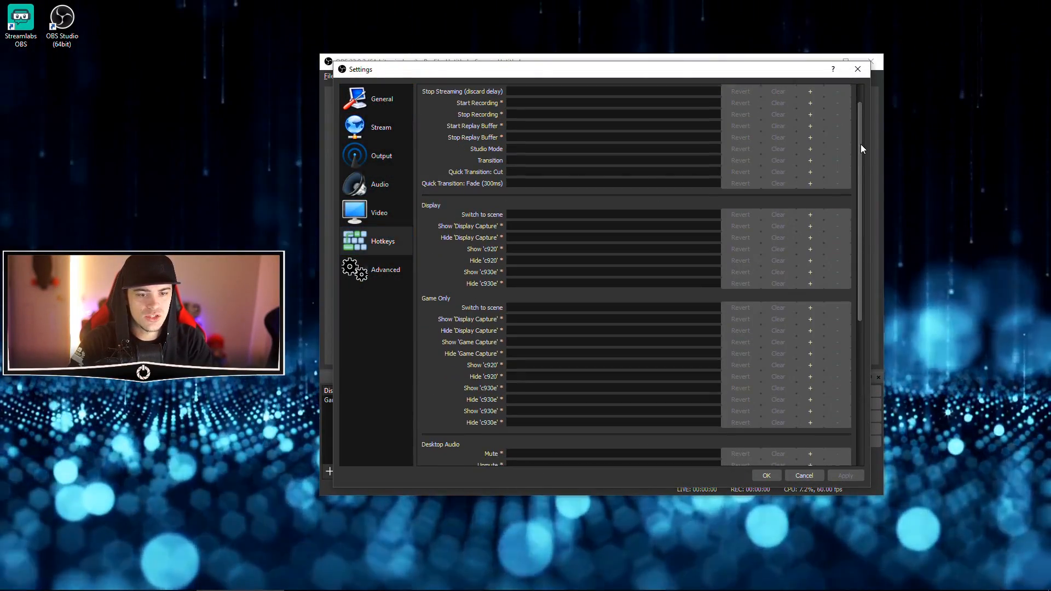
scroll(605, 383, "down", 7)
scroll(481, 265, "up", 8)
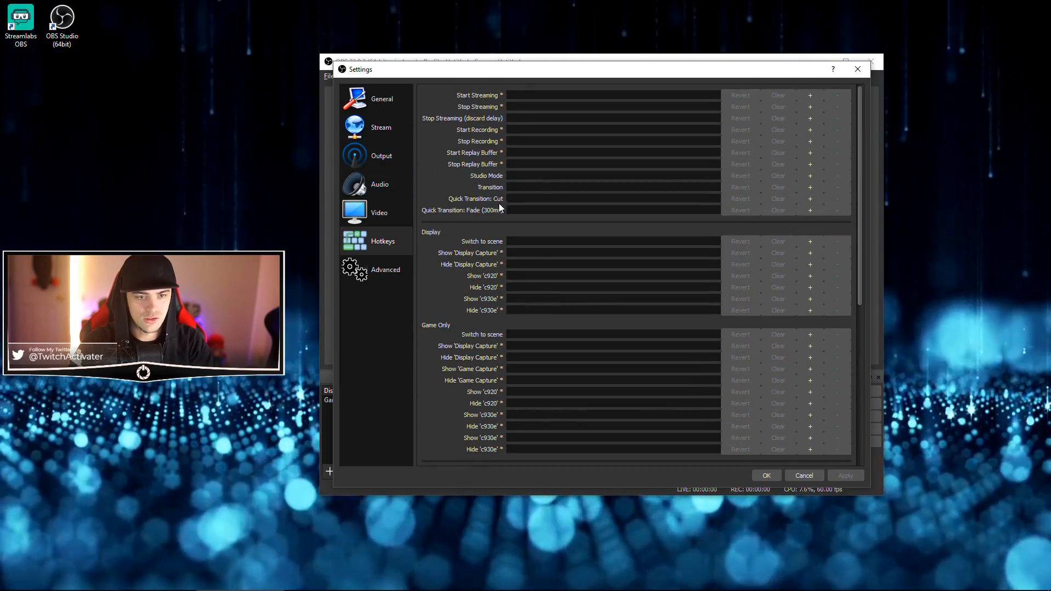
Assign Num - as the hotkey for switching to the Display scene and Backspace for switching to Game Only
left_click_drag(486, 74, 599, 86)
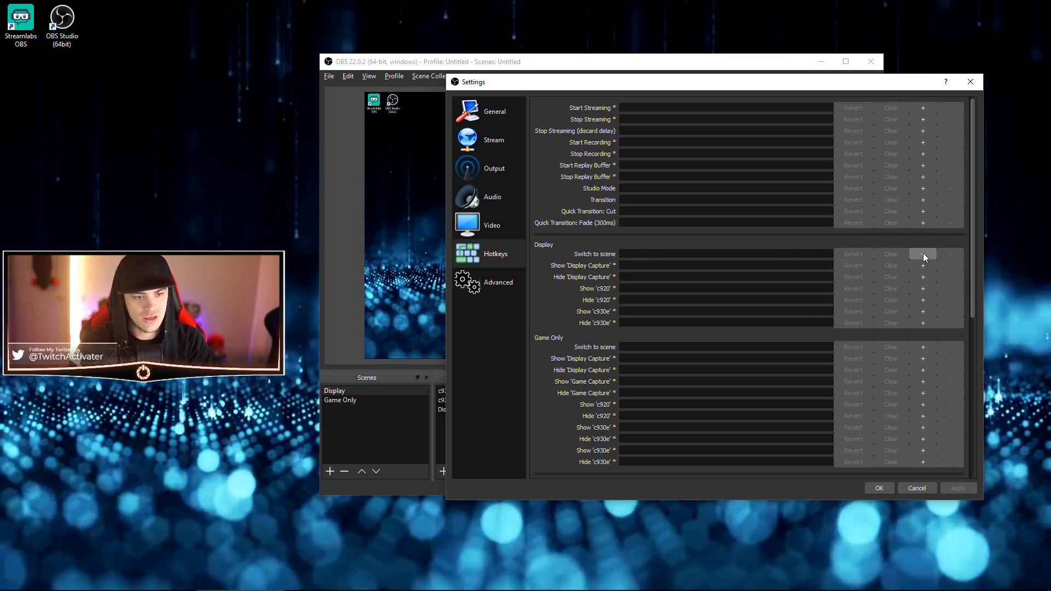
left_click(923, 253)
left_click(720, 255)
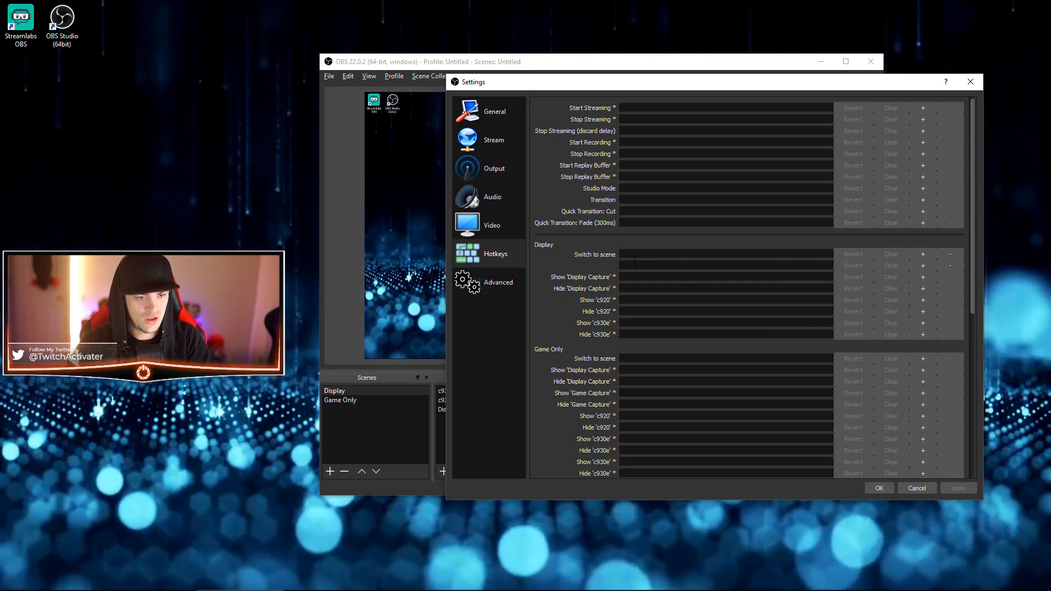
key("KP_Subtract")
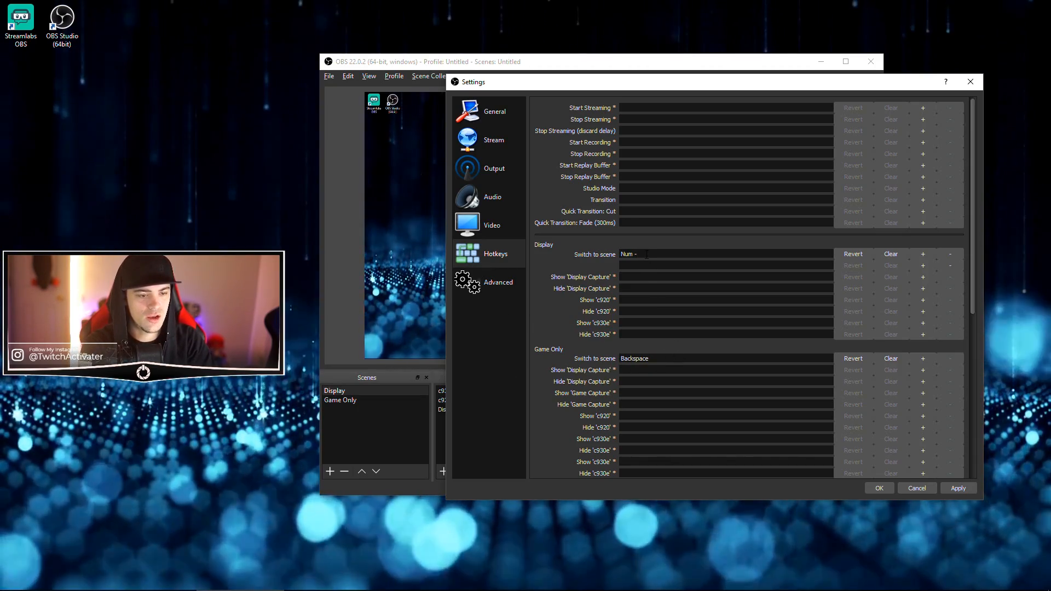
Clear the scene-switching hotkeys of both Display and Game Only, then apply and close the settings
left_click(907, 254)
left_click(900, 359)
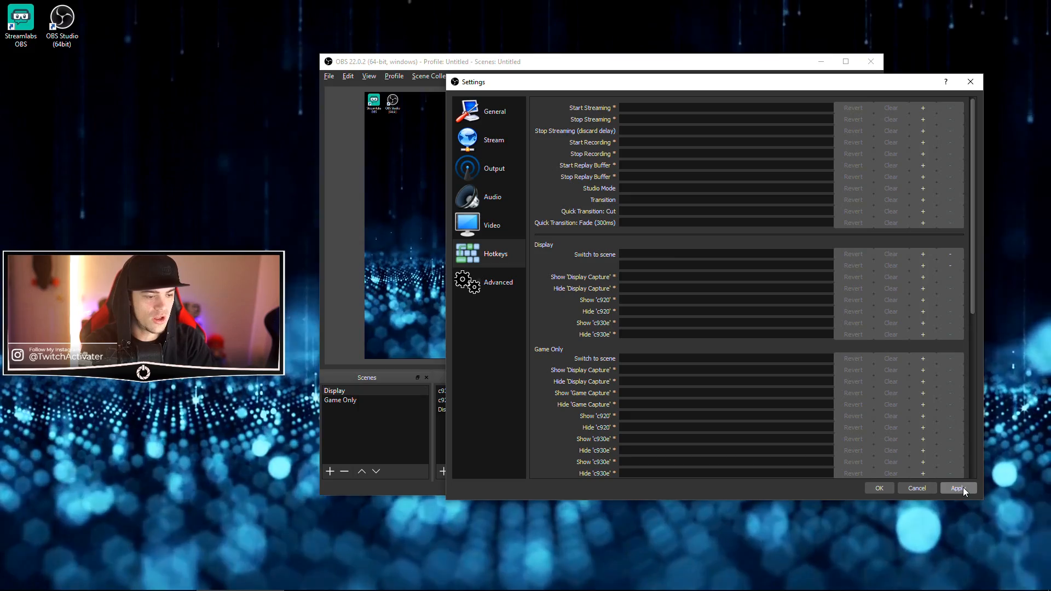
left_click(960, 488)
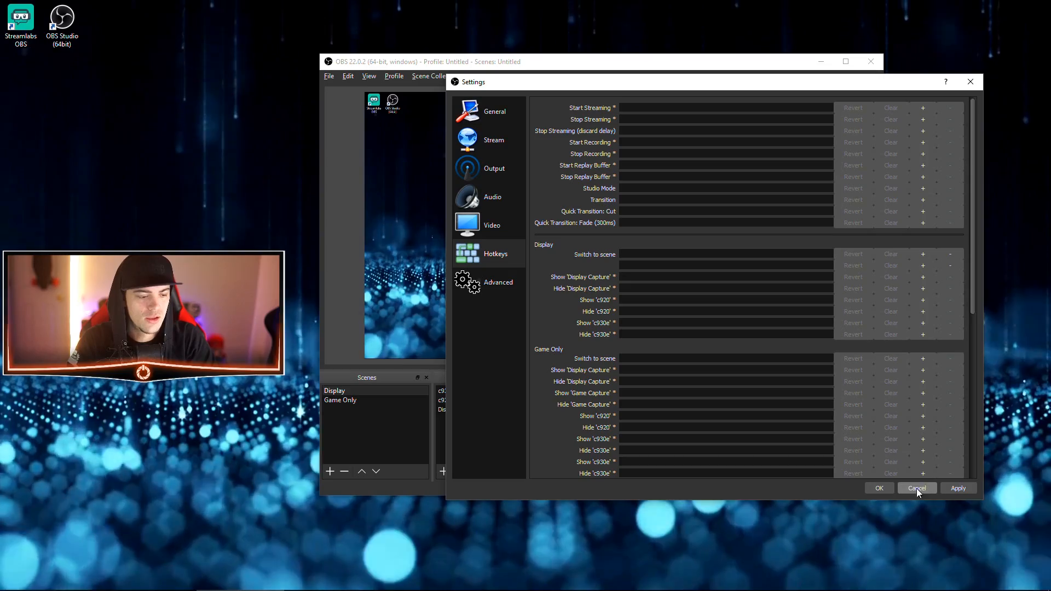
left_click(879, 489)
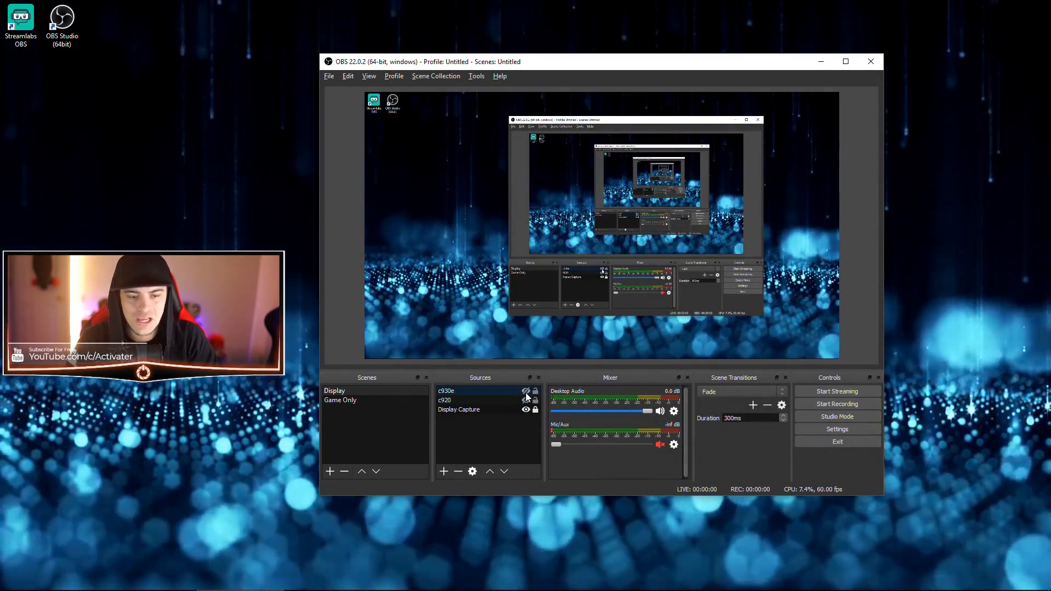
Toggle the visibility of the c930e camera source and open its properties, closing them without changes
left_click(526, 391)
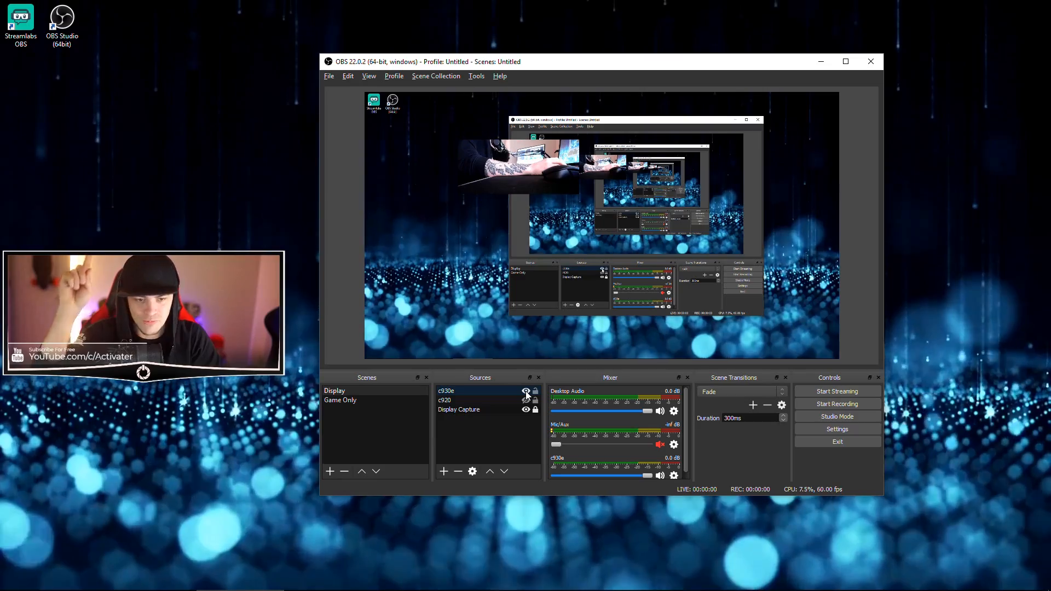
double_click(527, 391)
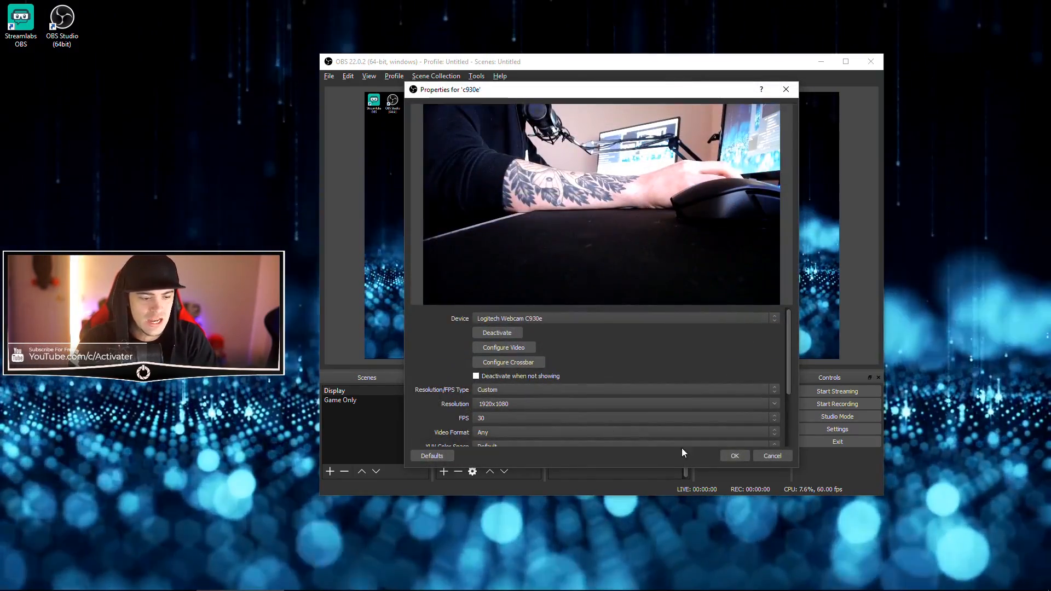
left_click(757, 451)
Open the Advanced settings and review the process priority options, leaving Normal selected
left_click(837, 429)
left_click(385, 269)
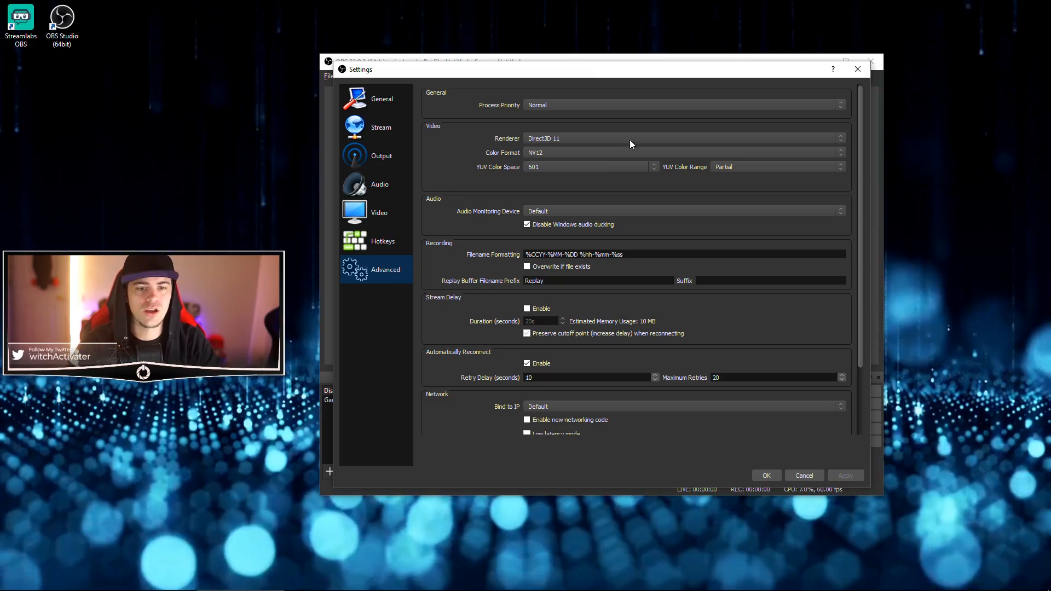
mouse_move(451, 69)
left_mouse_down()
mouse_move(460, 63)
mouse_move(443, 56)
left_mouse_up()
left_click(544, 90)
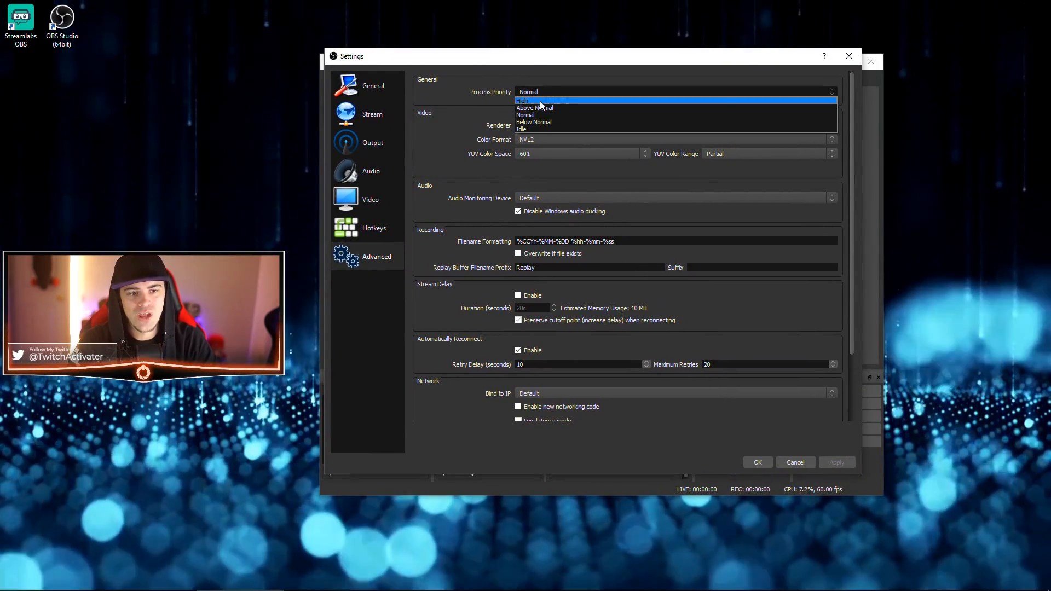
left_click(533, 114)
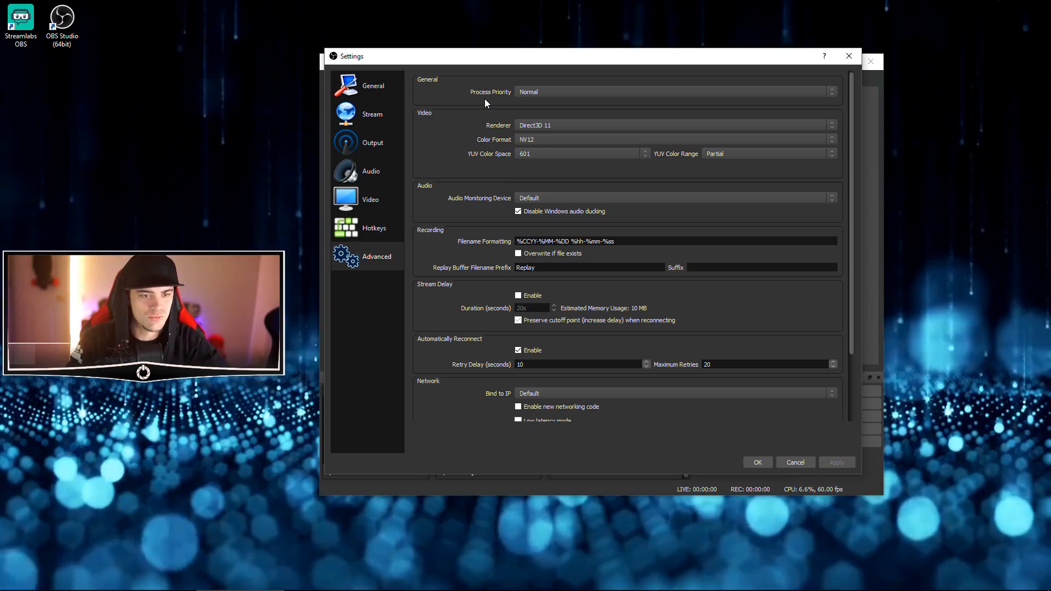
Try the Above Normal process priority, review the remaining advanced settings, and discard the changes
left_click(564, 91)
left_click(567, 106)
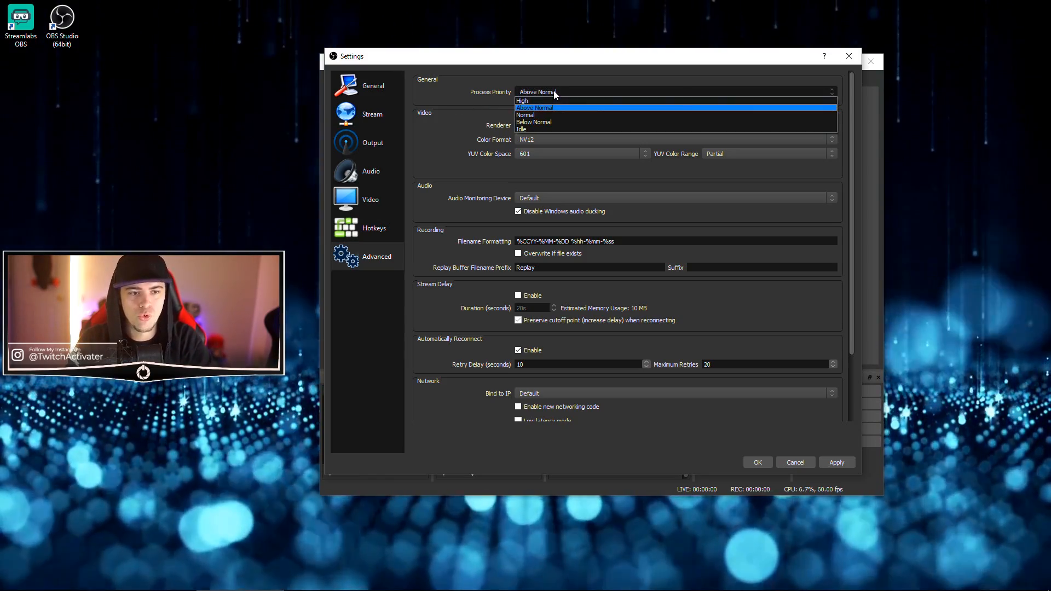
left_click(553, 108)
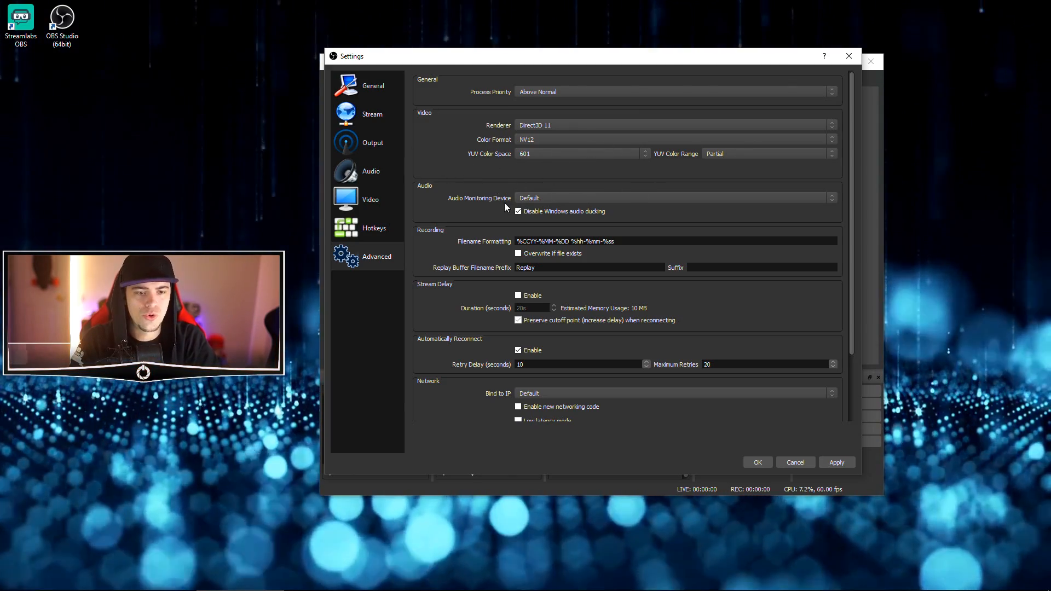
scroll(472, 200, "down", 3)
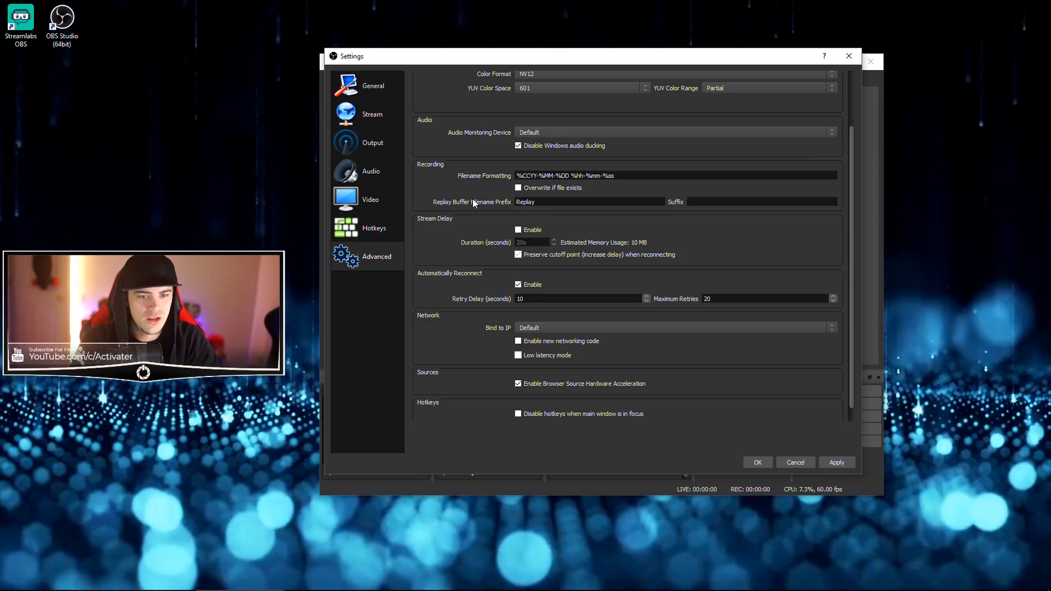
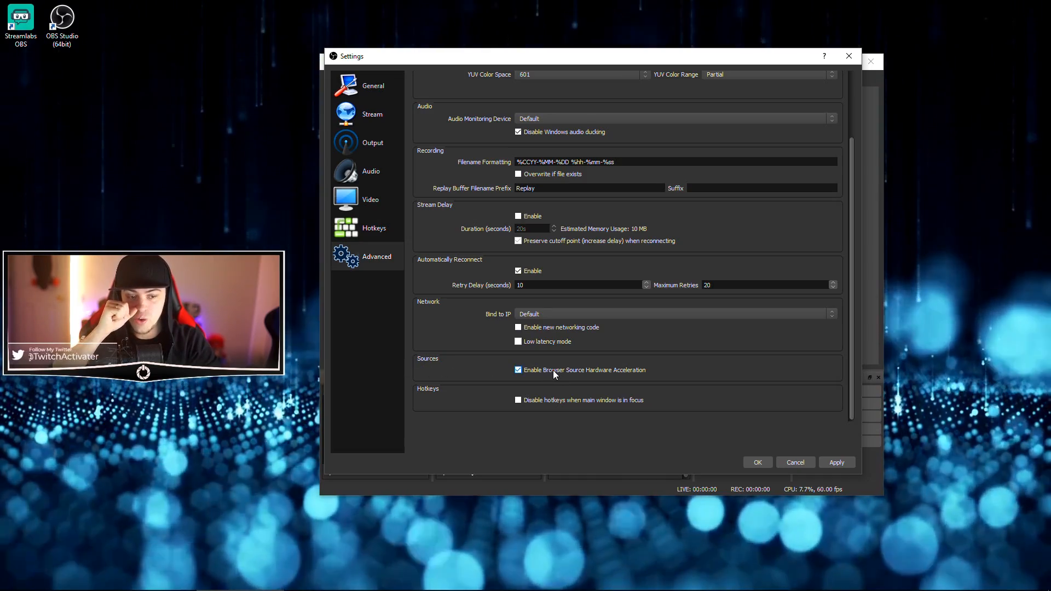
left_click(799, 463)
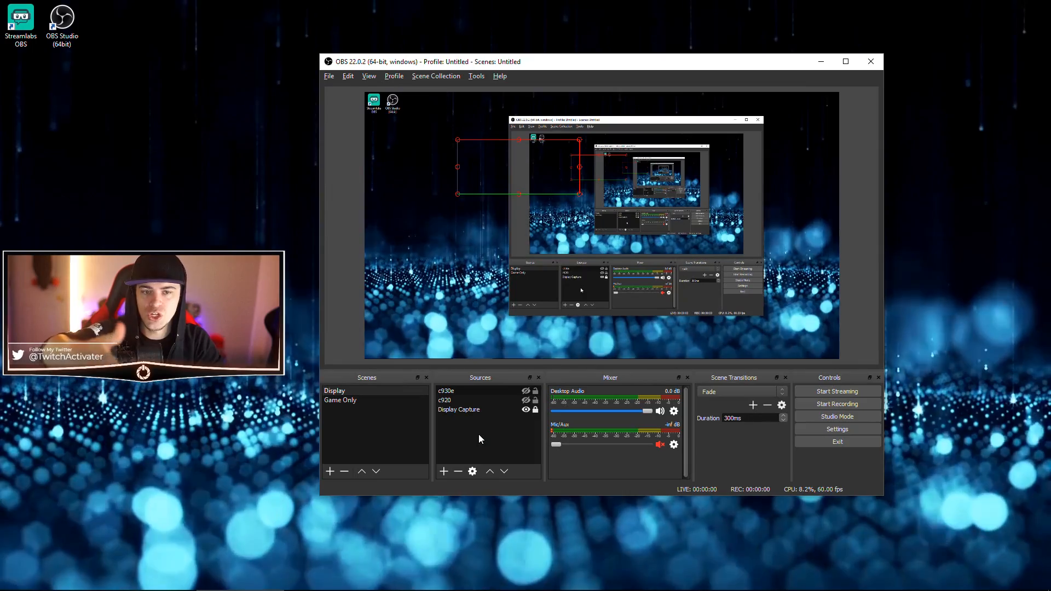
Add a new Browser source to the Display scene and leave its properties at their defaults
right_click(477, 435)
mouse_move(495, 444)
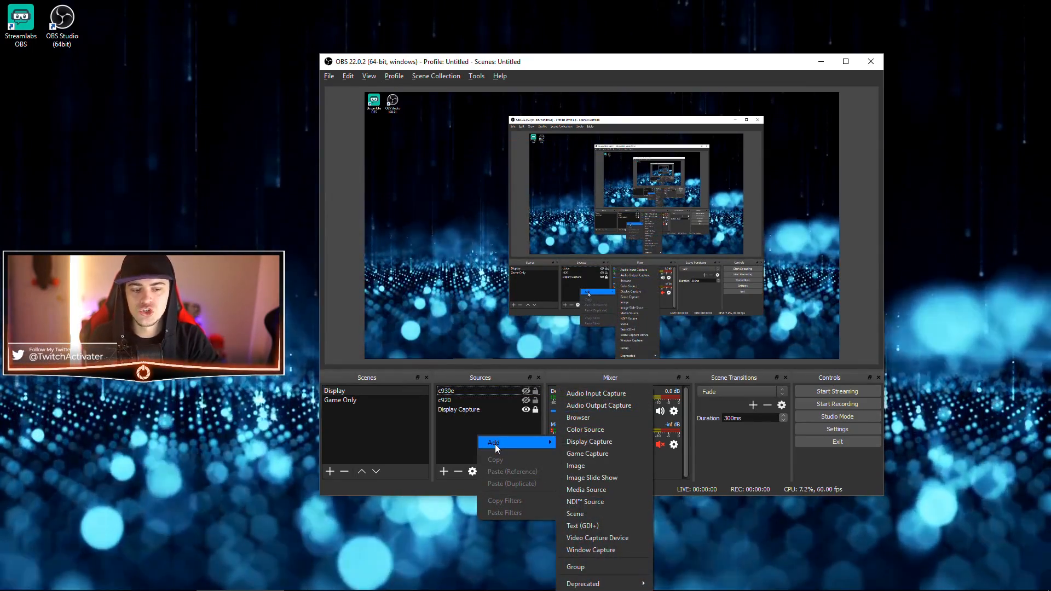
left_click(579, 417)
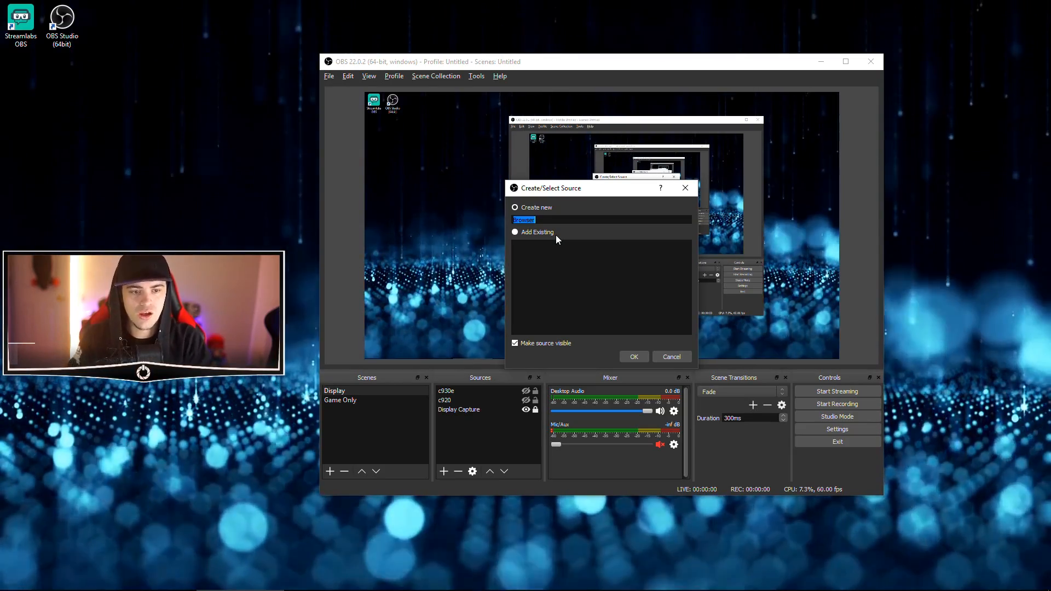
left_click(643, 357)
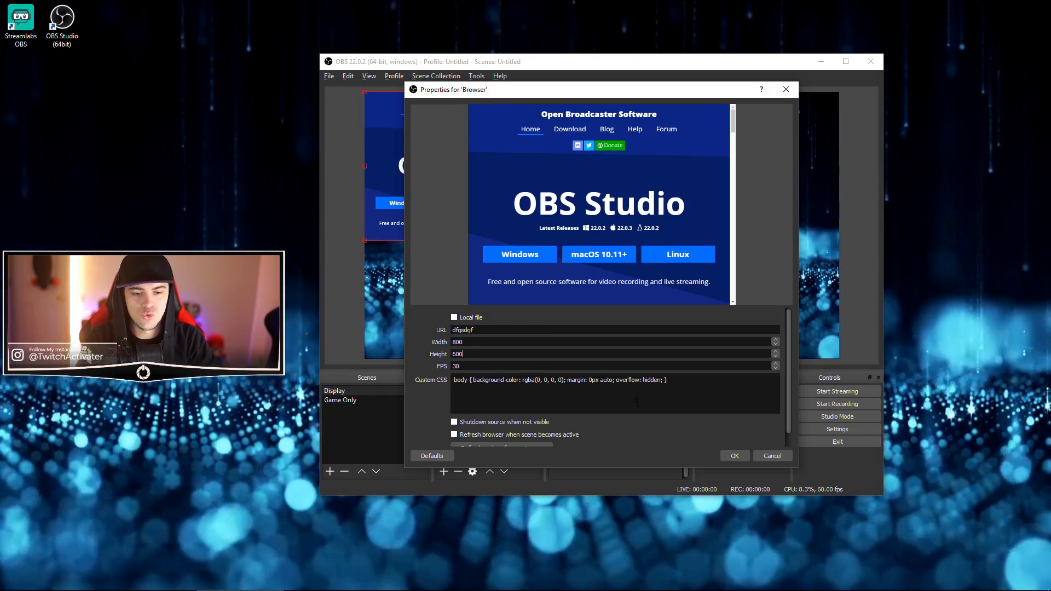
left_click(770, 457)
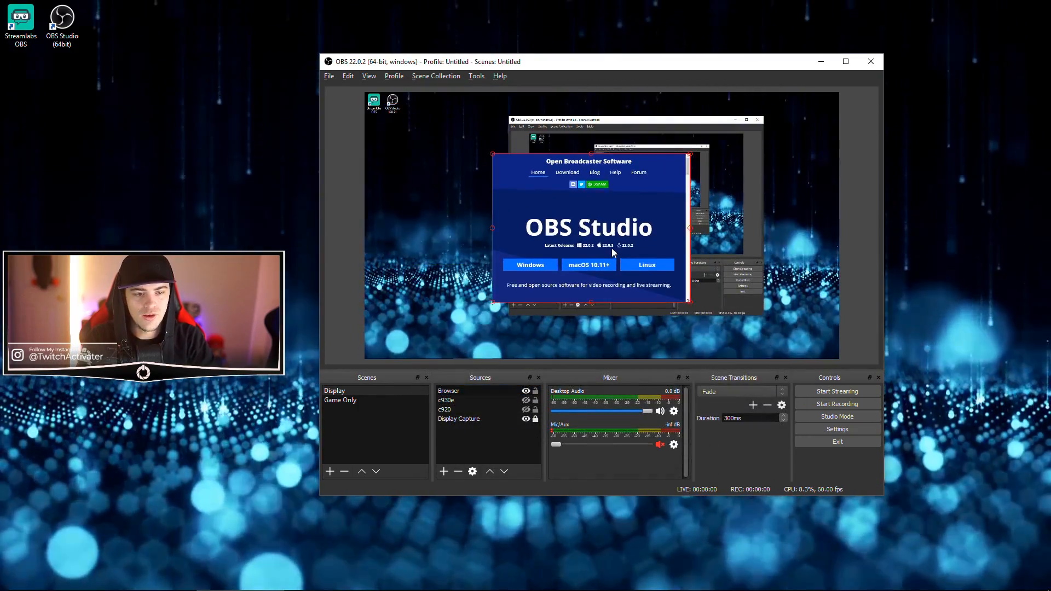
Move the Browser source to the upper-right corner of the canvas, and delete it from the scene
left_click_drag(621, 253, 624, 292)
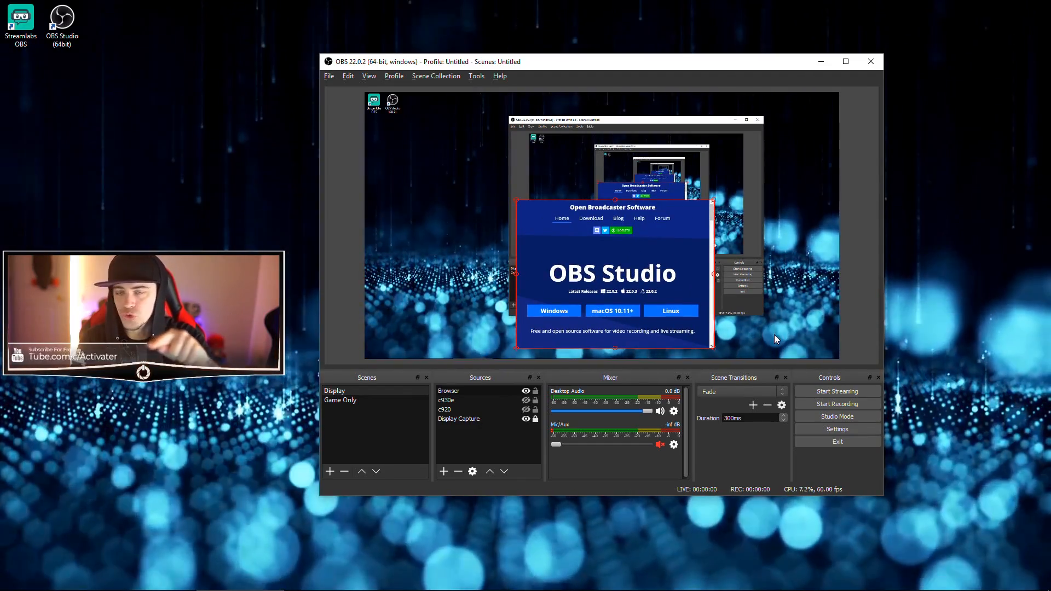
left_click_drag(616, 264, 731, 174)
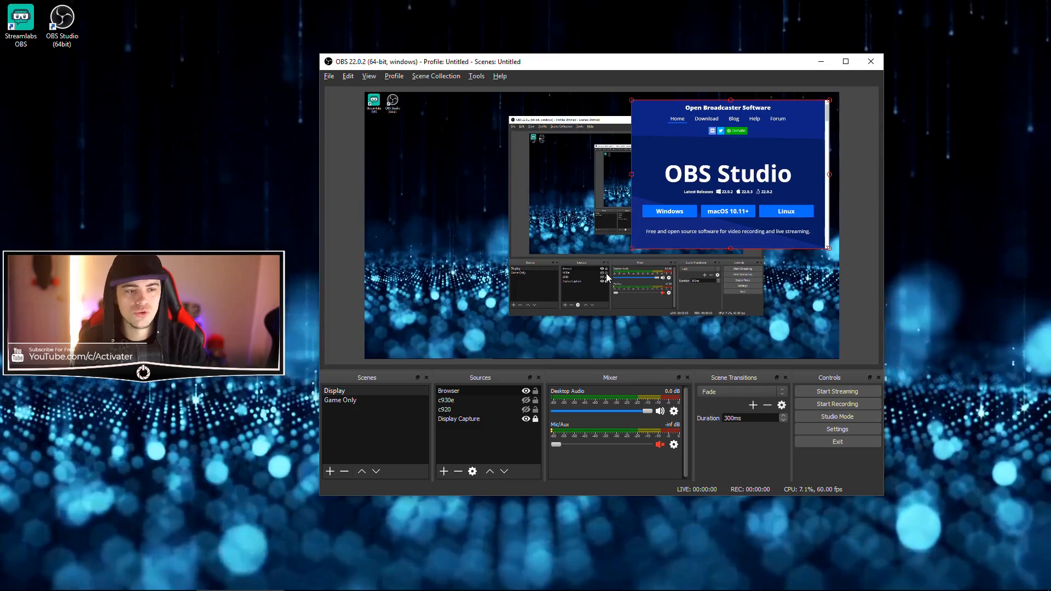
key("Delete")
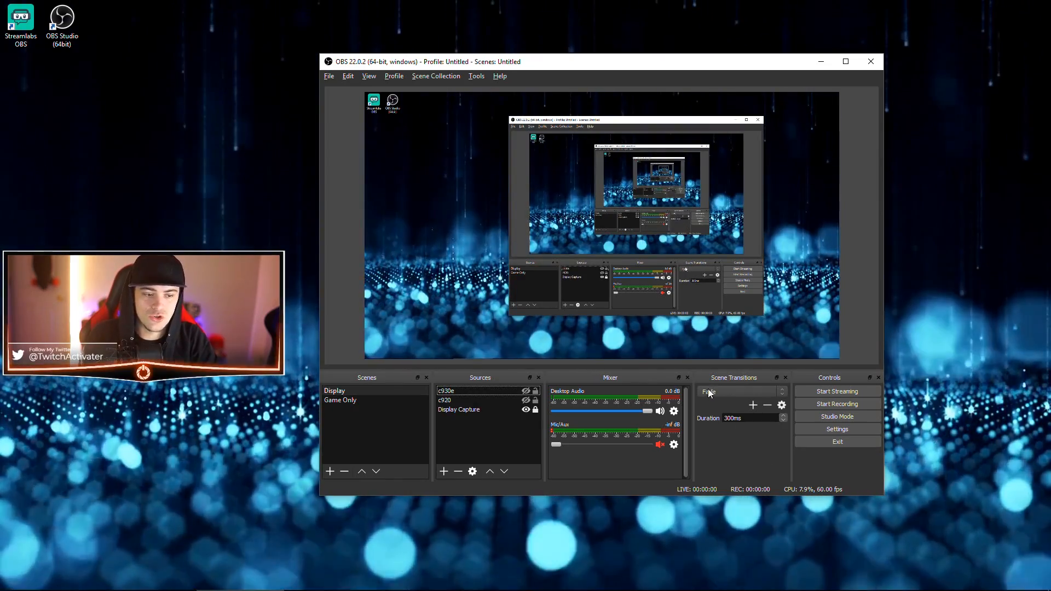
Set the scene transition to Cut and test it by switching repeatedly between Game Only and Display
left_click(763, 389)
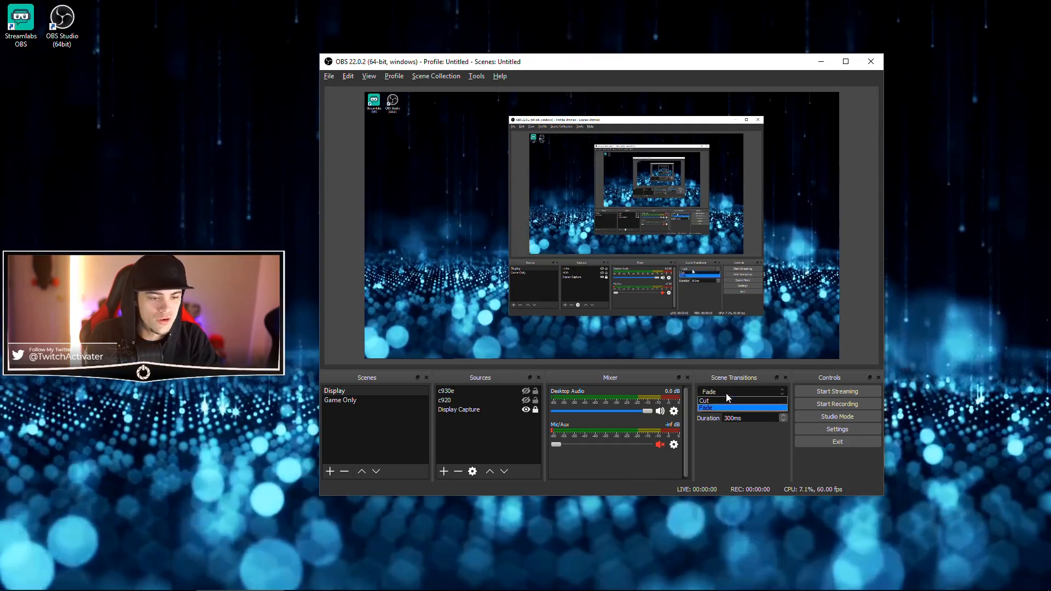
left_click(724, 399)
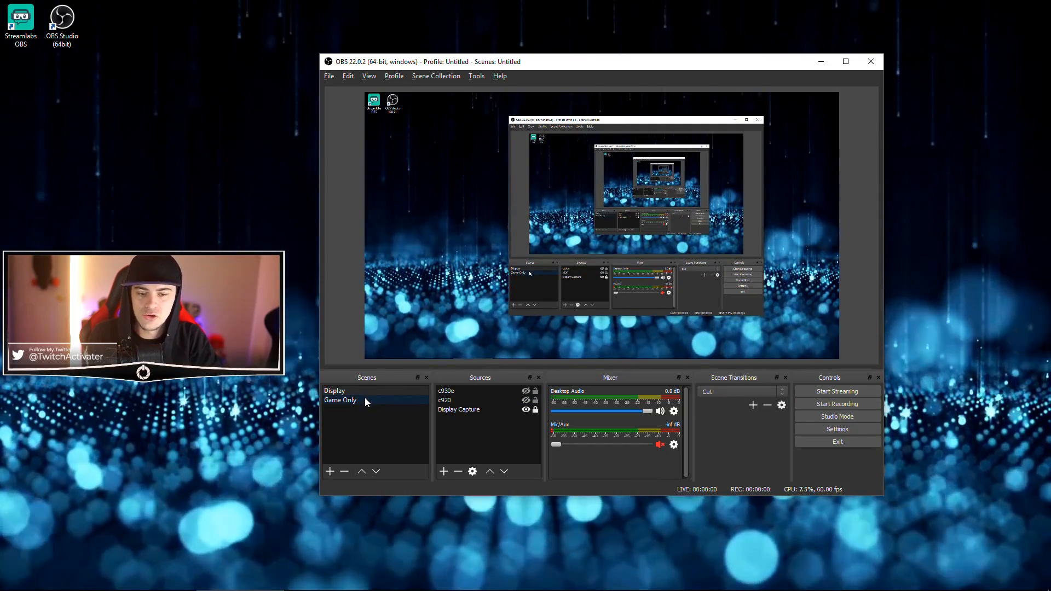
left_click(365, 399)
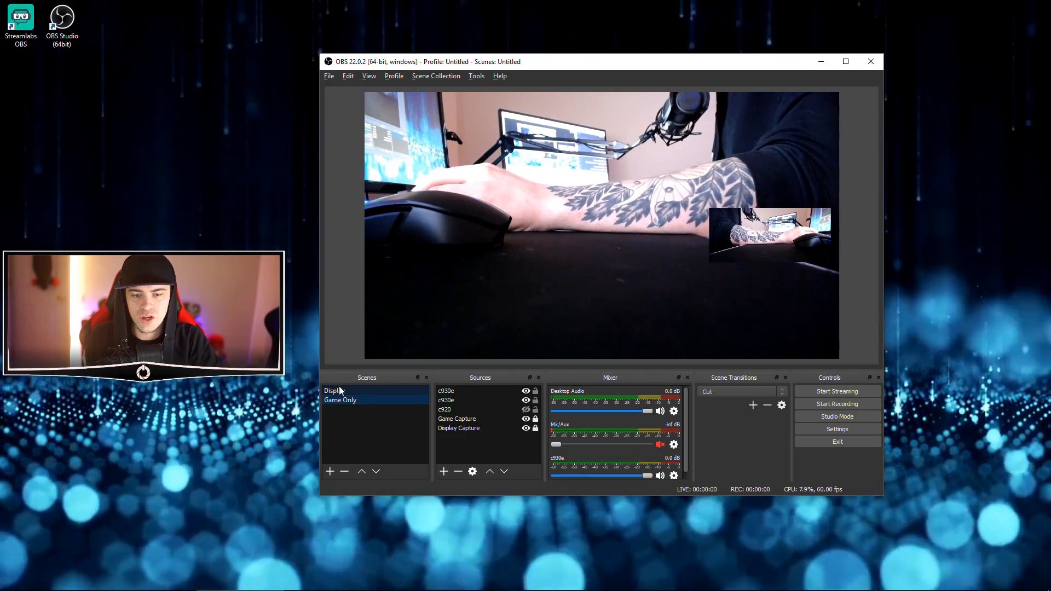
left_click(340, 391)
left_click(343, 400)
left_click(343, 391)
left_click(346, 398)
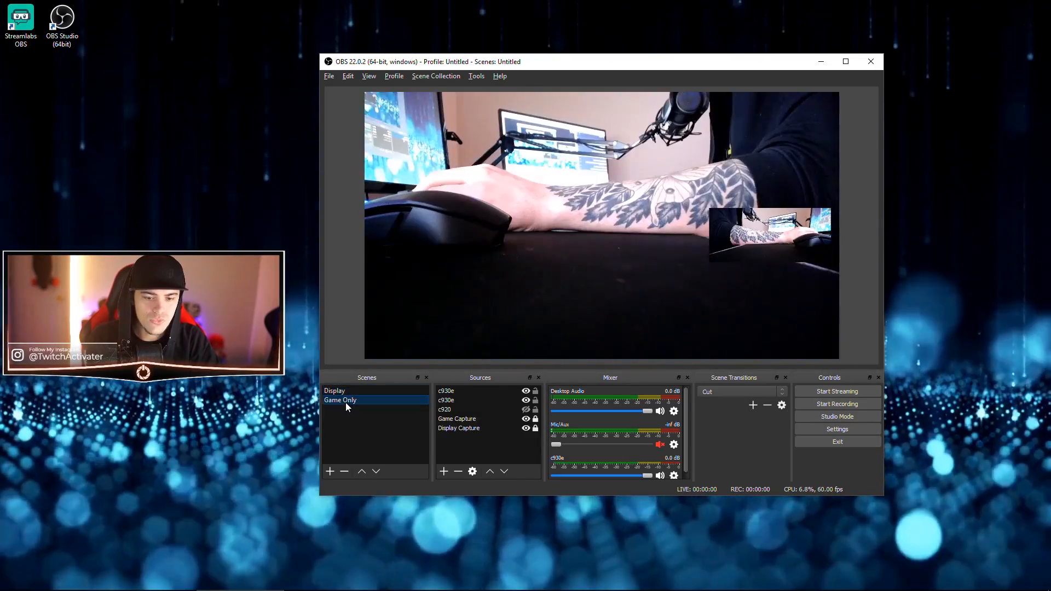
left_click(346, 391)
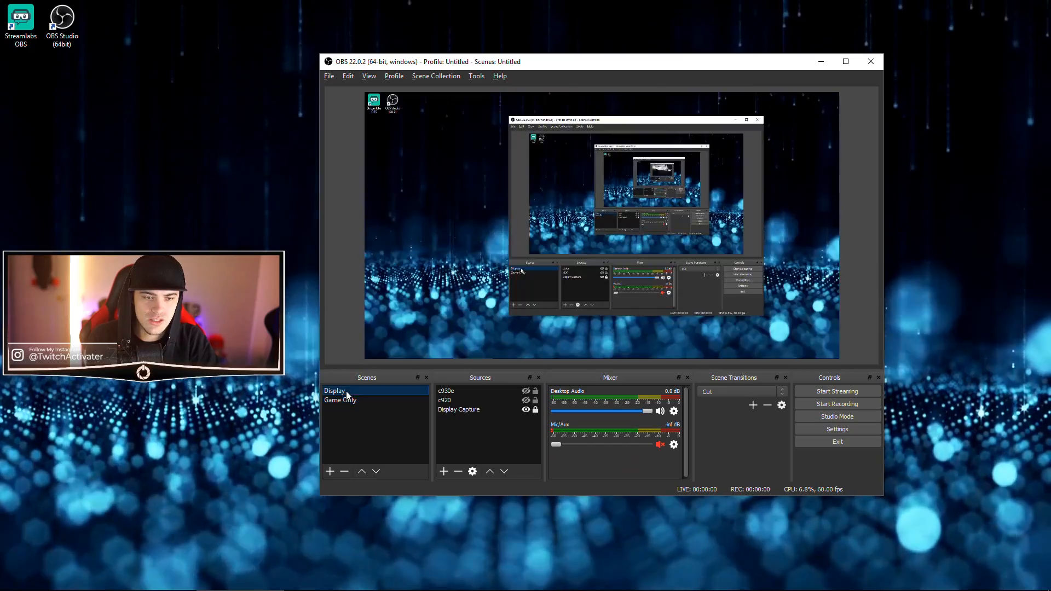
left_click(344, 400)
left_click(348, 392)
Set the scene transition to Fade and test it by switching to Game Only and back to Display
left_click(733, 392)
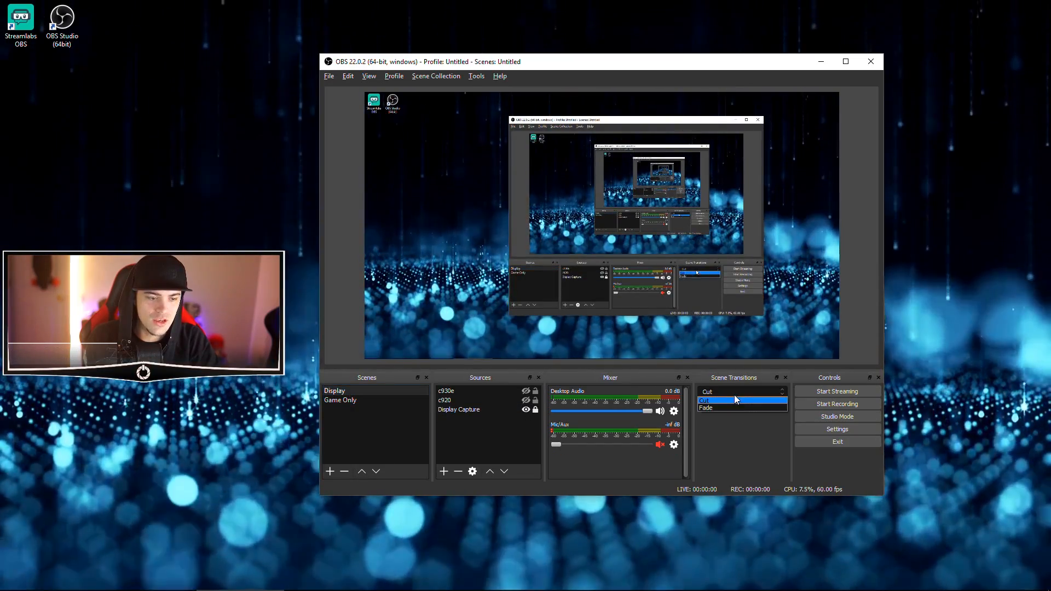
left_click(728, 406)
left_click(383, 401)
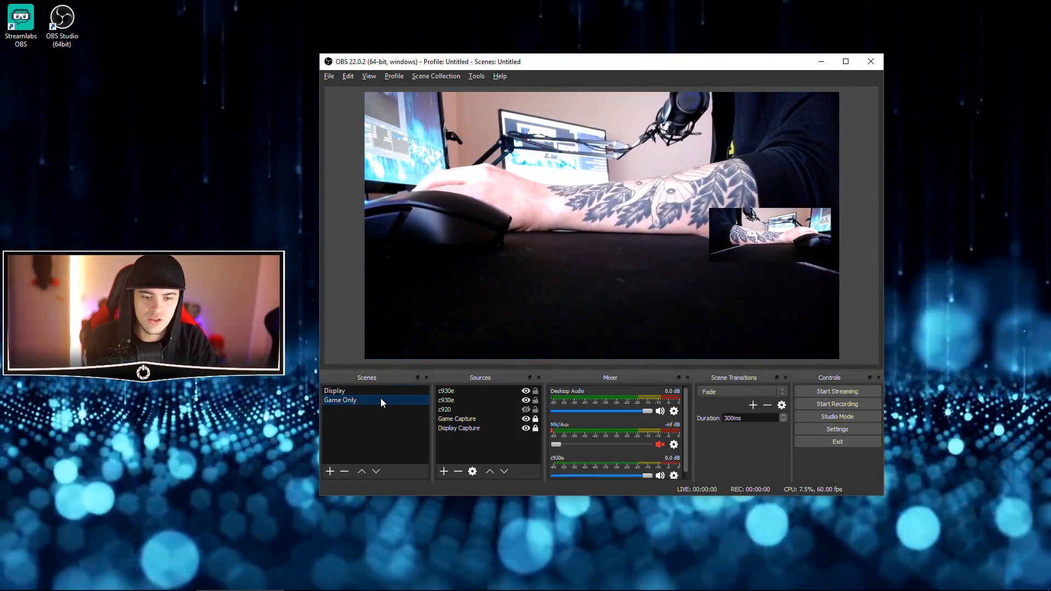
left_click(381, 391)
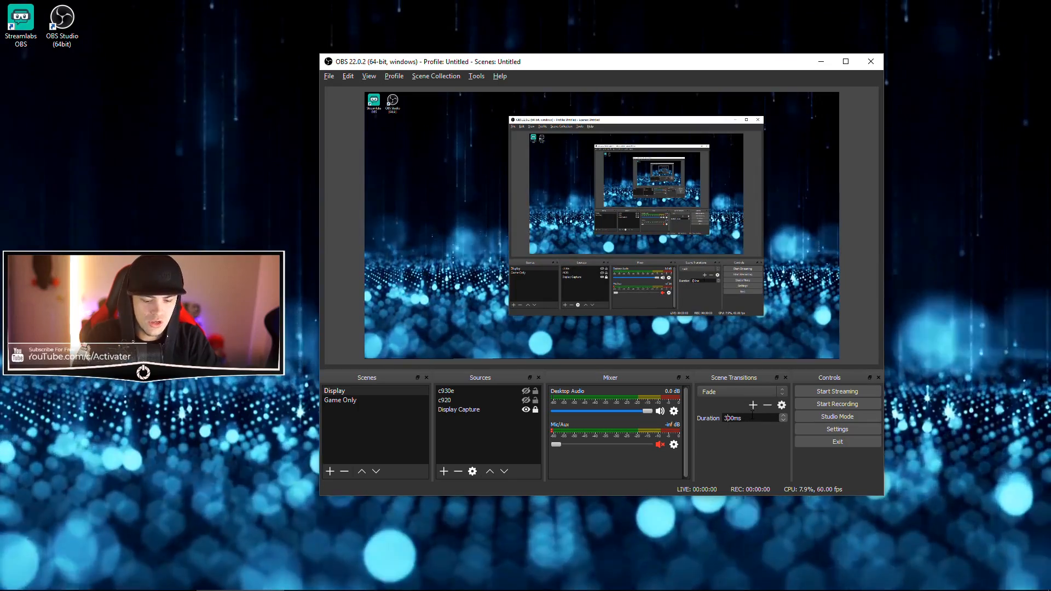
Set the fade duration to 600 ms and test it by switching to Game Only and back
key("BackSpace")
type("6")
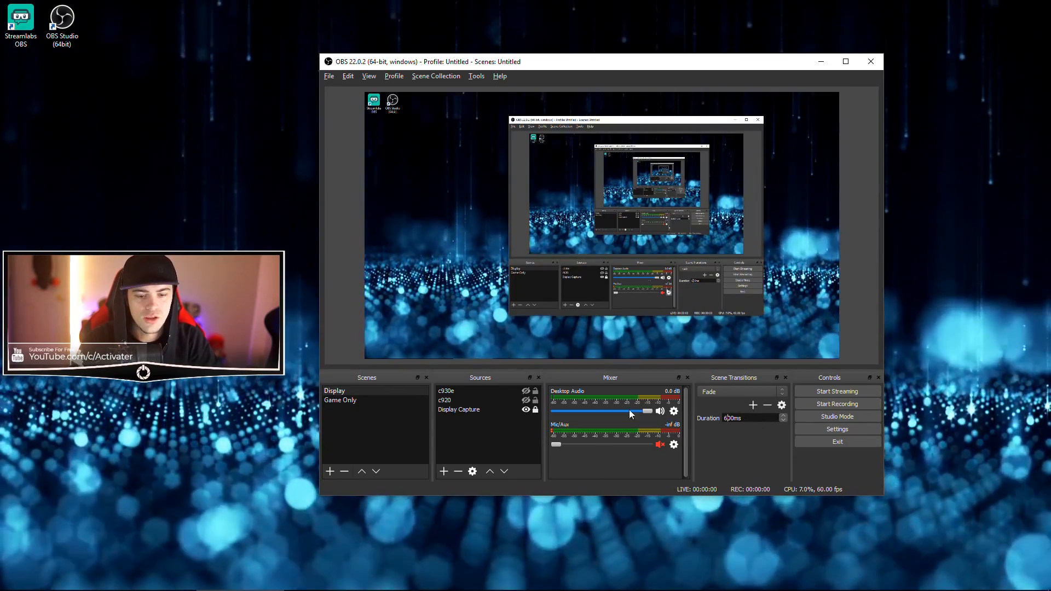
left_click(340, 399)
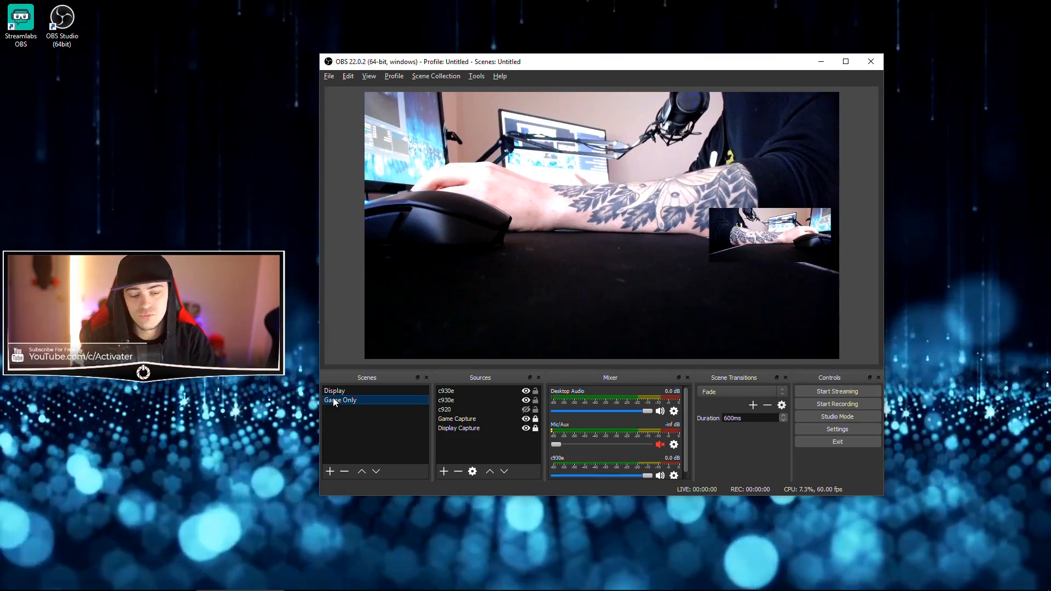
left_click(382, 392)
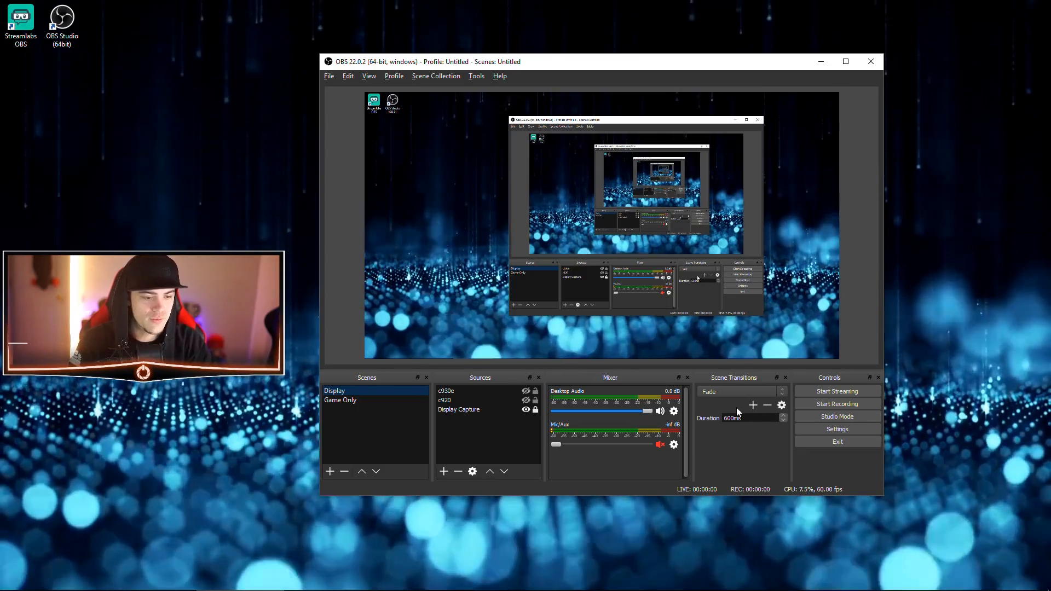
Set the duration of the Fade transition to 500 ms
left_click(745, 417)
scroll(745, 414, "down", 2)
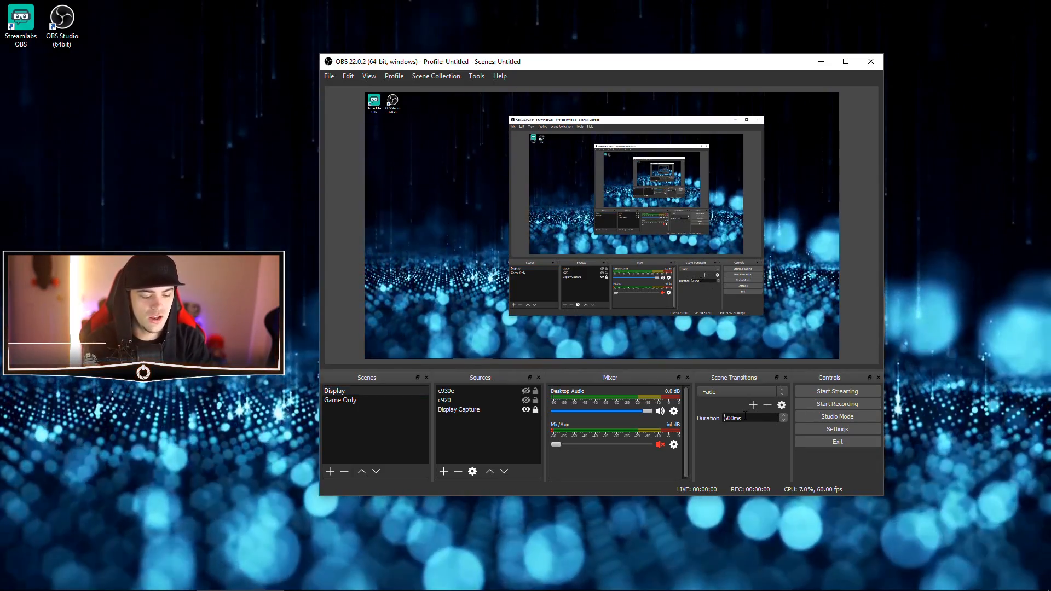
Test the 300 ms Fade transition by switching repeatedly between the Game Only and Display scenes
left_click(344, 400)
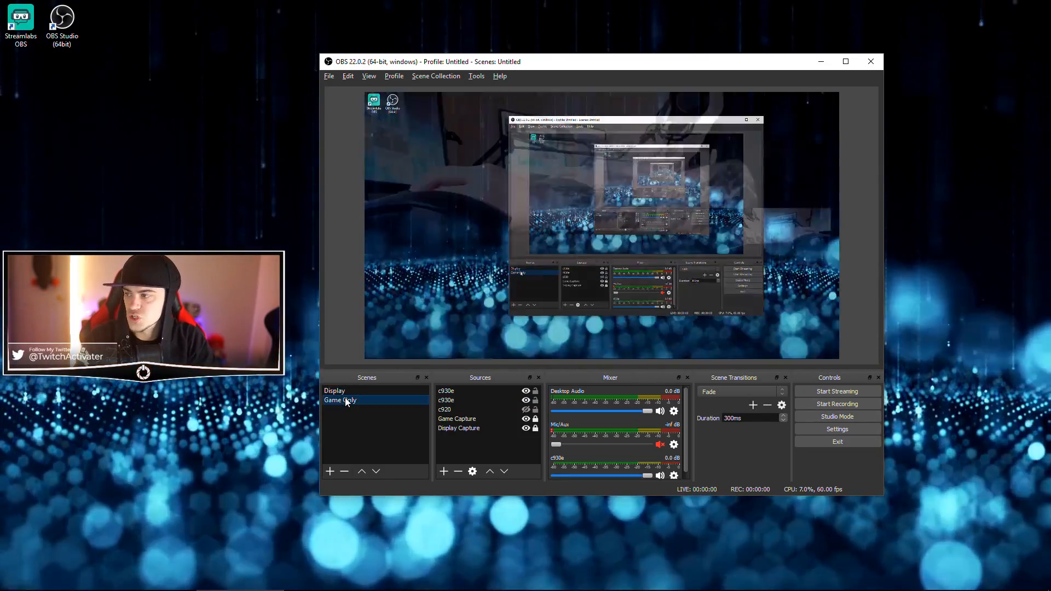
left_click(347, 393)
left_click(348, 396)
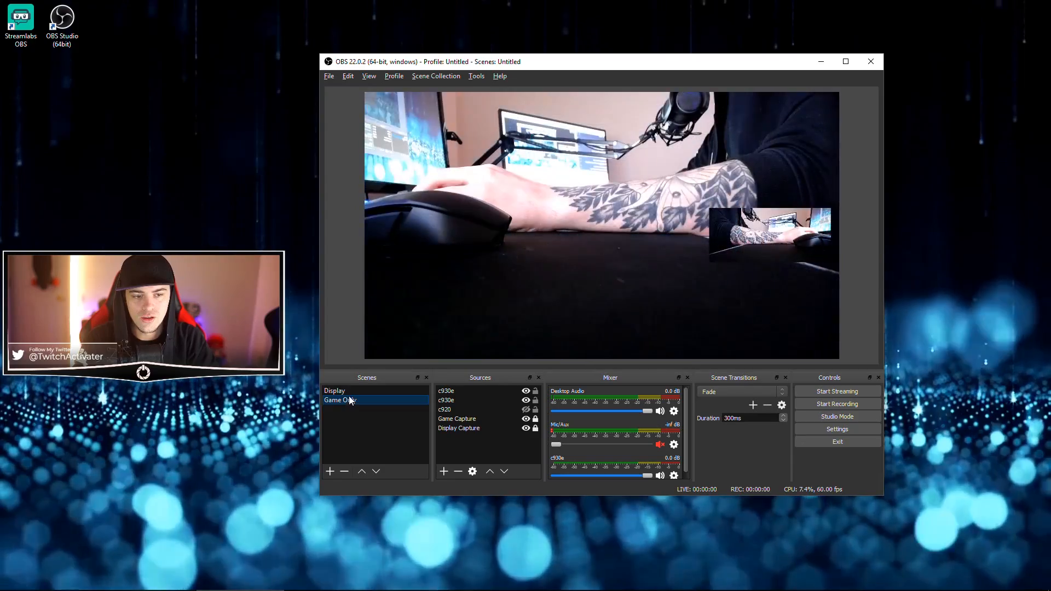
left_click(352, 394)
left_click(351, 399)
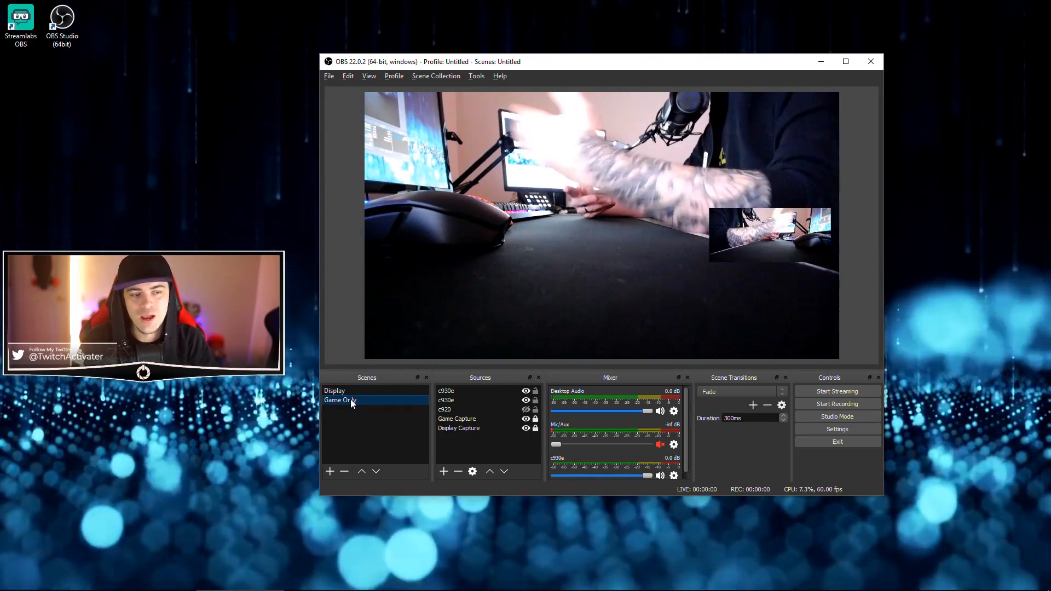
left_click(334, 391)
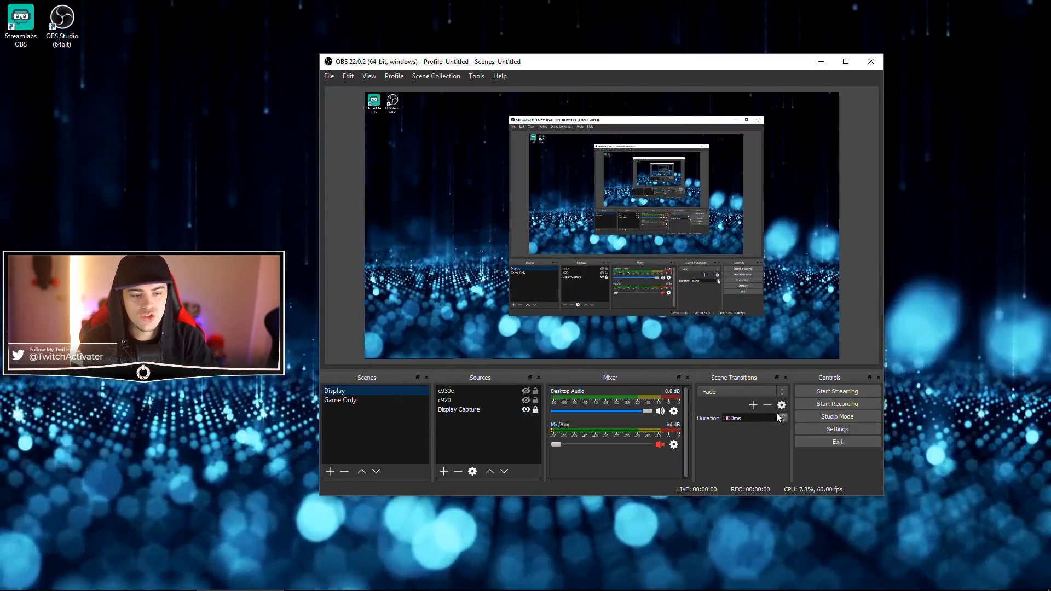
Try the Cut transition by switching between Game Only and Display, and restore Fade with the Display scene active
left_click(716, 392)
left_click(706, 400)
left_click(391, 399)
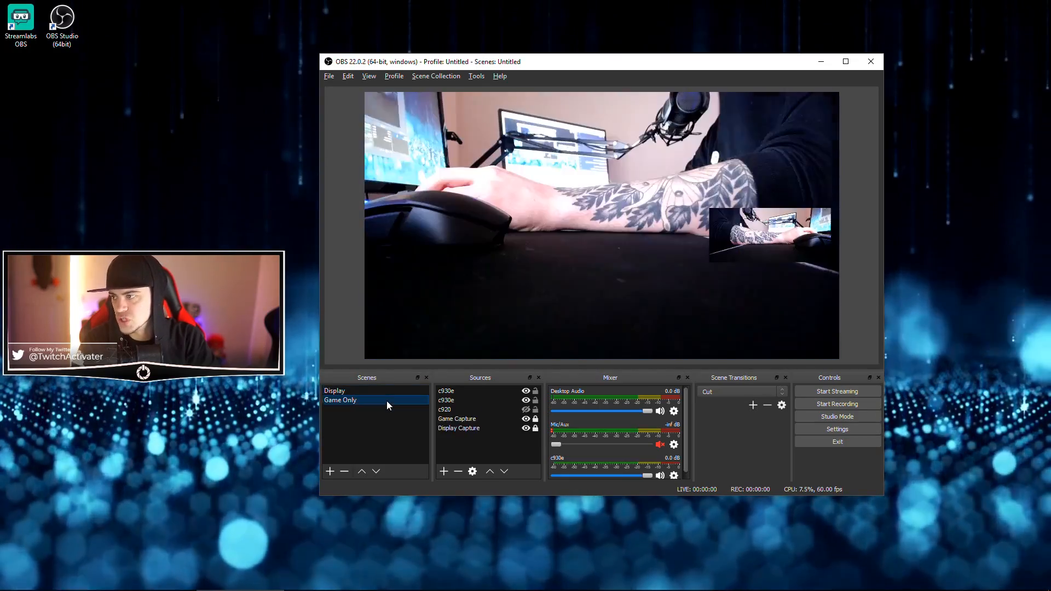
left_click(389, 390)
left_click(385, 399)
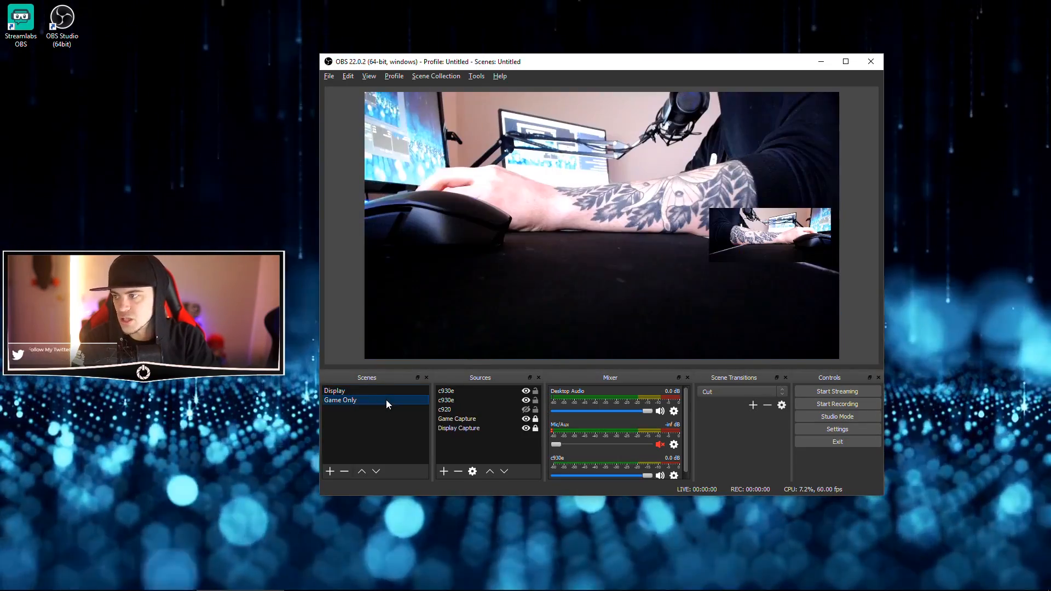
left_click(717, 390)
left_click(716, 408)
left_click(334, 391)
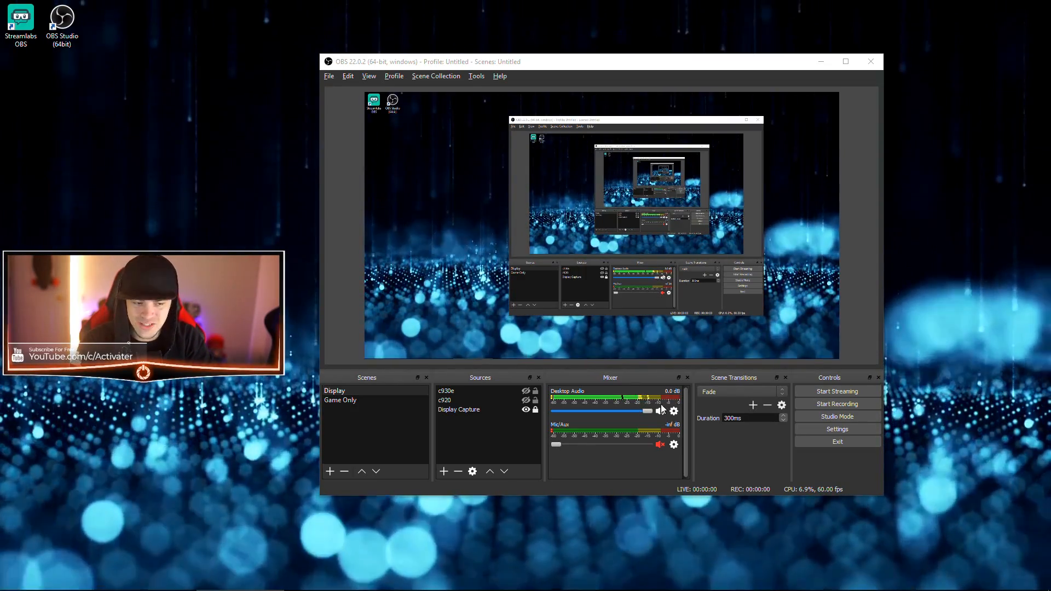
Try Desktop Audio at -3.9 dB, widen the audio mixer and return the volume to 0.0 dB
left_click_drag(648, 409, 635, 412)
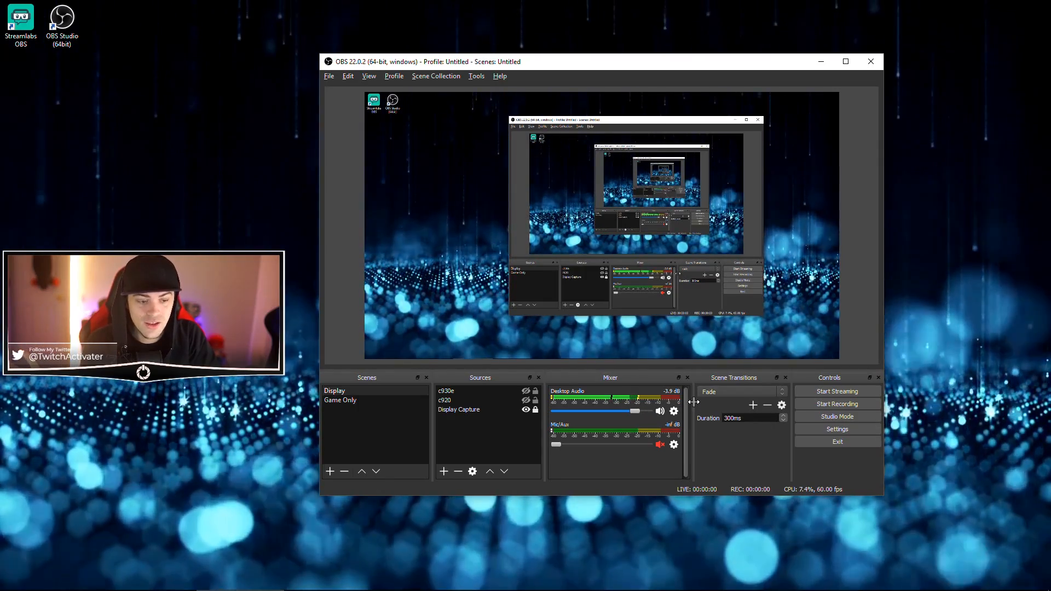
left_click_drag(692, 400, 712, 399)
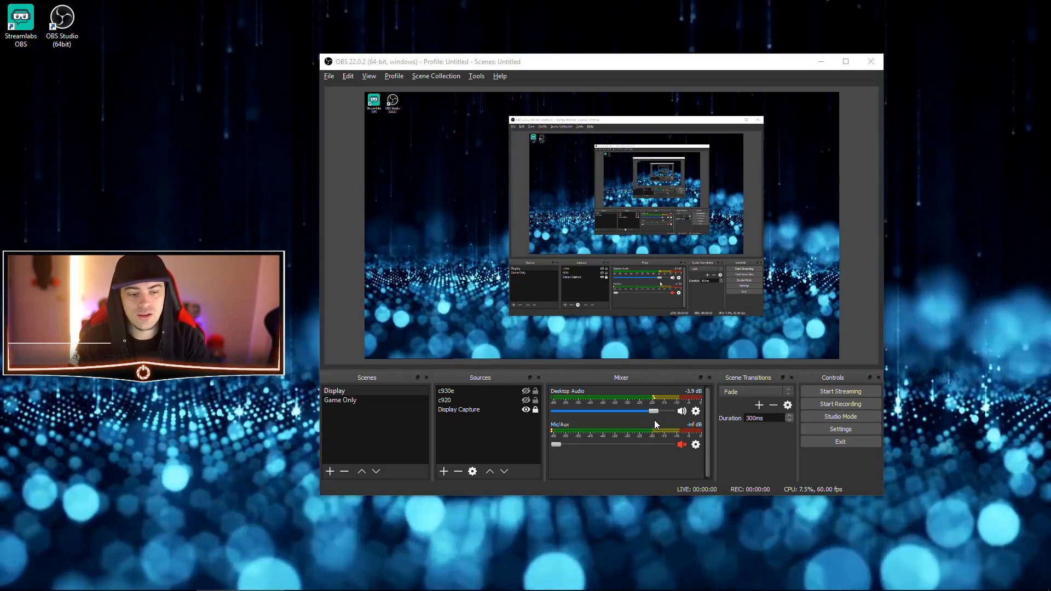
left_click_drag(656, 409, 667, 412)
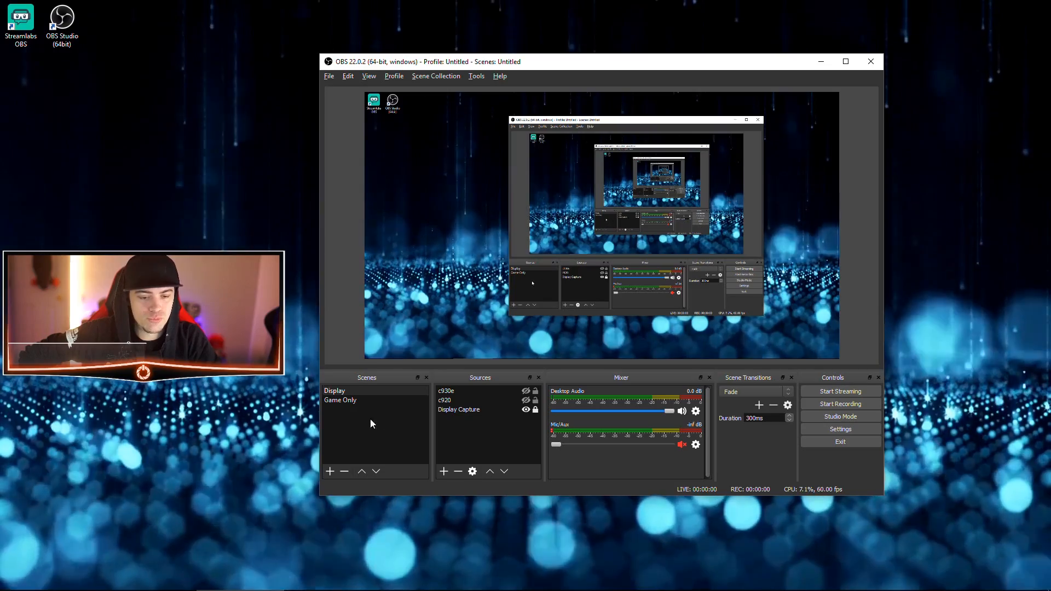
Show the c930e webcam source in the Display scene and move it to the upper-left area of the canvas
left_click(369, 401)
left_click(364, 391)
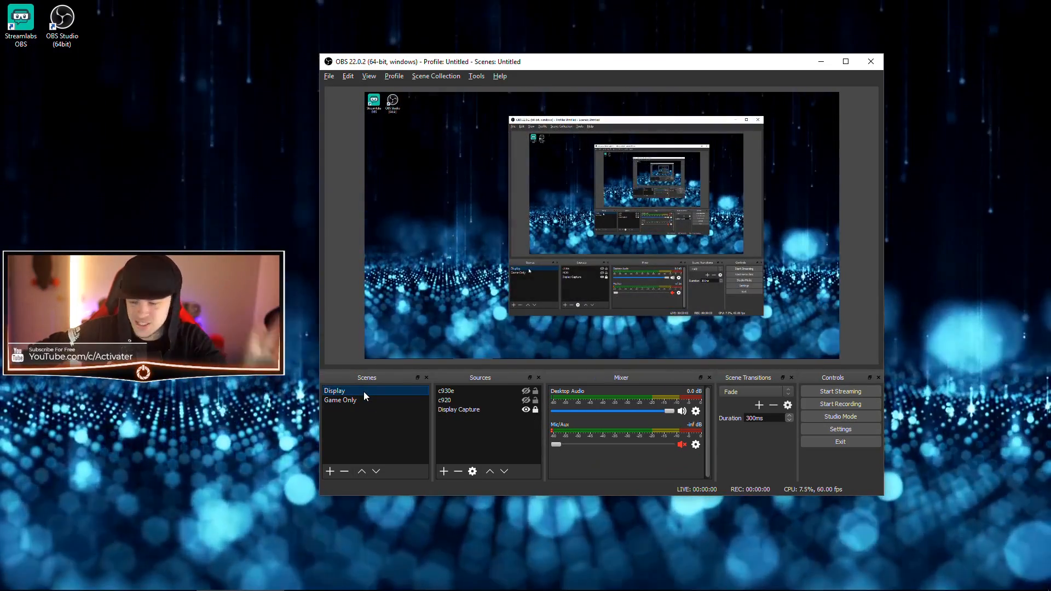
left_click(526, 391)
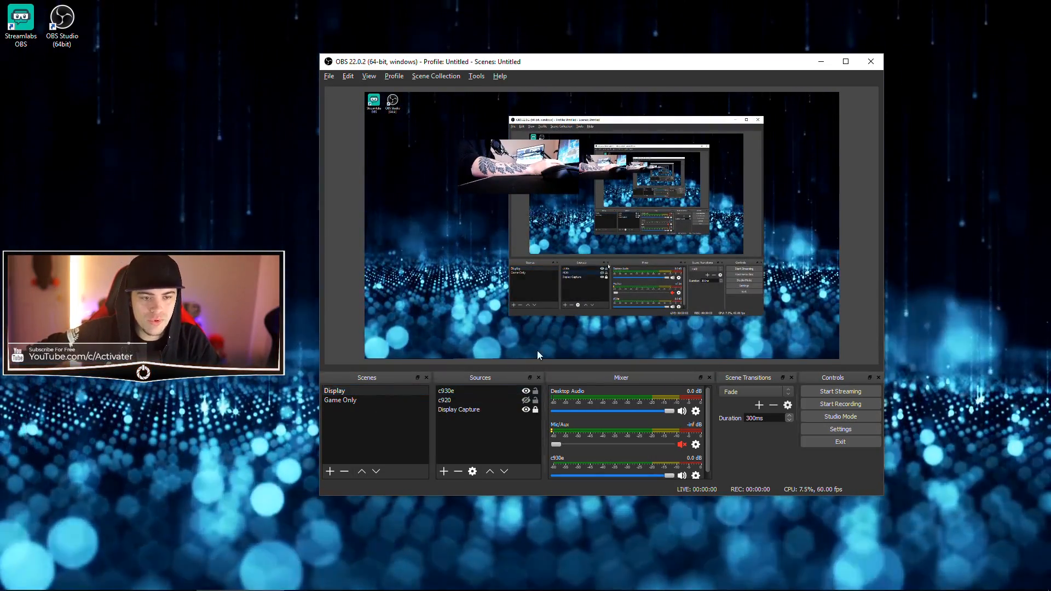
left_click_drag(518, 176, 445, 144)
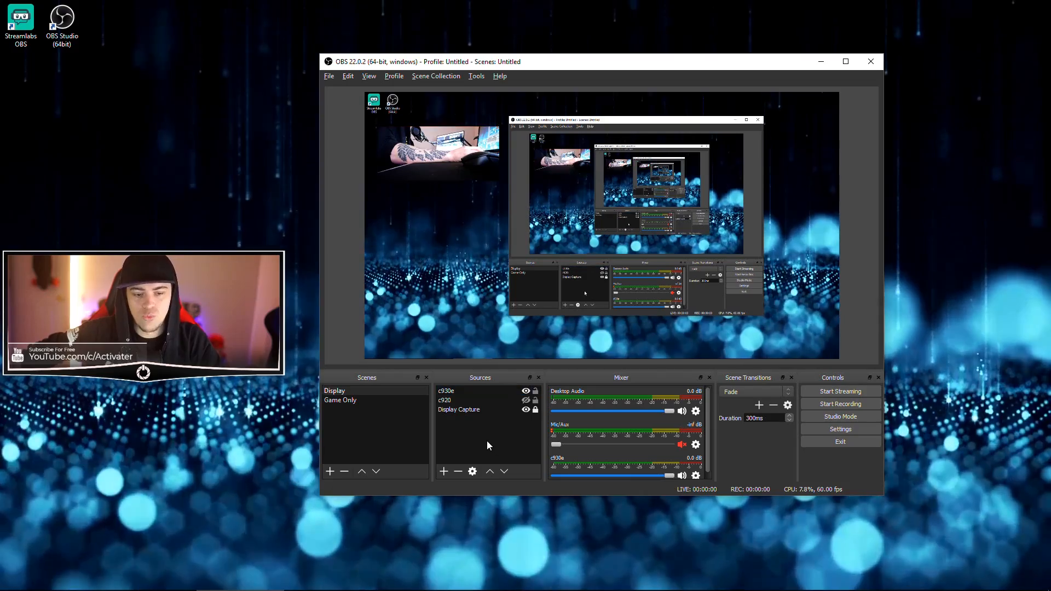
Check the list of source types that can be added and hide the c930e webcam source
right_click(481, 443)
mouse_move(519, 449)
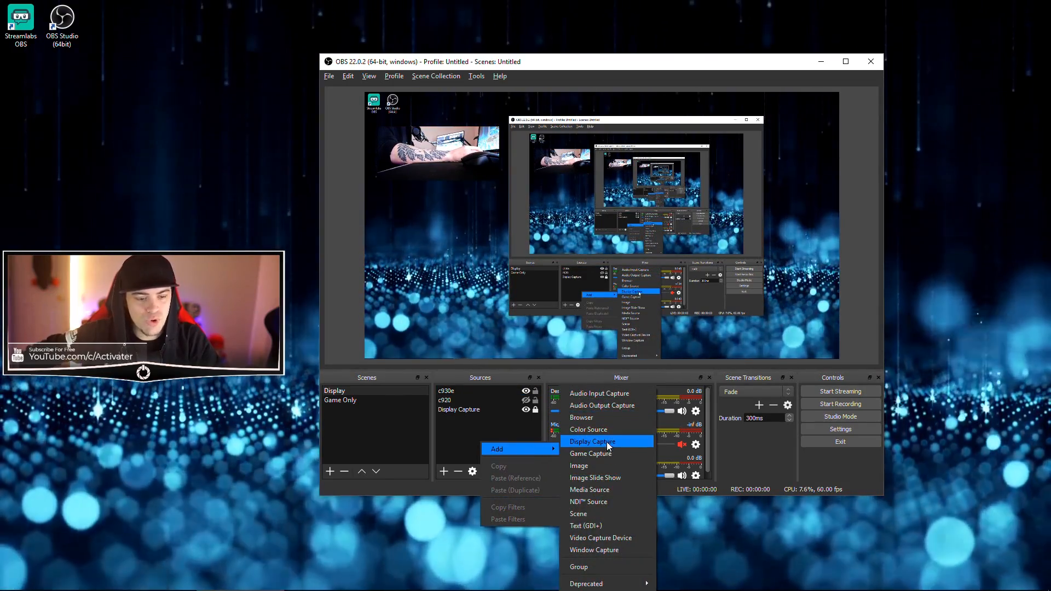
left_click(483, 429)
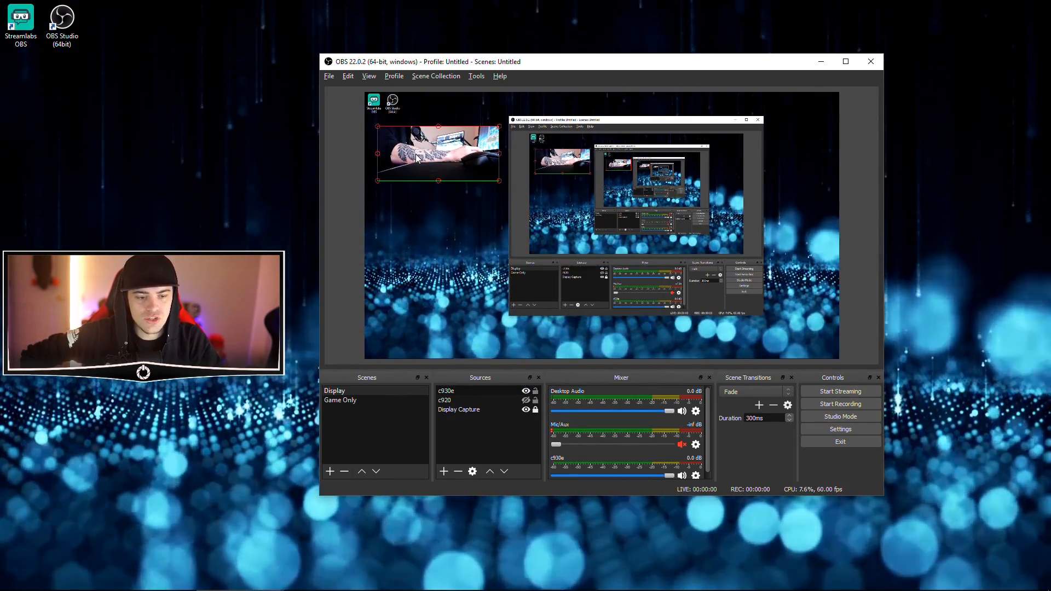
left_click(526, 391)
Look through the source types available for the Display scene, including opening and cancelling the creation of a Text (GDI+) source
right_click(492, 459)
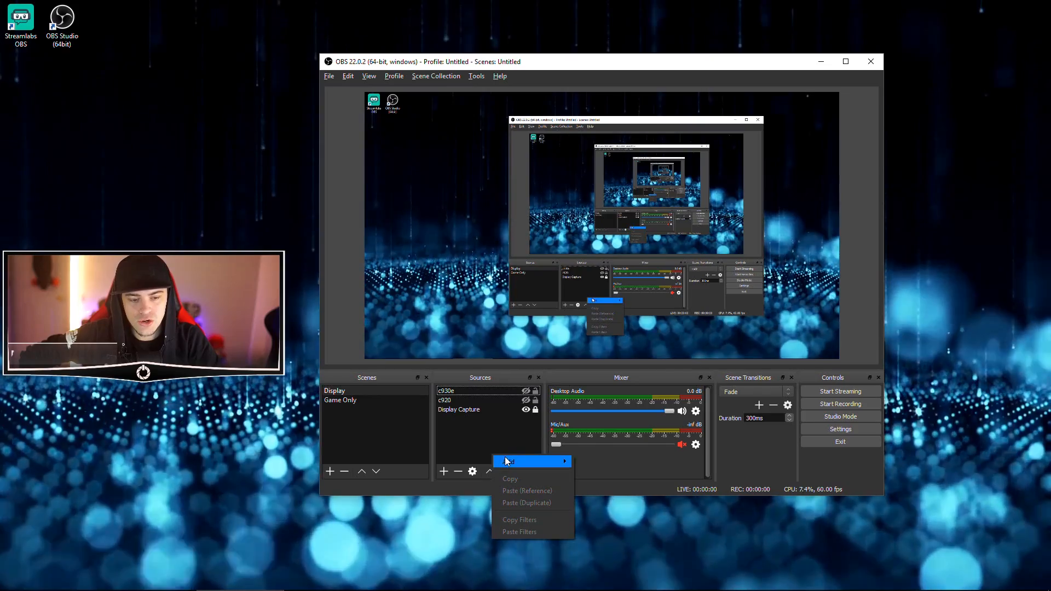
mouse_move(509, 463)
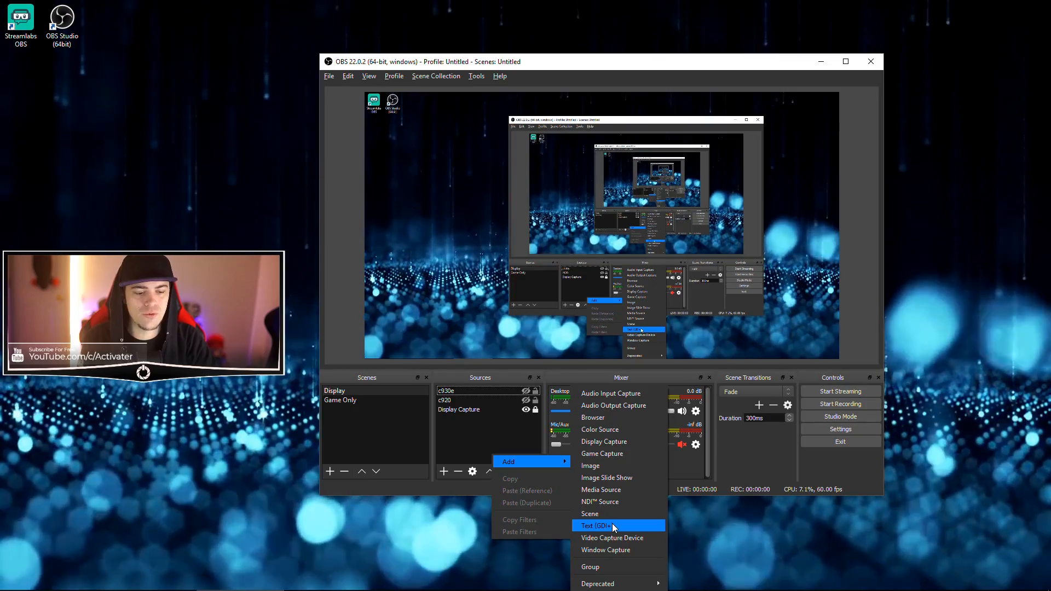
left_click(611, 524)
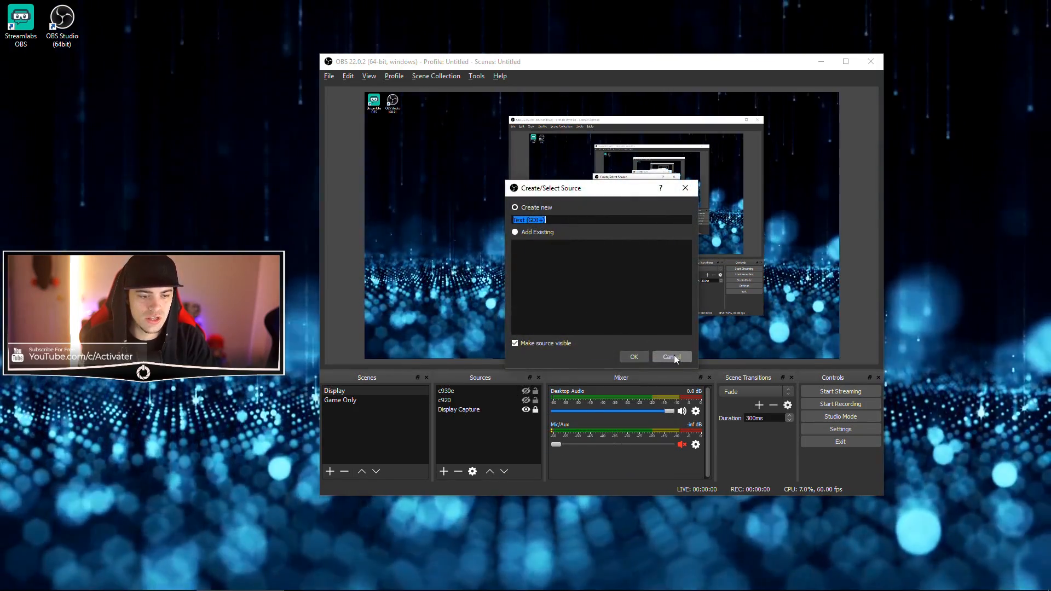
left_click(674, 354)
right_click(490, 429)
mouse_move(509, 435)
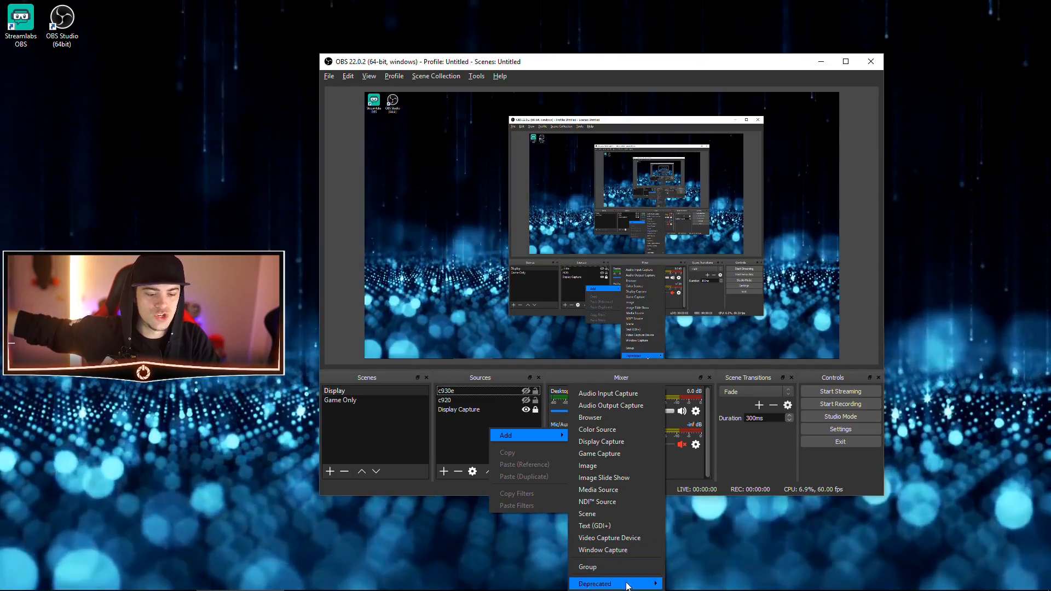
mouse_move(638, 585)
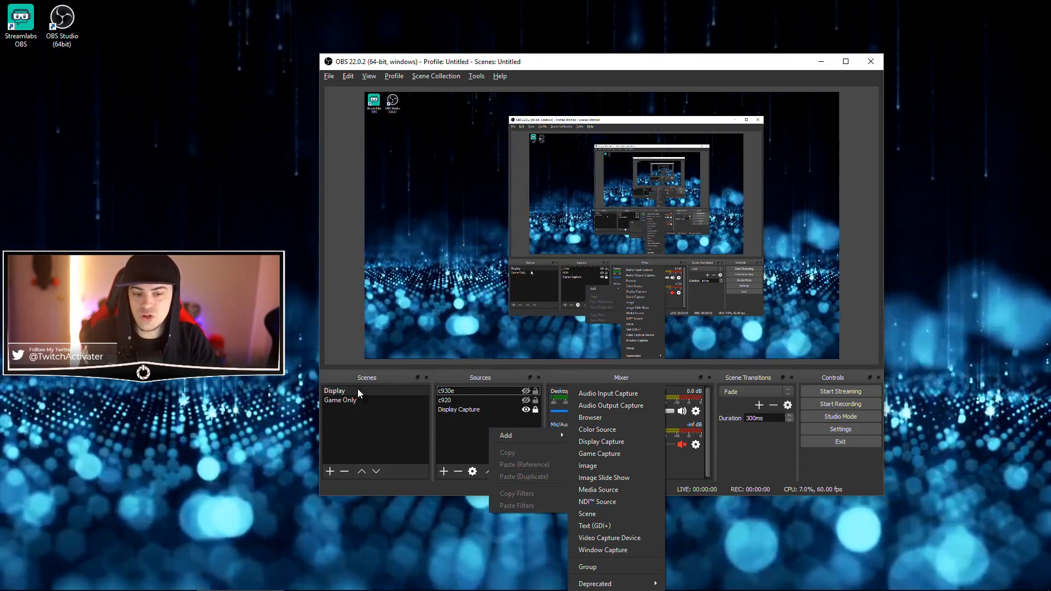
mouse_move(559, 434)
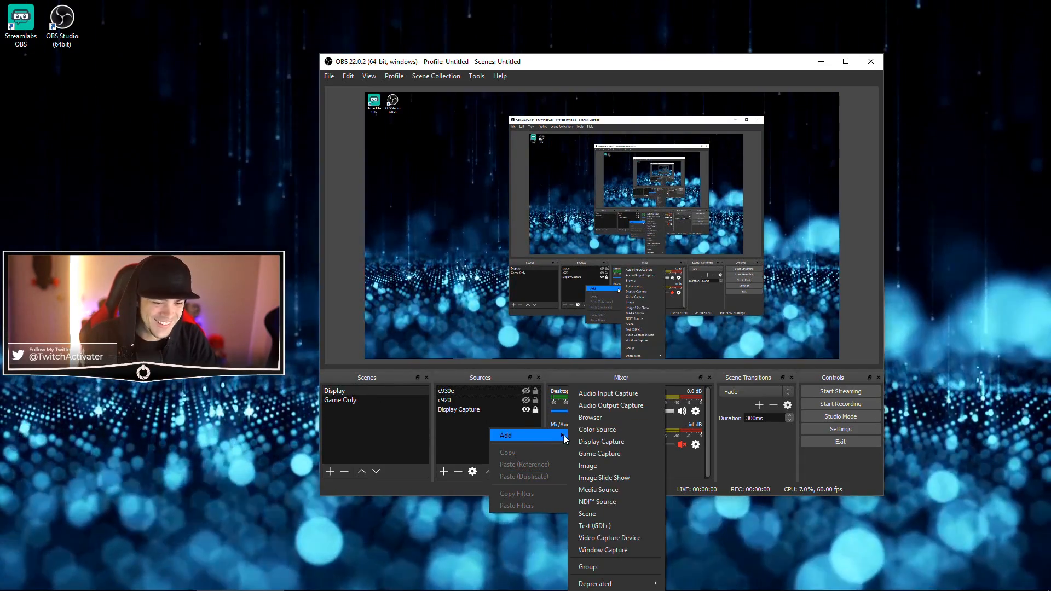
left_click(446, 425)
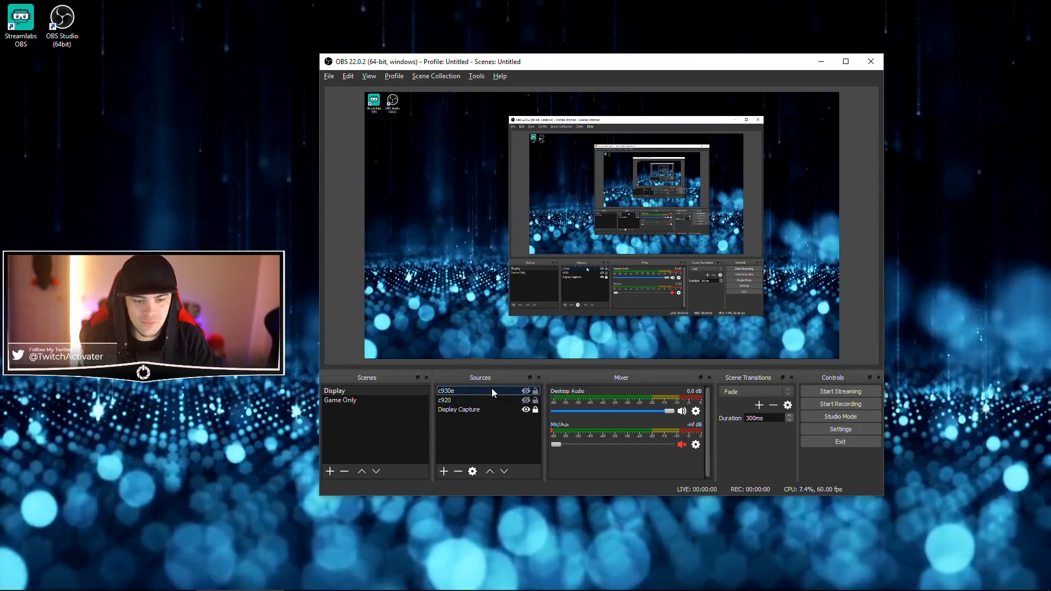
Show the c930e webcam, move it to the canvas's lower-right area and back to the upper left, and hide it
left_click(526, 391)
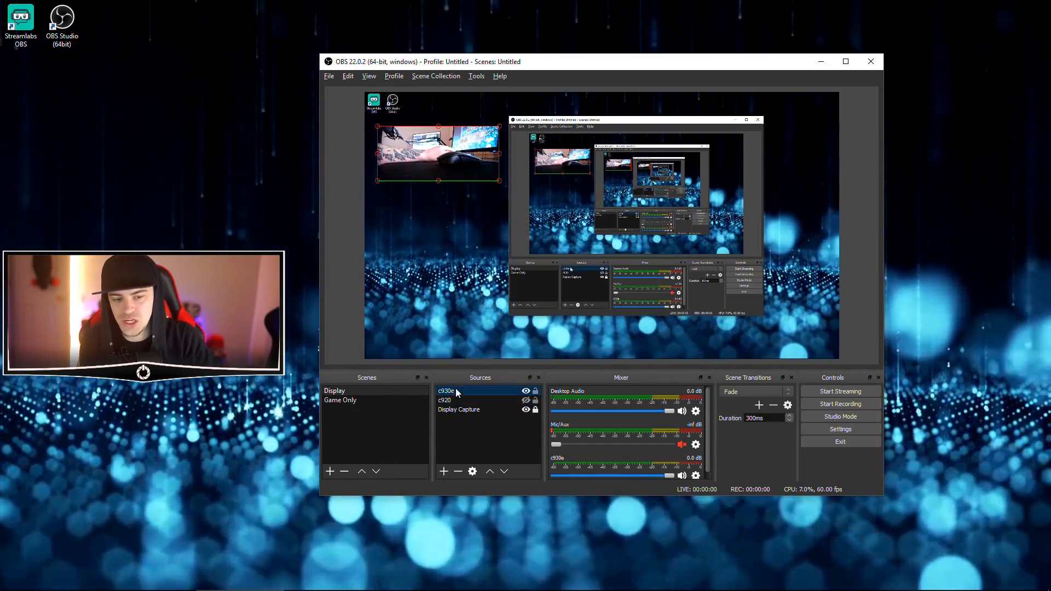
left_click_drag(422, 146, 746, 293)
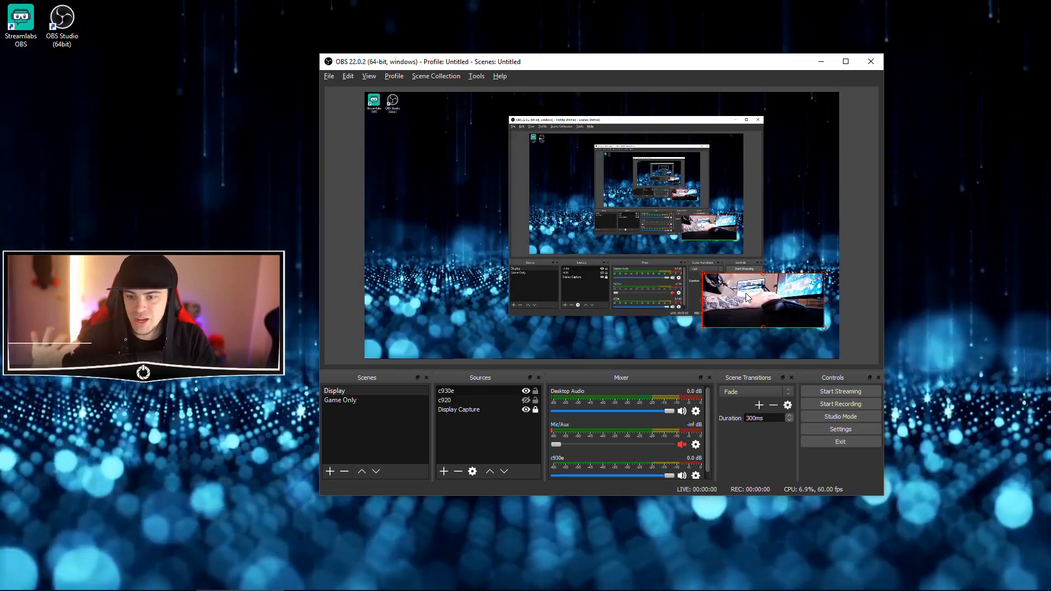
left_click_drag(745, 293, 401, 148)
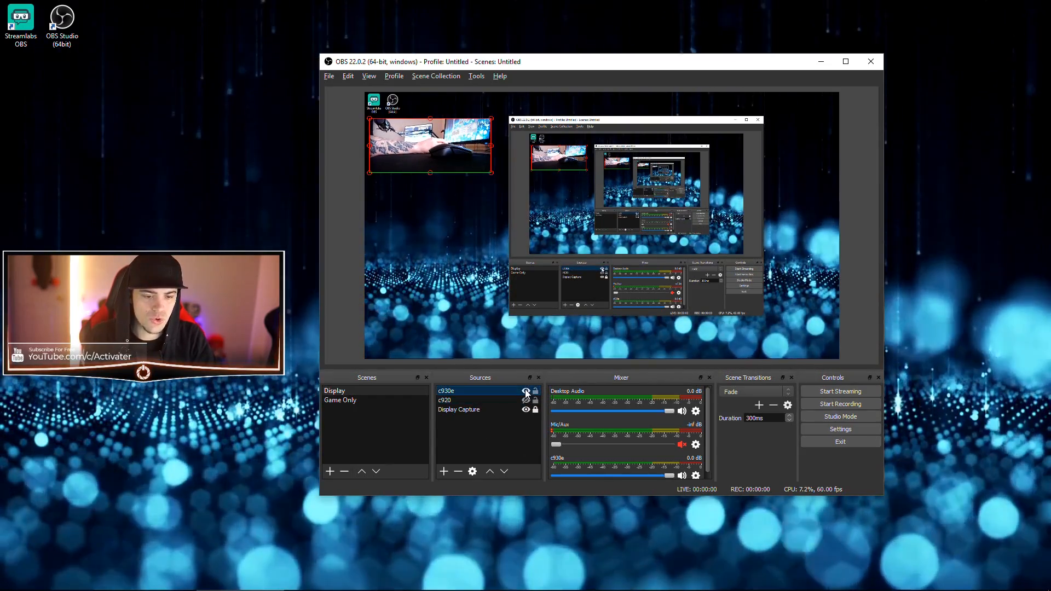
left_click(526, 391)
Add a Media Source to the Display scene, view its local file selection, and cancel without choosing a file
right_click(492, 435)
mouse_move(514, 438)
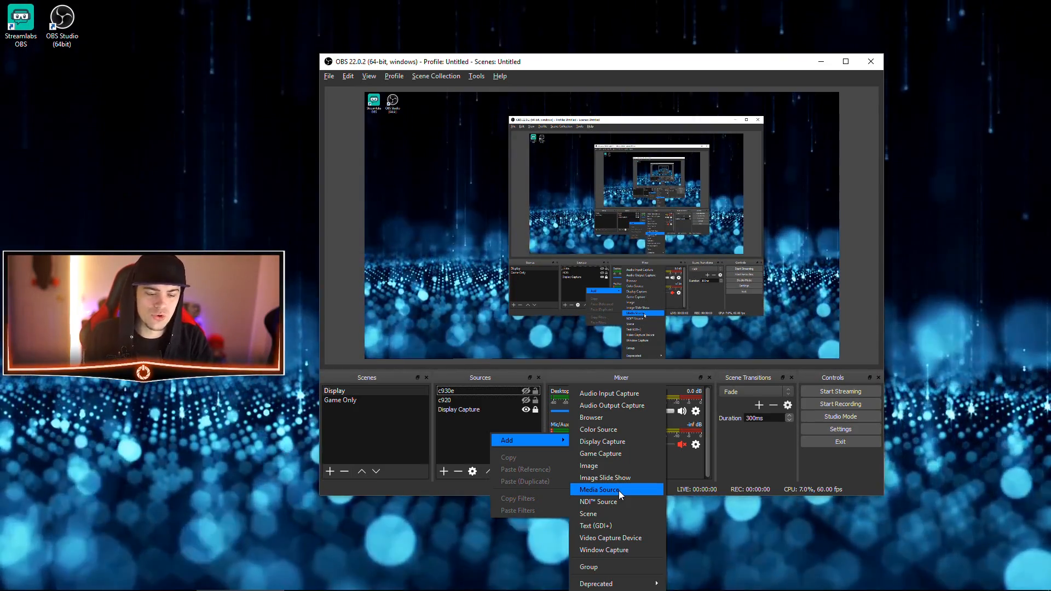
left_click(619, 490)
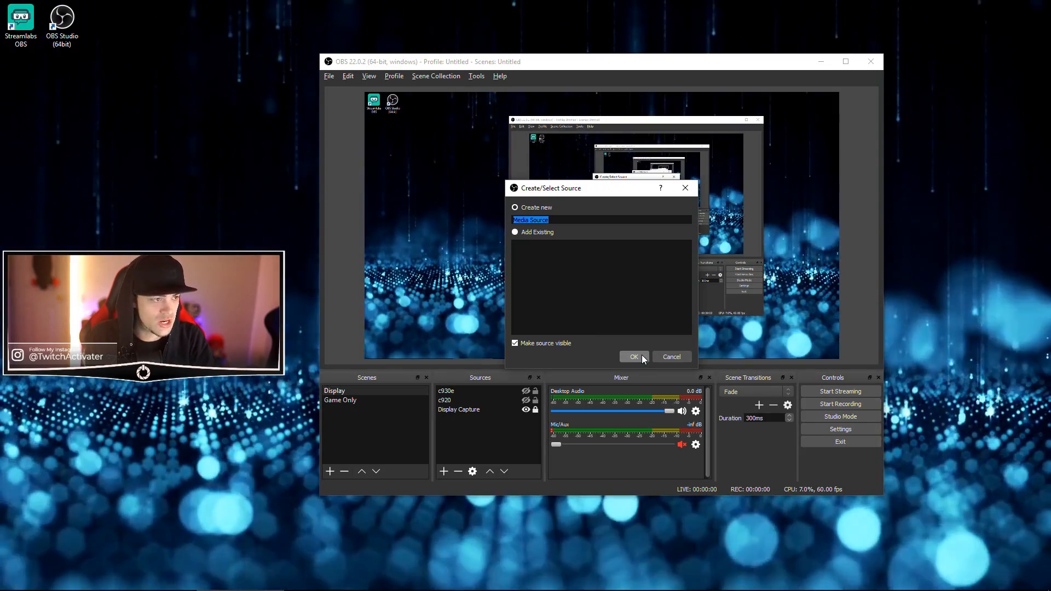
left_click(636, 356)
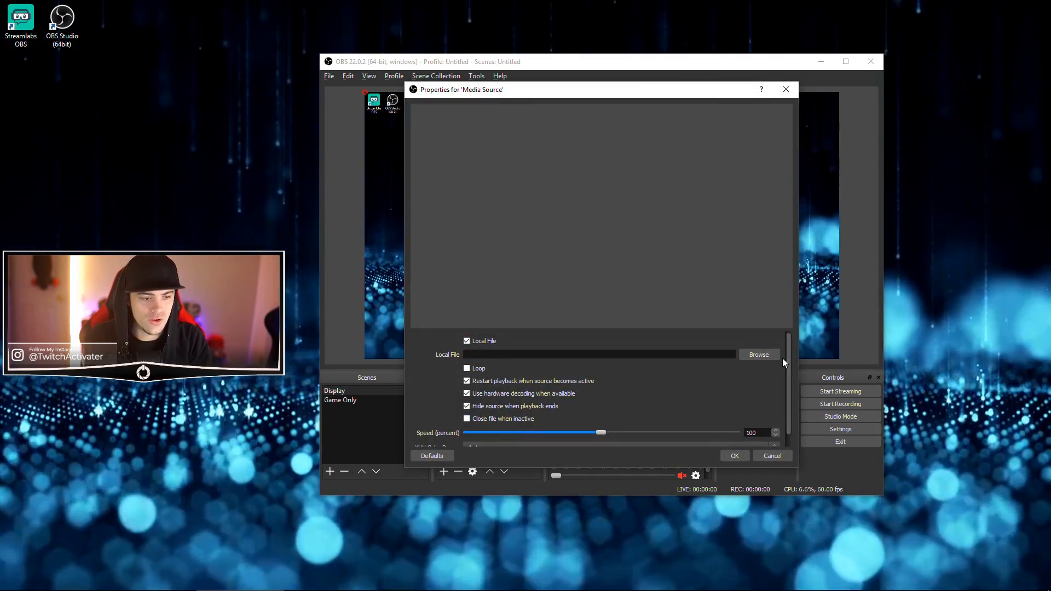
left_click(759, 354)
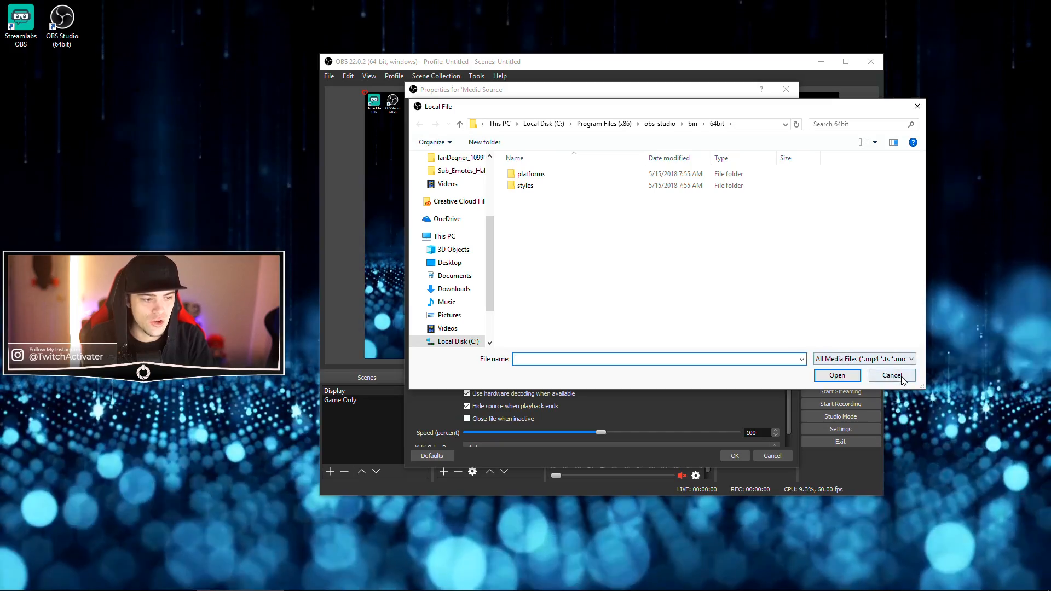
left_click(891, 374)
left_click(771, 456)
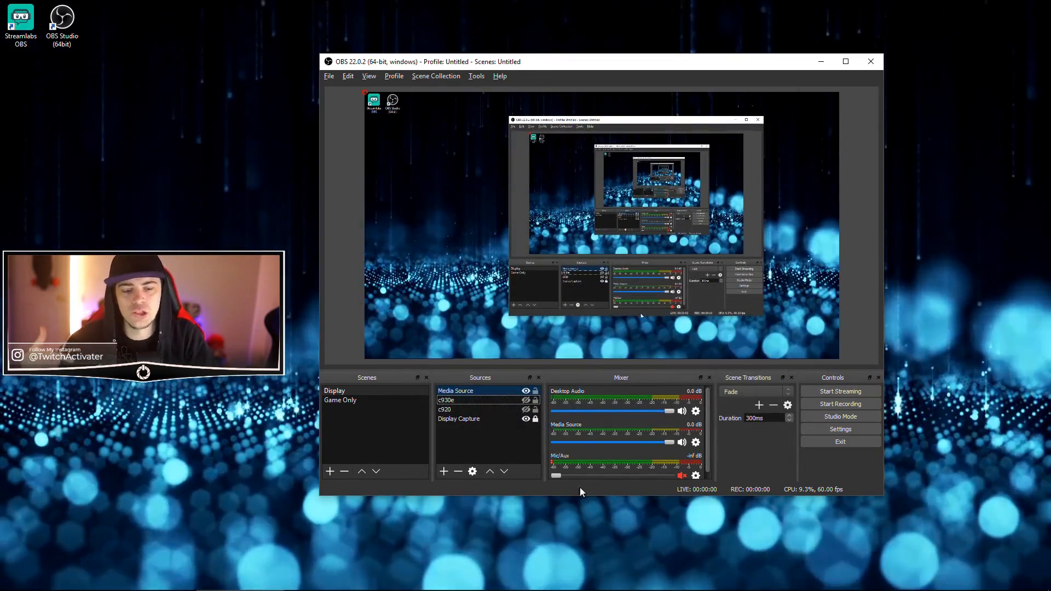
Look at the Media Source's available options and remove the source from the Display scene
right_click(464, 391)
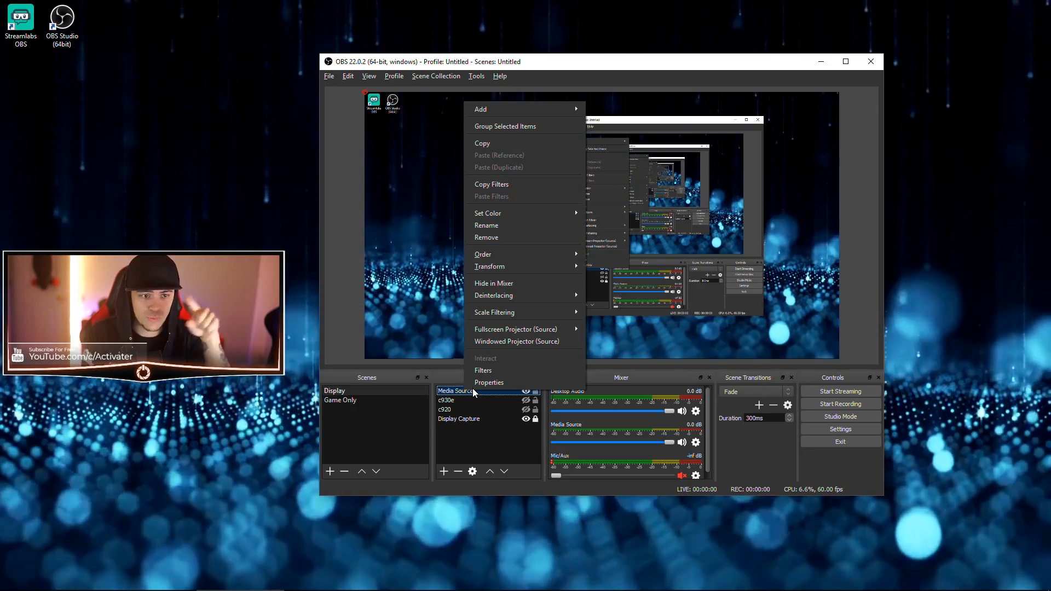
left_click(484, 429)
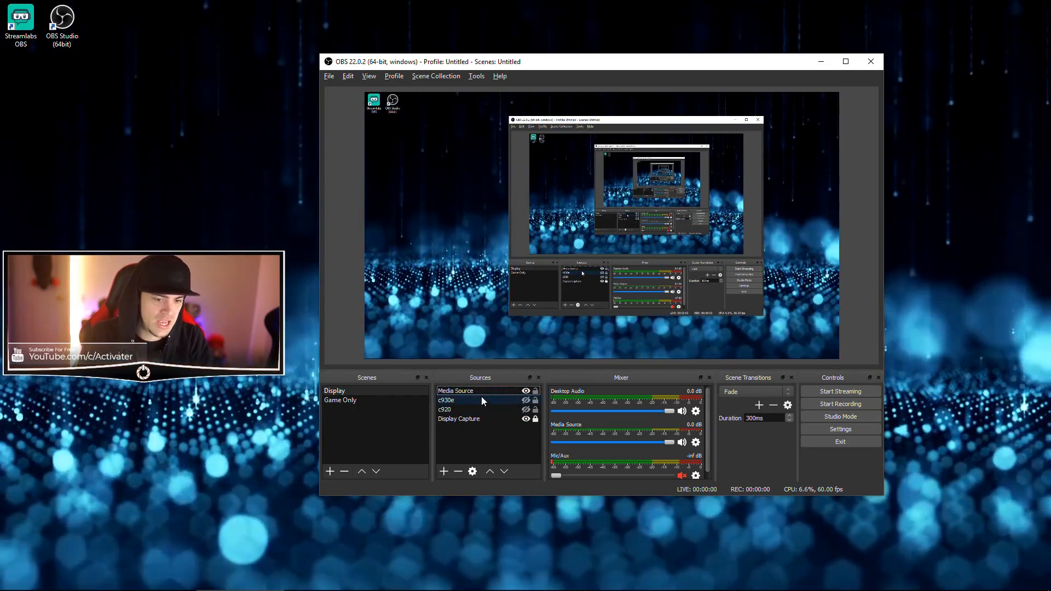
right_click(481, 390)
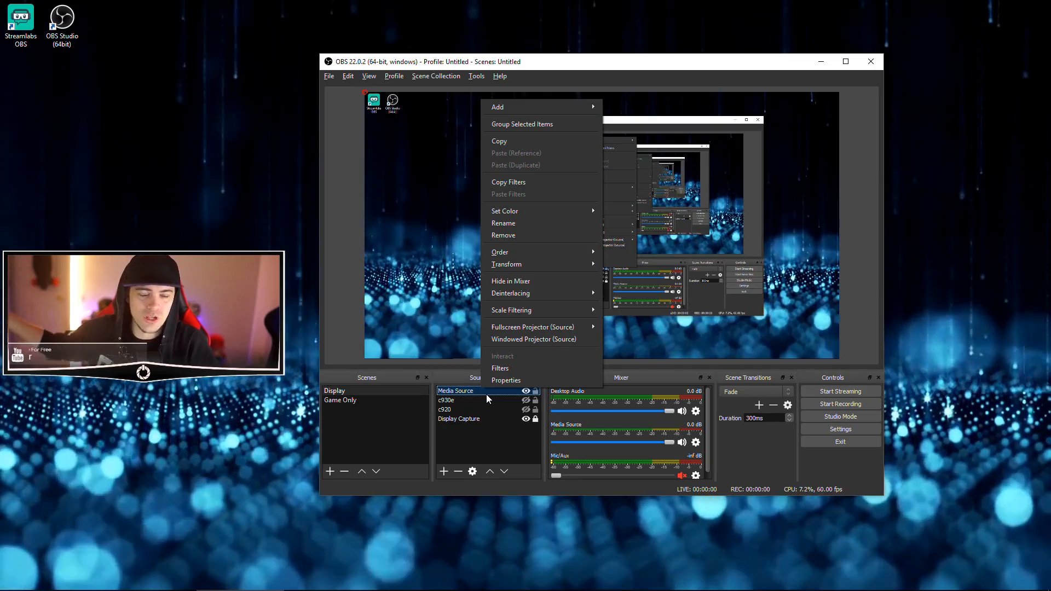
left_click(487, 398)
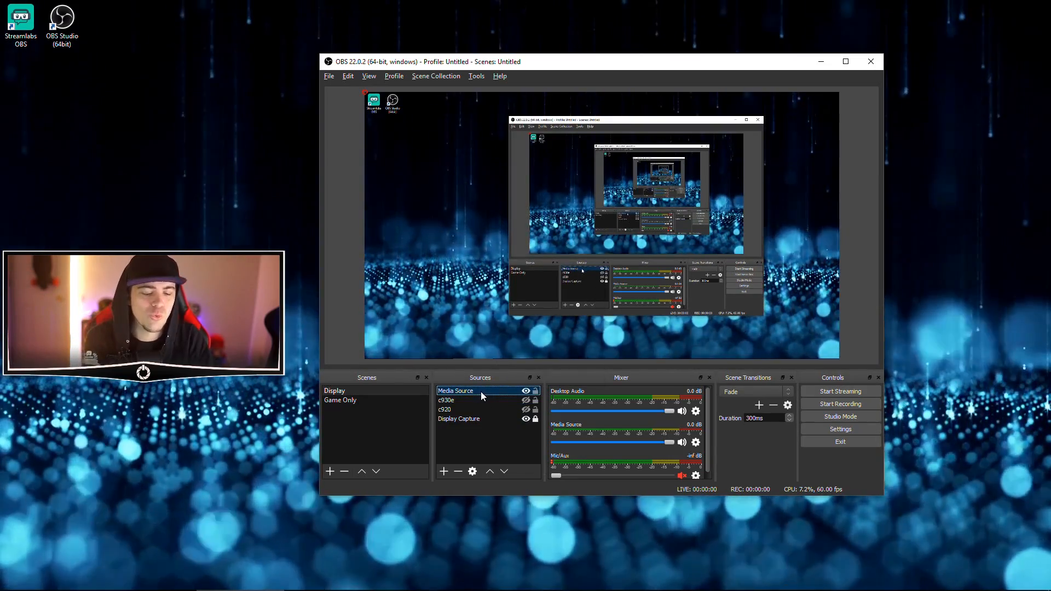
key("Delete")
left_click(636, 300)
View the list of source types that can be added to the Display scene, without adding one
right_click(500, 446)
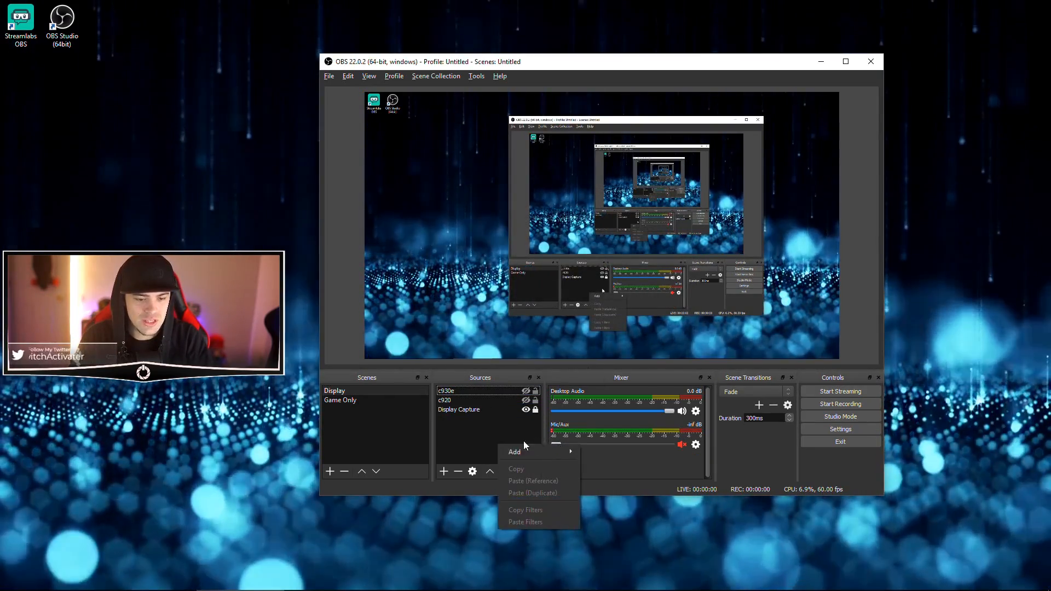
mouse_move(533, 451)
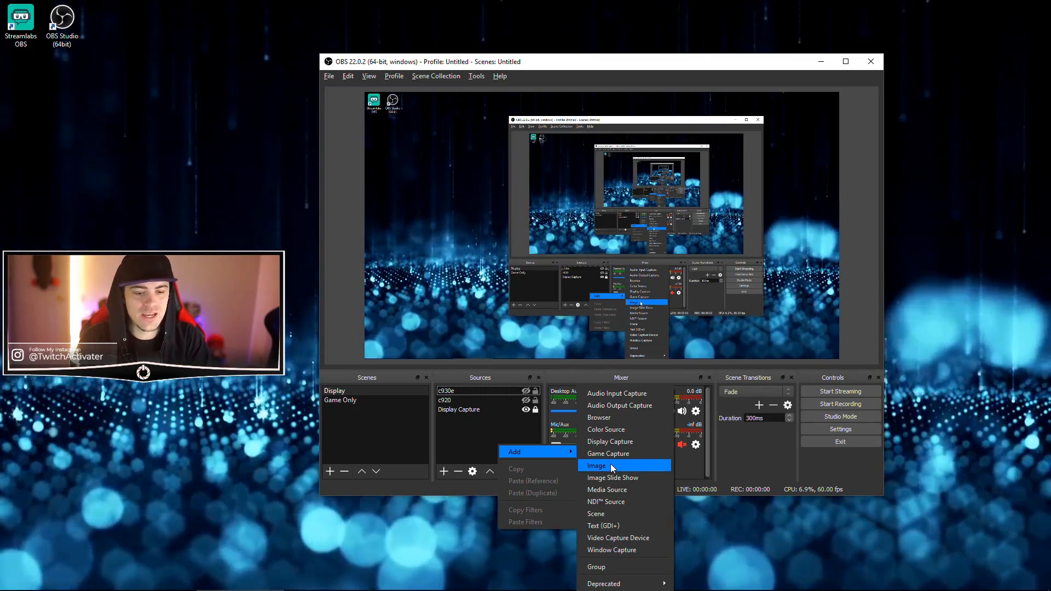
left_click(468, 436)
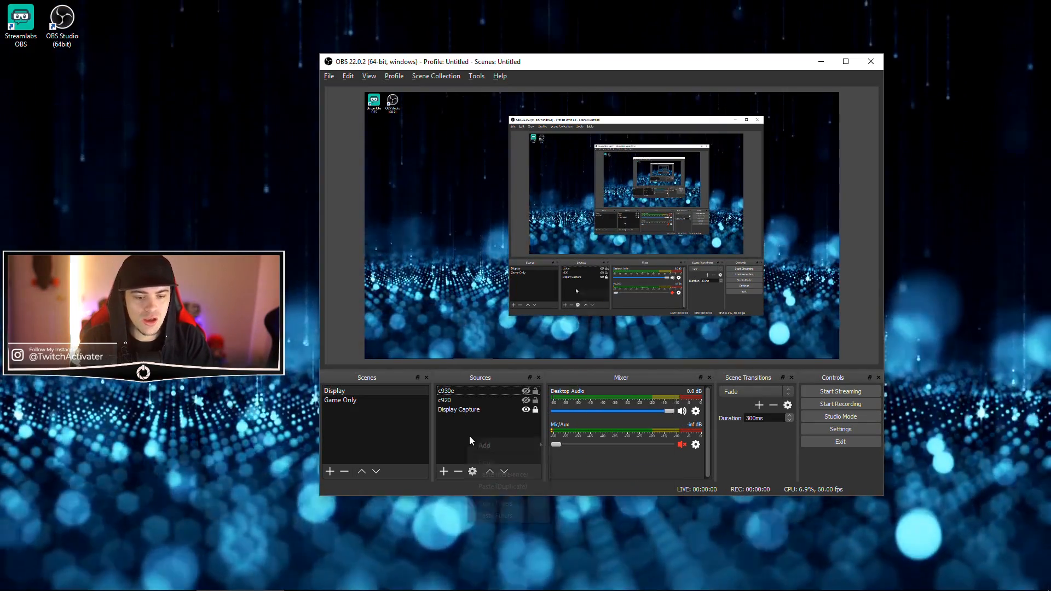
Create a new Game Capture source, examine its capture modes and remaining options, and cancel without keeping it
right_click(469, 439)
mouse_move(531, 446)
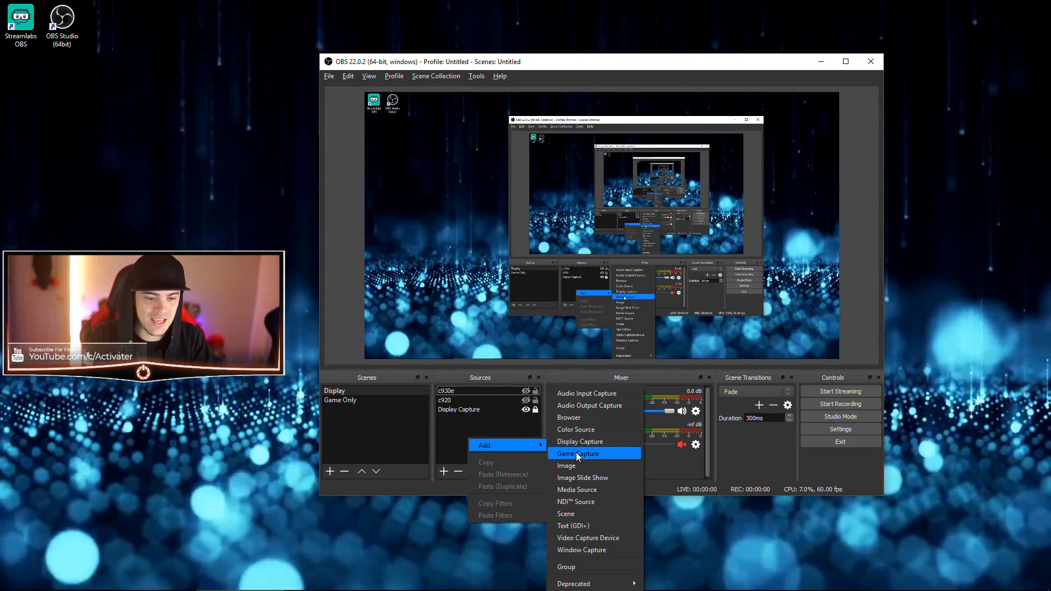
left_click(576, 452)
left_click(629, 354)
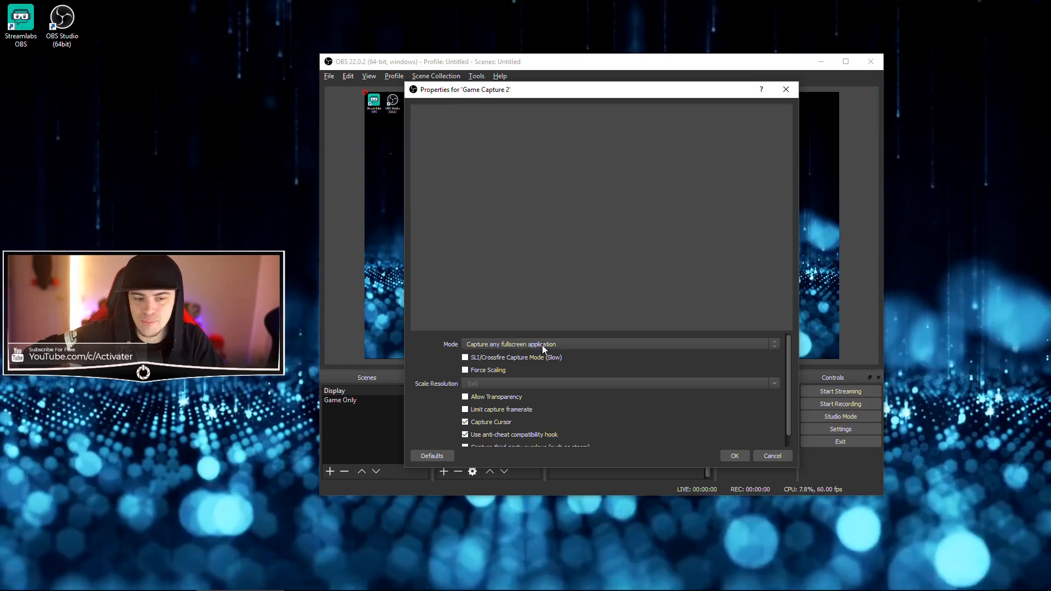
left_click(542, 344)
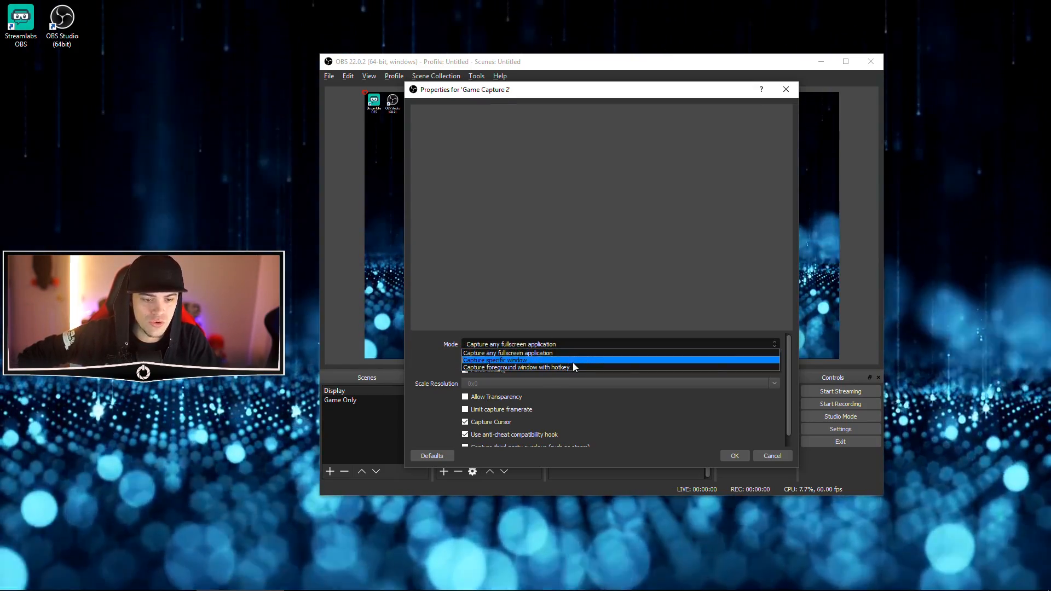
left_click(581, 343)
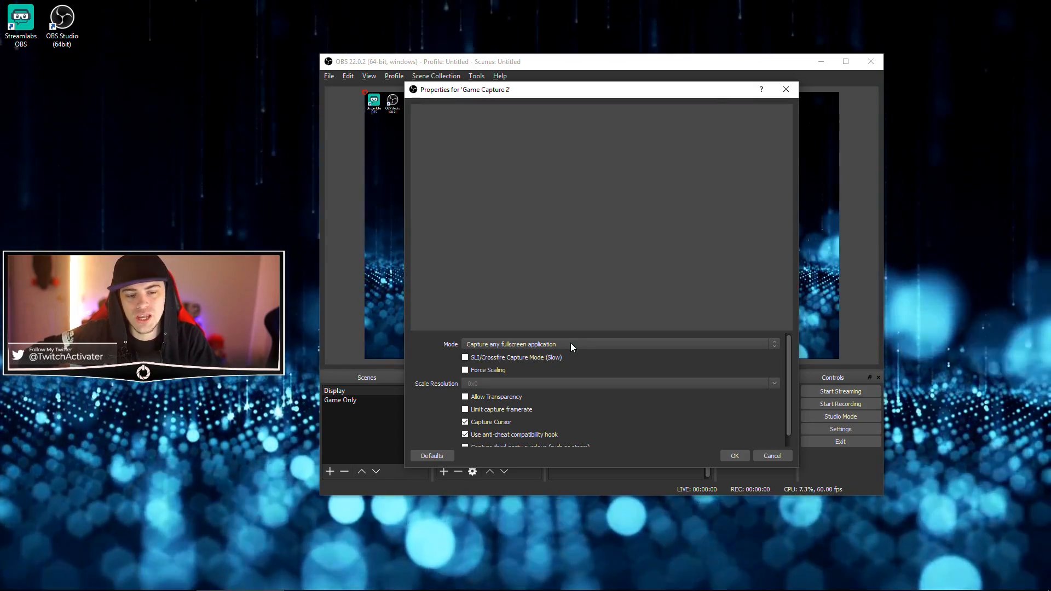
scroll(583, 378, "down", 1)
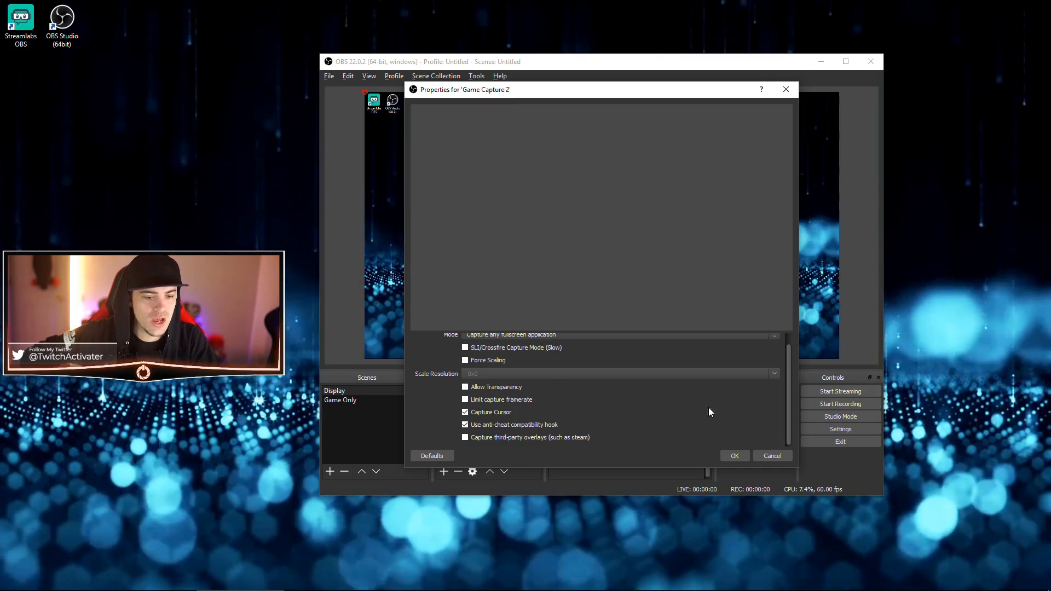
scroll(606, 426, "up", 1)
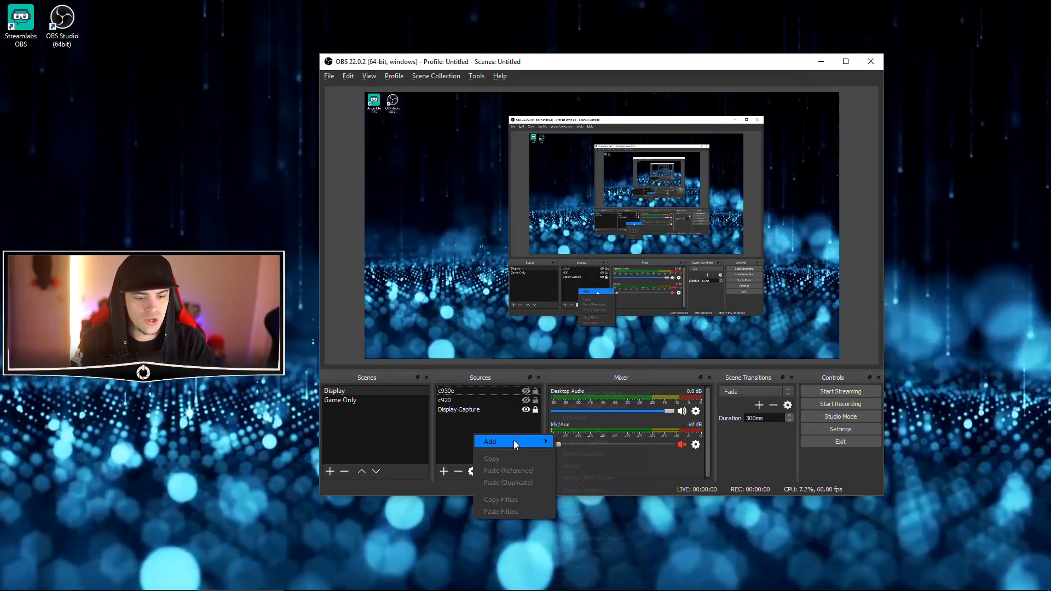
Add a Color Source to the Display scene, enlarge it on the canvas and shift it to the right
mouse_move(514, 440)
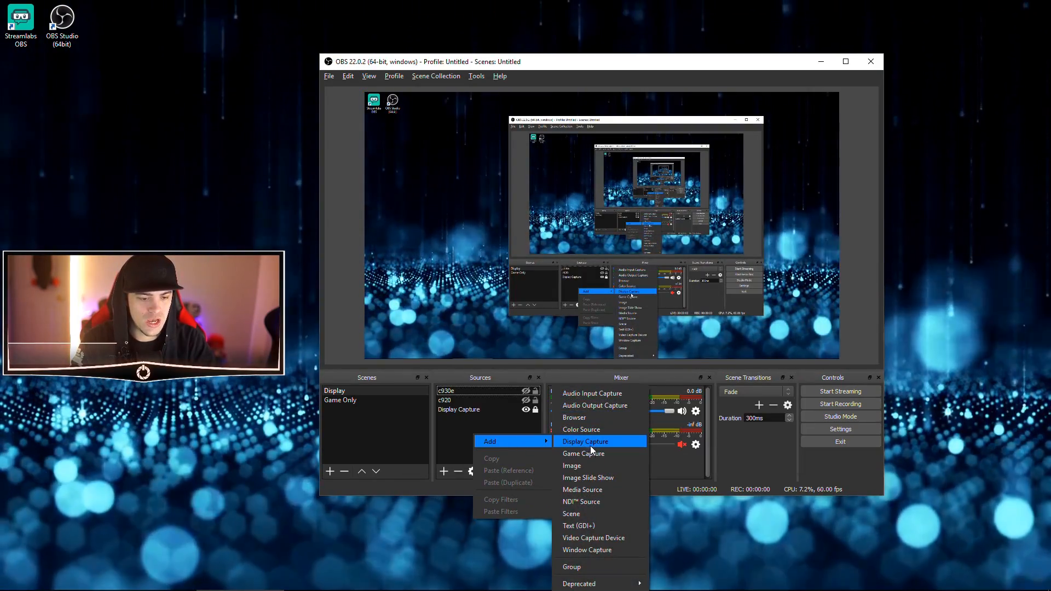
left_click(600, 431)
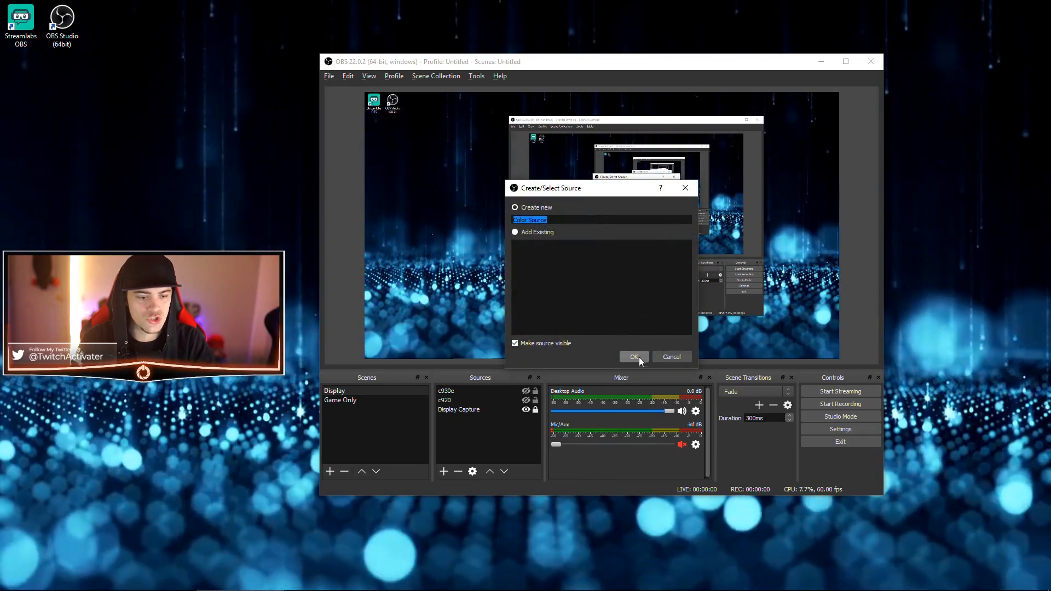
left_click(636, 357)
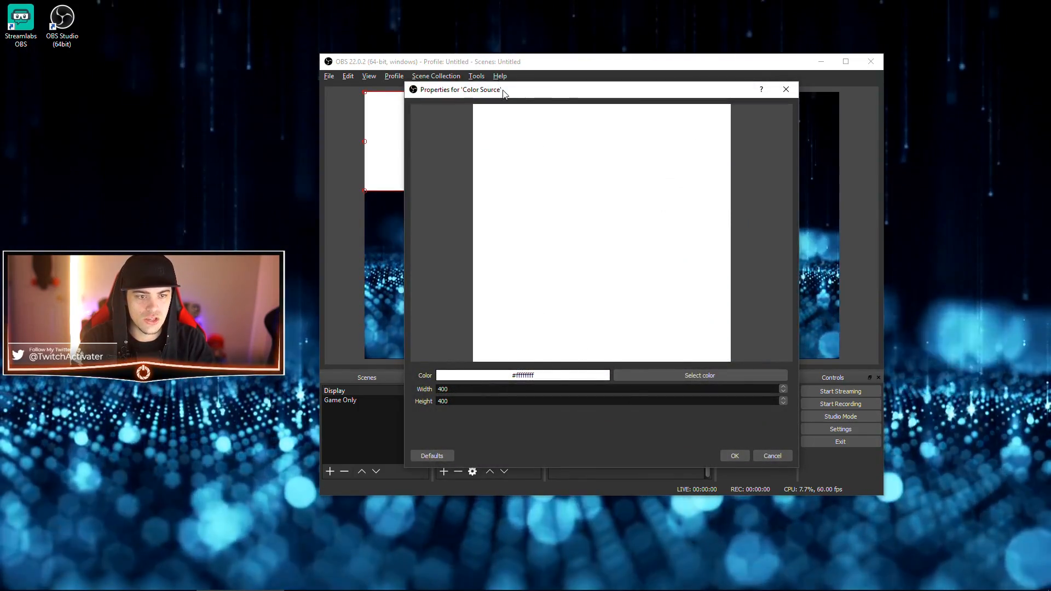
left_click_drag(502, 90, 706, 92)
left_click_drag(465, 192, 565, 293)
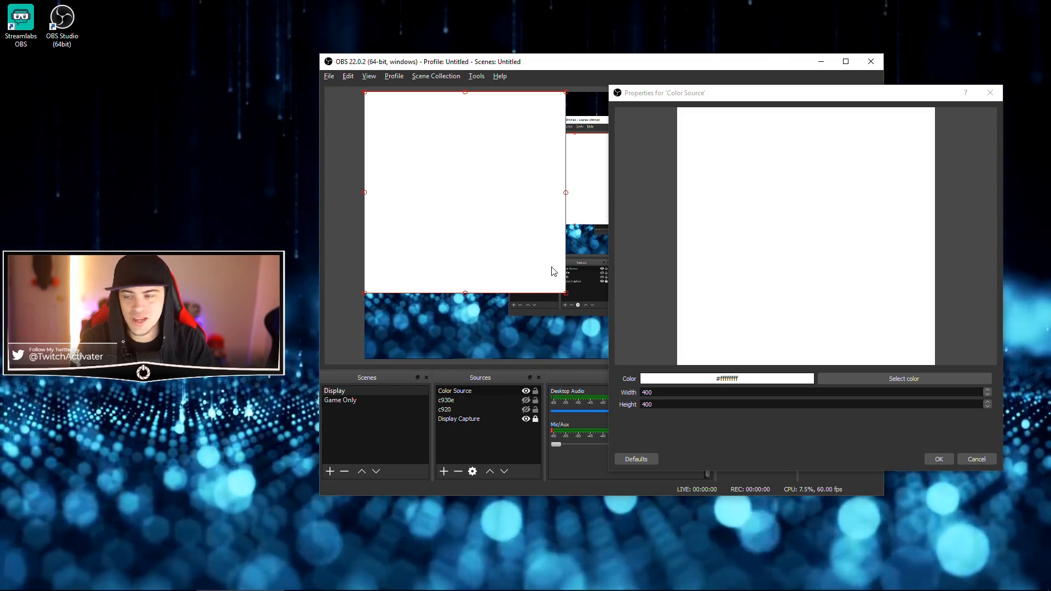
left_click_drag(484, 204, 520, 210)
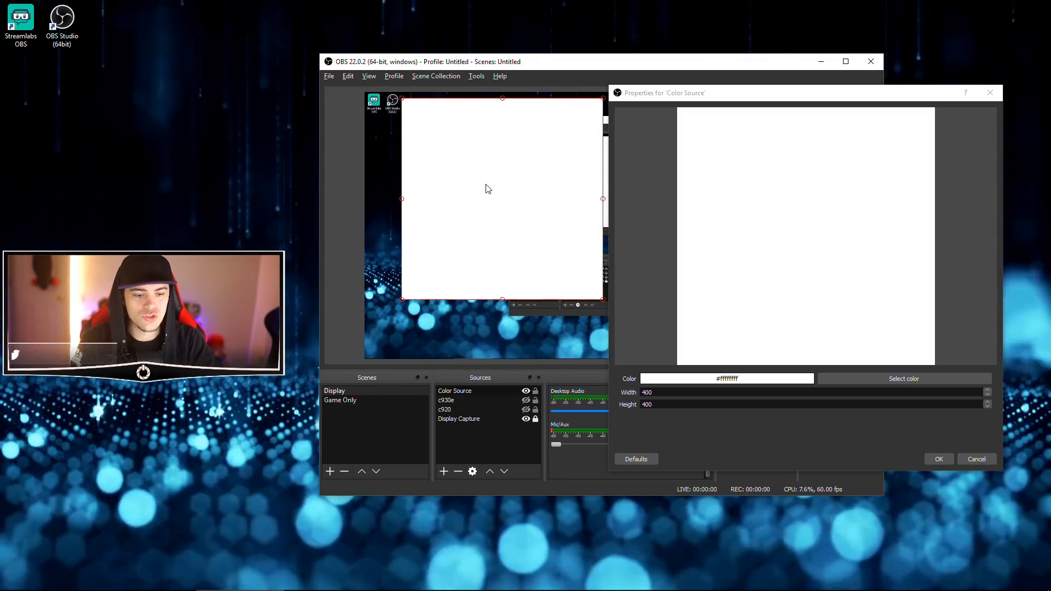
Show the c930e webcam, order the Color Source beneath it, and move the color block behind the webcam image
left_click(526, 400)
left_click_drag(483, 389, 483, 401)
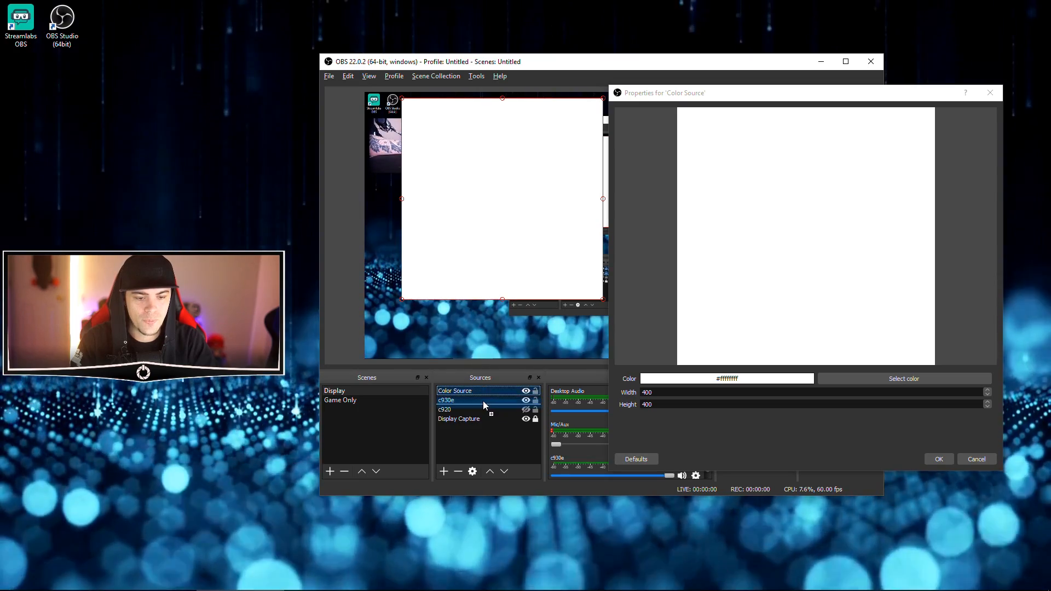
left_click_drag(525, 228, 483, 238)
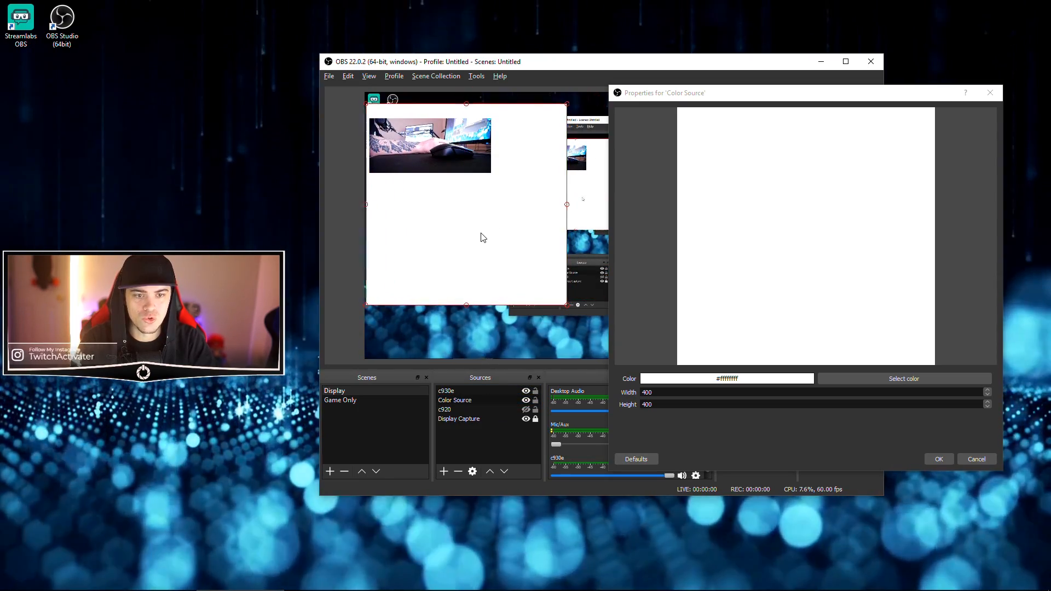
Set the Color Source's color to #aa0000, shrink it to a thin border around the c930e webcam, and close its properties
left_click(835, 380)
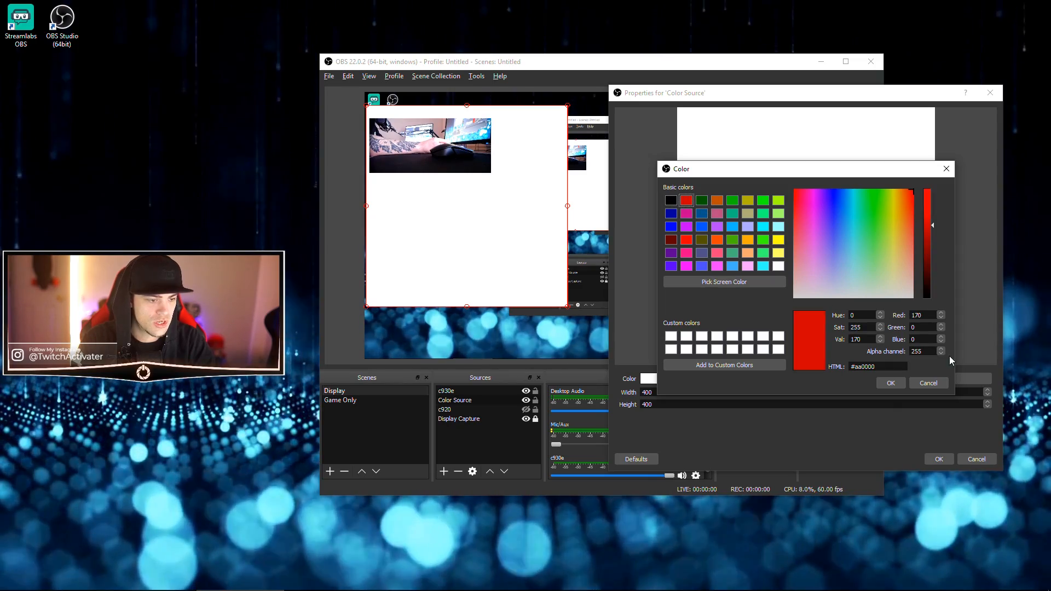
left_click(891, 383)
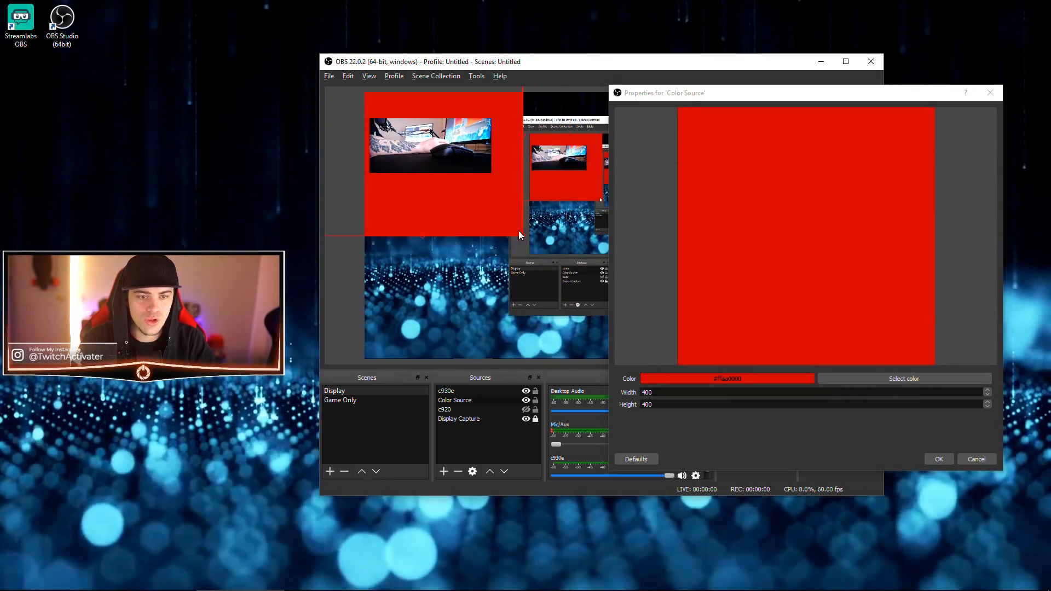
left_click_drag(518, 231, 437, 179)
left_click_drag(431, 106, 431, 112)
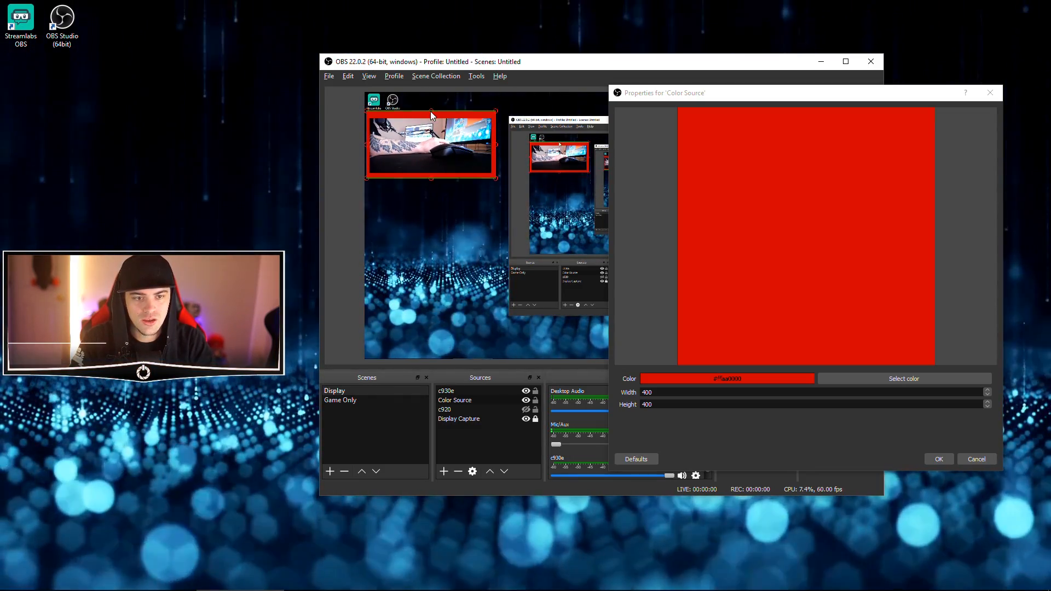
left_click(988, 92)
left_click(811, 300)
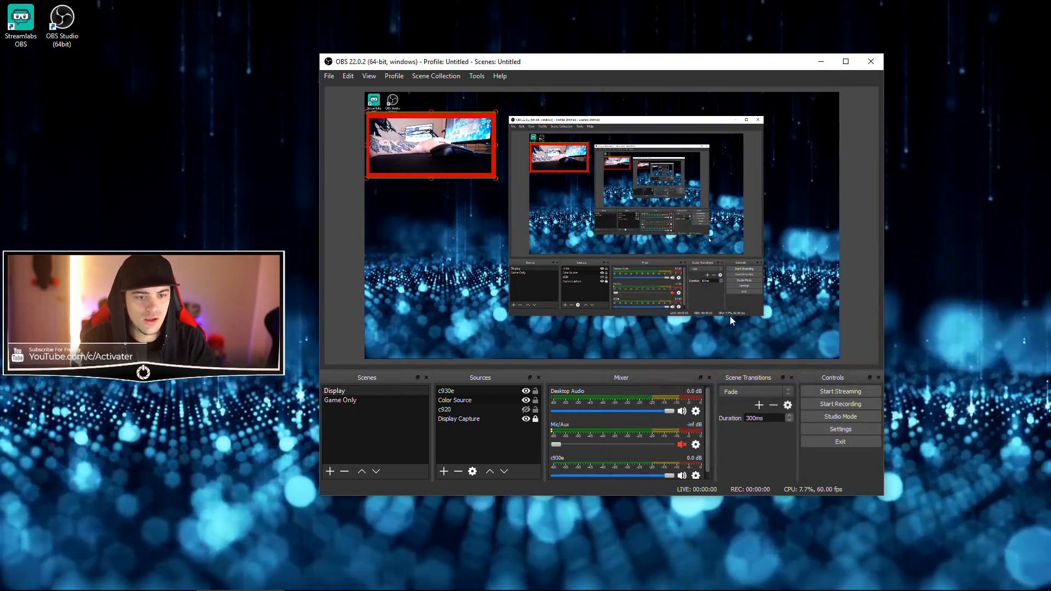
Move the c930e webcam toward the canvas center, drag the red block away separately, and remove the Color Source from the scene
left_click(544, 154)
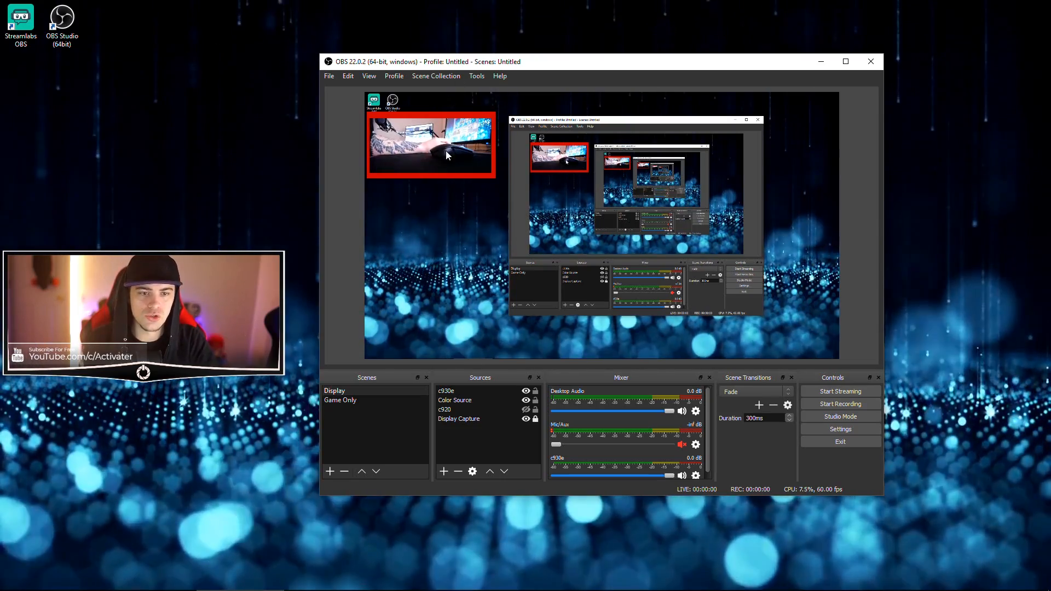
left_click_drag(461, 152, 627, 190)
left_click_drag(459, 157, 466, 196)
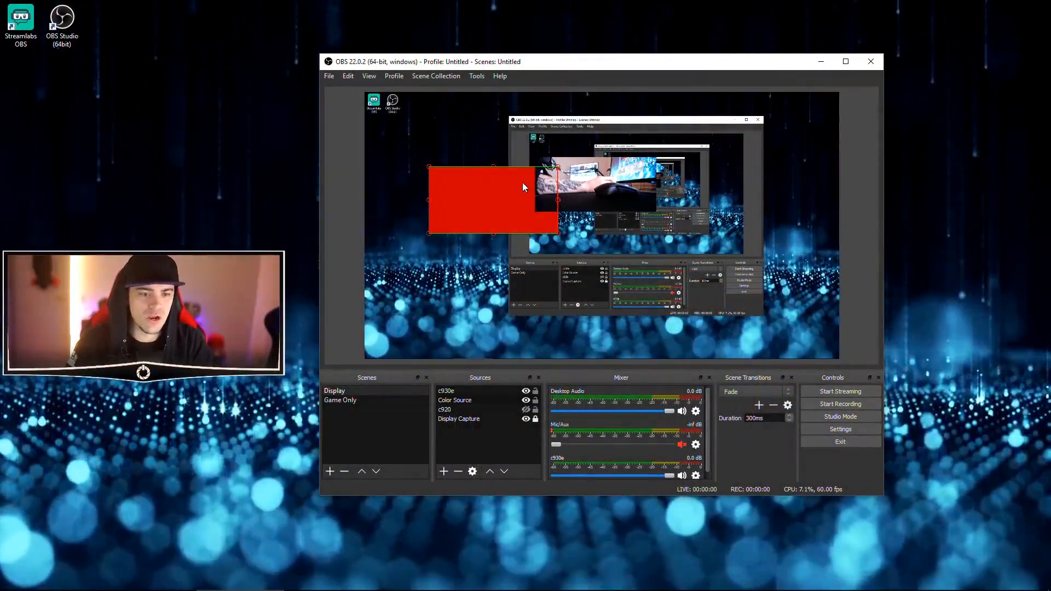
left_click_drag(493, 195, 454, 205)
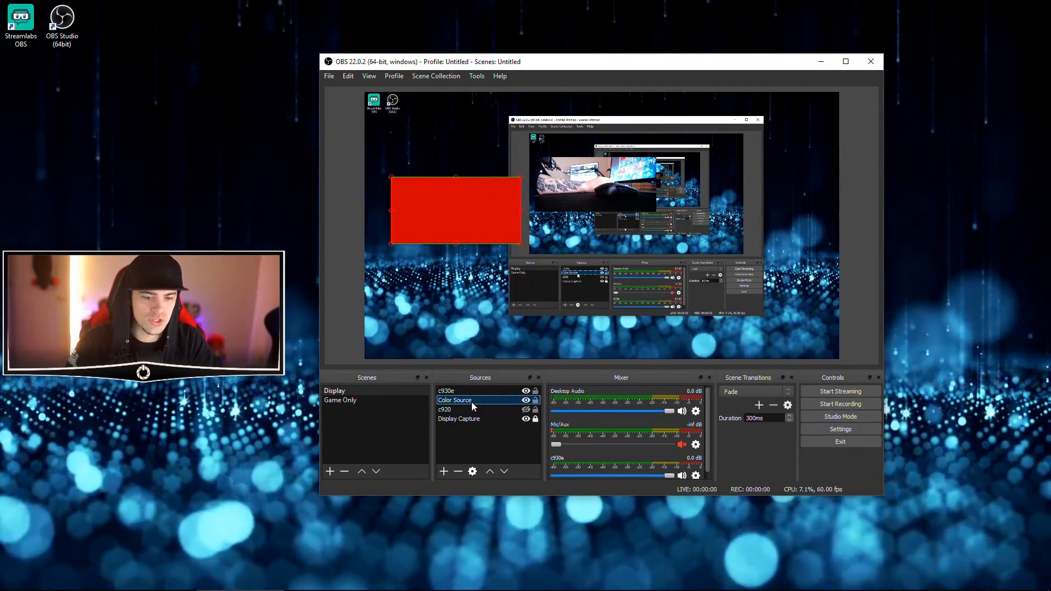
key("Delete")
left_click(631, 296)
Add a Browser source to the Display scene with a YouTube video URL, 800 by 600 size and 60 FPS
right_click(486, 452)
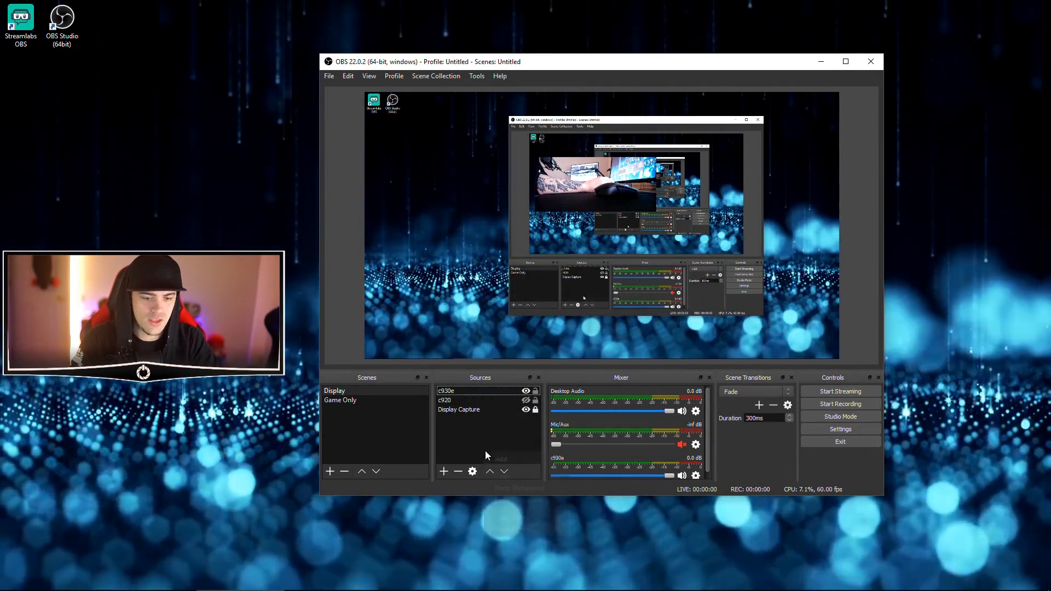
mouse_move(517, 461)
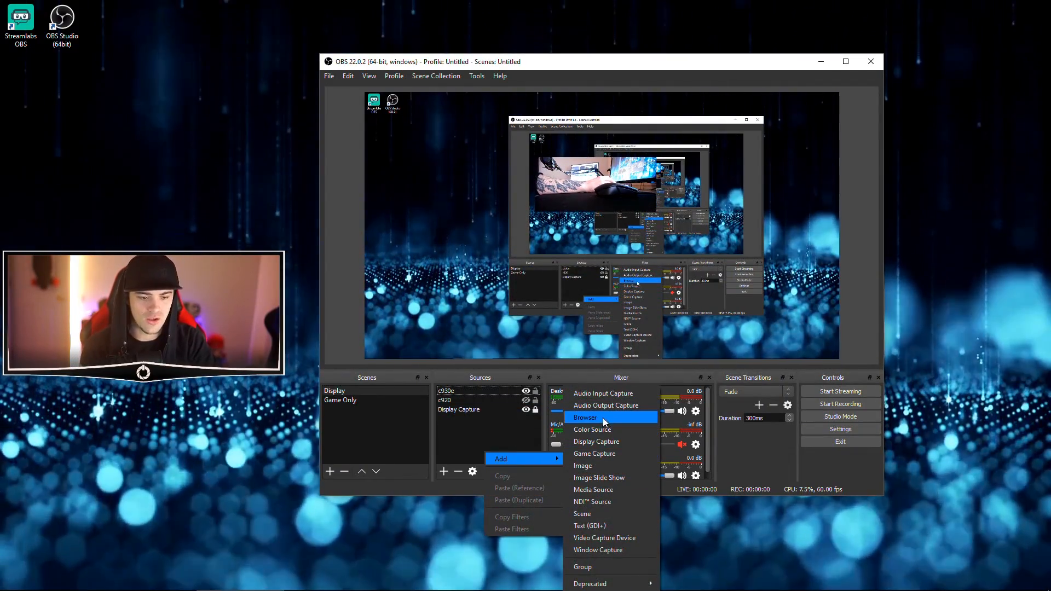
left_click(602, 418)
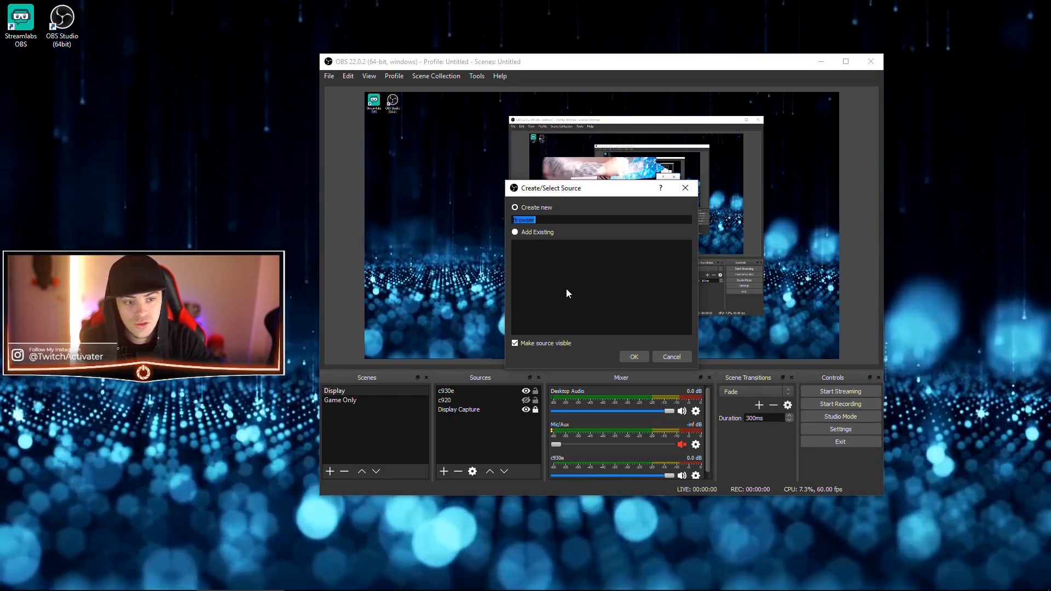
left_click(633, 356)
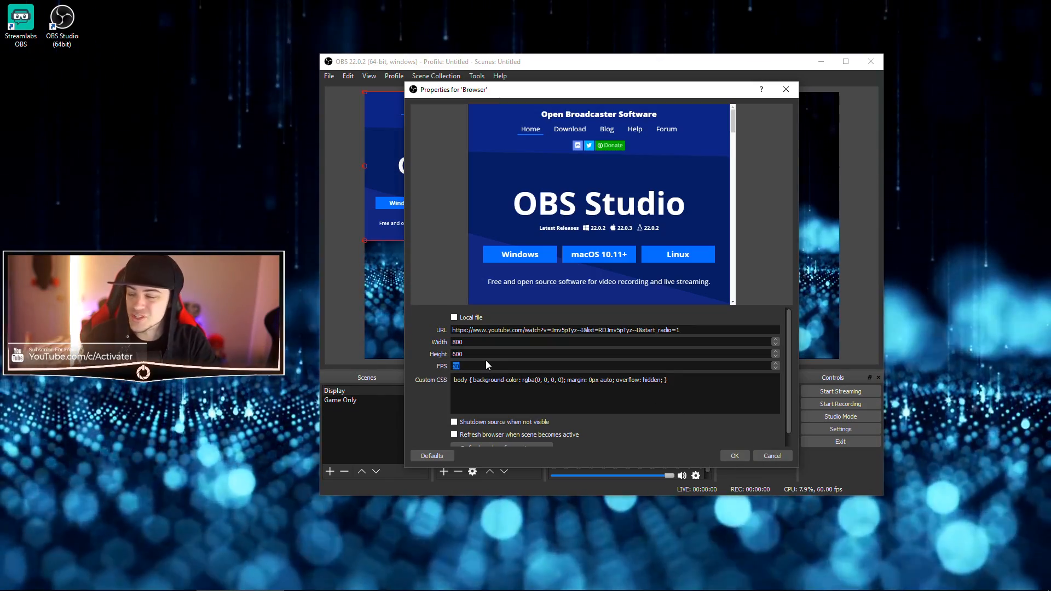
type("60")
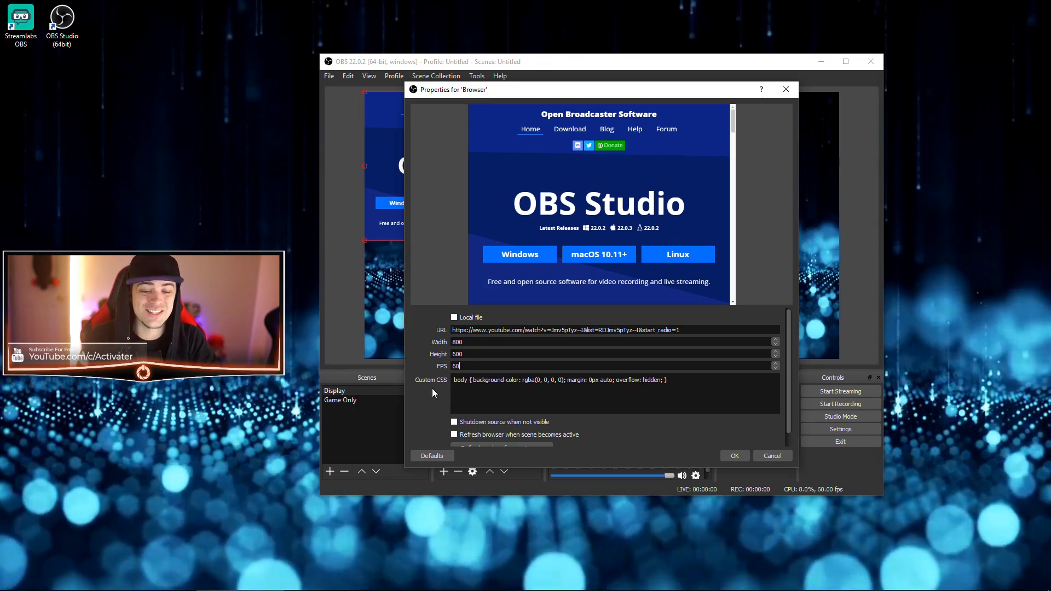
scroll(432, 389, "down", 1)
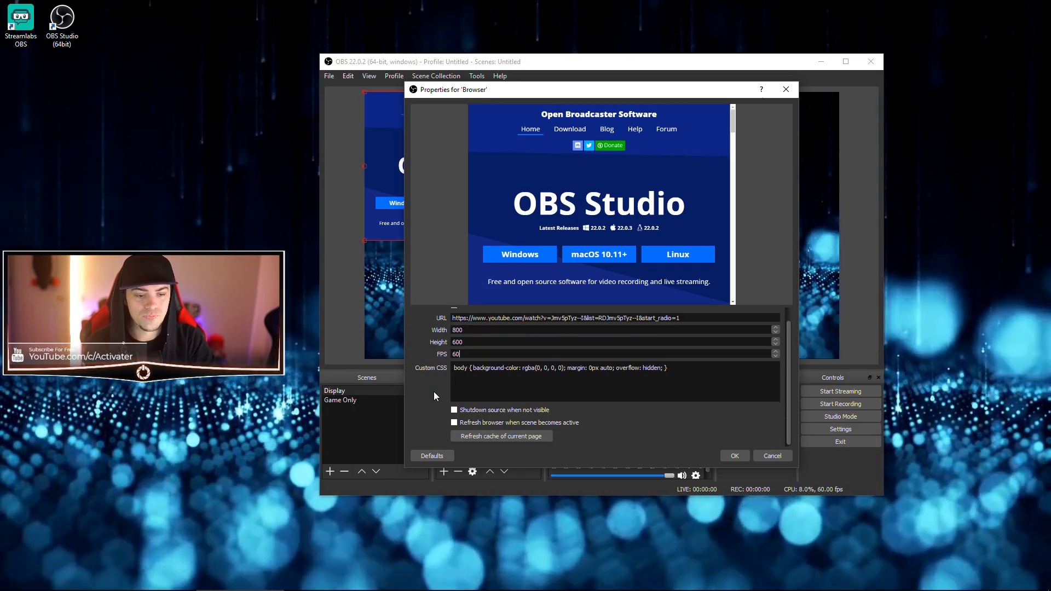
scroll(582, 423, "up", 1)
left_click(730, 456)
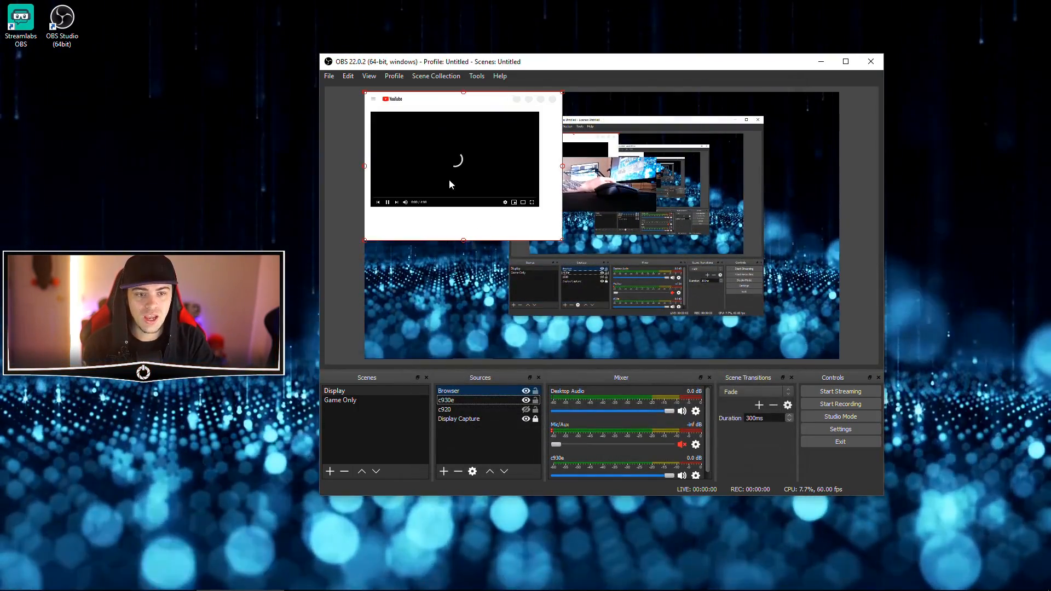
Move the Browser source over the webcam and back toward the canvas's upper left, and remove it from the Display scene
left_click_drag(449, 180, 575, 207)
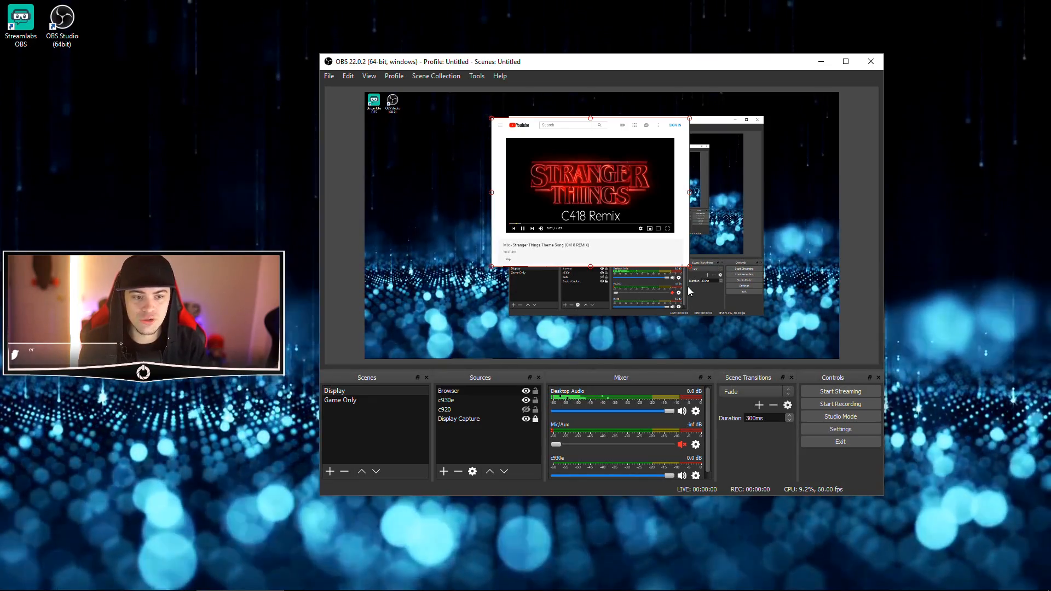
left_click(564, 198)
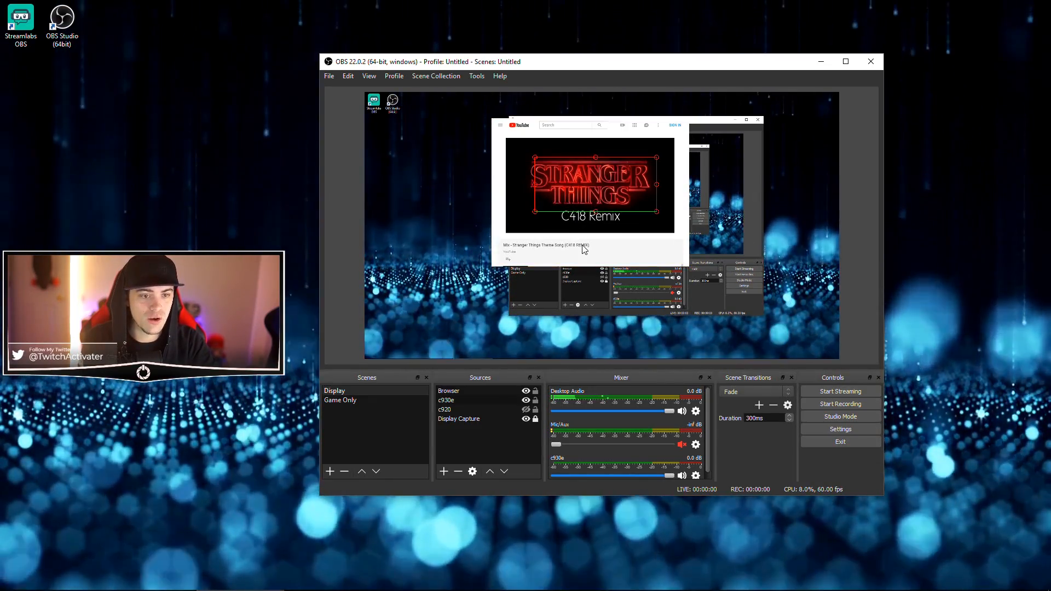
left_click_drag(579, 247, 471, 233)
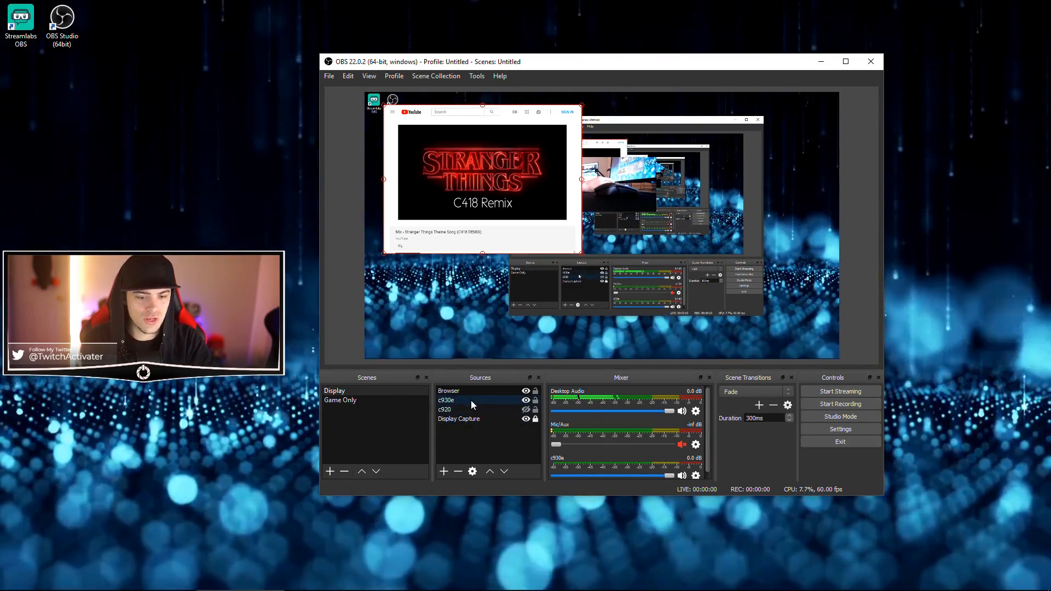
left_click(467, 392)
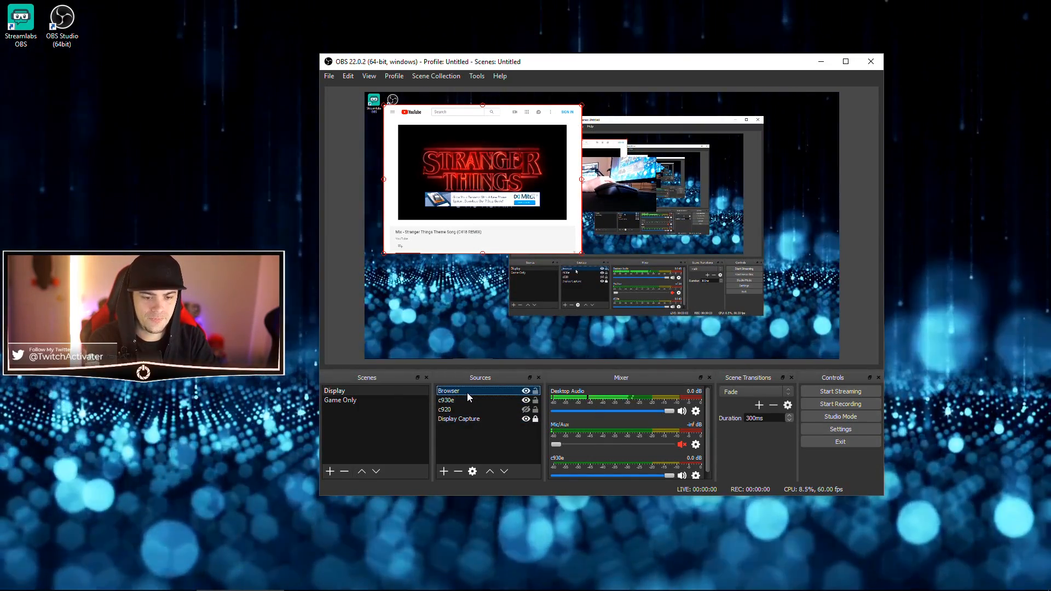
key("Delete")
left_click(630, 295)
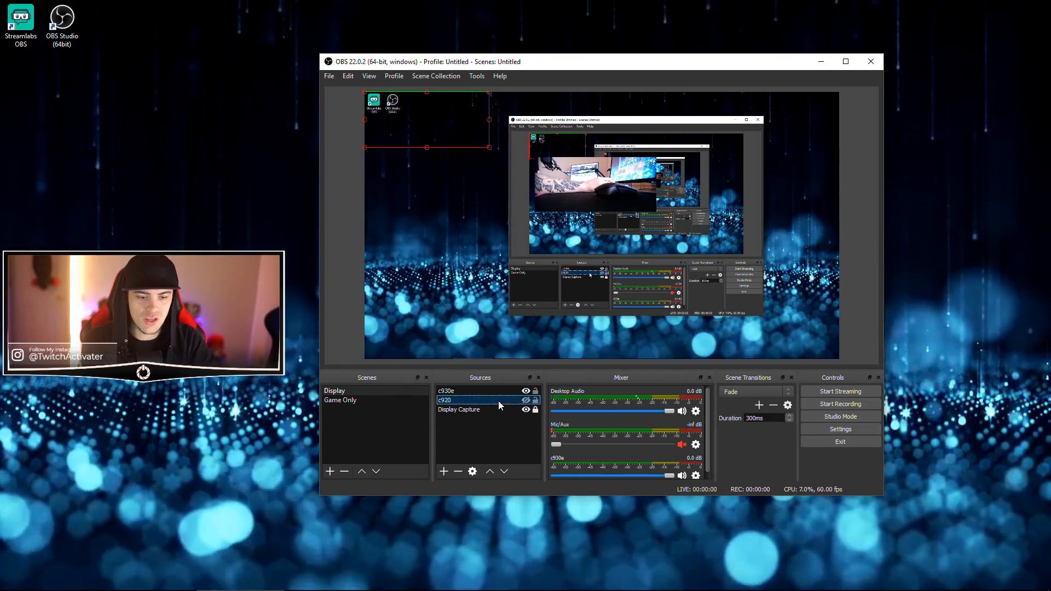
Move the hidden c920 source down from the canvas's upper-left corner in the Display scene and hide the c930e webcam
left_click_drag(440, 134, 438, 190)
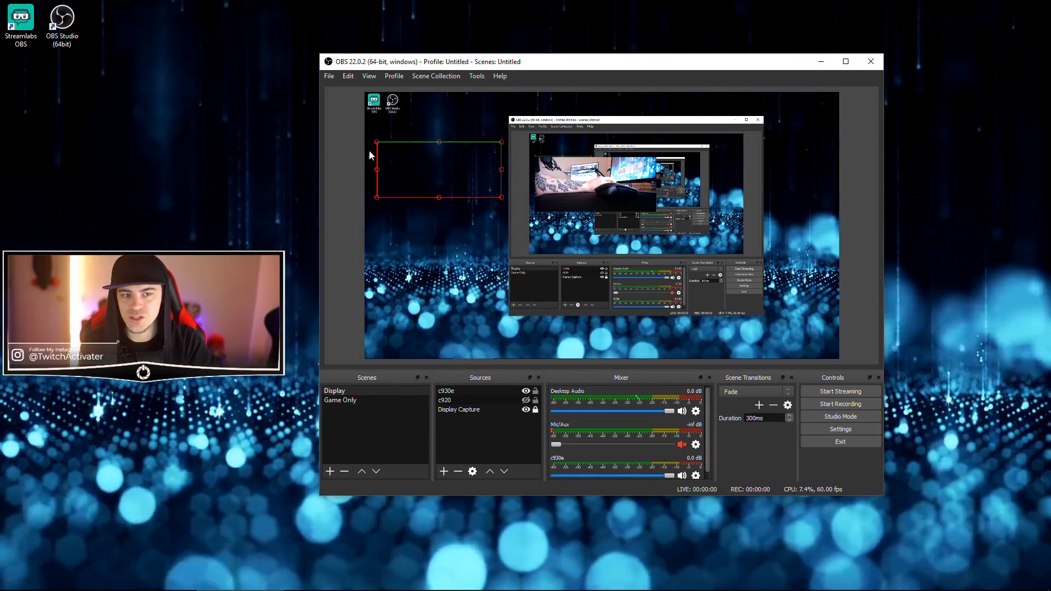
mouse_move(458, 166)
left_mouse_down()
mouse_move(458, 187)
mouse_move(460, 162)
mouse_move(451, 178)
left_mouse_up()
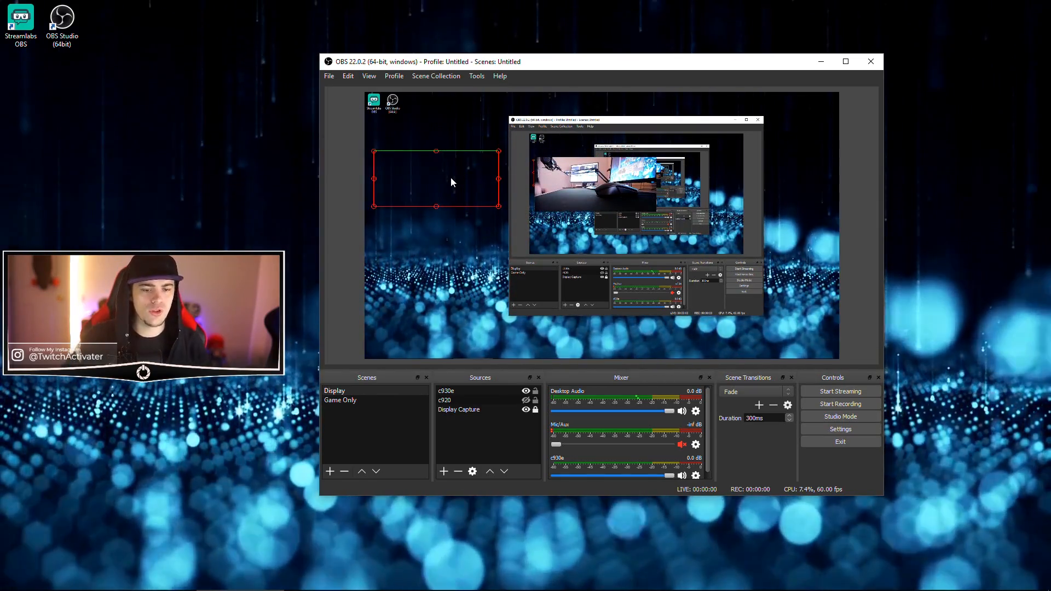
left_click(526, 391)
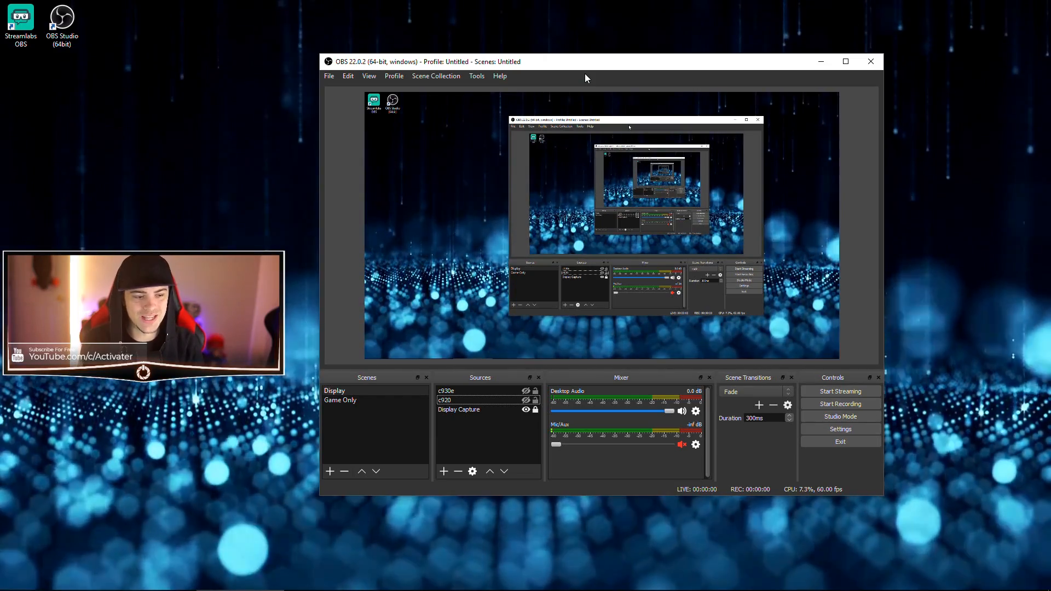
right_click(491, 436)
mouse_move(547, 441)
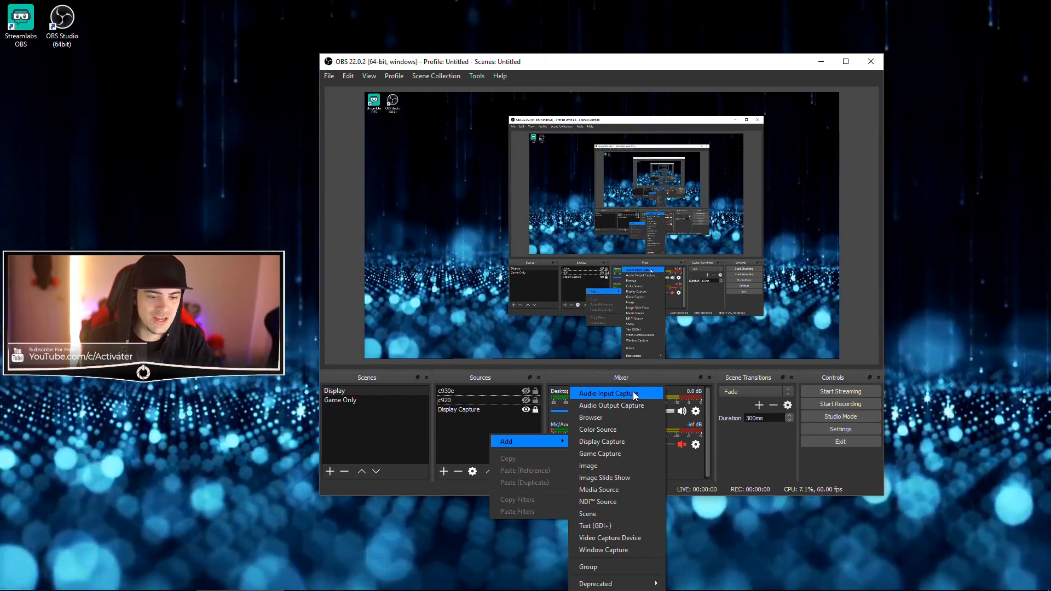
left_click(445, 433)
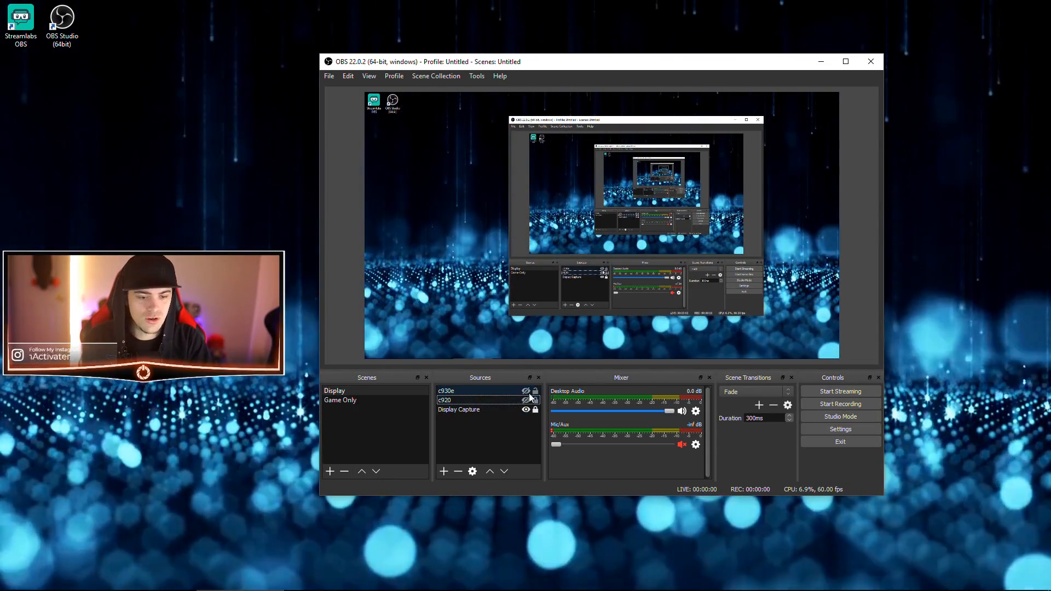
Switch to the Game Only scene and hide the small c930e webcam overlay
left_click(372, 400)
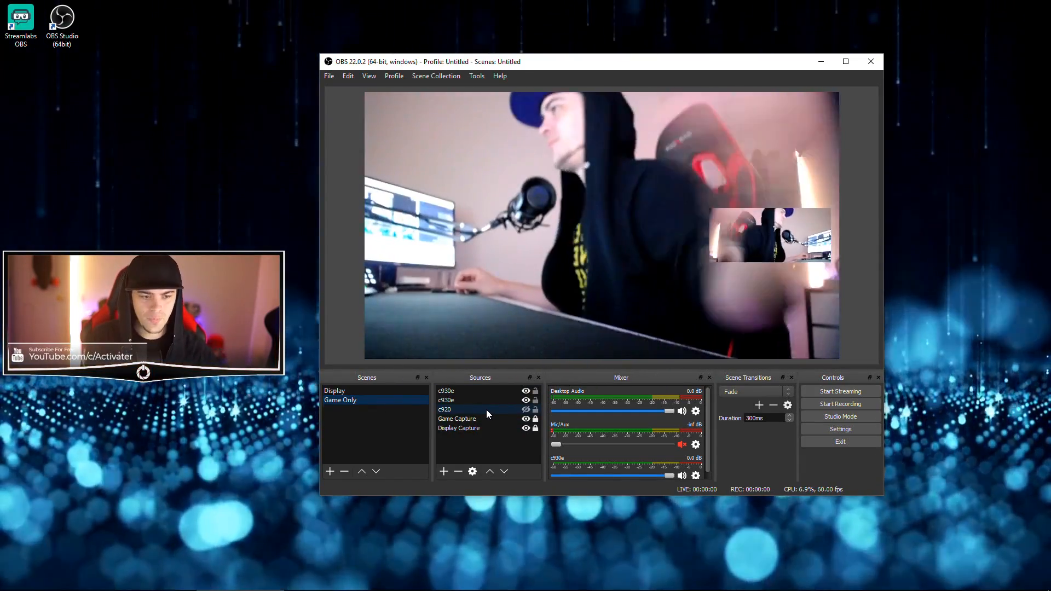
left_click(525, 391)
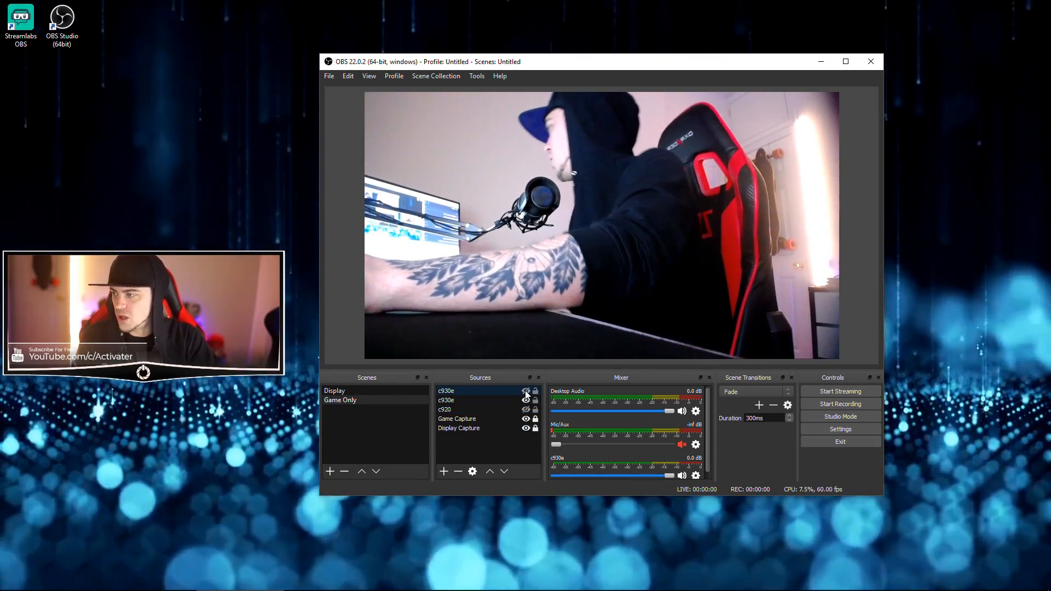
Rotate the full-screen c930e webcam in the Game Only scene 90 degrees counterclockwise
right_click(455, 399)
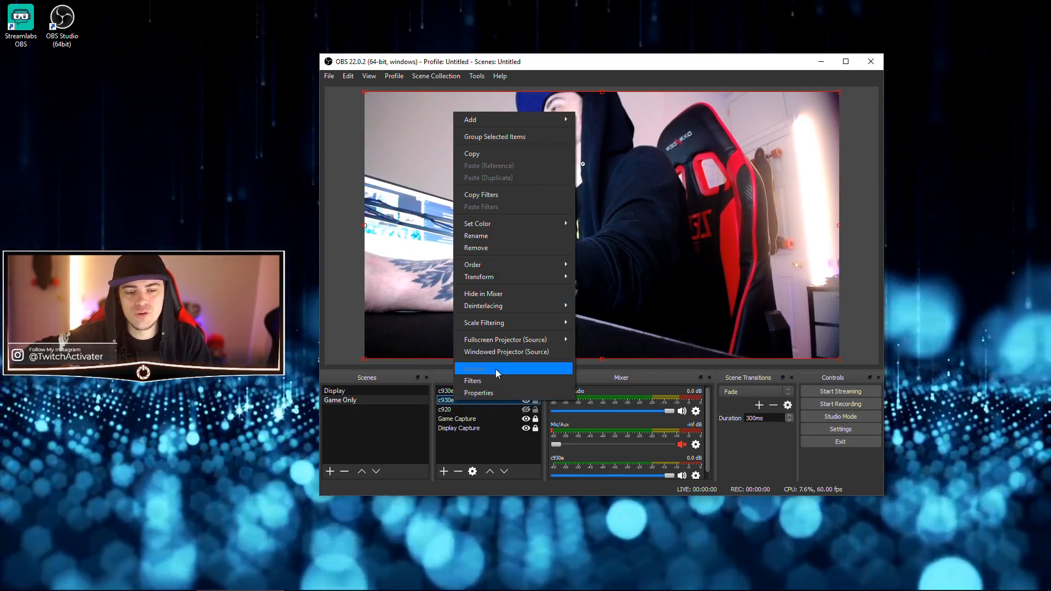
mouse_move(495, 277)
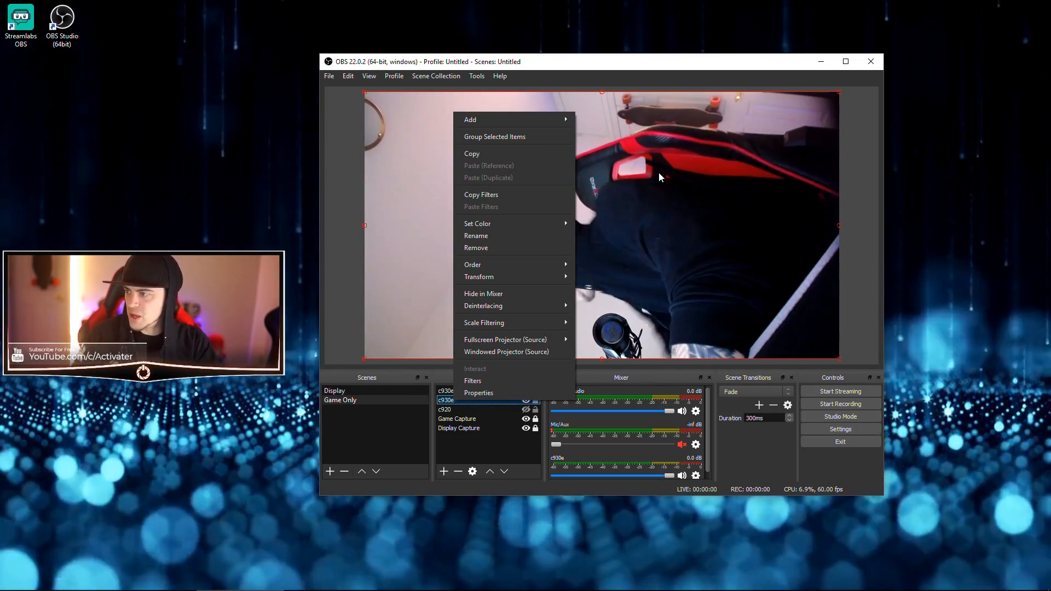
mouse_move(561, 282)
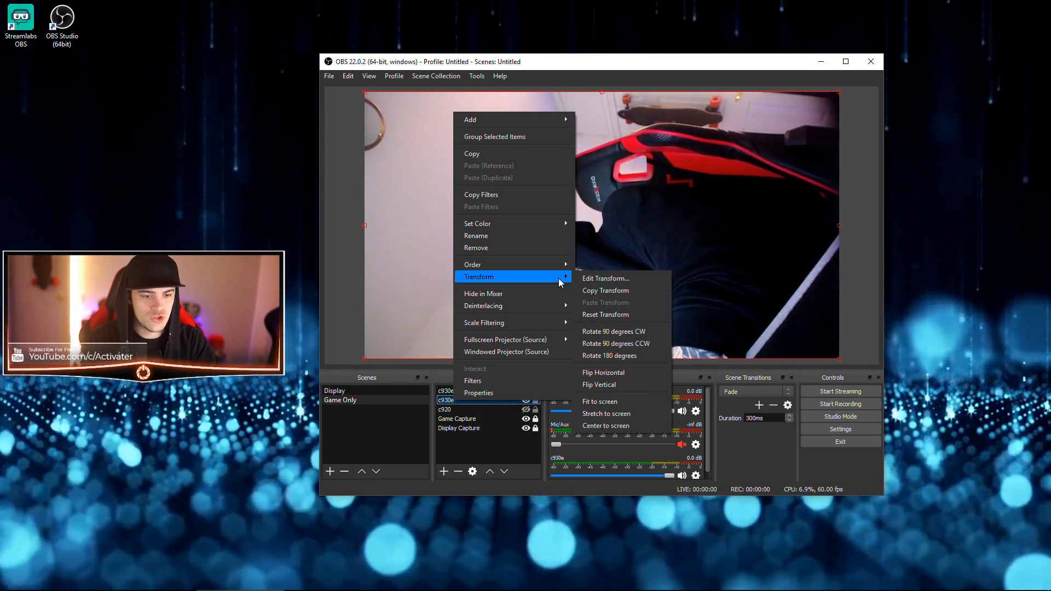
left_click(622, 342)
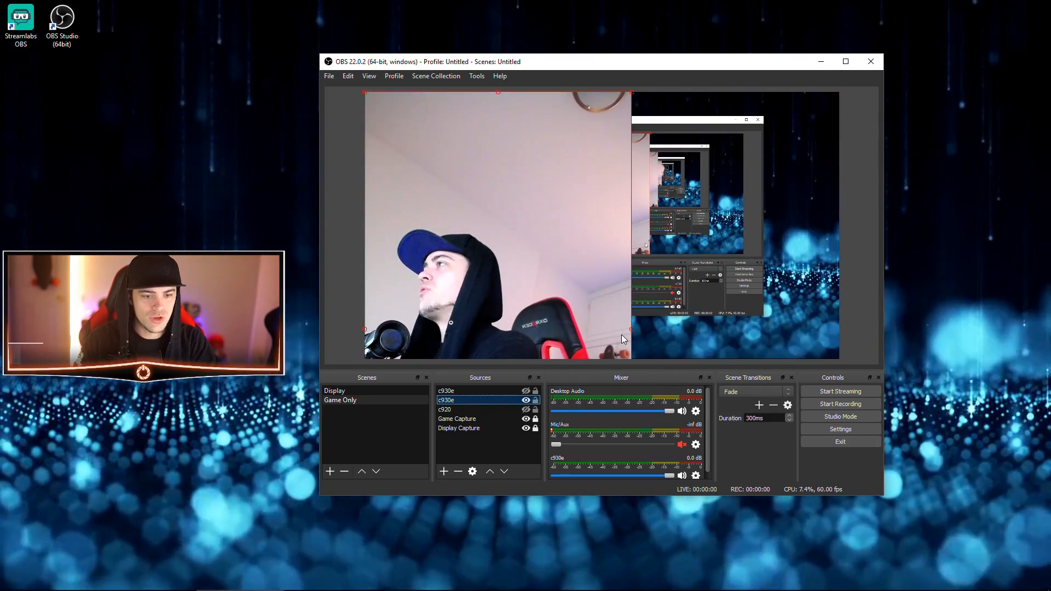
Shrink the rotated c930e webcam to a narrow portrait frame and place it near the middle of the canvas
left_click_drag(365, 93, 489, 220)
left_click_drag(550, 343, 596, 143)
left_click_drag(534, 111, 536, 116)
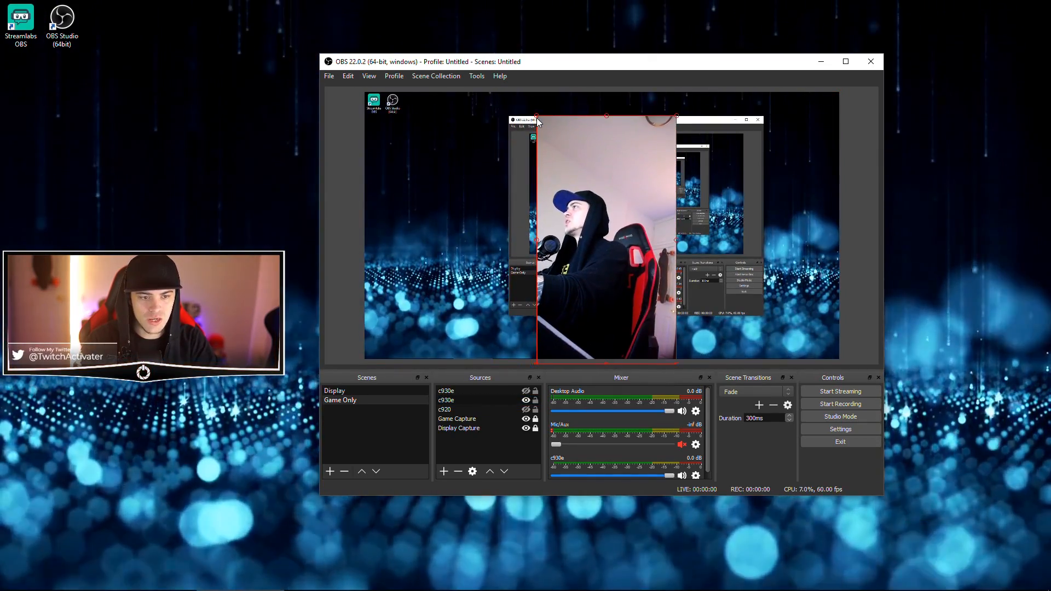
left_click_drag(574, 178, 569, 163)
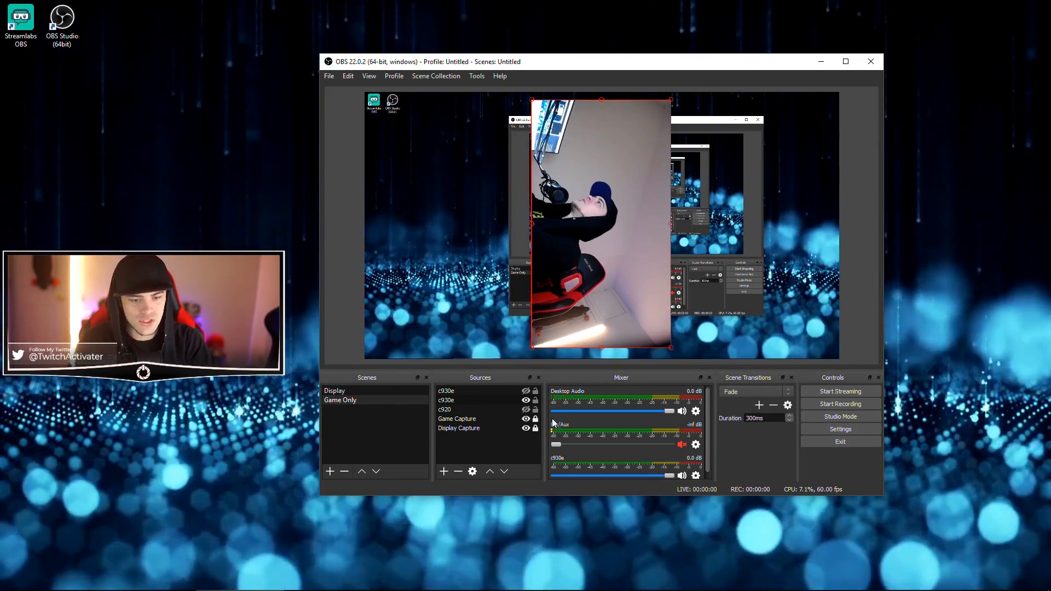
Reset the c930e webcam's transform and flip it horizontally
right_click(477, 401)
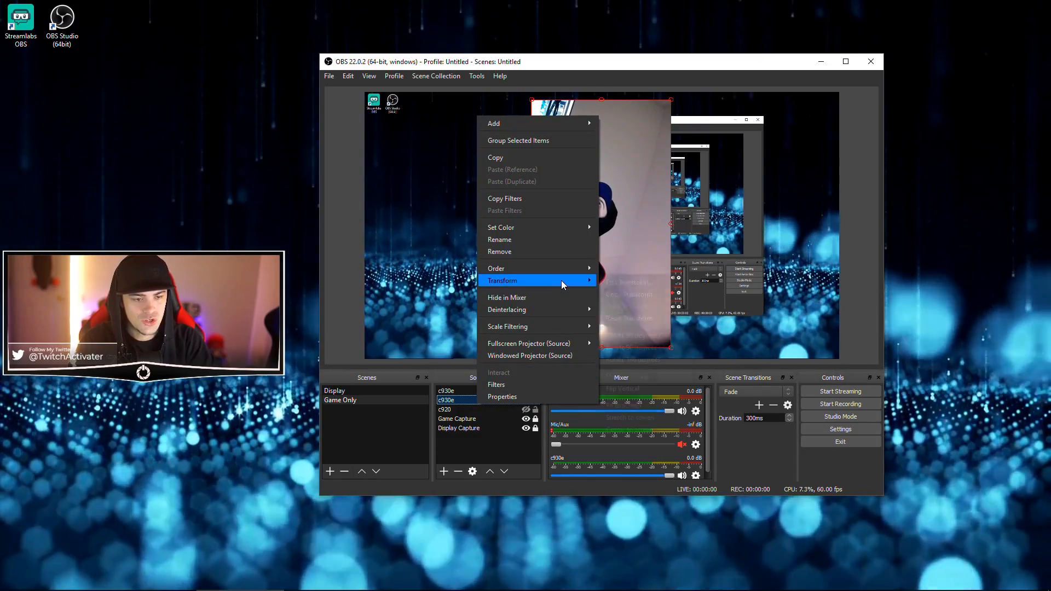
mouse_move(560, 280)
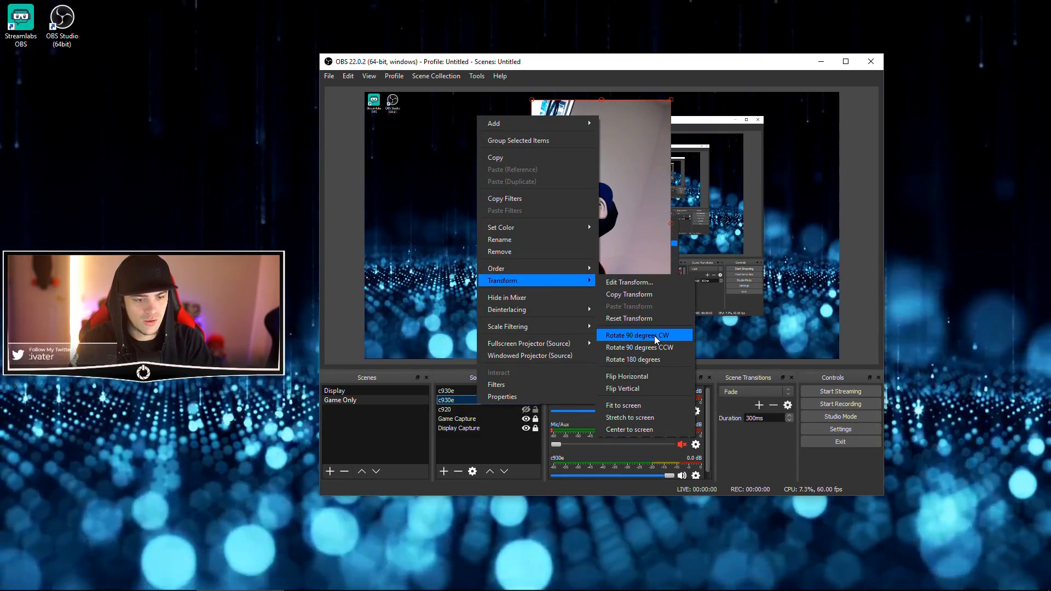
left_click(645, 318)
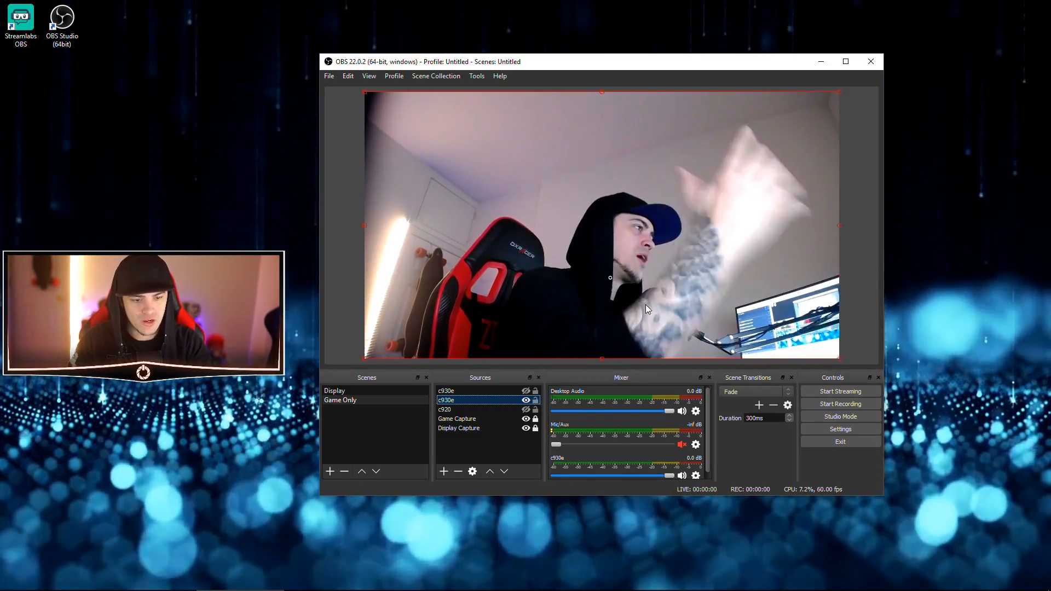
right_click(466, 401)
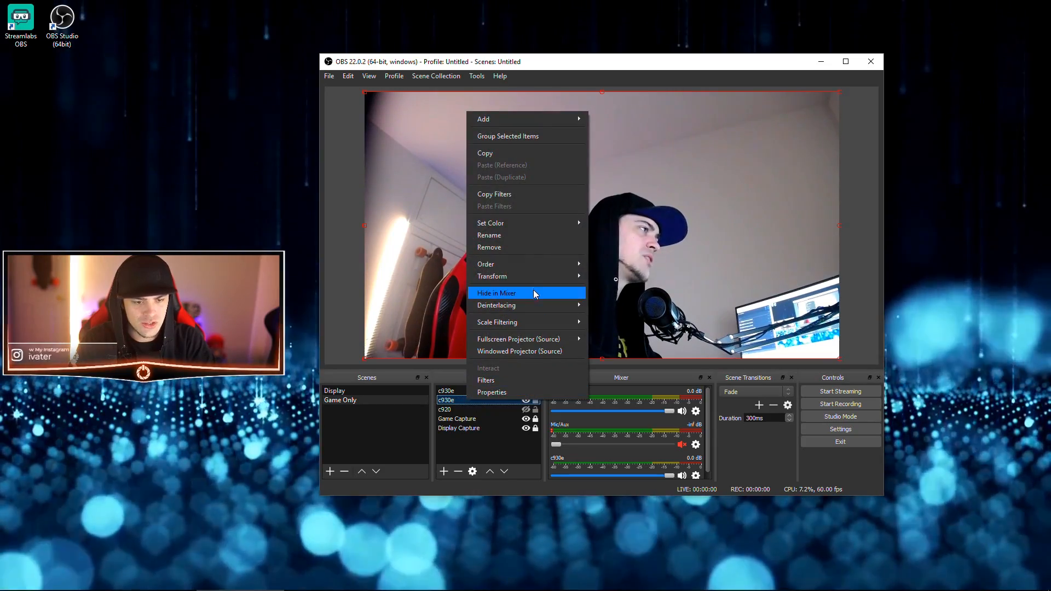
mouse_move(565, 267)
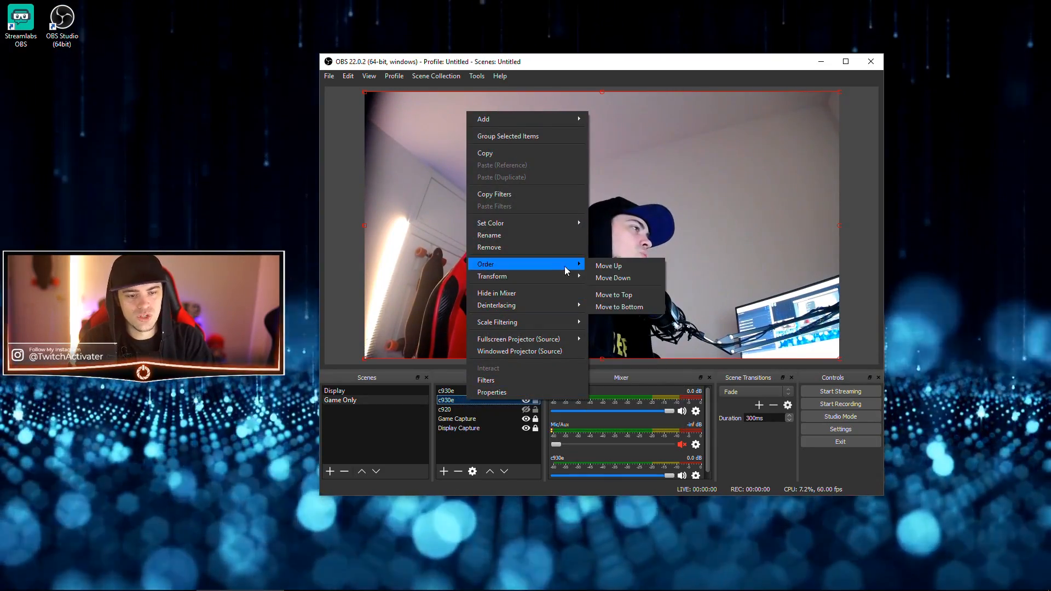
left_click(634, 372)
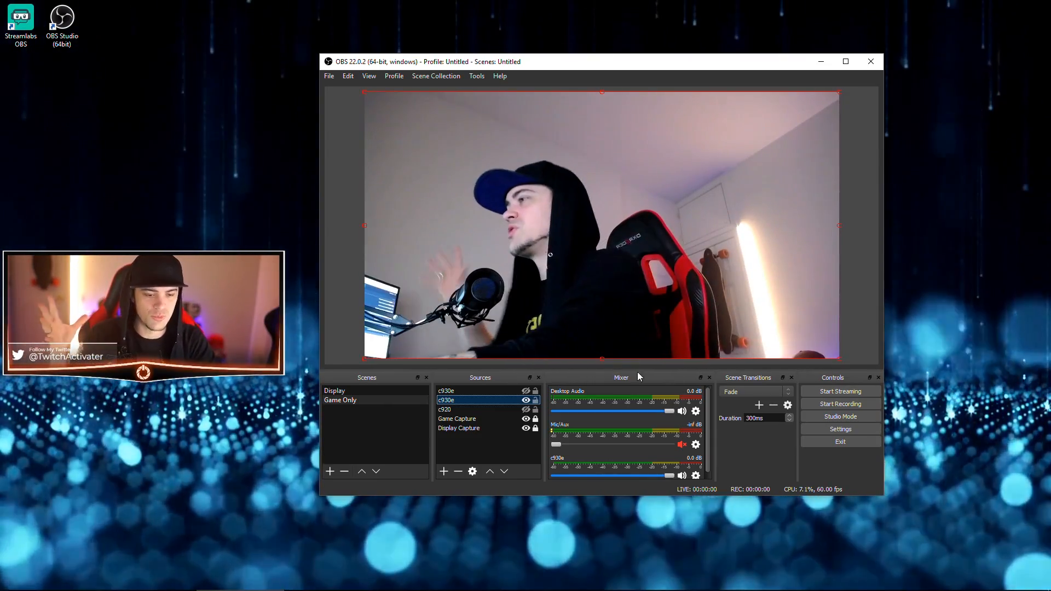
Open the filters of the full-screen c930e webcam, then widen and reposition the filters window
right_click(469, 401)
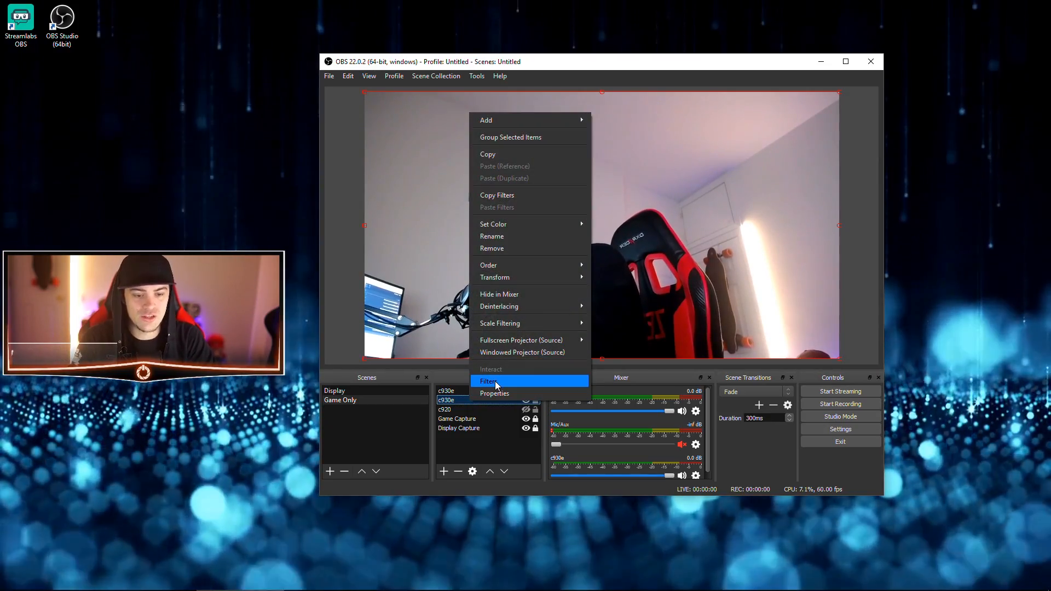
left_click(494, 380)
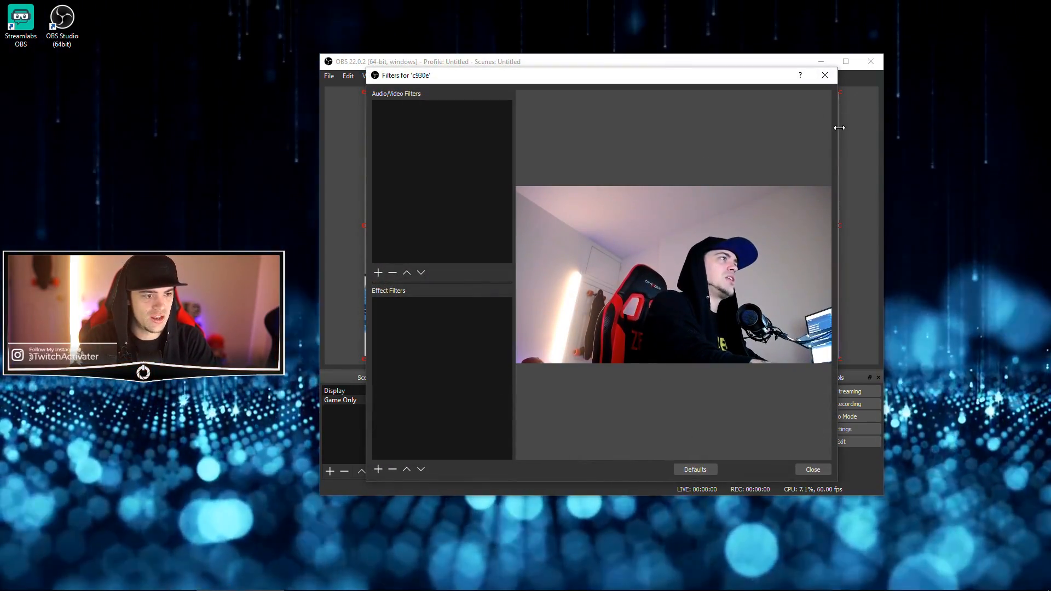
left_click_drag(839, 127, 1044, 128)
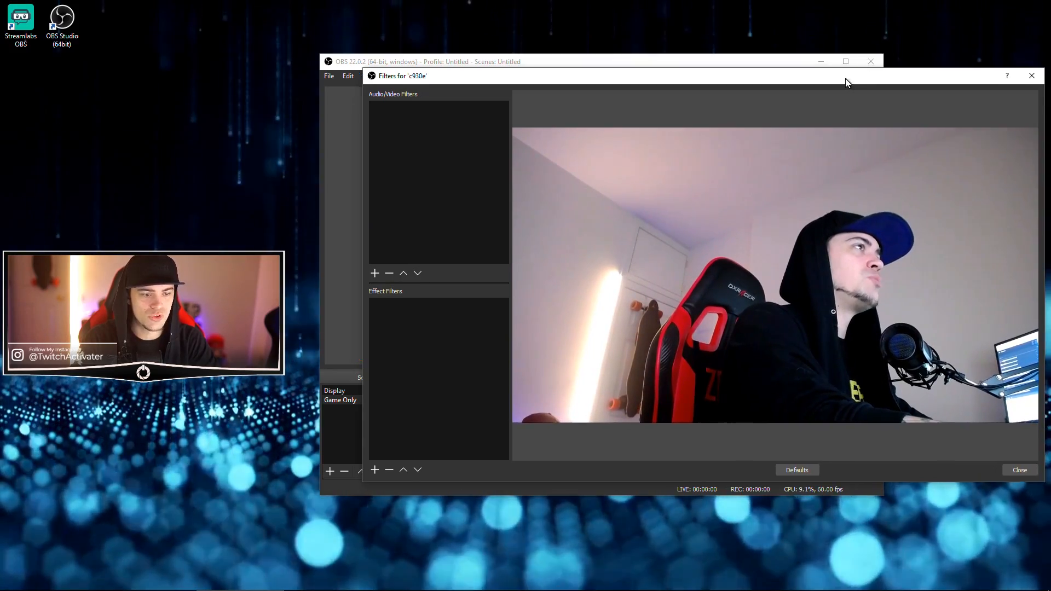
left_click_drag(845, 82, 822, 69)
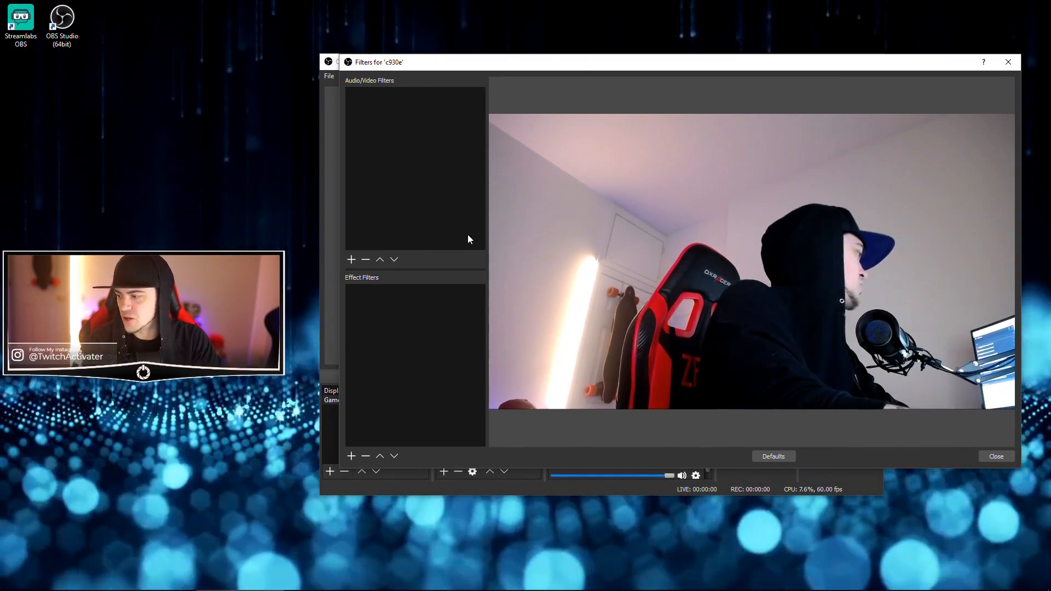
right_click(393, 177)
mouse_move(398, 189)
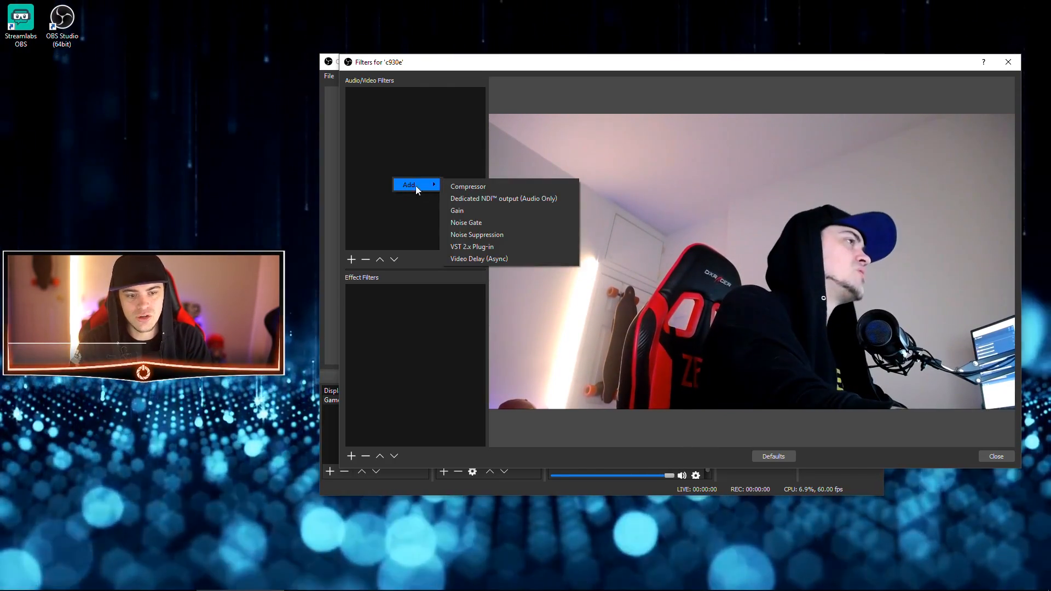
left_click(399, 219)
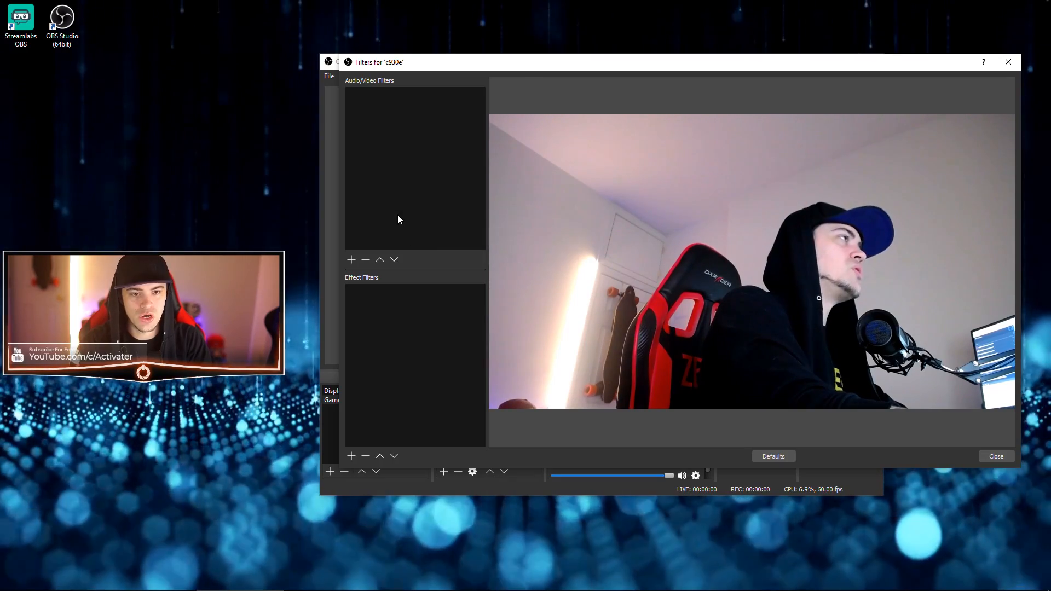
Add a Chroma Key effect filter to the c930e webcam with Blue as the key color type
right_click(372, 341)
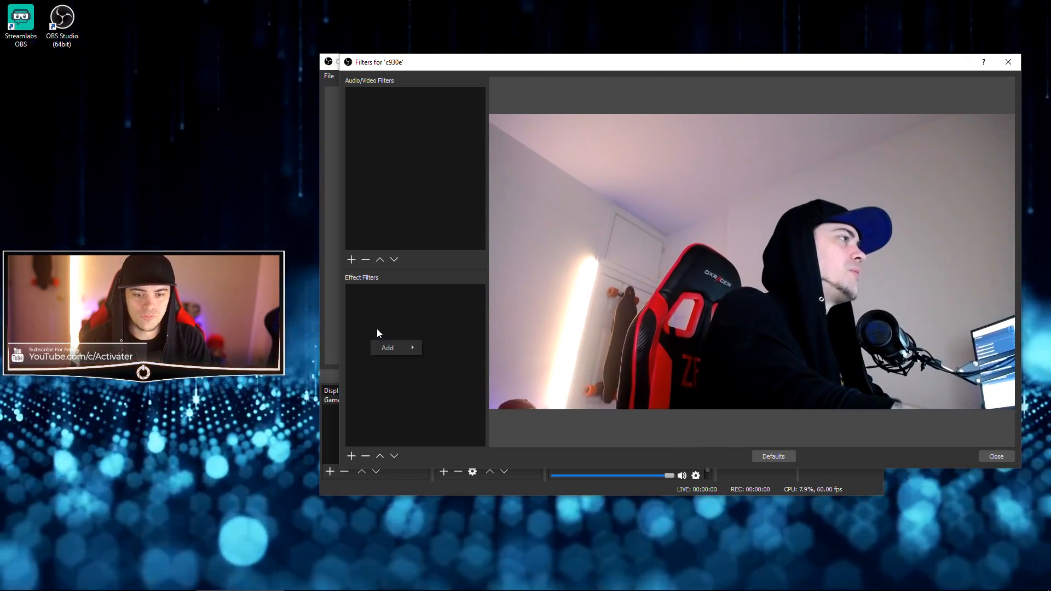
mouse_move(390, 350)
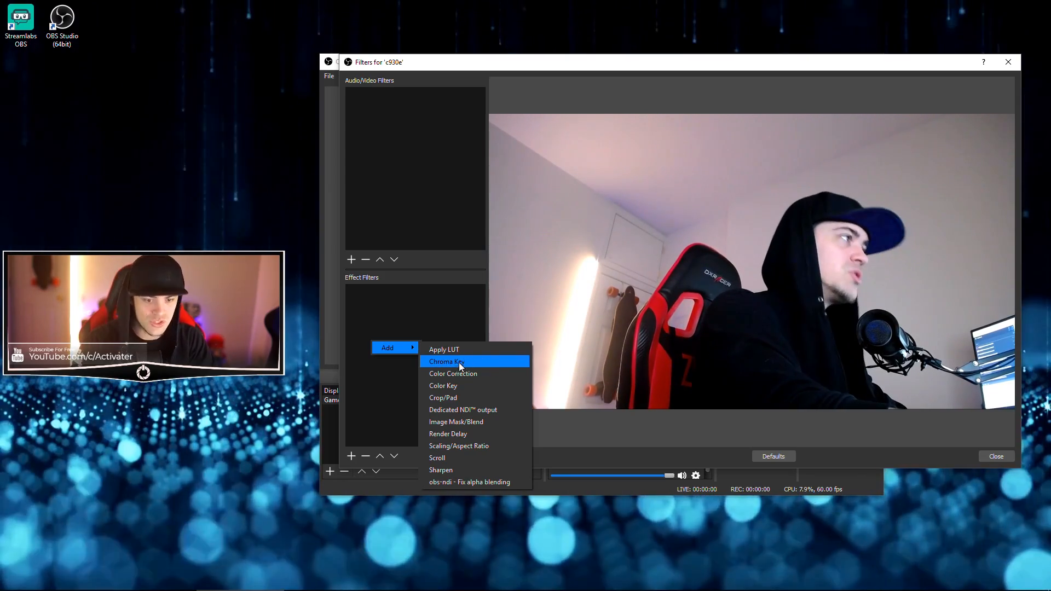
left_click(468, 363)
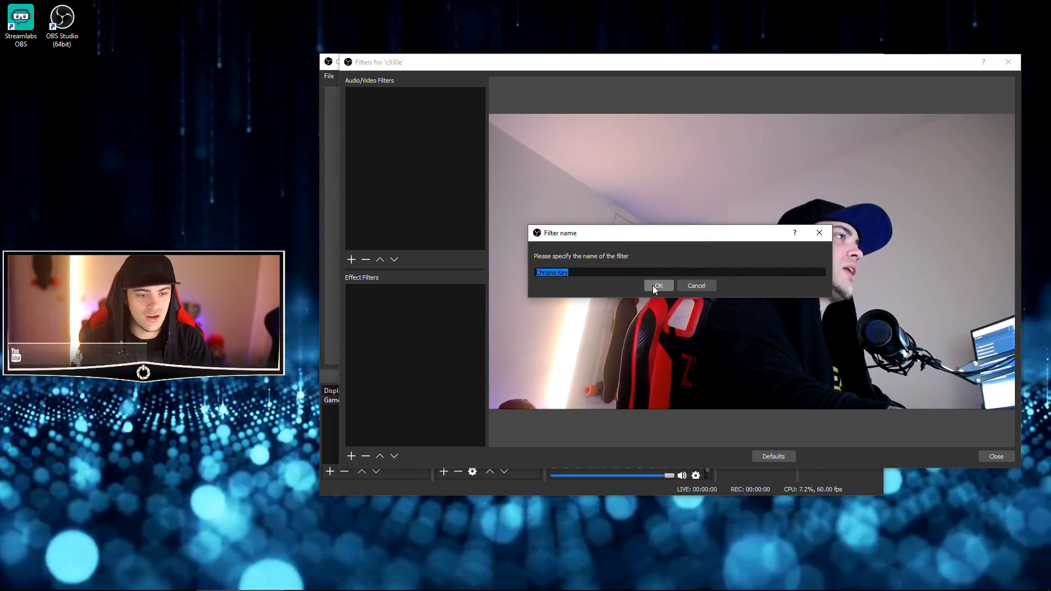
left_click(652, 285)
left_click(639, 321)
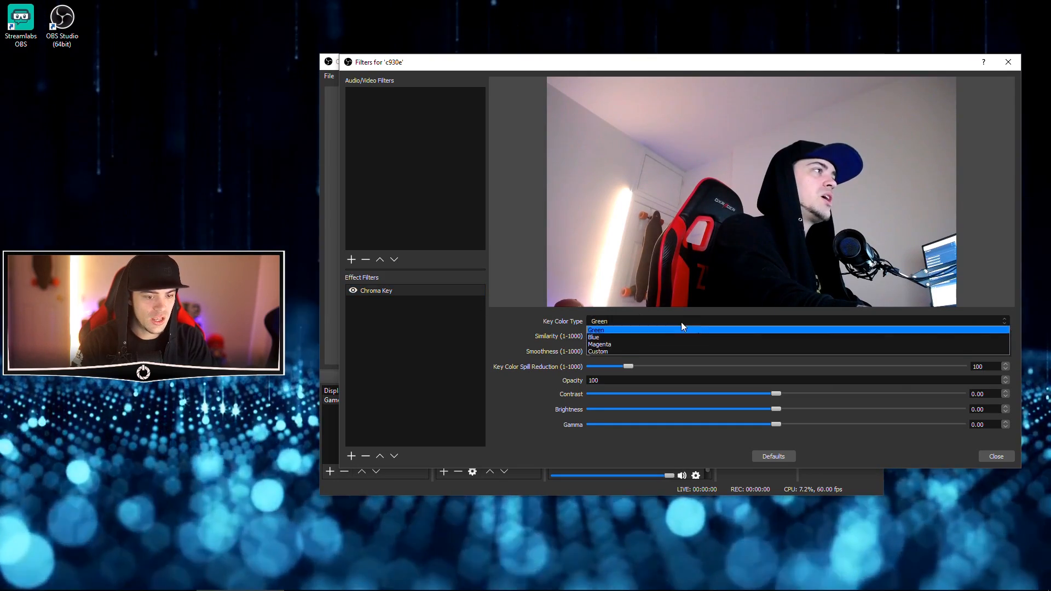
left_click(639, 334)
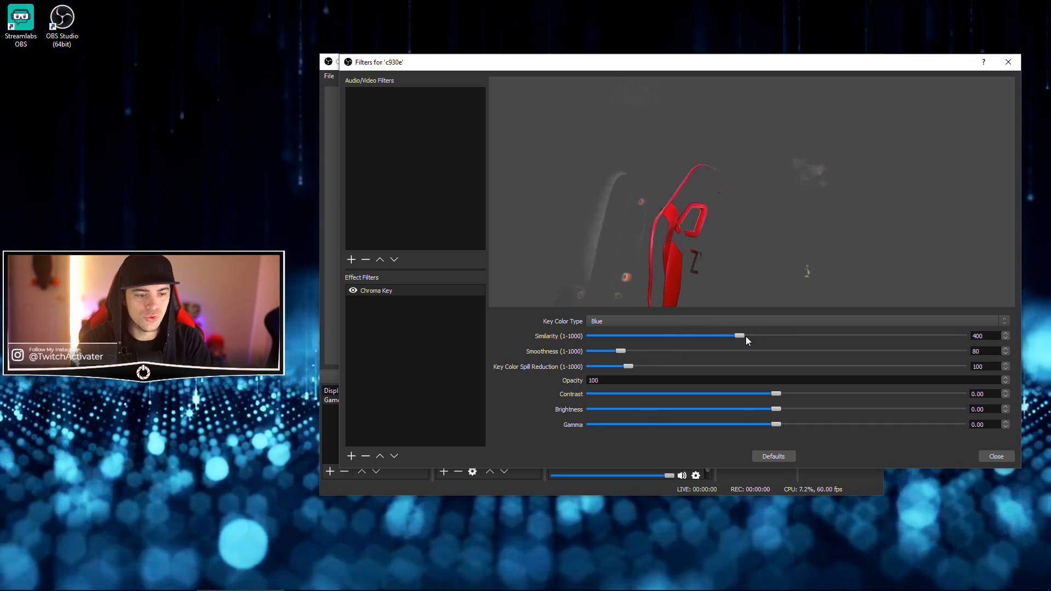
Adjust the Chroma Key to similarity 459, smoothness 28, key color spill reduction 1, contrast -0.32 and brightness 0.15
left_click_drag(739, 336, 717, 334)
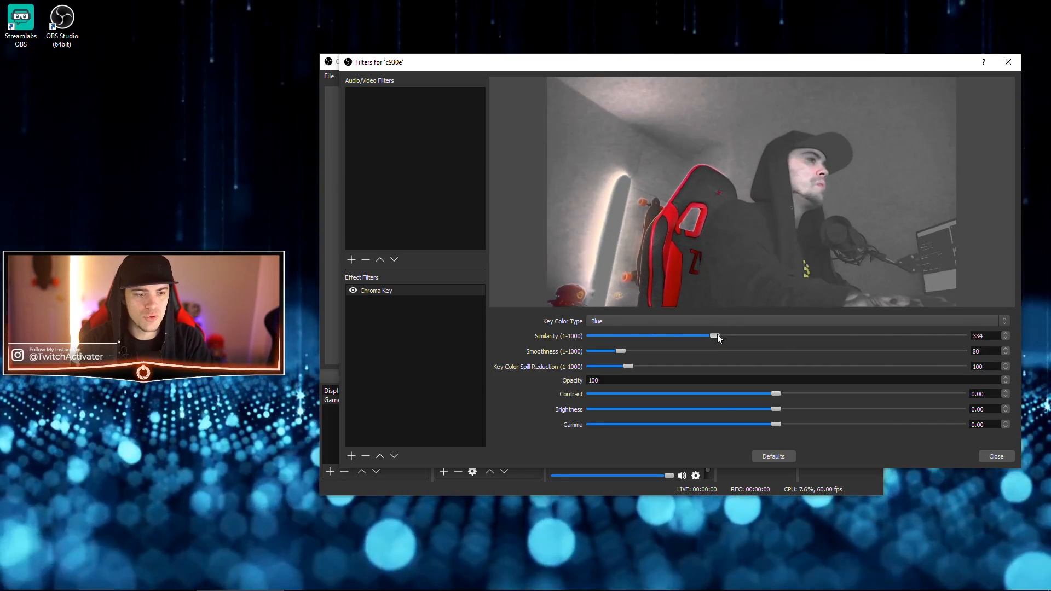
left_click_drag(716, 335, 760, 340)
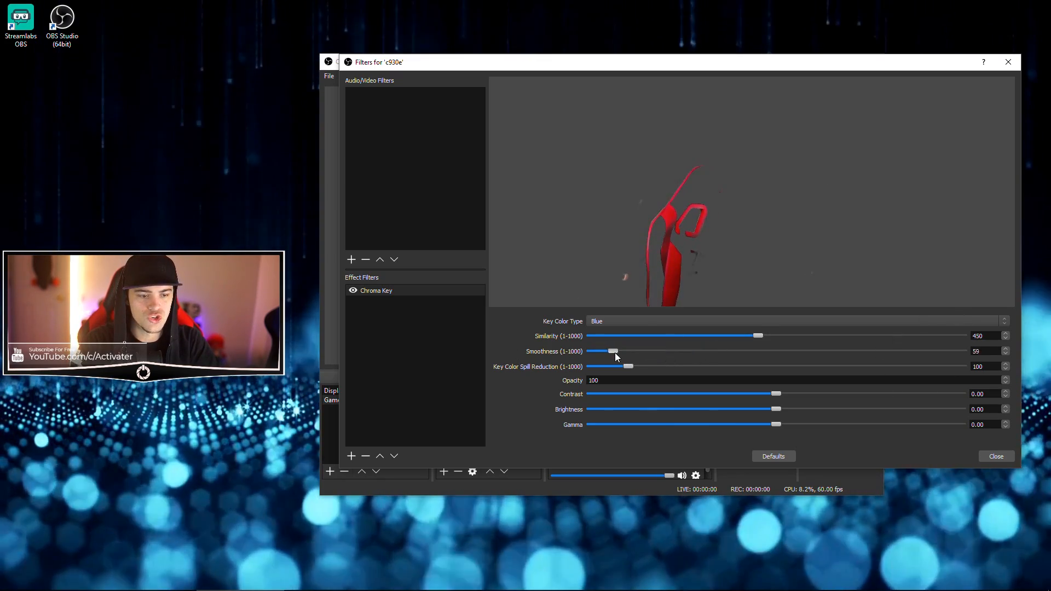
left_click_drag(633, 366, 592, 366)
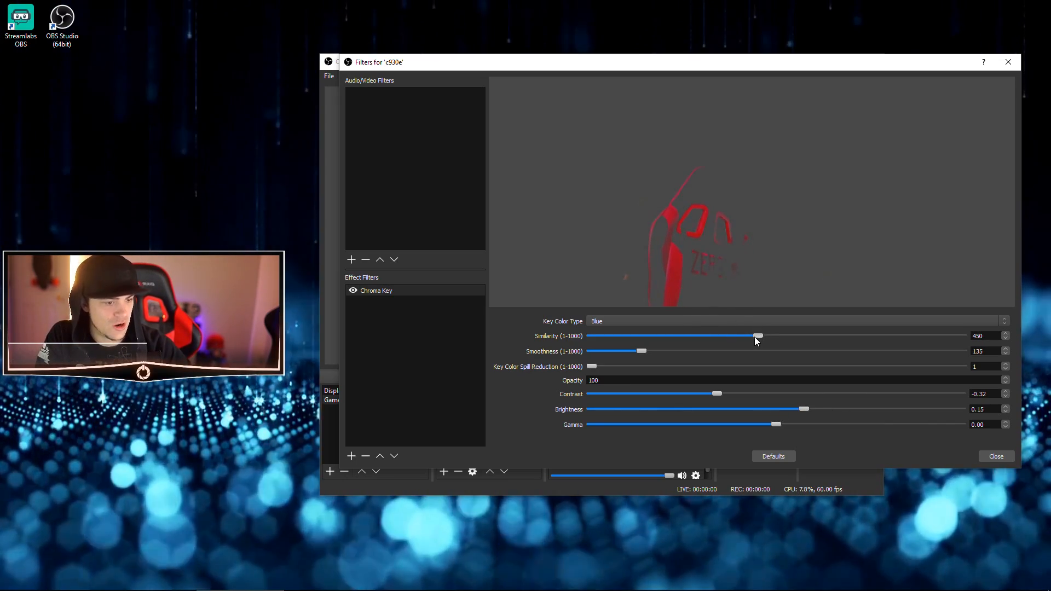
mouse_move(755, 335)
left_mouse_down()
mouse_move(712, 339)
mouse_move(751, 339)
left_mouse_up()
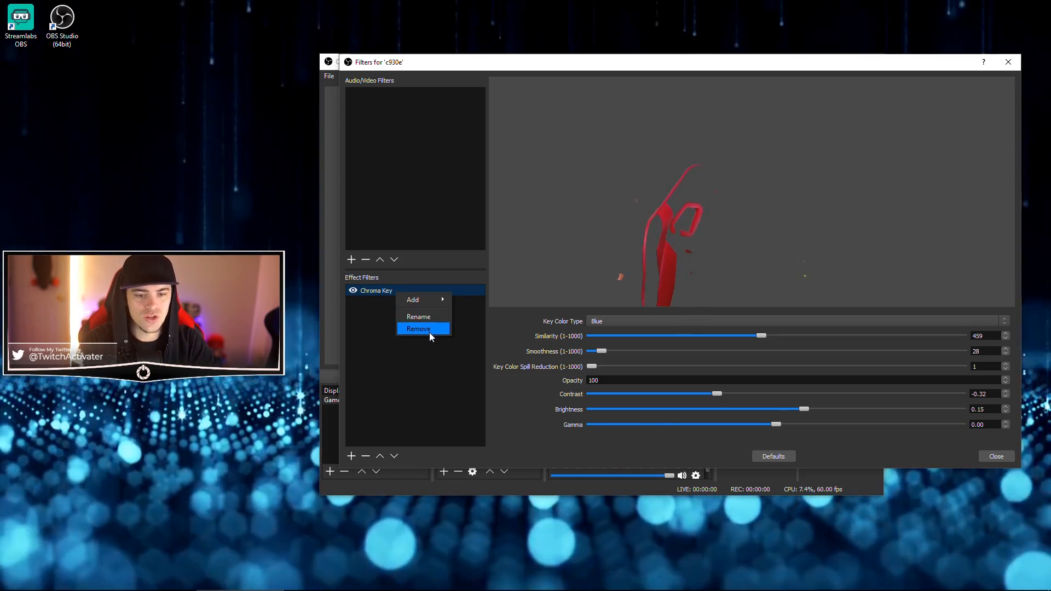
Remove the Chroma Key filter from the c930e webcam
left_click(429, 329)
left_click(705, 281)
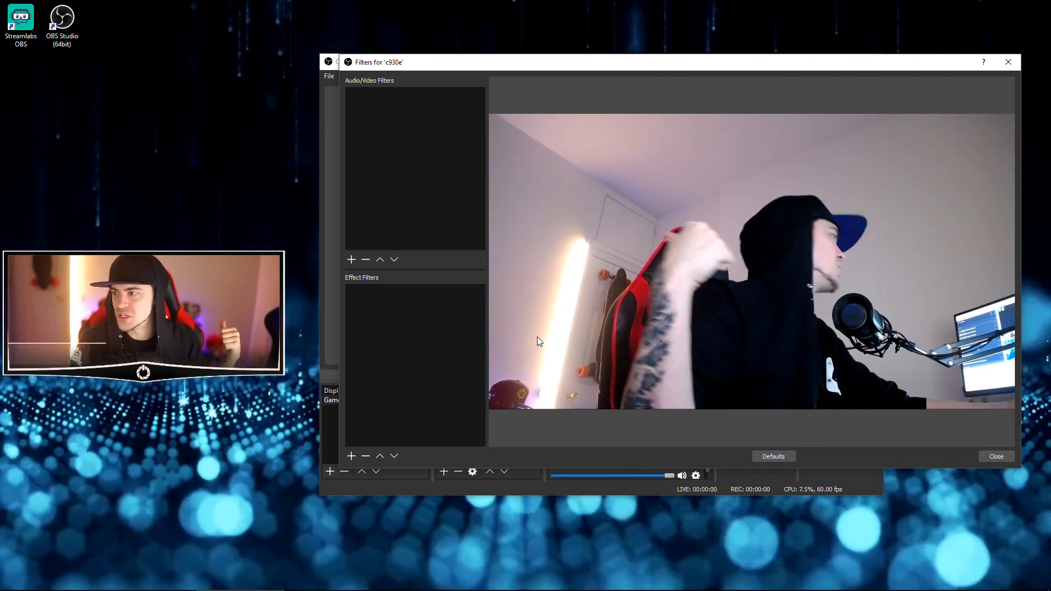
Add an Apply LUT effect filter to the c930e webcam and load teal_lows_orange_highs.png as its LUT
right_click(424, 346)
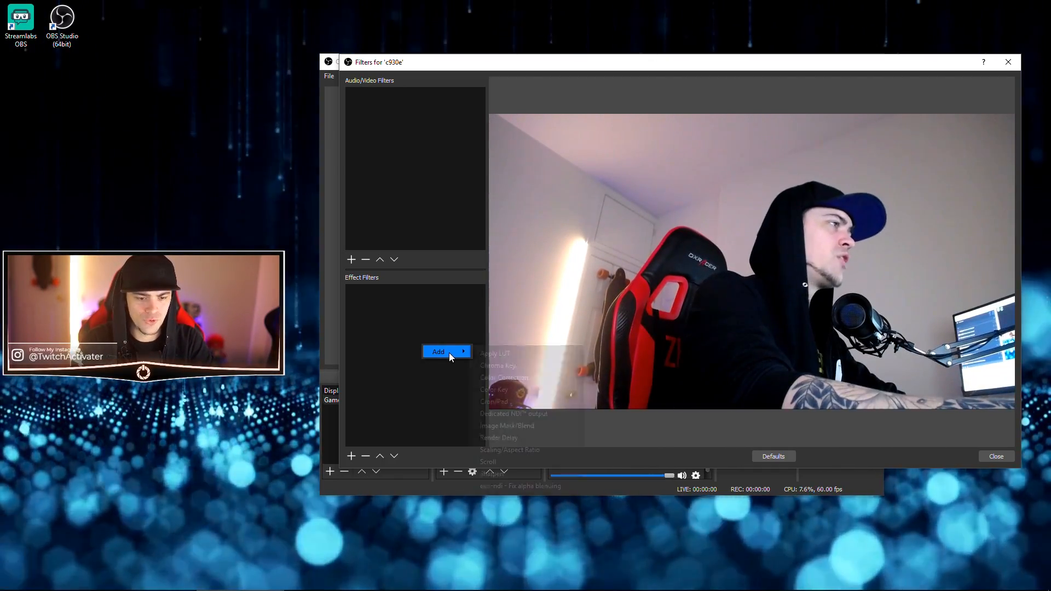
mouse_move(449, 352)
left_click(488, 355)
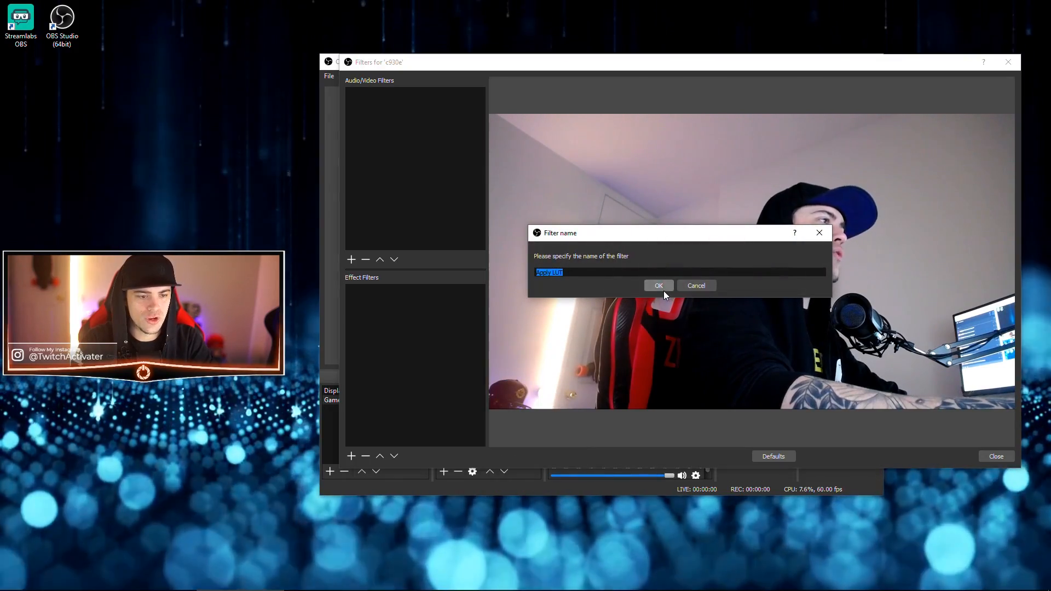
left_click(664, 290)
left_click(991, 322)
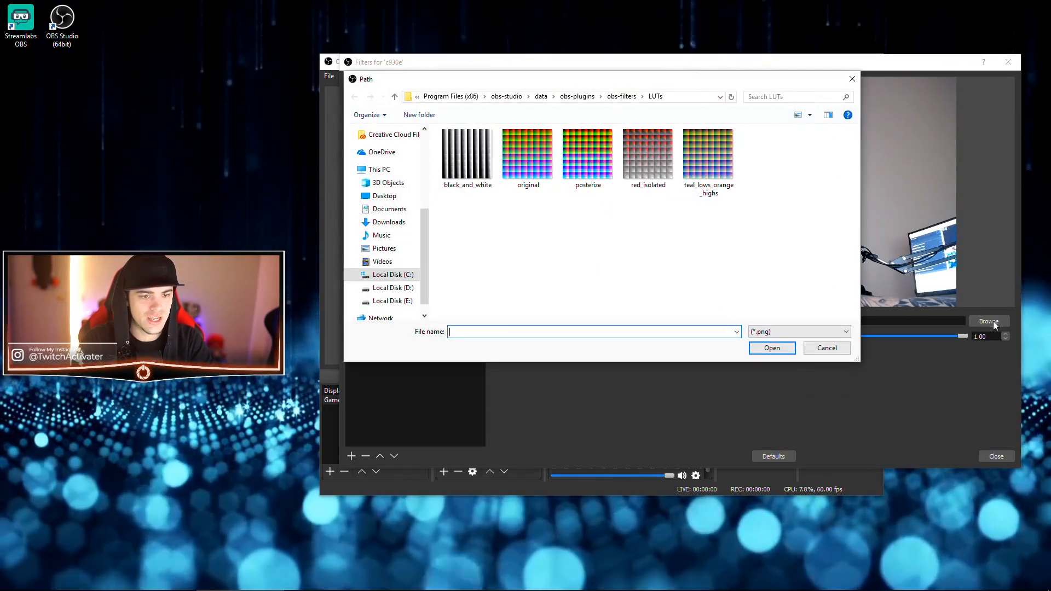
left_click_drag(606, 84, 663, 144)
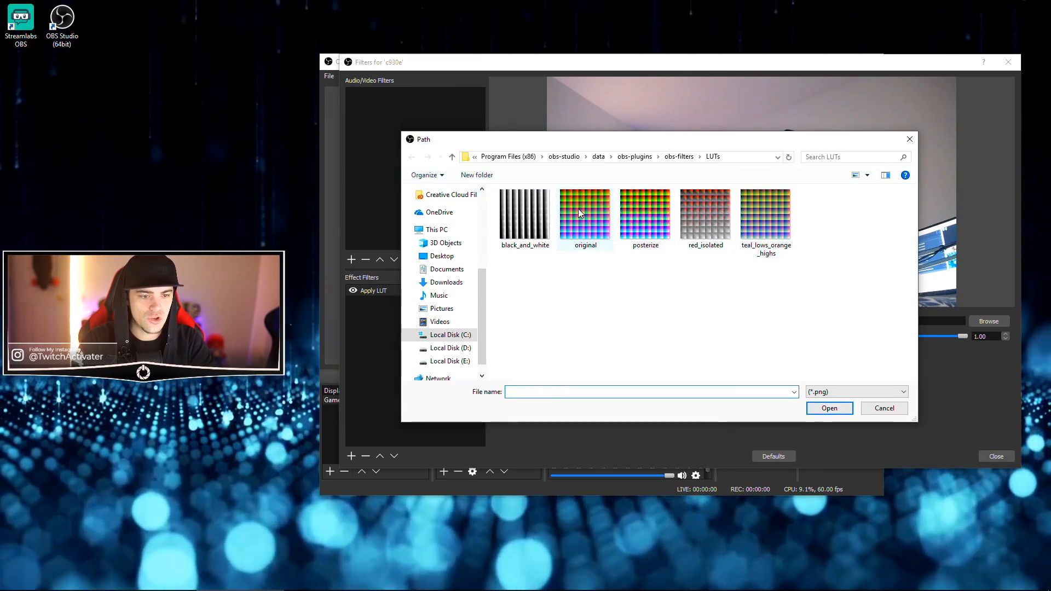
left_click(775, 216)
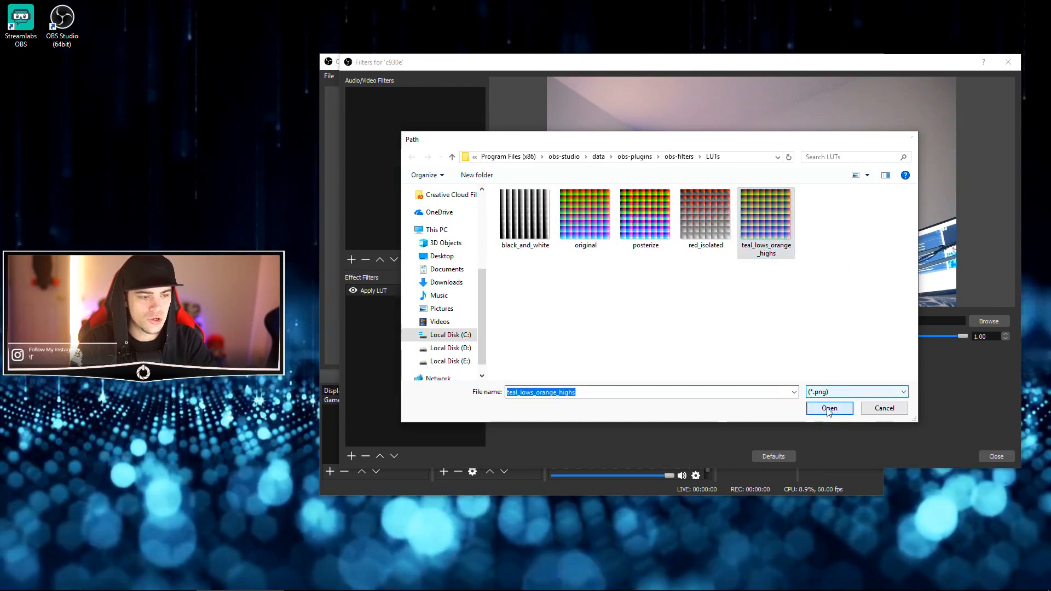
left_click(829, 407)
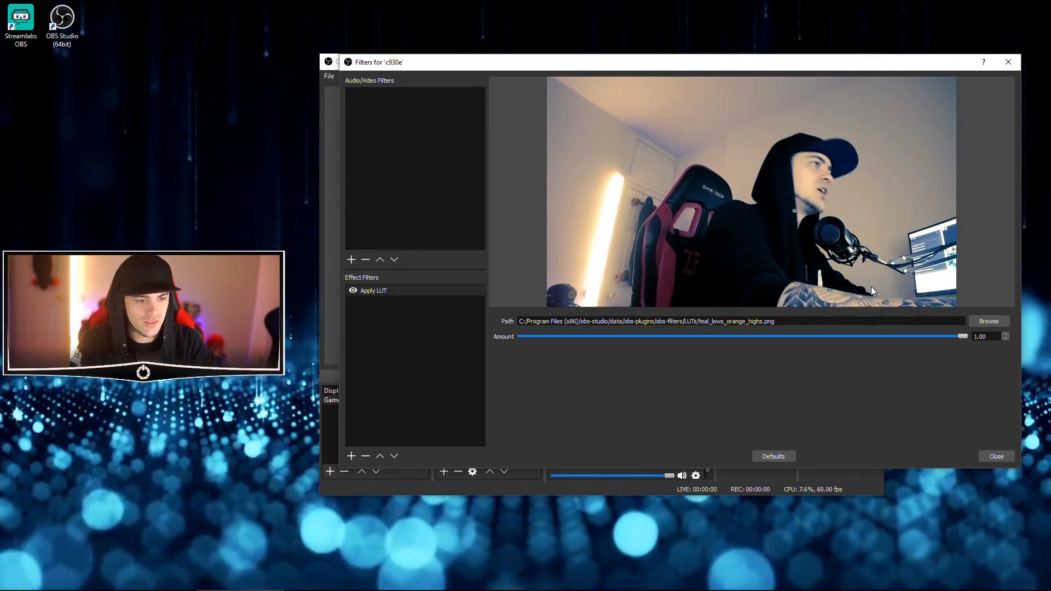
Make the filters window taller and compare the LUT at amount 0.00 and 1.00
left_click_drag(863, 469, 863, 564)
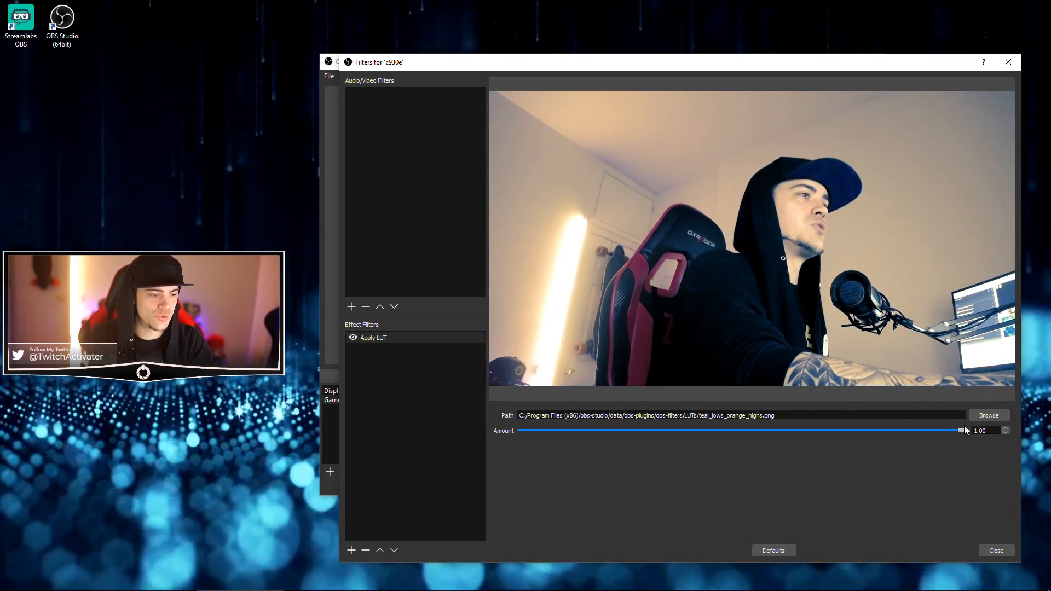
left_click_drag(964, 429, 444, 434)
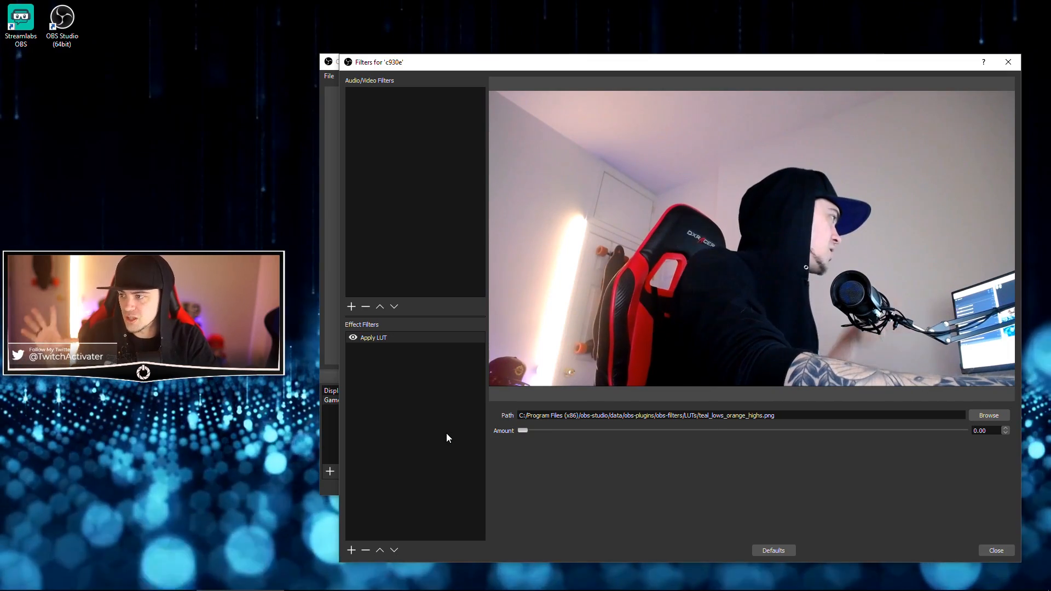
left_click_drag(518, 431, 990, 419)
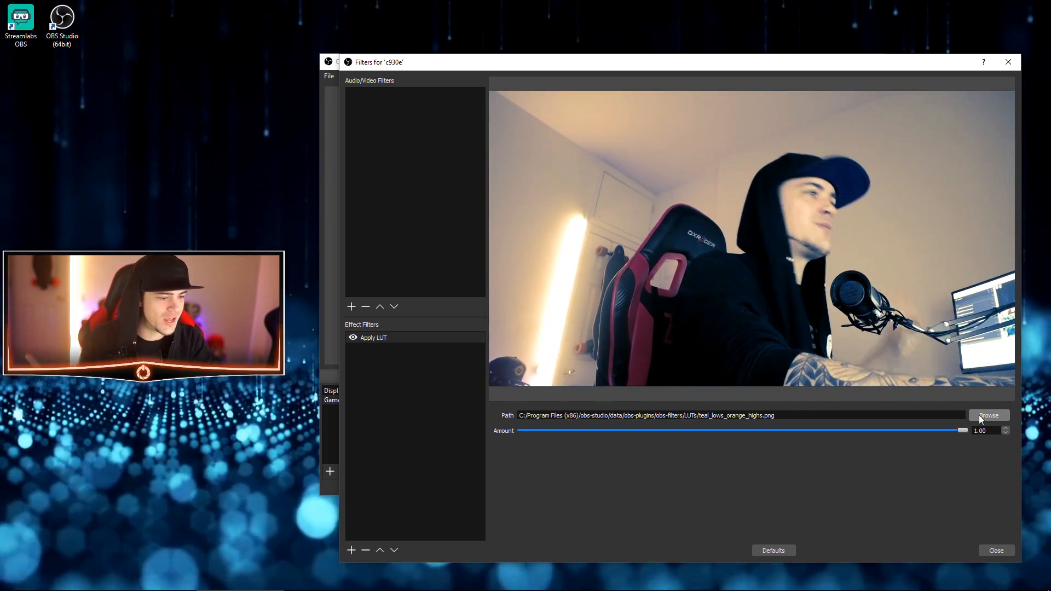
left_click_drag(962, 431, 984, 414)
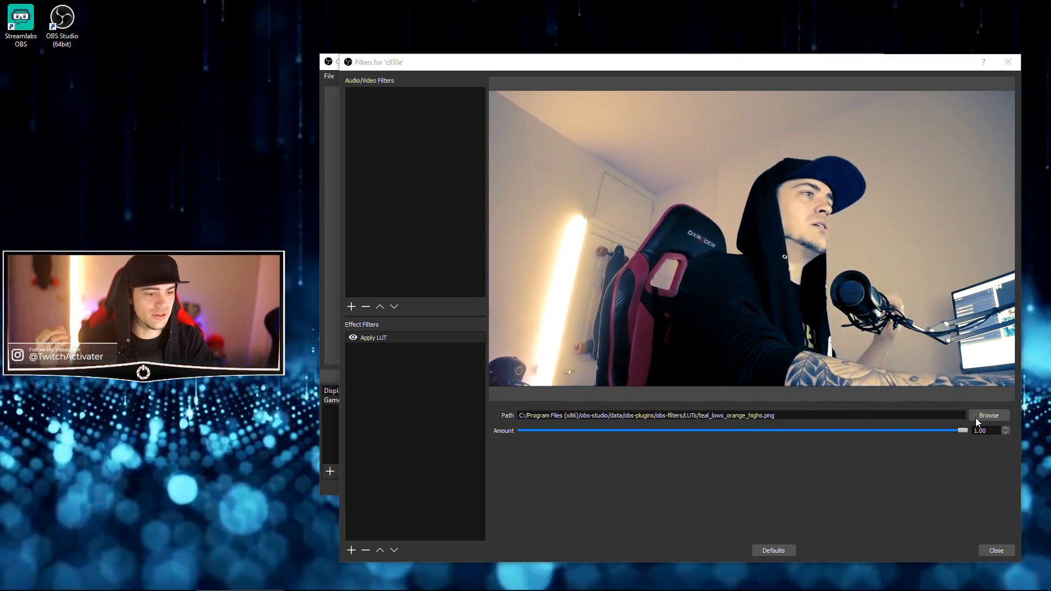
Switch the Apply LUT filter's file to posterize.png
left_click(989, 416)
left_click(695, 217)
left_click(640, 221)
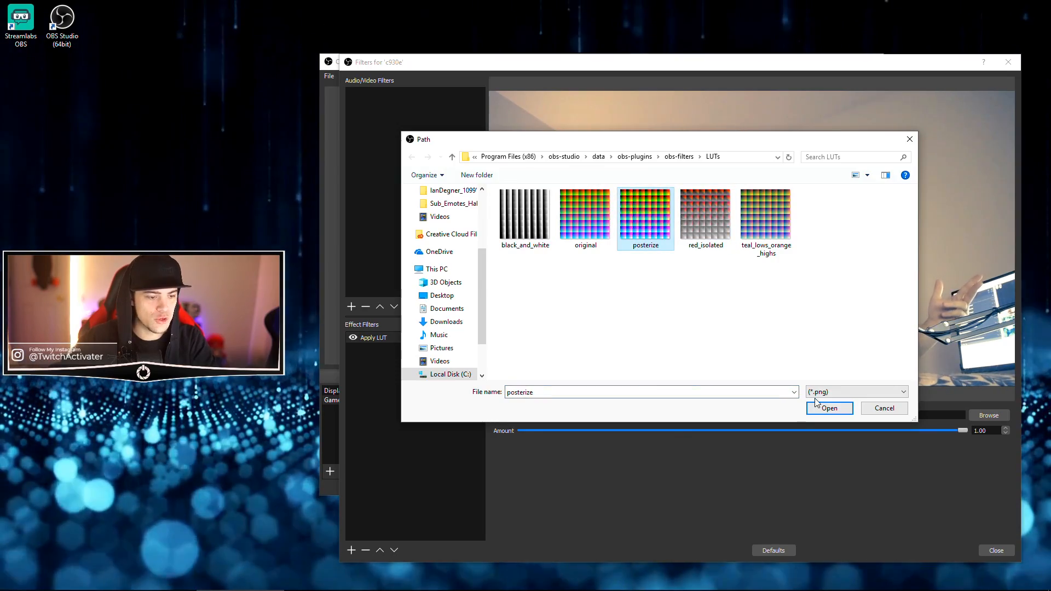
left_click(826, 408)
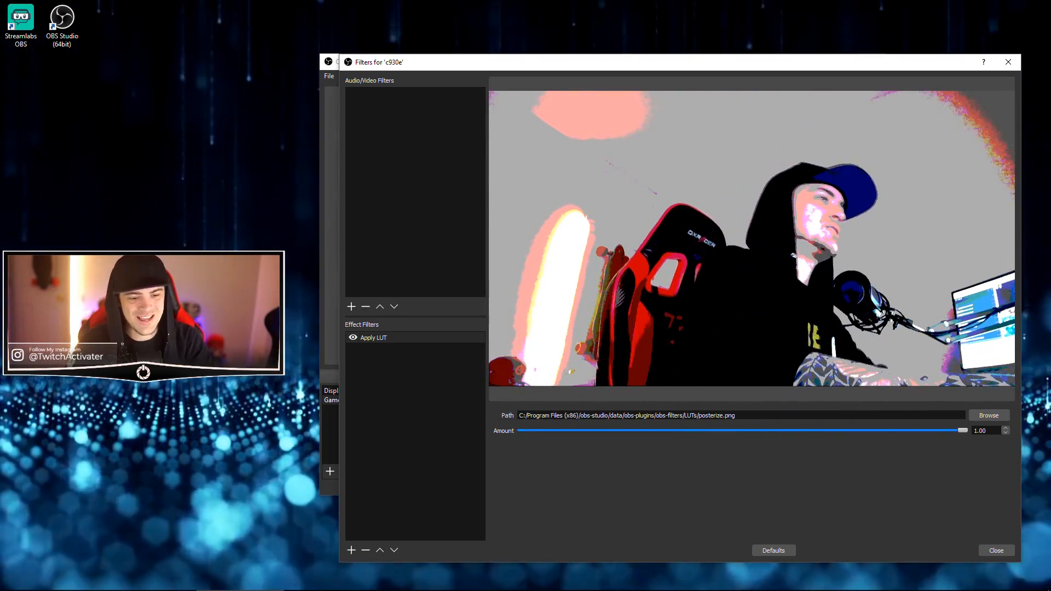
Set the Apply LUT filter's file back to teal_lows_orange_highs.png
left_click(989, 416)
left_click(774, 206)
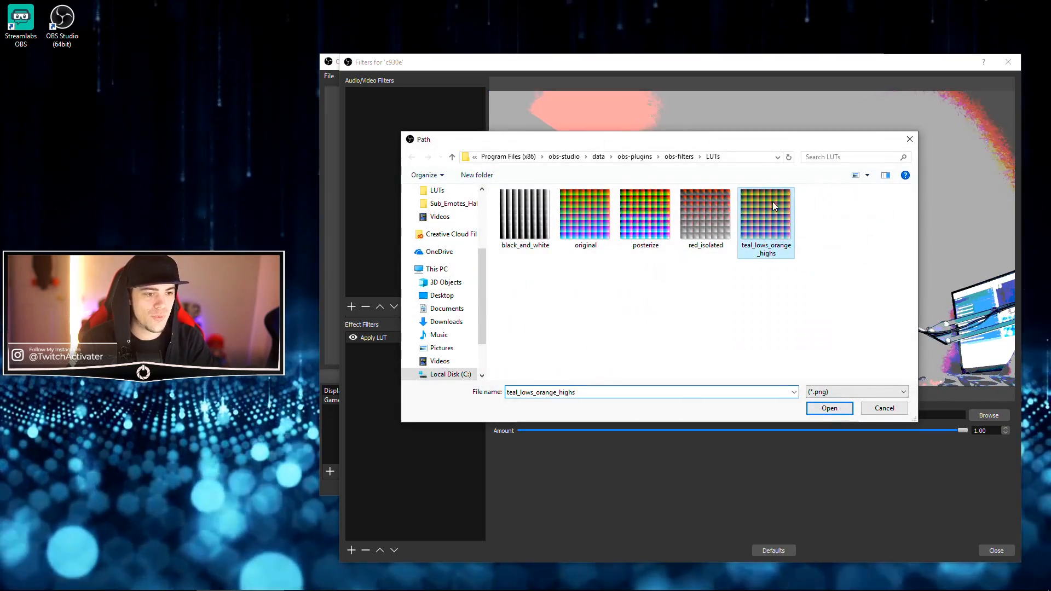
left_click(823, 408)
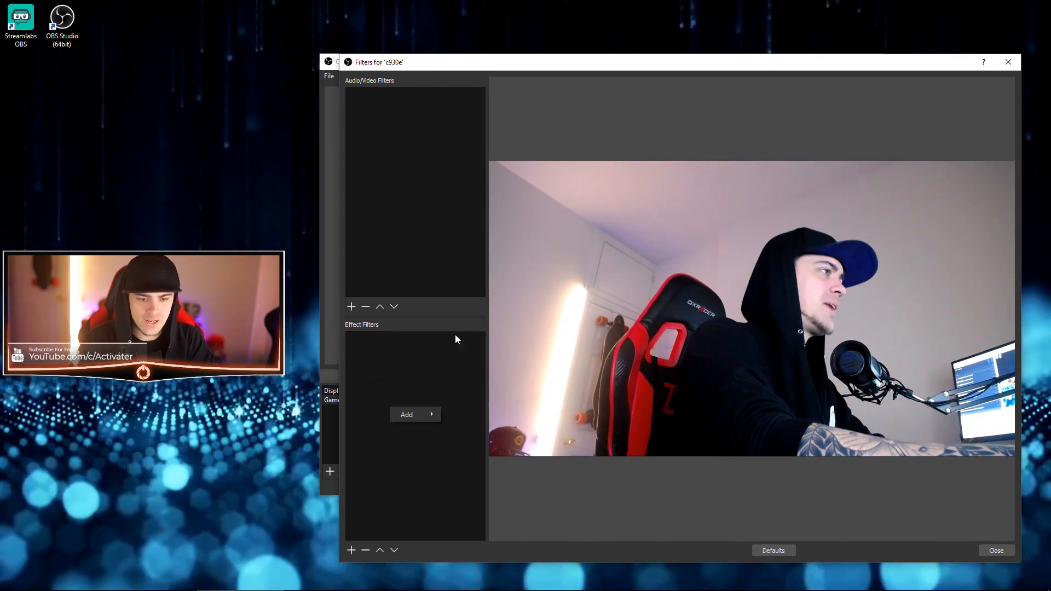
Add a Color Correction effect filter to the c930e webcam under its default name
mouse_move(415, 414)
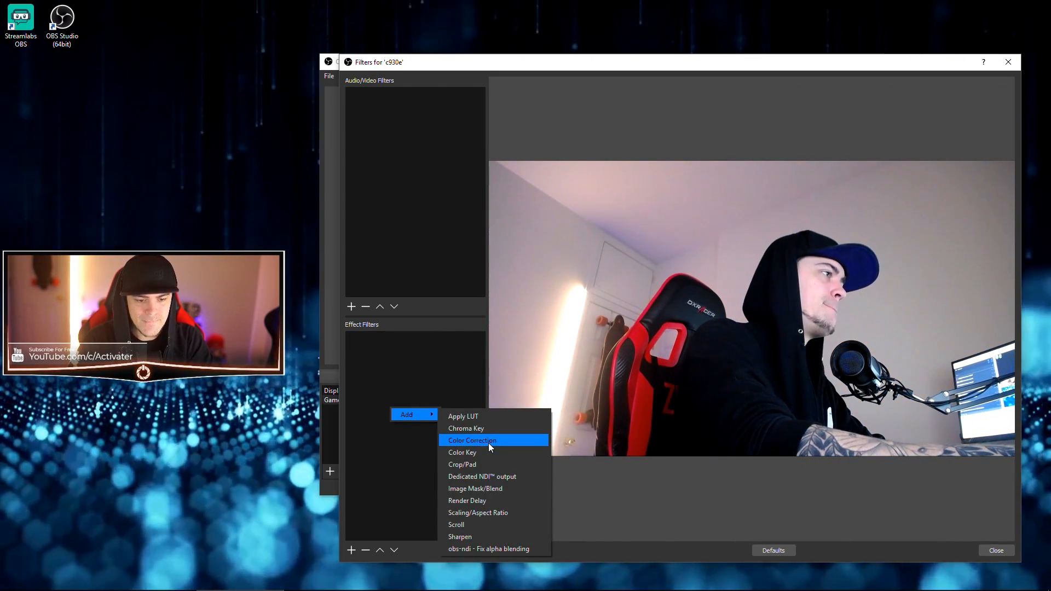
left_click(487, 443)
left_click(663, 332)
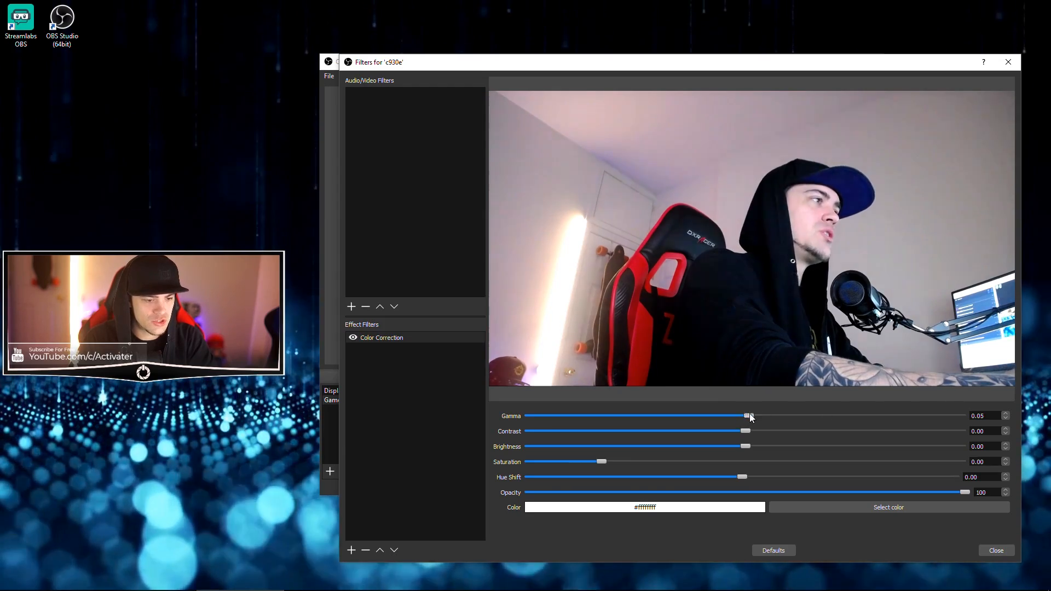
Adjust the Color Correction to gamma 1.27, contrast 0.37, brightness -0.35, saturation 5.00 and hue shift -79.20
left_click_drag(748, 416, 835, 416)
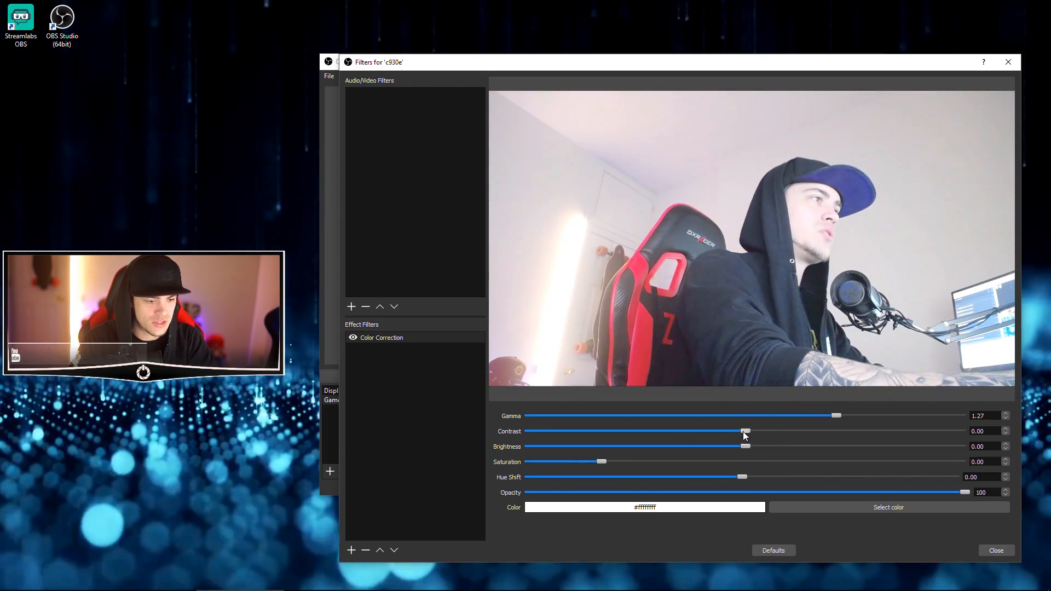
left_click_drag(745, 432, 669, 444)
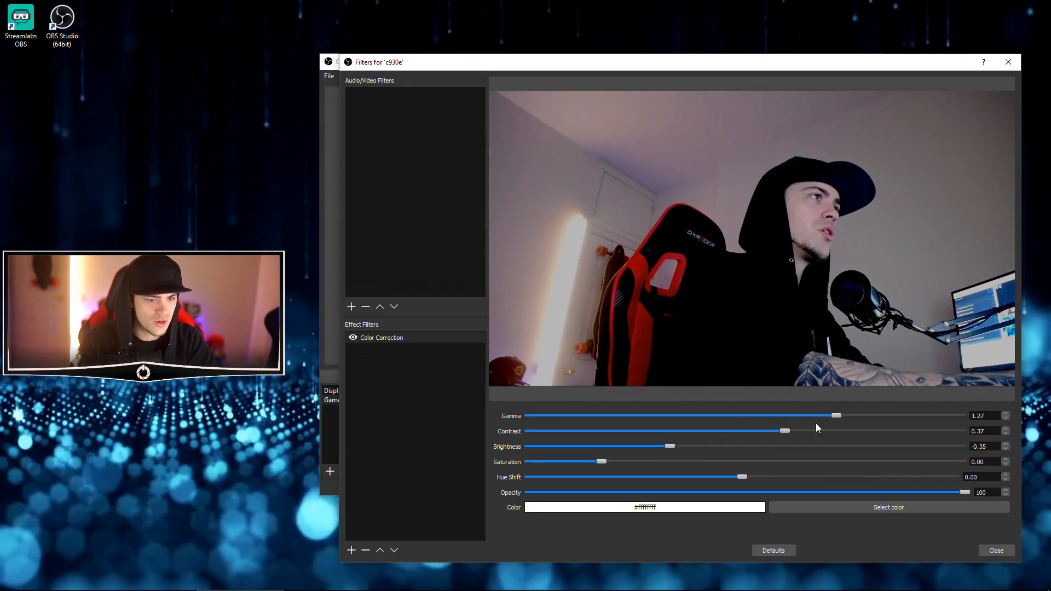
left_click_drag(600, 461, 1027, 465)
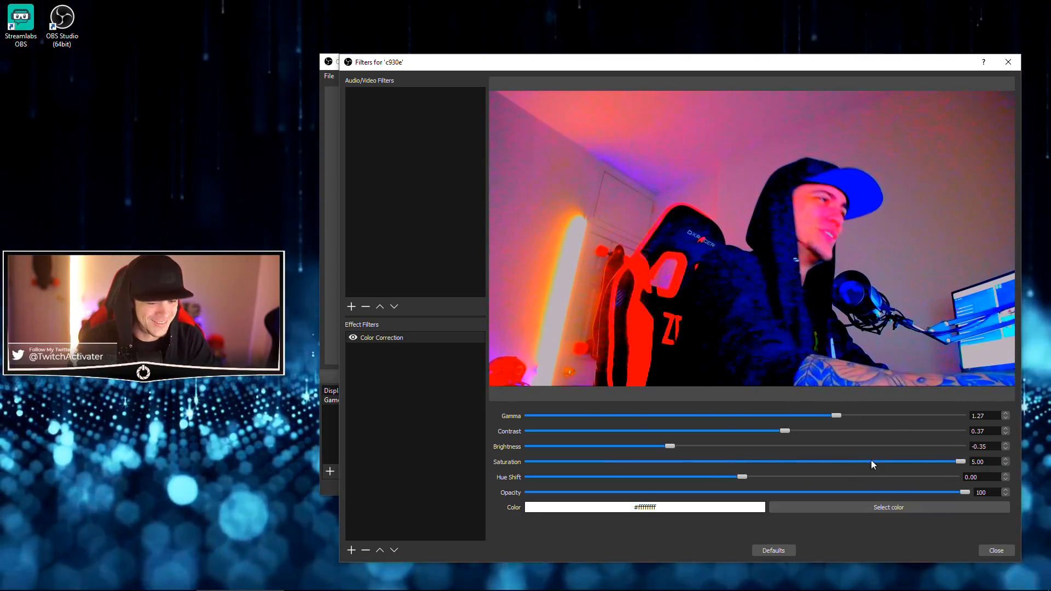
left_click_drag(720, 472, 638, 468)
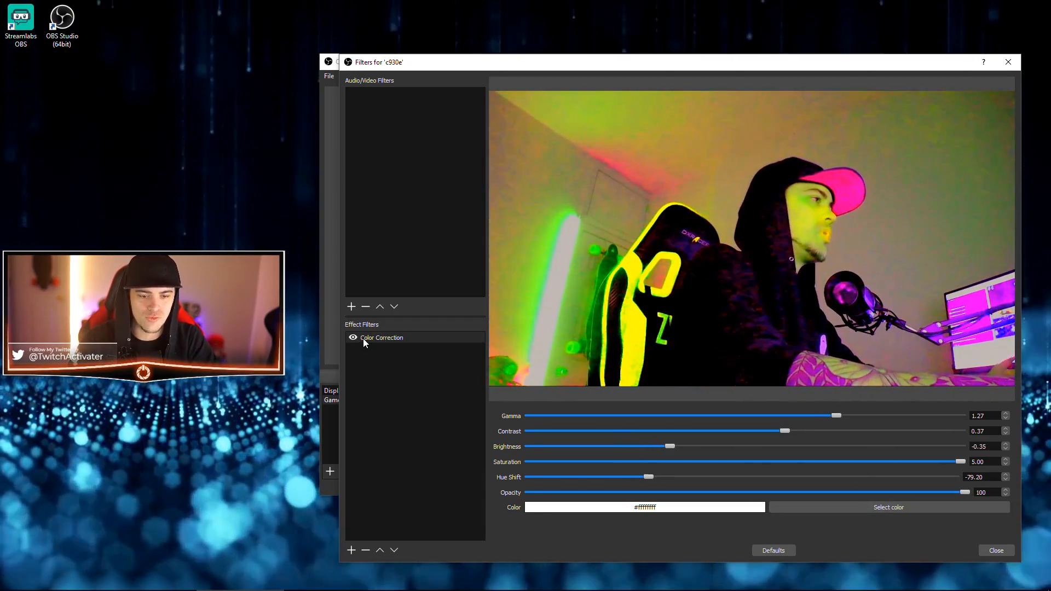
Remove the Color Correction filter from the c930e webcam
left_click(365, 339)
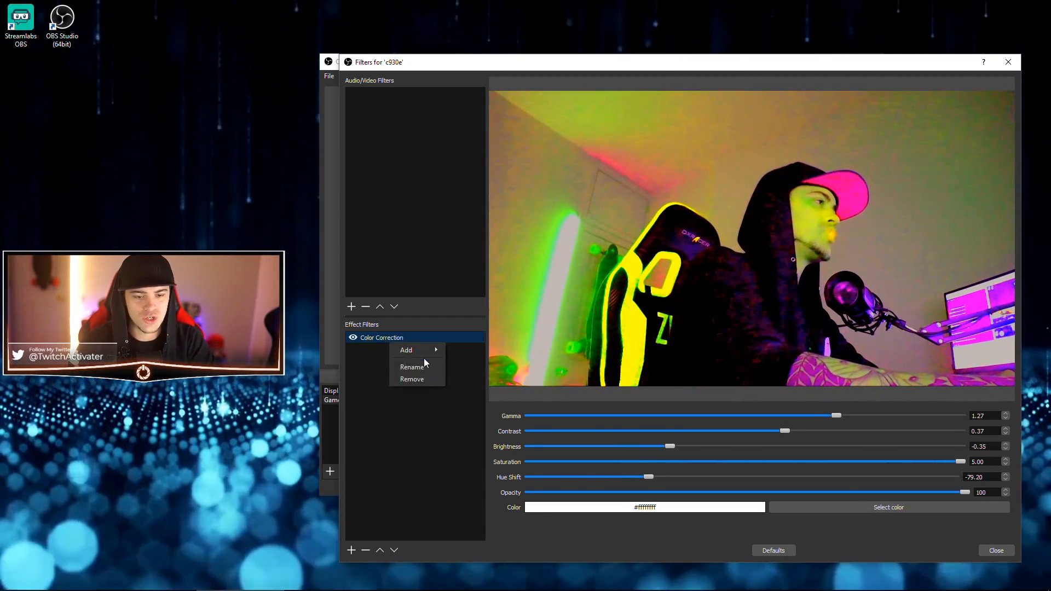
left_click(416, 379)
left_click(715, 329)
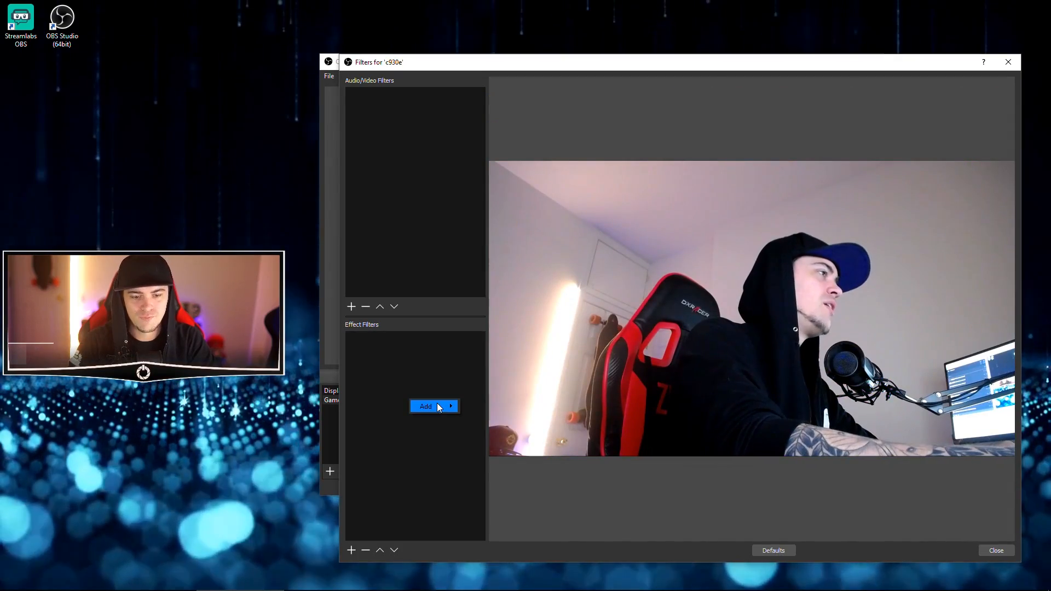
Add a Crop/Pad effect filter to the c930e webcam and set its left crop to 100
mouse_move(440, 406)
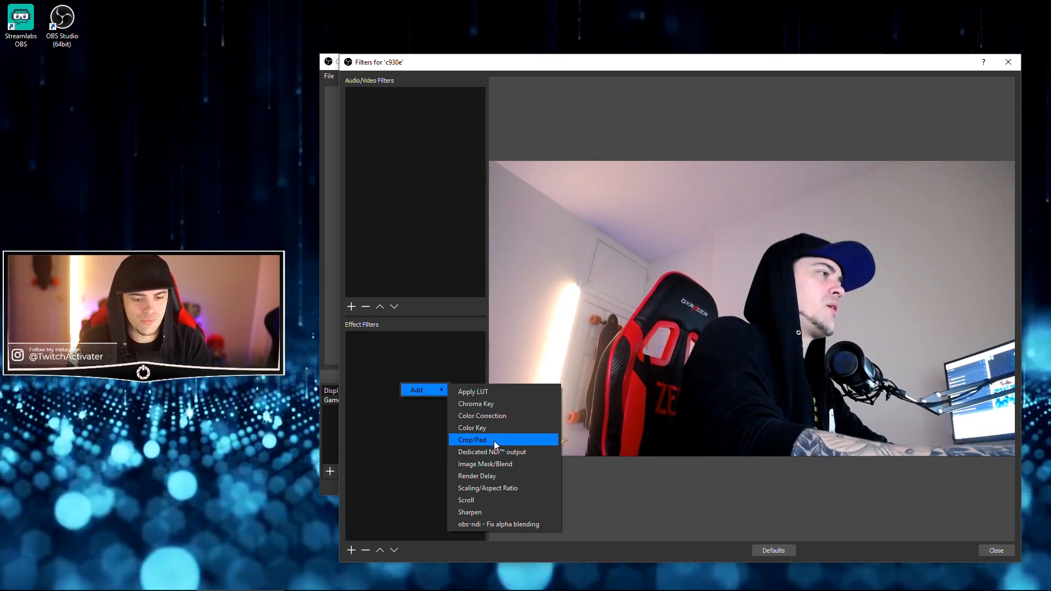
left_click(488, 439)
left_click(651, 330)
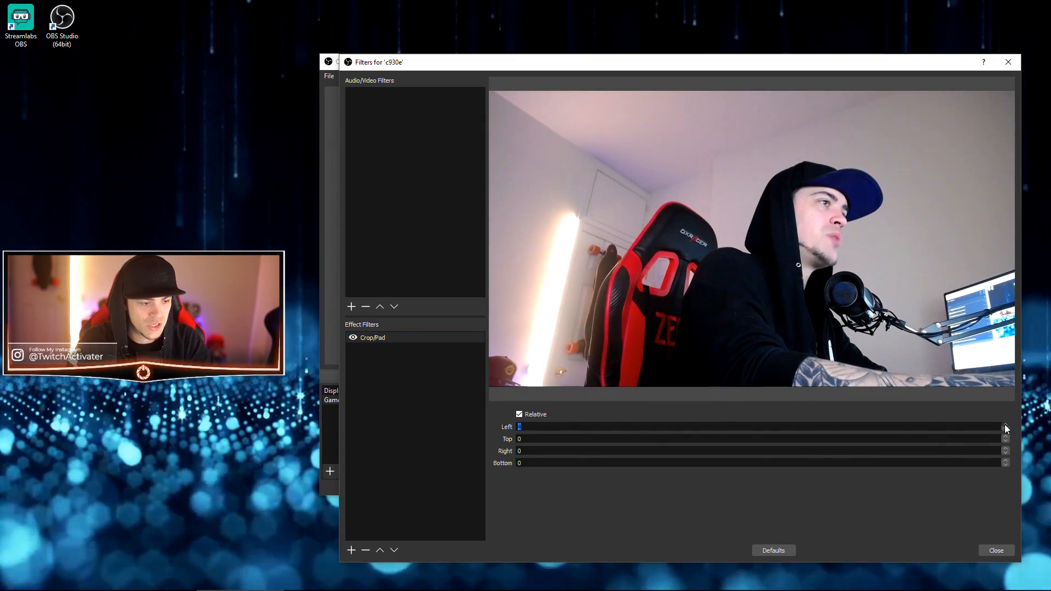
type("100")
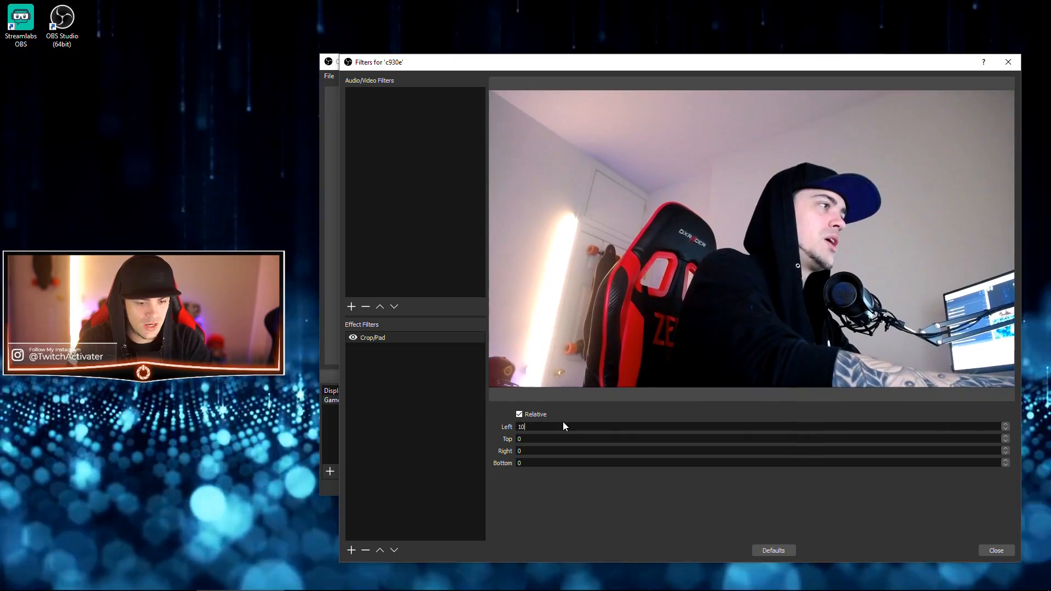
key("Return")
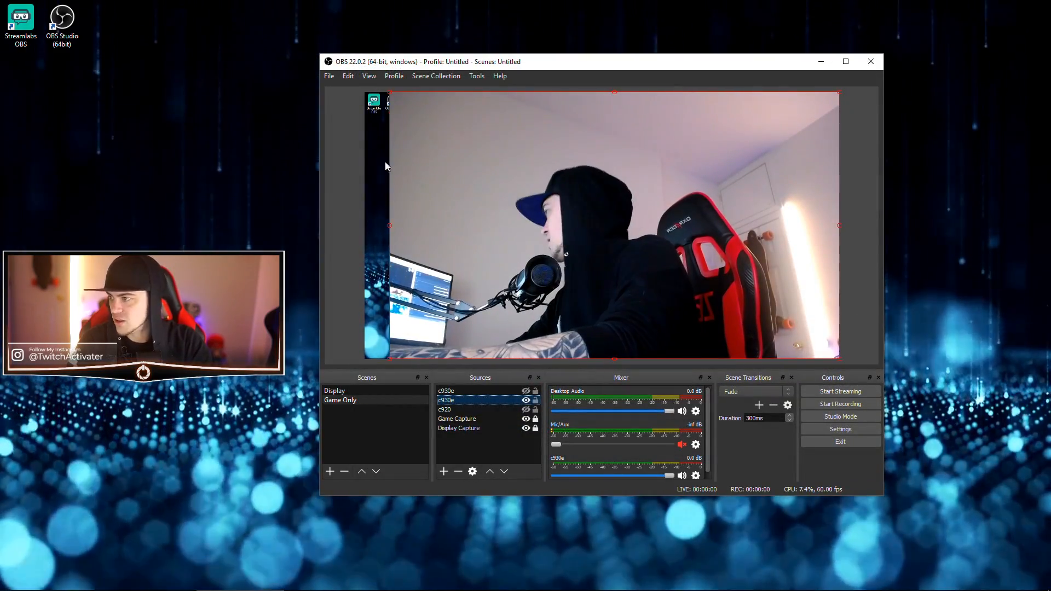
Add an Image Mask/Blend filter to the c930e webcam, and remove it after cancelling the mask image selection
right_click(461, 400)
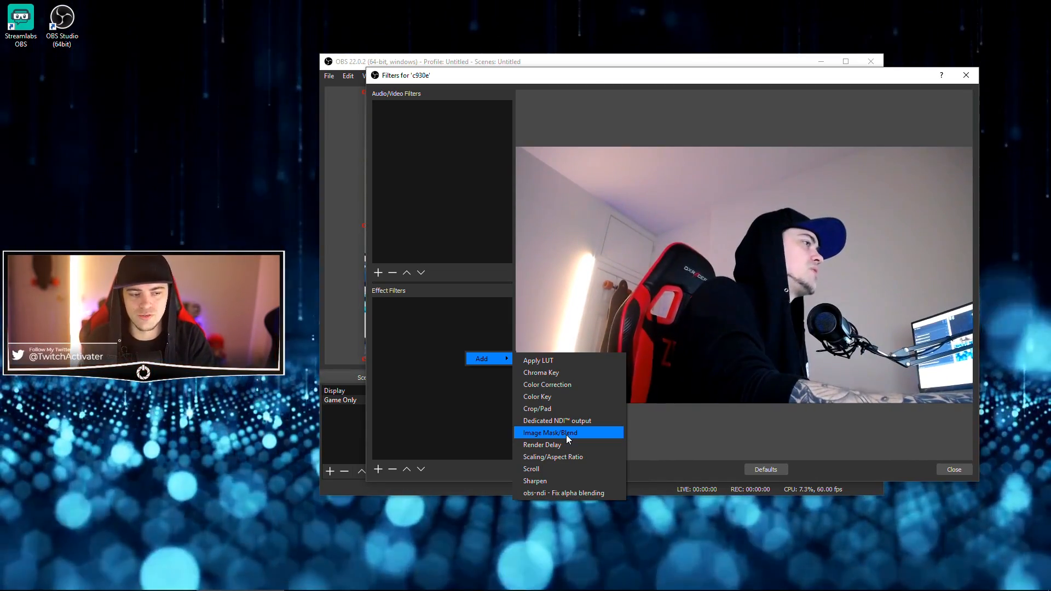
left_click(567, 436)
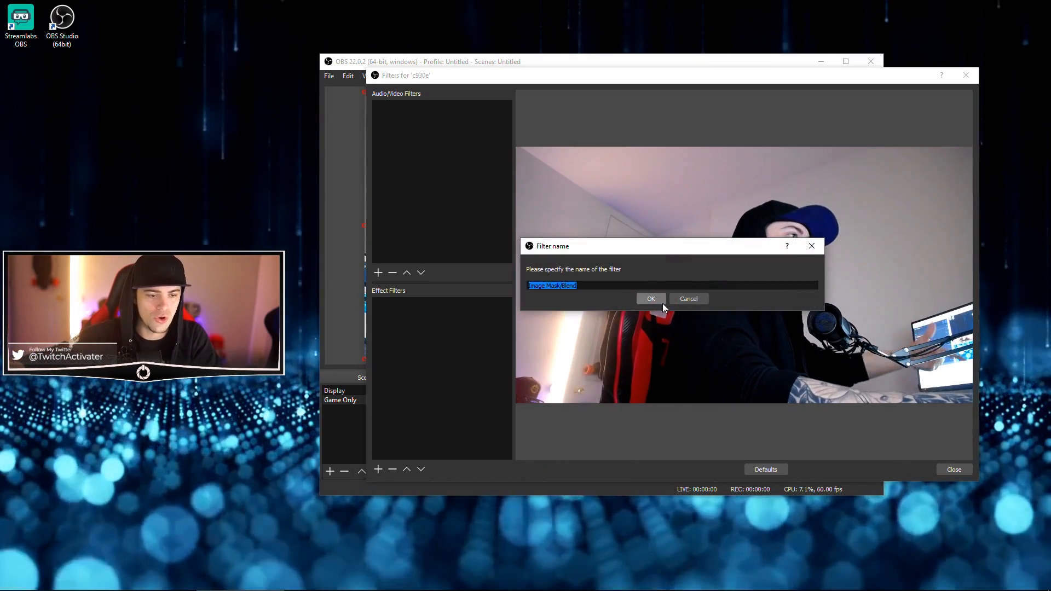
left_click(660, 301)
left_click(946, 349)
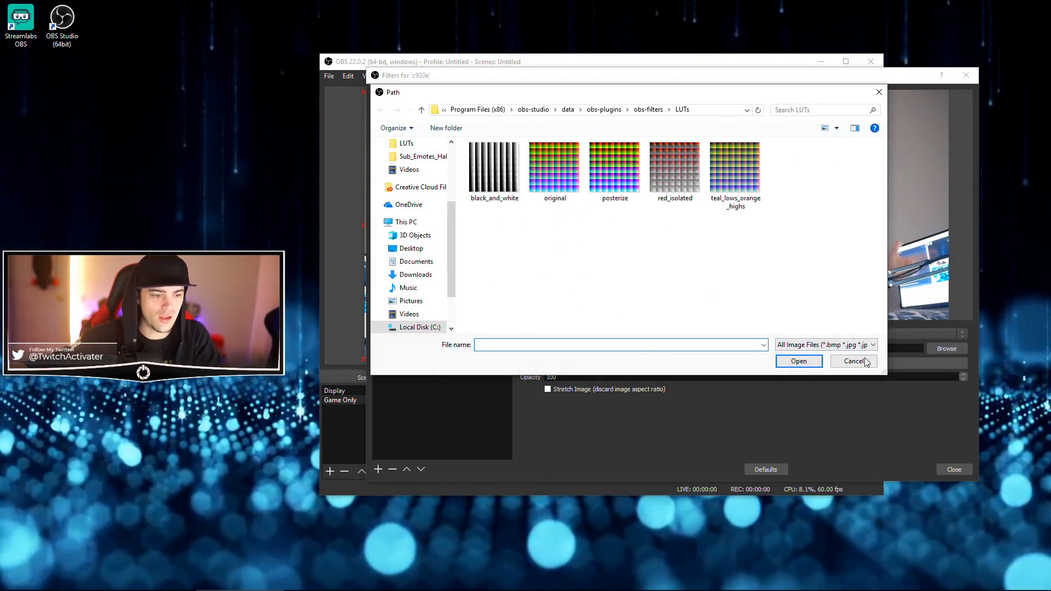
left_click(857, 359)
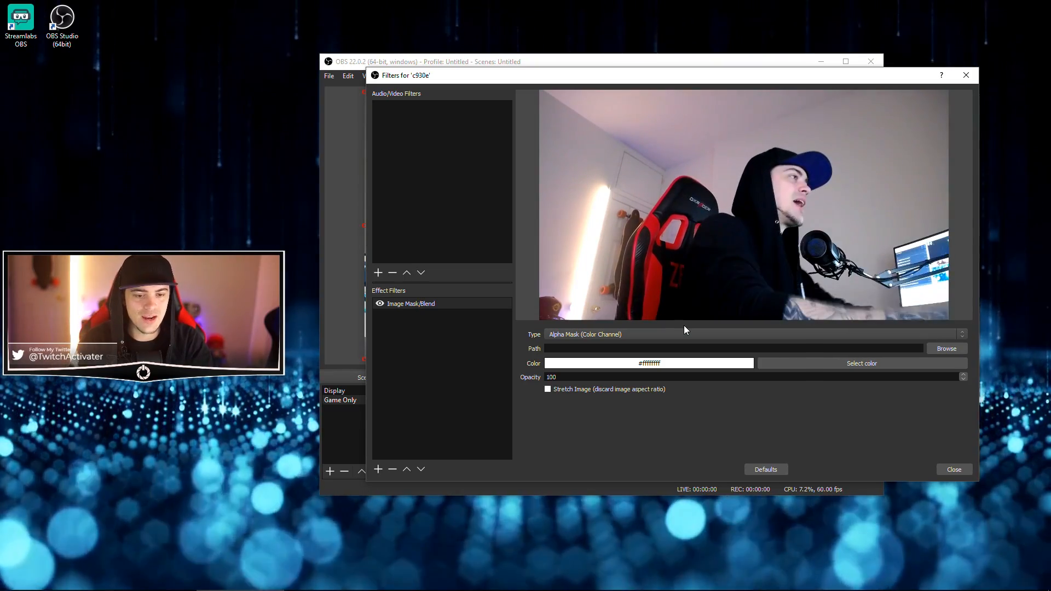
left_click(438, 338)
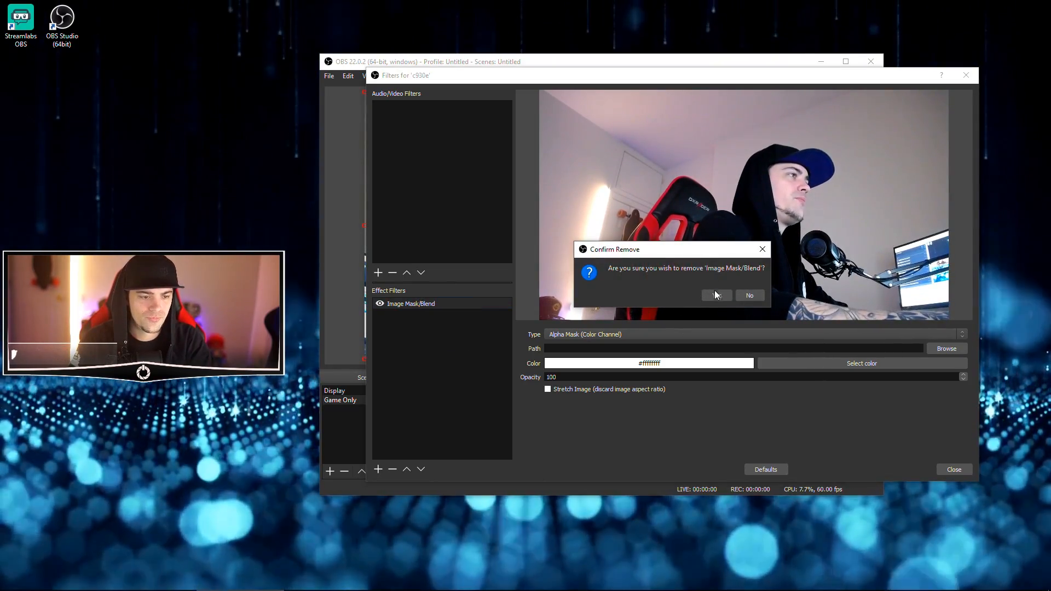
left_click(714, 295)
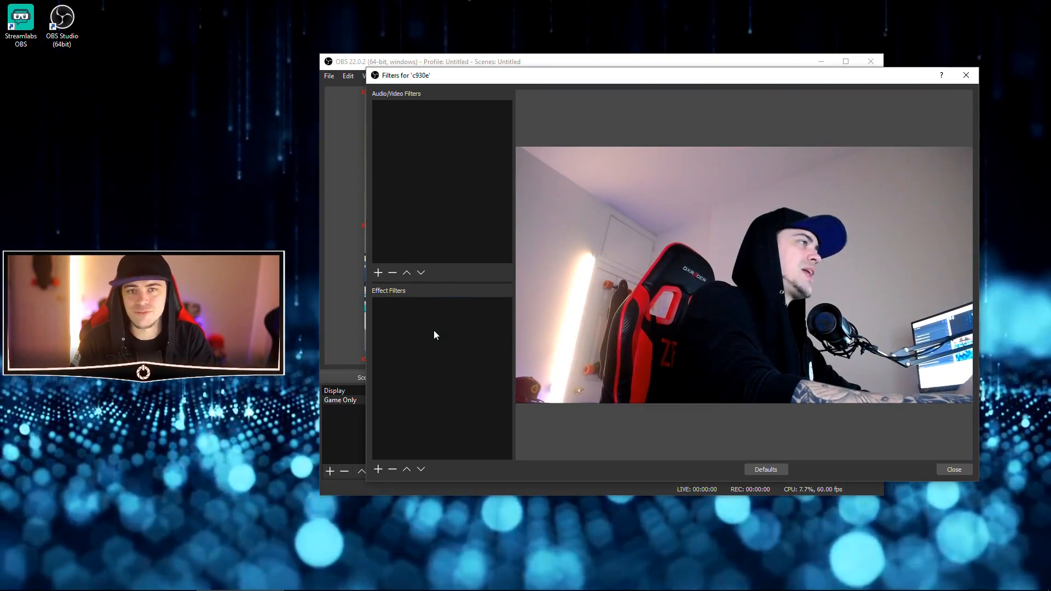
Add a Render Delay effect filter to the c930e webcam under its default name
right_click(403, 337)
mouse_move(438, 346)
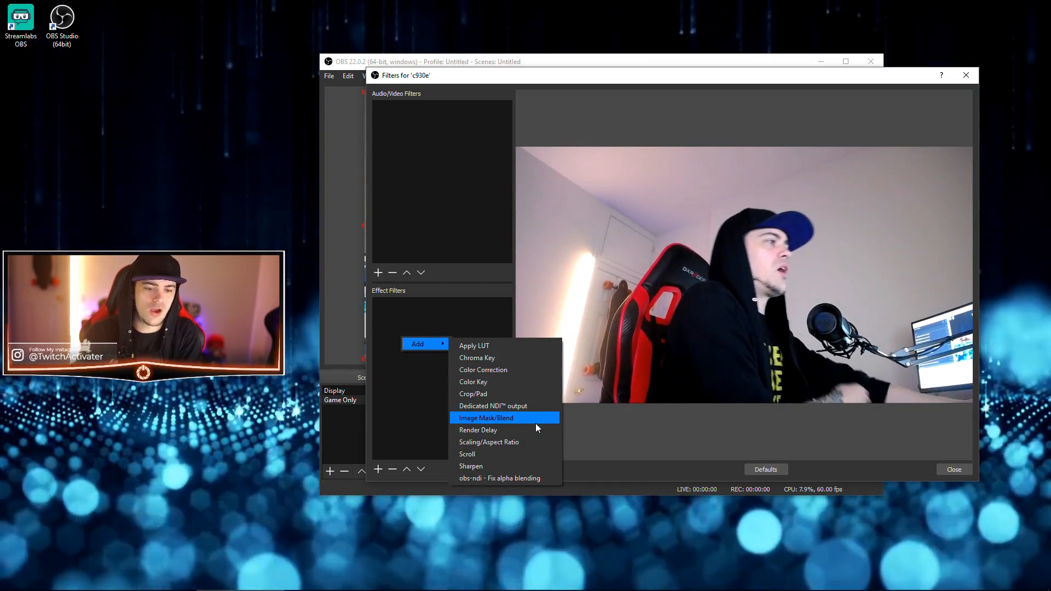
left_click(543, 430)
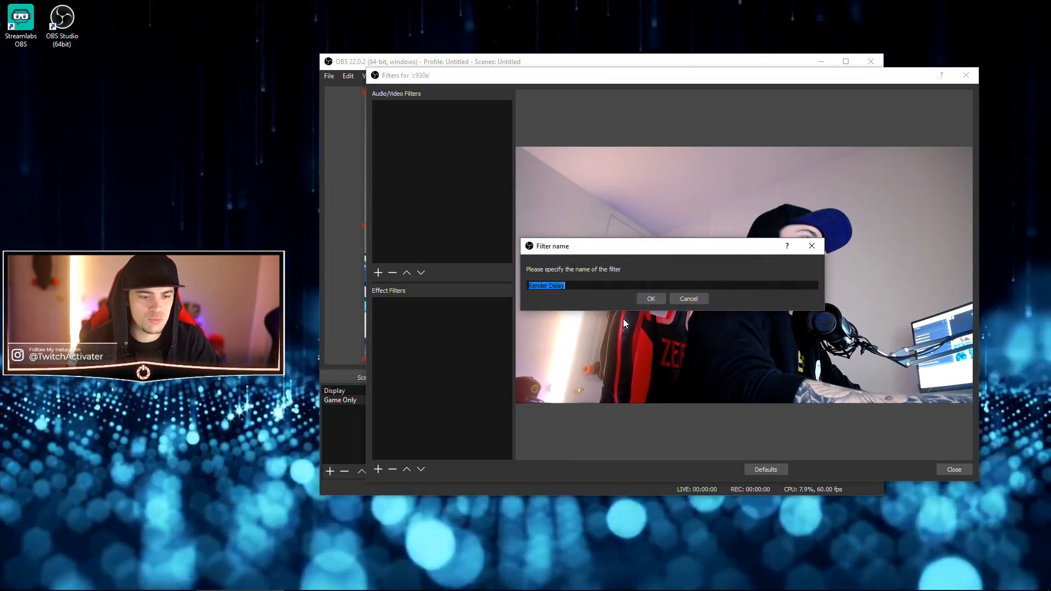
left_click(651, 297)
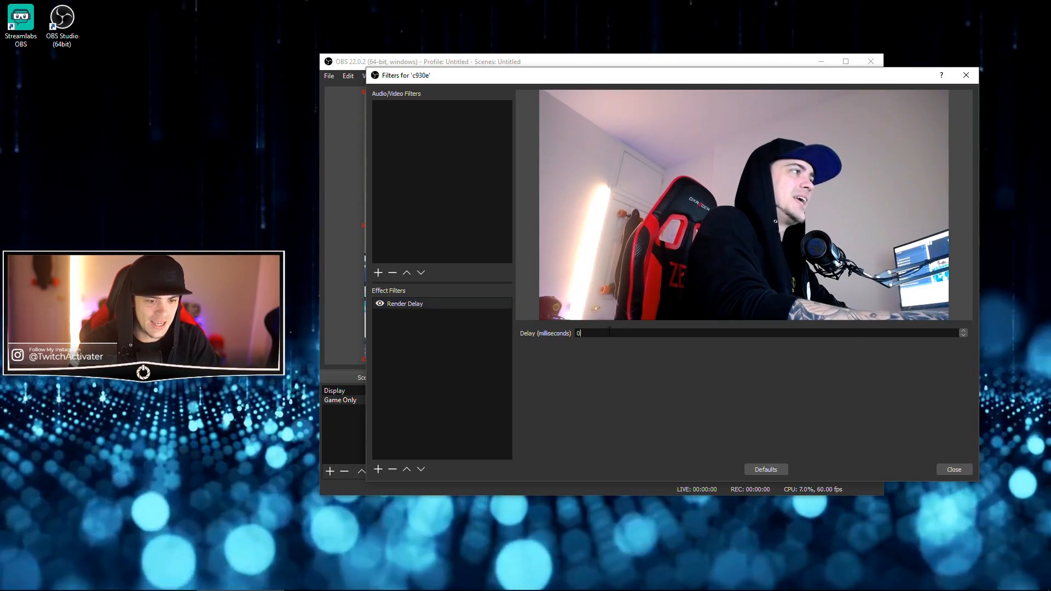
Try several millisecond values for the Render Delay filter, ending with a delay of 500 milliseconds
type("500")
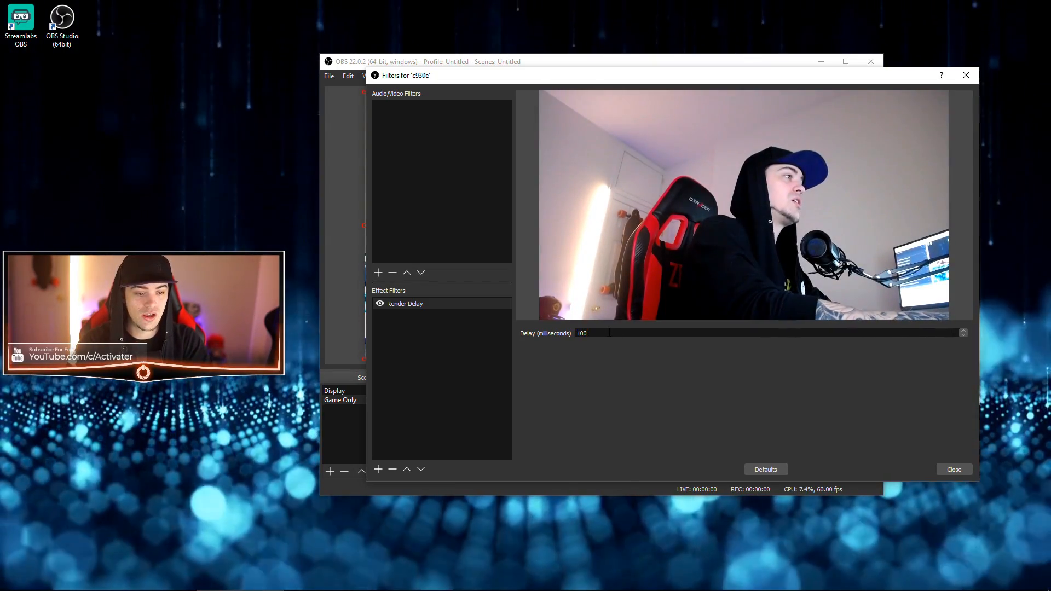
type("99")
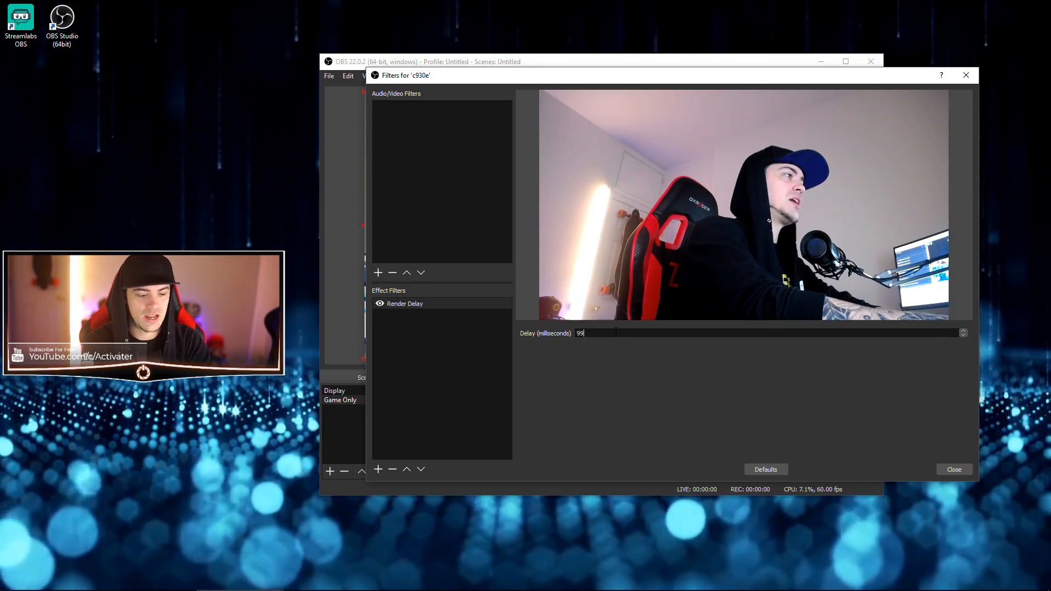
type("60")
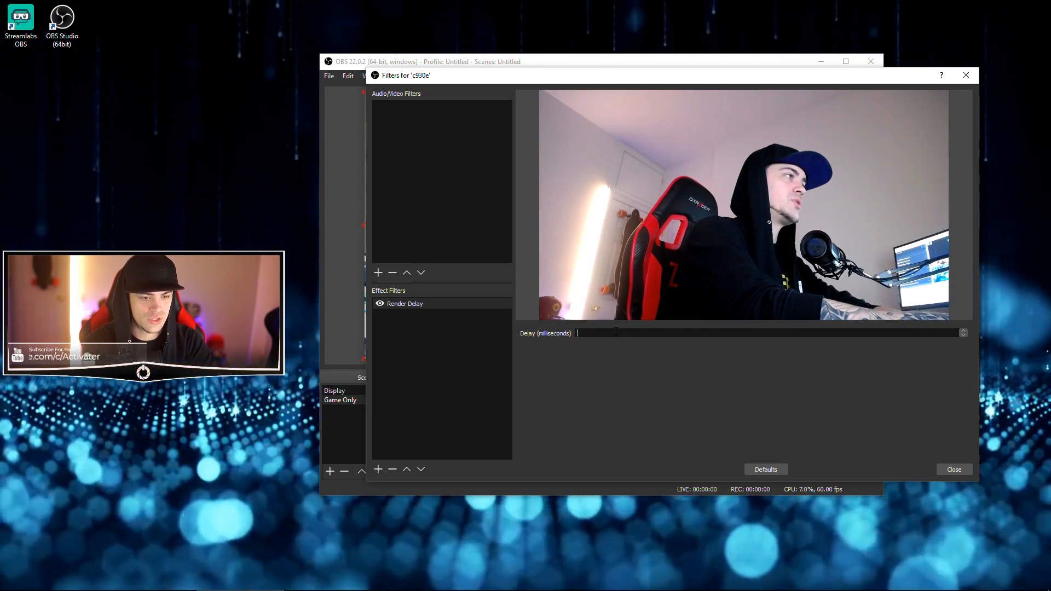
type("500")
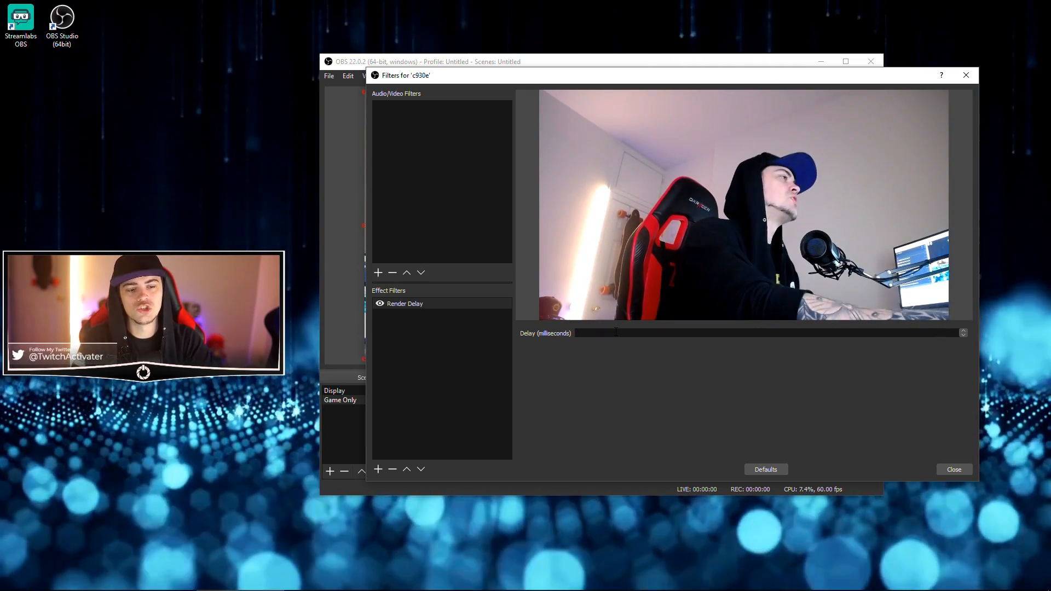
type("00")
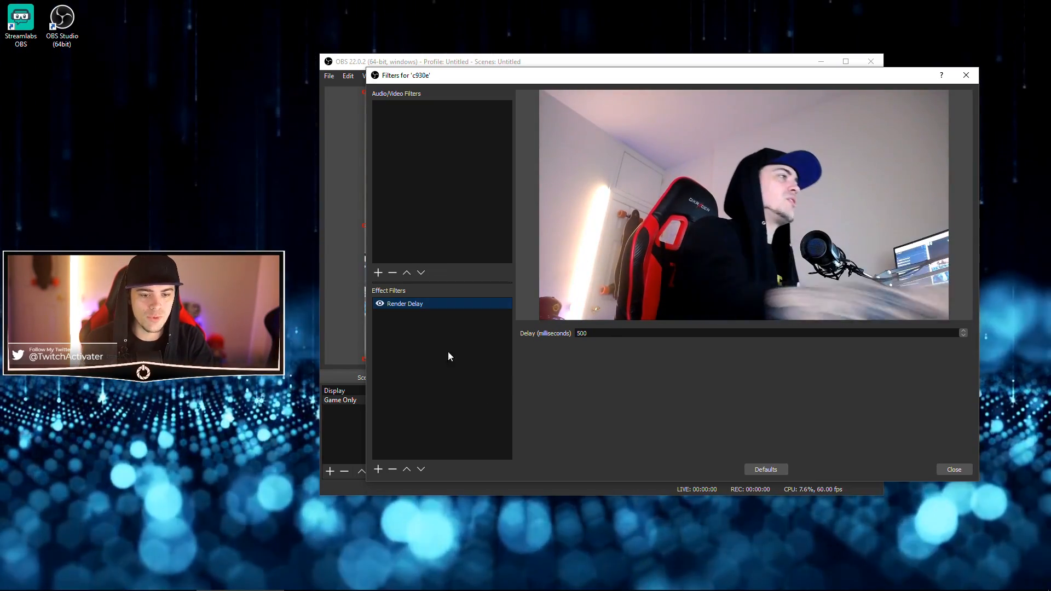
Remove the Render Delay filter from the c930e webcam and add a Scaling/Aspect Ratio effect filter under its default name
right_click(408, 304)
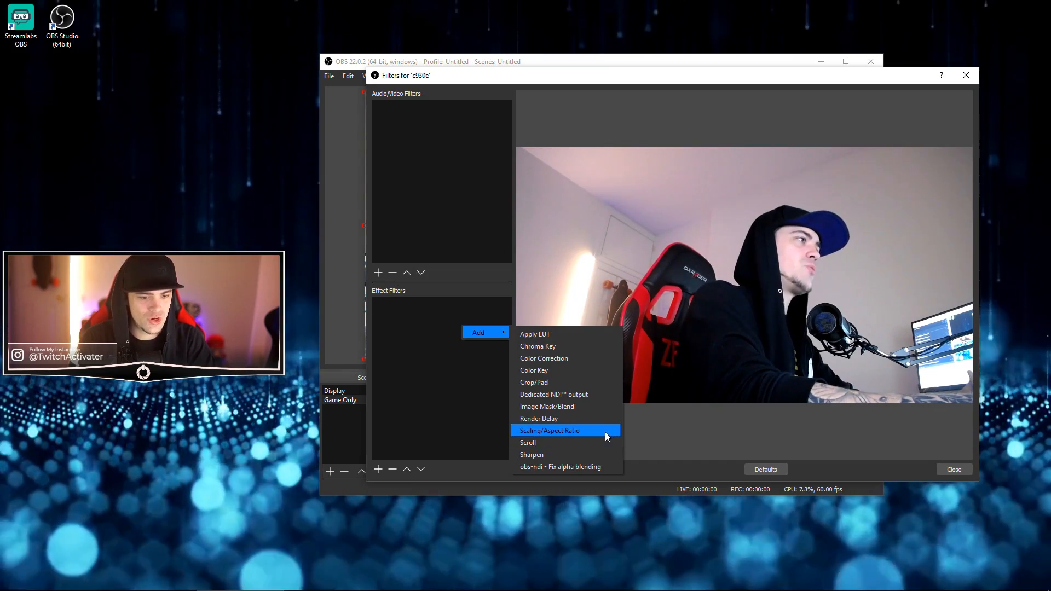
left_click(605, 432)
left_click(652, 298)
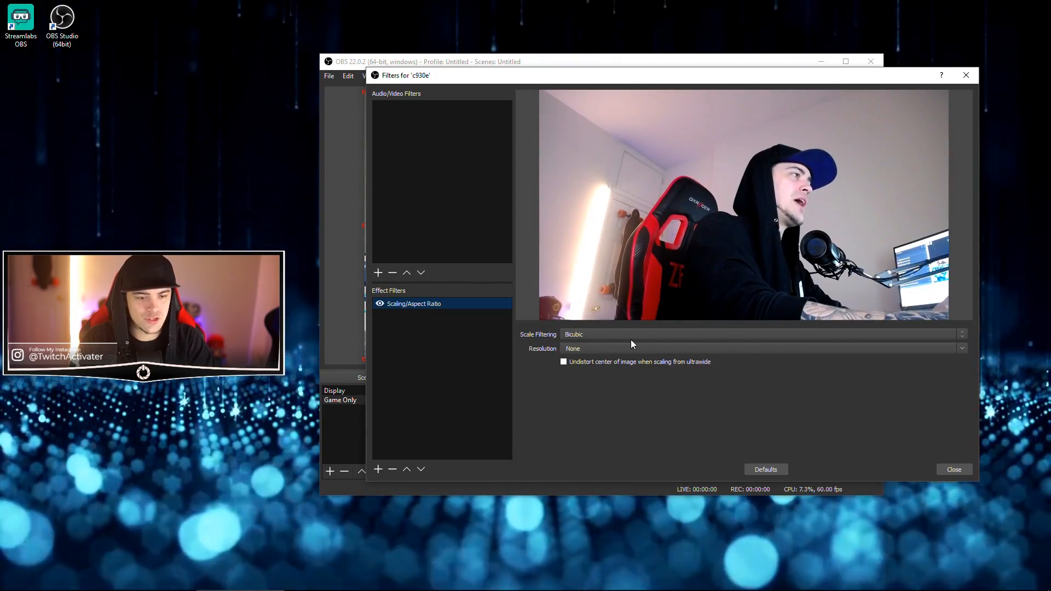
Look through the scale filtering options of the Scaling/Aspect Ratio filter and set its resolution to 4:3
left_click(870, 334)
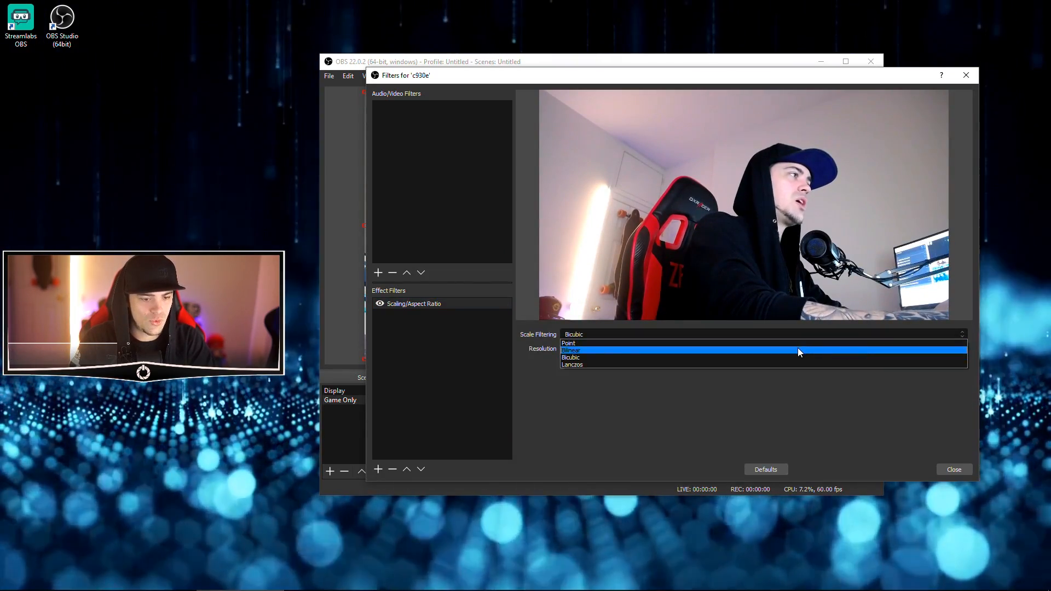
left_click(842, 416)
left_click(958, 349)
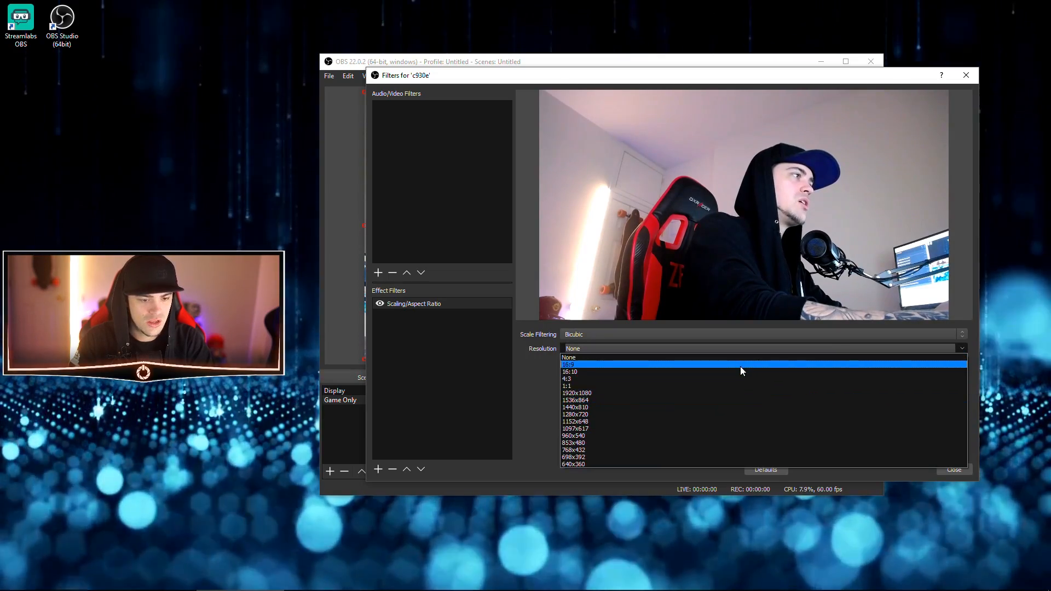
left_click(720, 379)
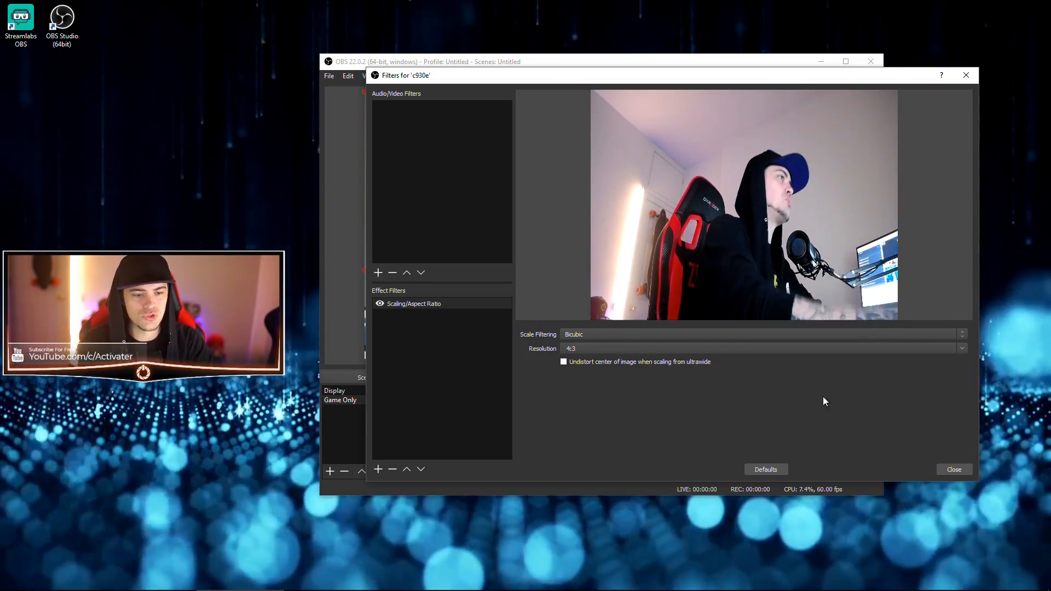
Try the resolutions 16:9, 853x480, 1920x1080 and None on the Scaling/Aspect Ratio filter, and remove the filter from the c930e webcam
left_click(955, 351)
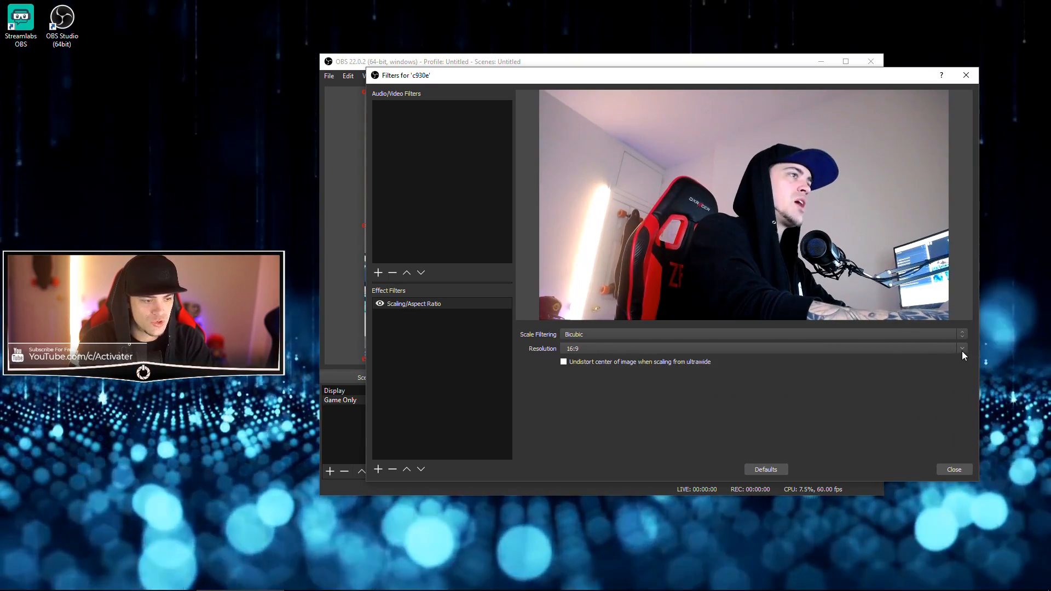
left_click(962, 349)
left_click(818, 409)
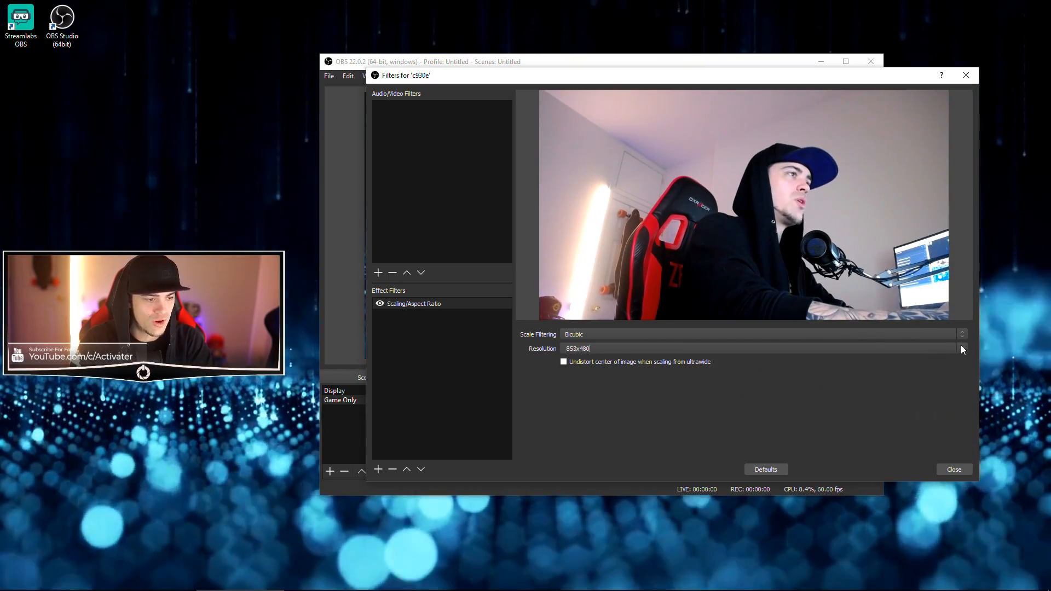
left_click(962, 349)
left_click(740, 394)
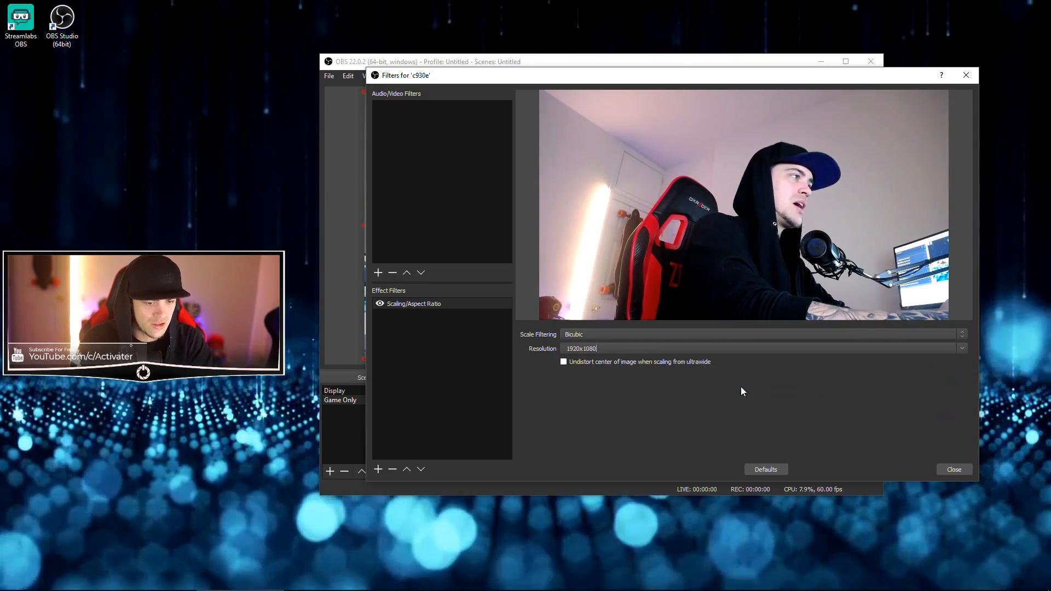
left_click(962, 348)
left_click(707, 359)
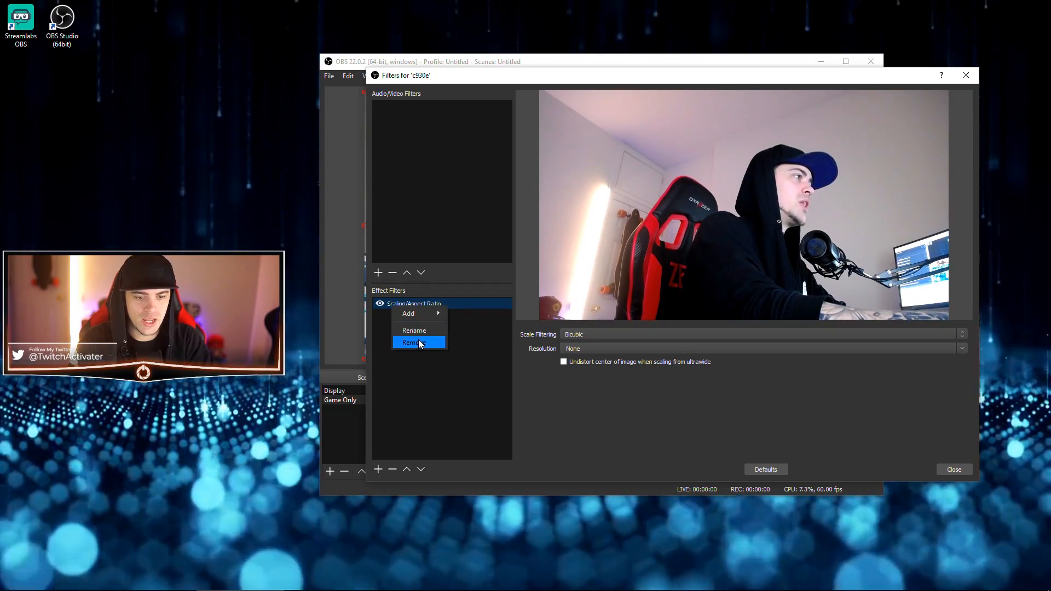
left_click(420, 342)
left_click(718, 294)
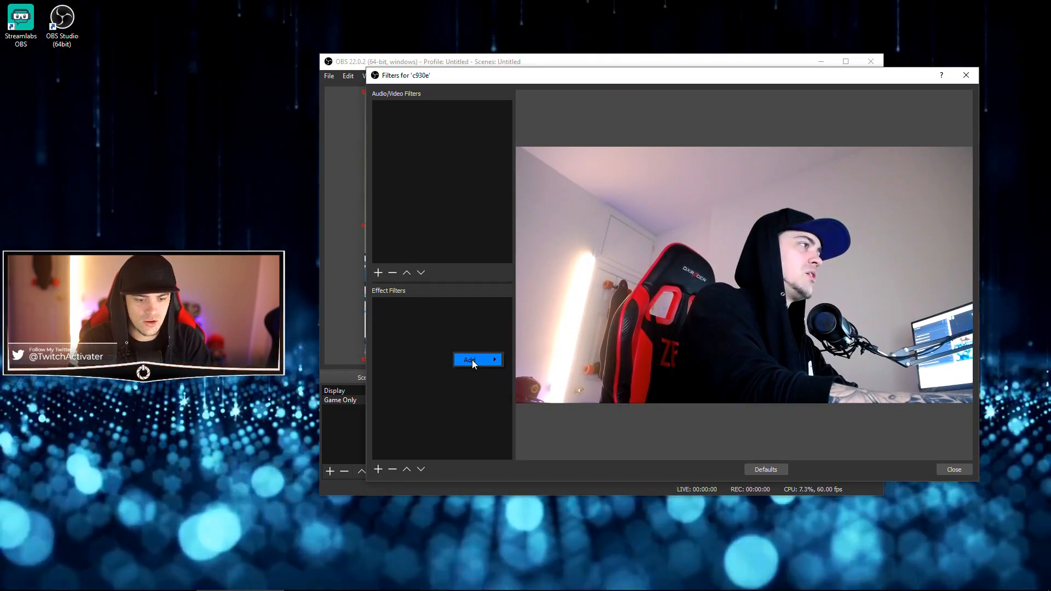
Add a Scroll effect filter to the c930e webcam with horizontal speed 432 and vertical speed -249
mouse_move(494, 365)
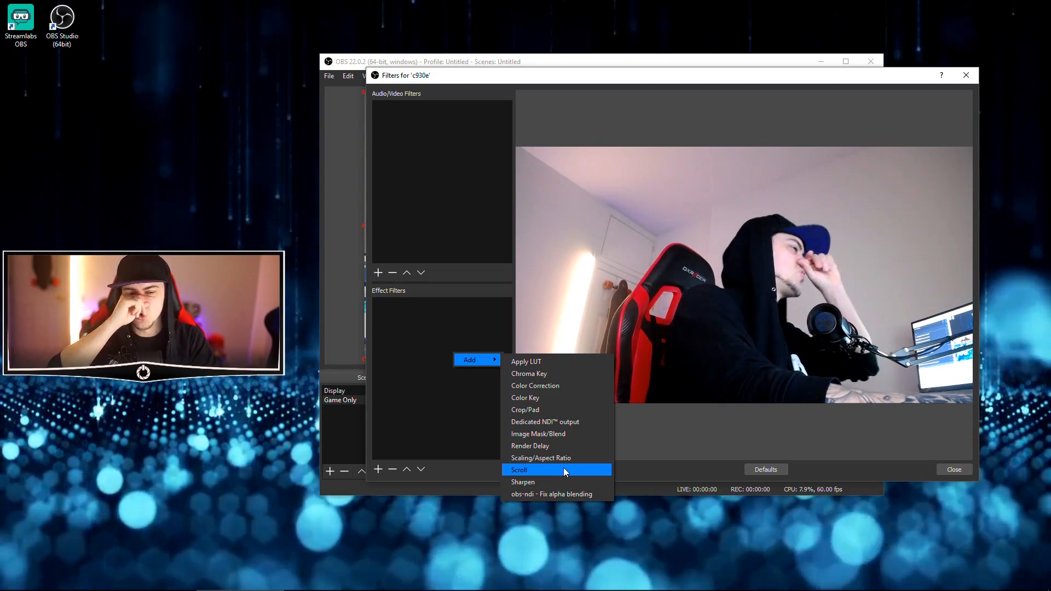
left_click(563, 468)
left_click(650, 298)
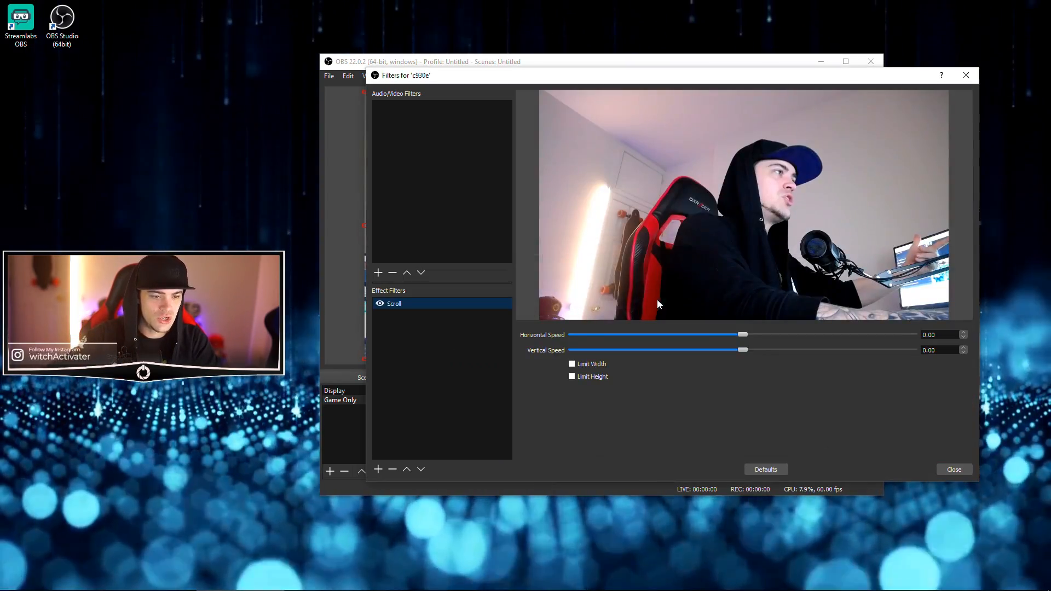
left_click_drag(743, 333, 890, 329)
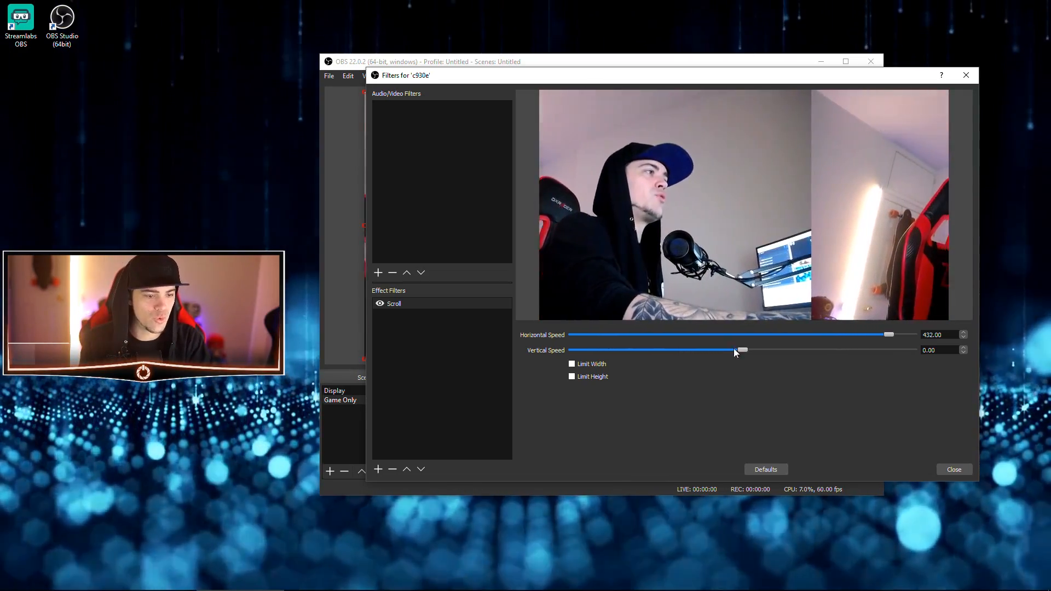
left_click_drag(740, 350, 660, 349)
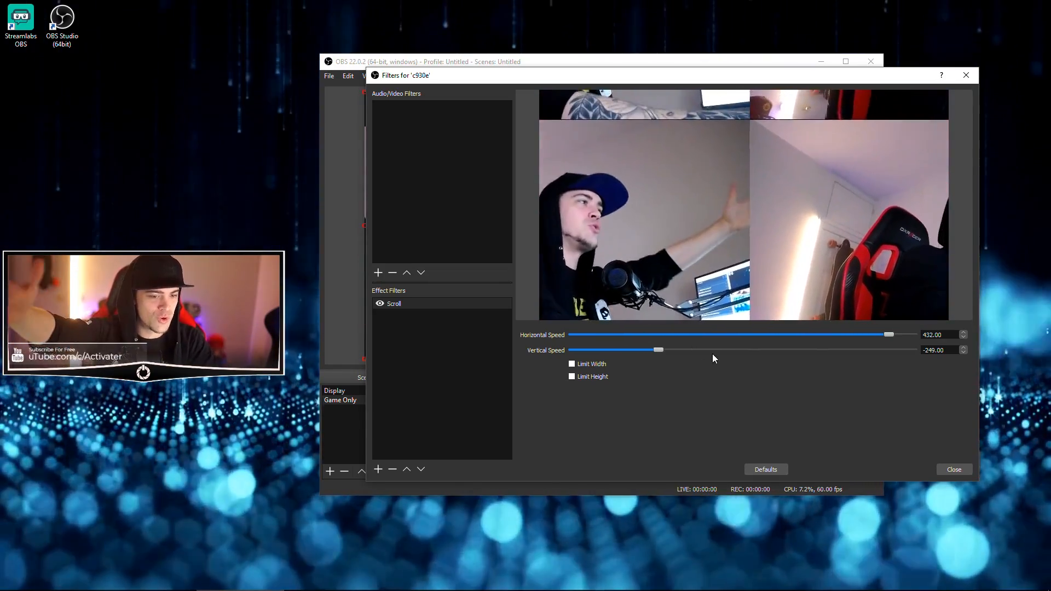
Remove the Scroll filter from the c930e webcam
right_click(428, 305)
left_click(449, 337)
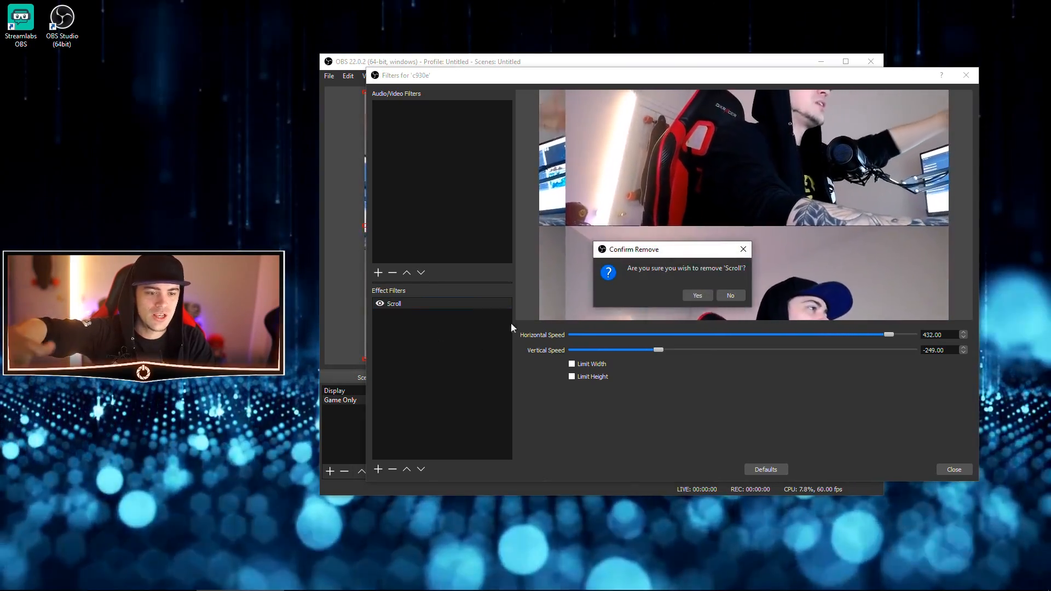
left_click(696, 295)
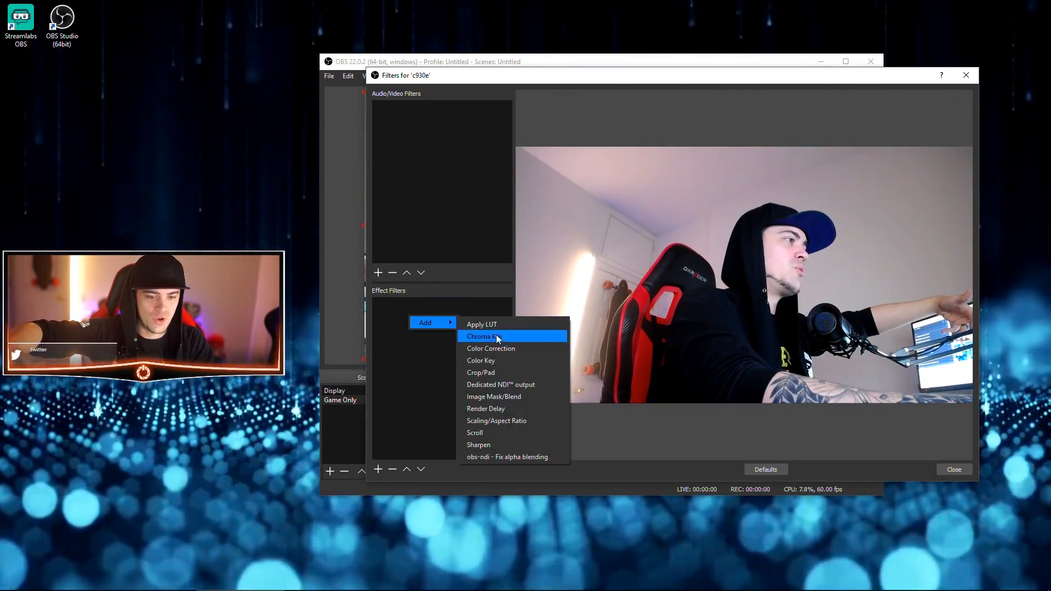
Add a Sharpen effect filter to the c930e webcam under its default name and set its sharpness to 0.72
left_click(514, 445)
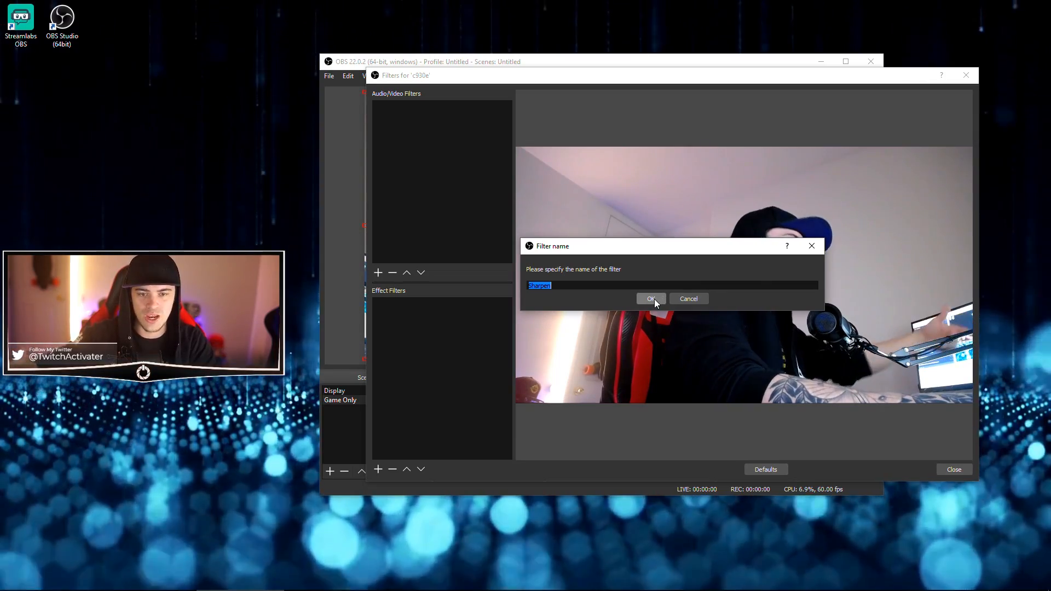
left_click(655, 299)
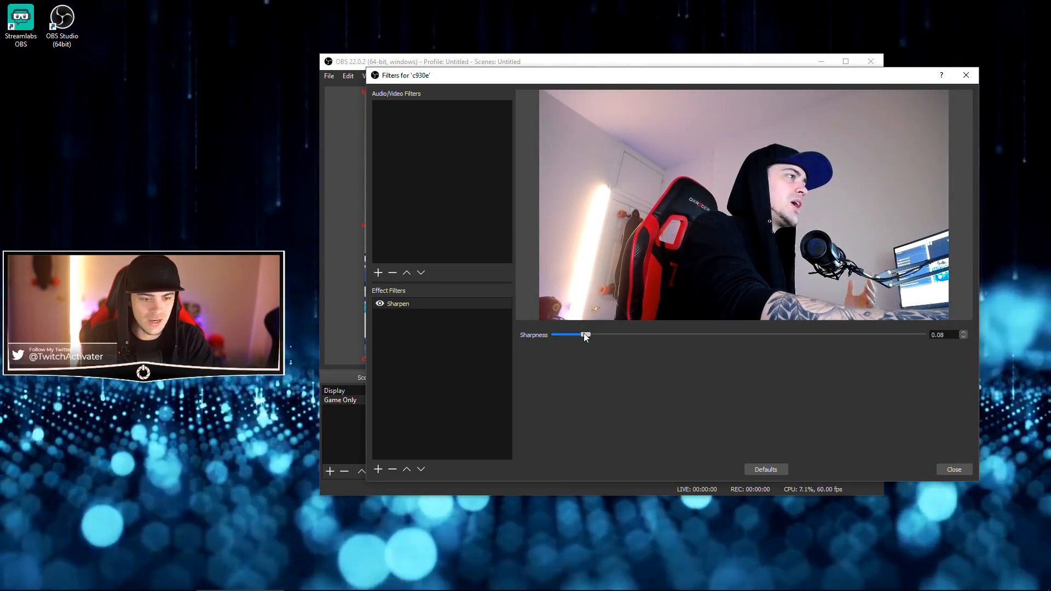
left_click(380, 303)
left_click_drag(584, 335, 822, 345)
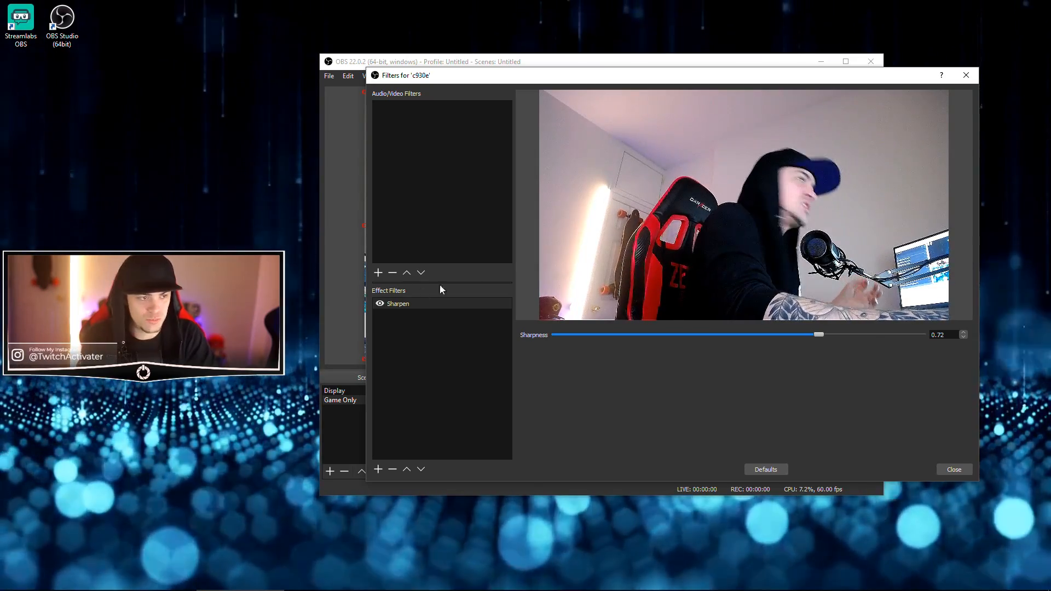
Enlarge the filters window and compare low and high sharpness values up to 1.00, ending with sharpness at 0.10
left_click_drag(746, 68, 712, 0)
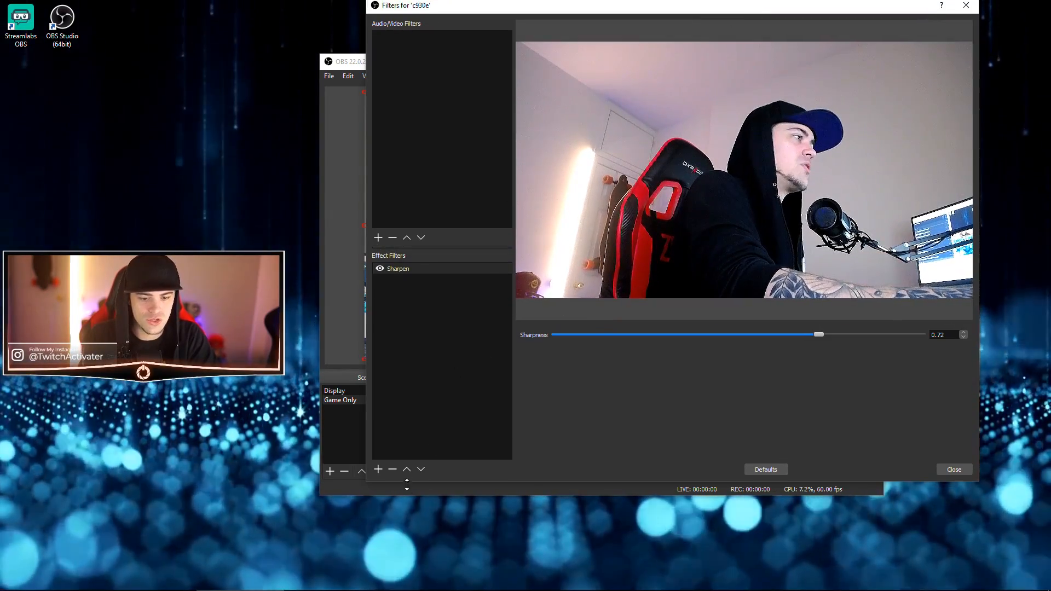
left_click_drag(366, 481, 142, 588)
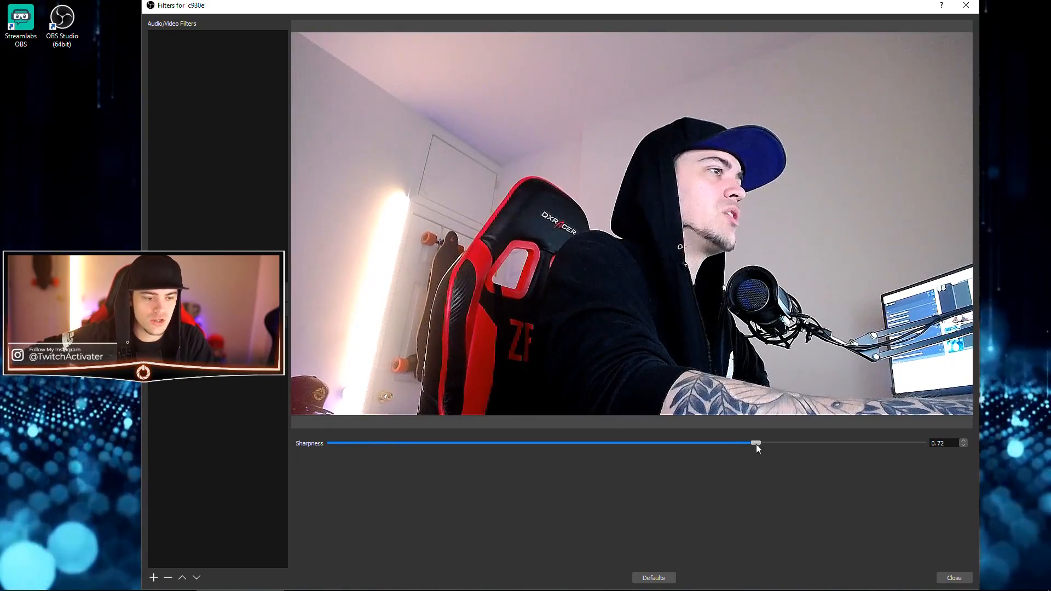
left_click_drag(757, 443, 305, 423)
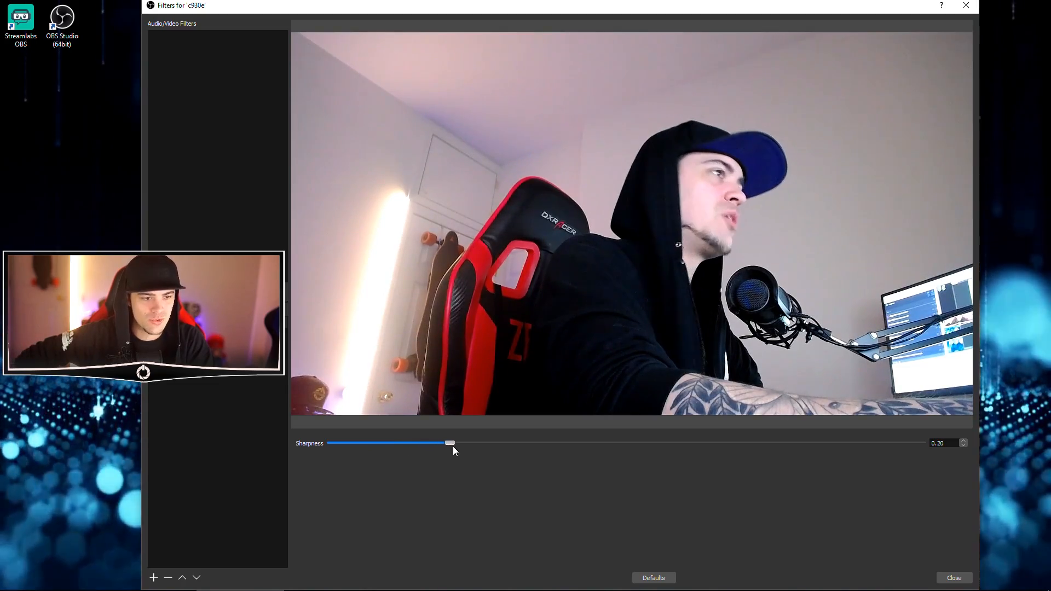
left_click_drag(452, 445, 684, 455)
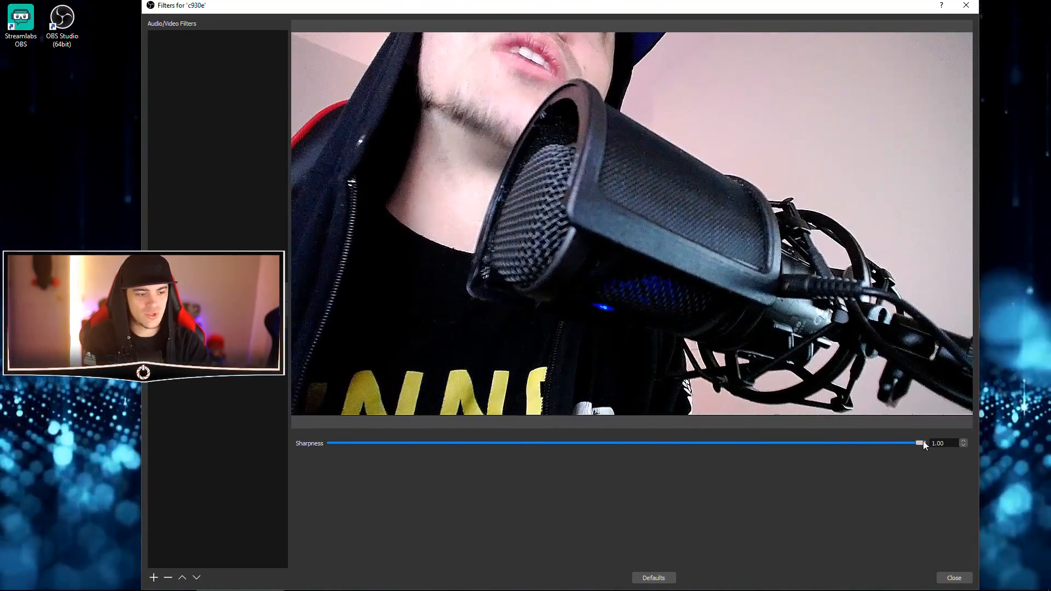
left_click_drag(920, 442, 391, 446)
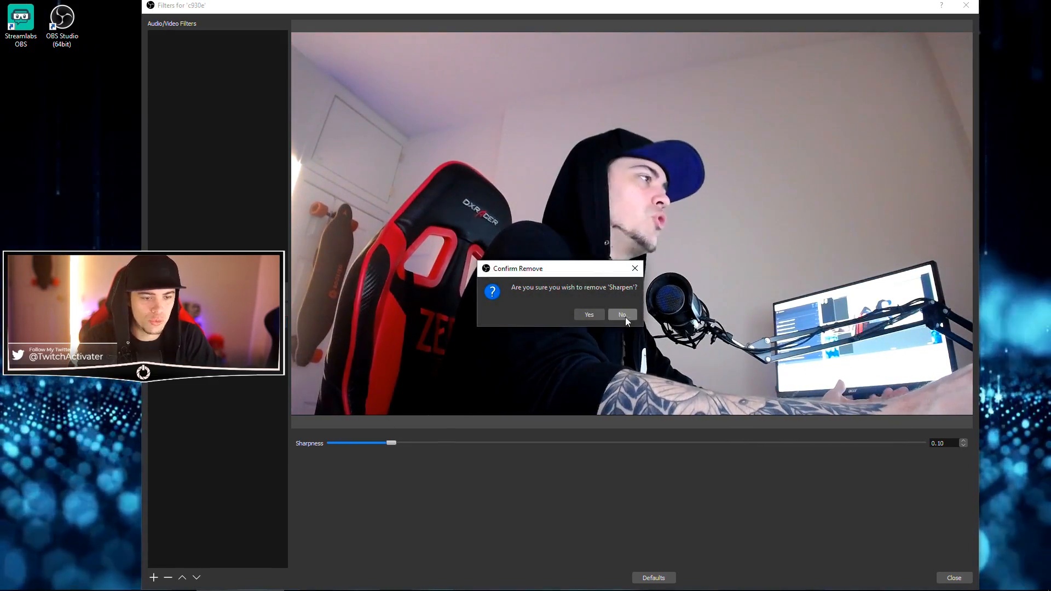
Remove the Sharpen filter from the c930e webcam, close its filters, and switch to the Display scene
left_click(589, 314)
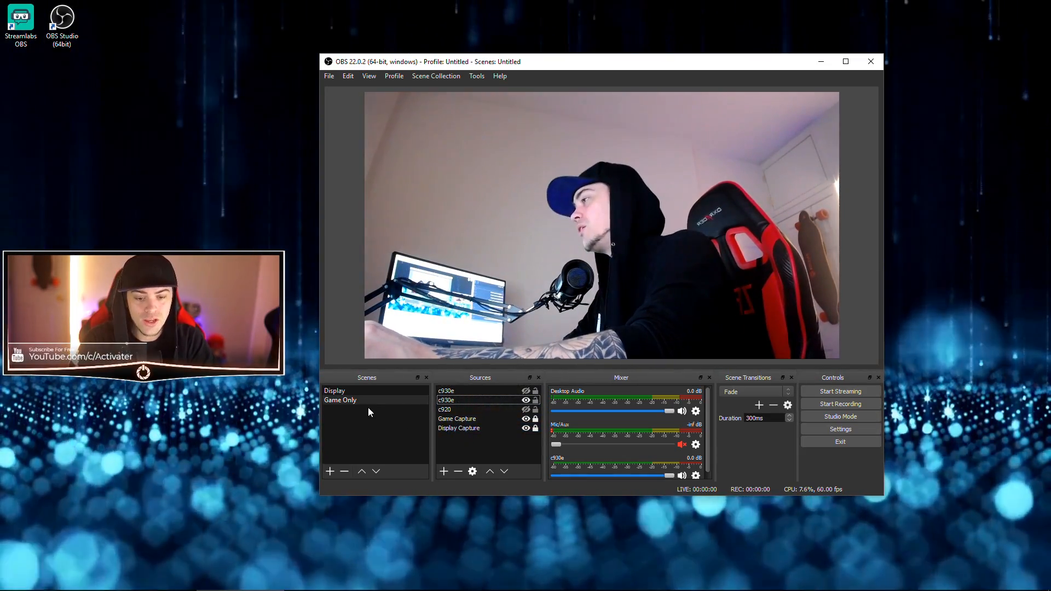
right_click(347, 401)
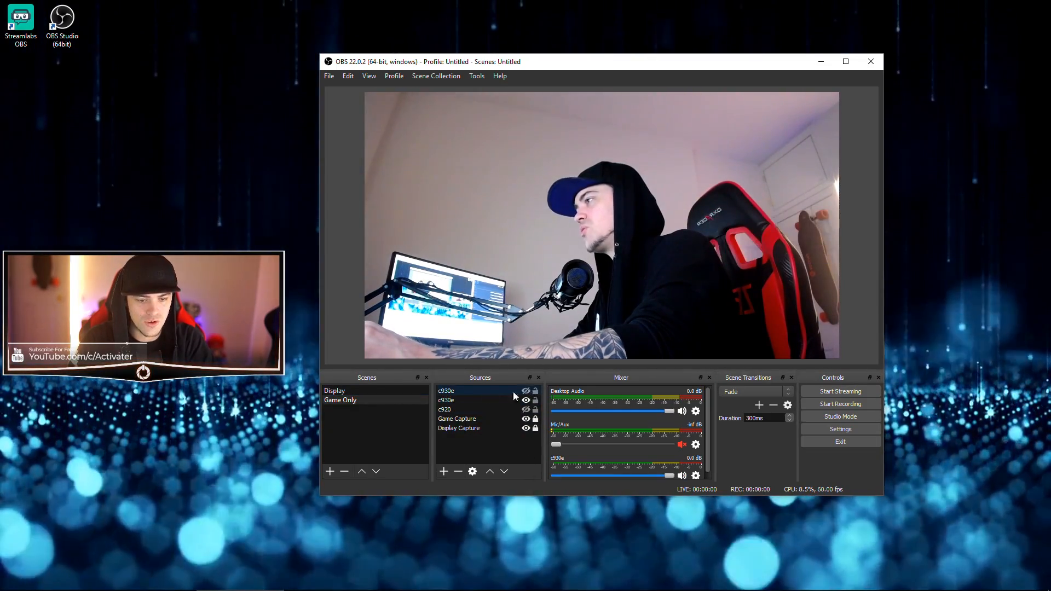
left_click(337, 390)
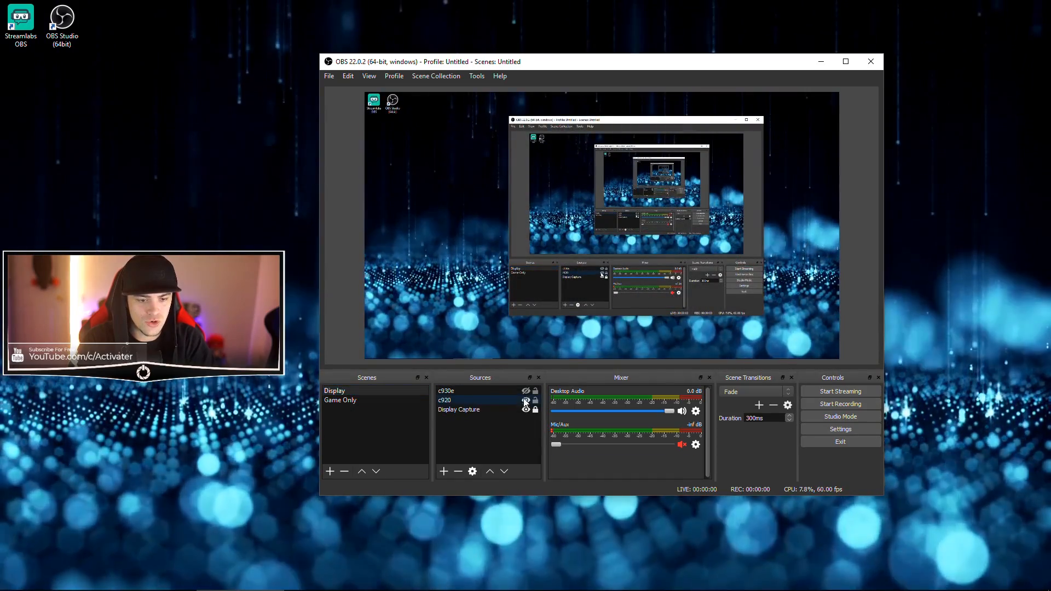
Show the c920 and c930e webcams in the Display scene, arrange the c930e below the c920, and move the OBS window aside
left_click_drag(573, 198, 751, 231)
left_click_drag(455, 183, 590, 200)
left_click(751, 232)
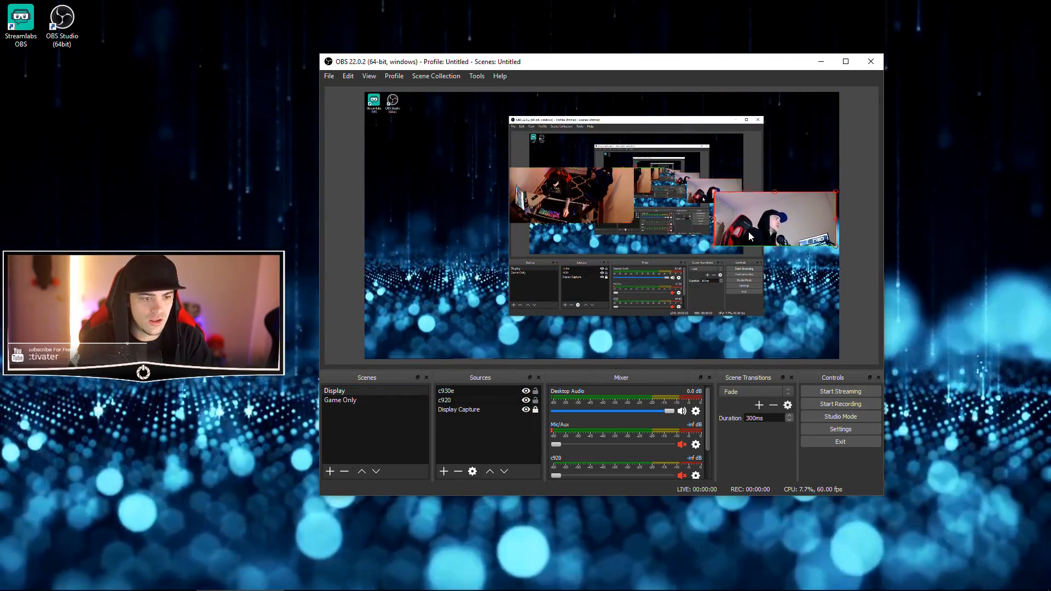
left_click_drag(751, 232, 732, 305)
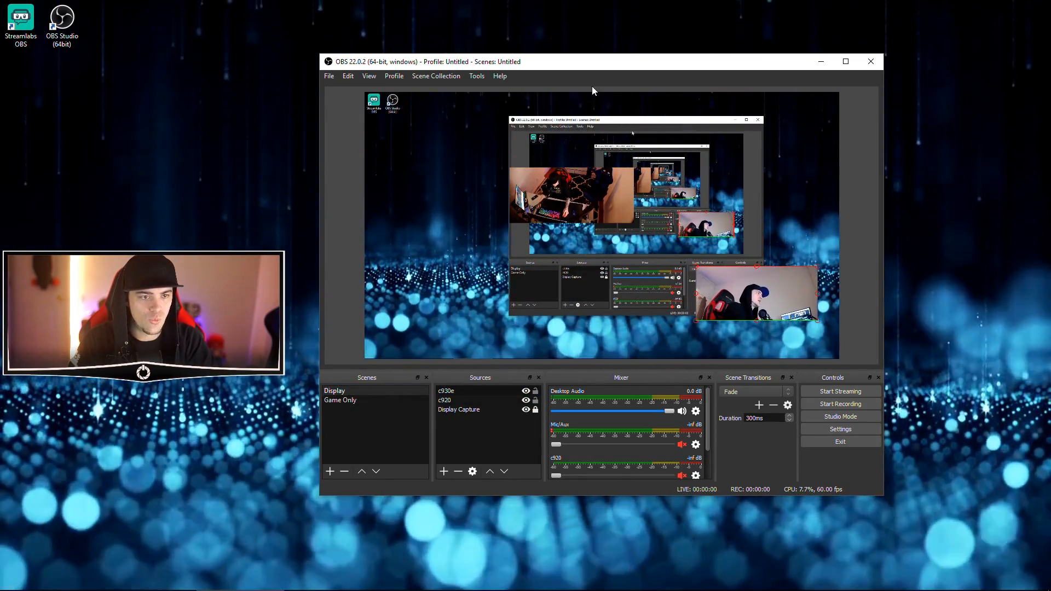
left_click_drag(614, 64, 774, 8)
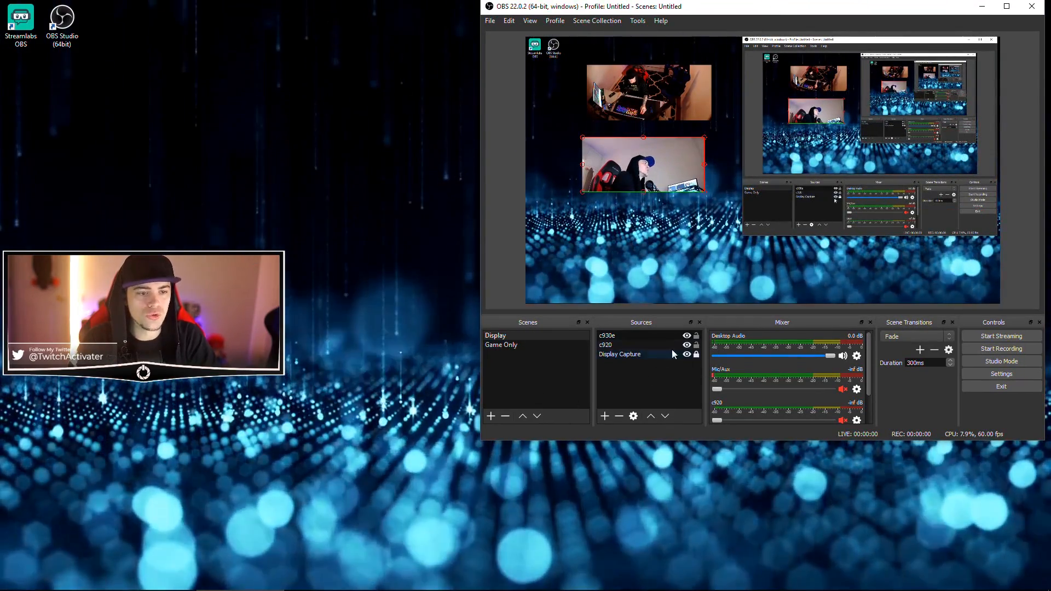
Add an Apply LUT filter under its default name to the Display scene, load teal_lows_orange_highs.png, and keep the amount at 1.00
right_click(509, 336)
left_click(570, 445)
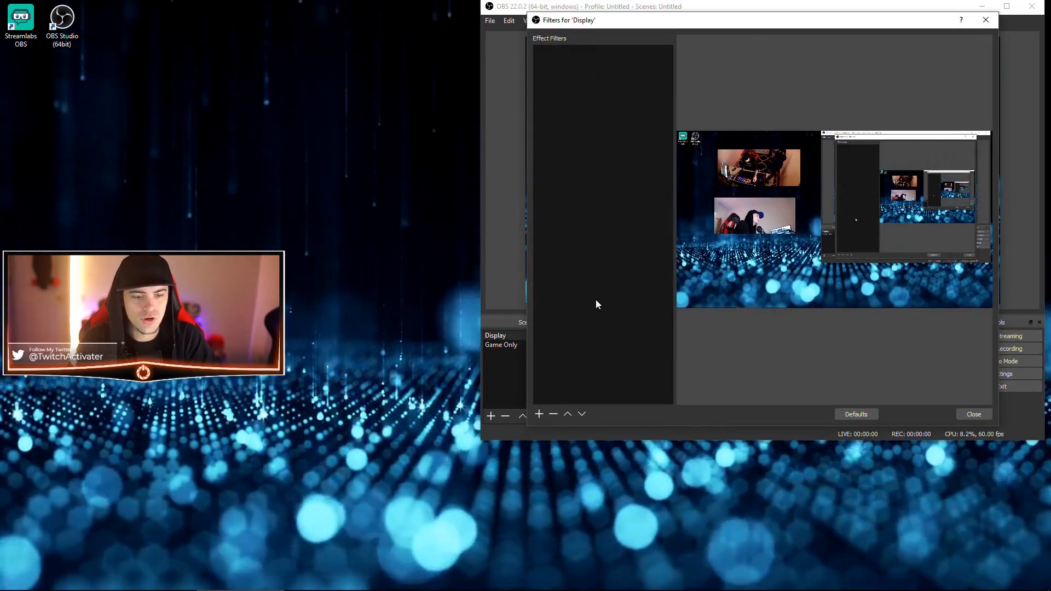
left_click(631, 302)
left_click(706, 197)
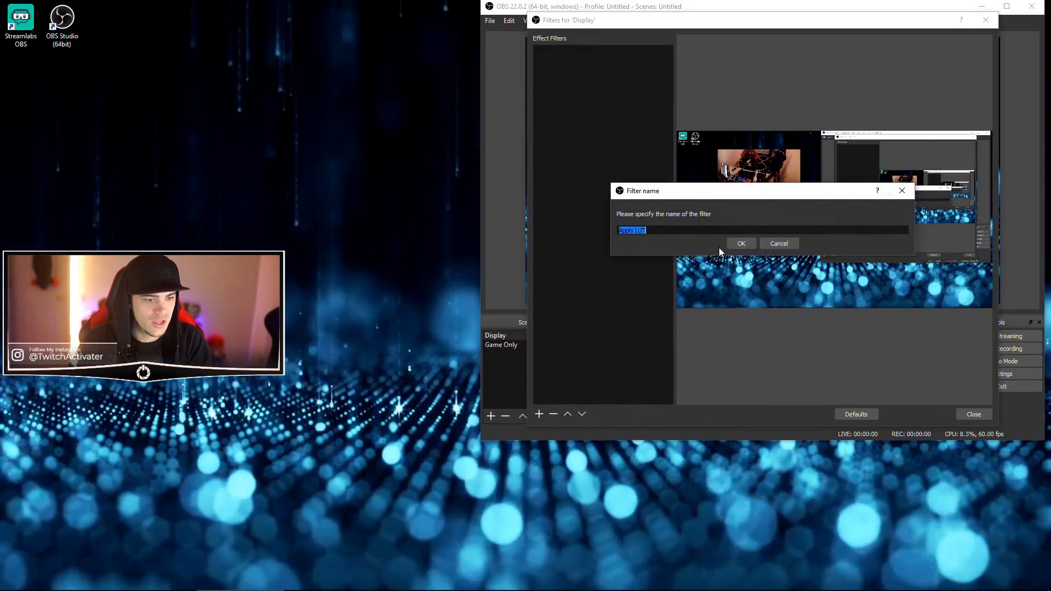
left_click(742, 243)
left_click(965, 278)
left_click(900, 113)
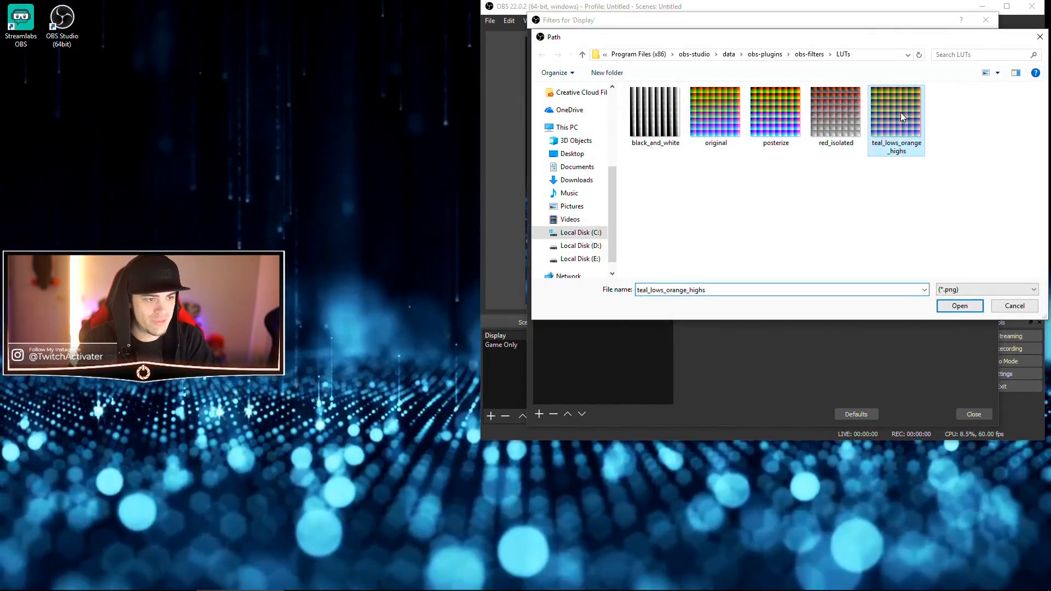
left_click(959, 307)
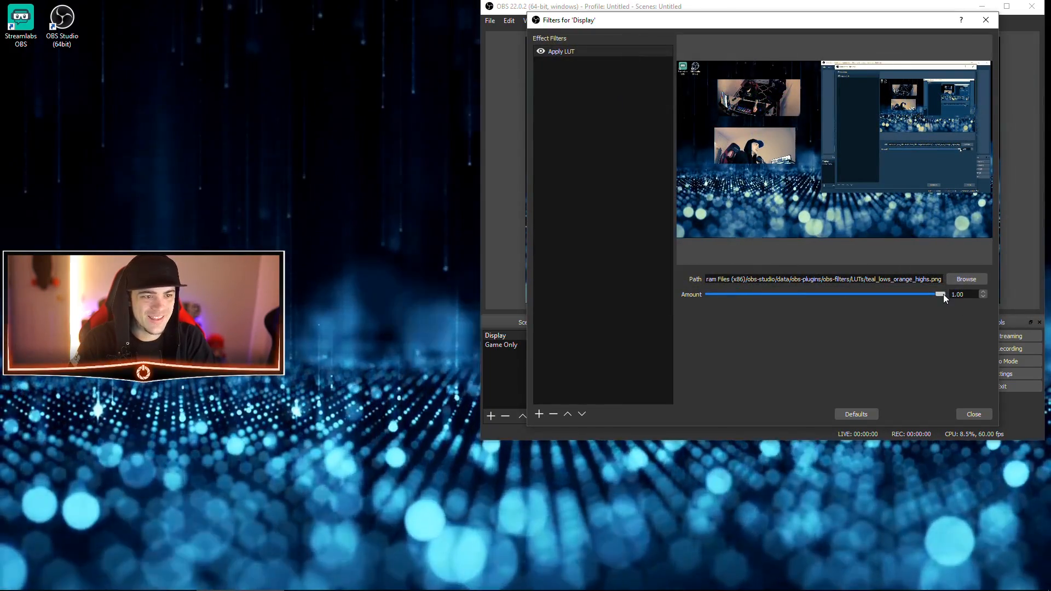
left_click_drag(944, 294, 1002, 304)
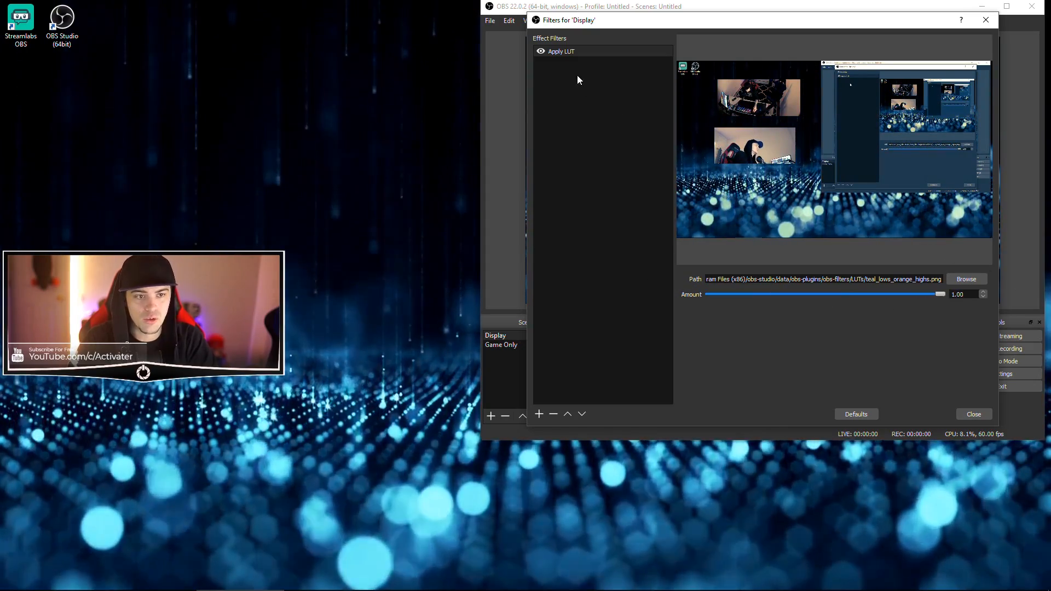
Remove the Apply LUT filter from the Display scene and close the scene's filters
right_click(561, 53)
left_click(583, 89)
left_click(795, 238)
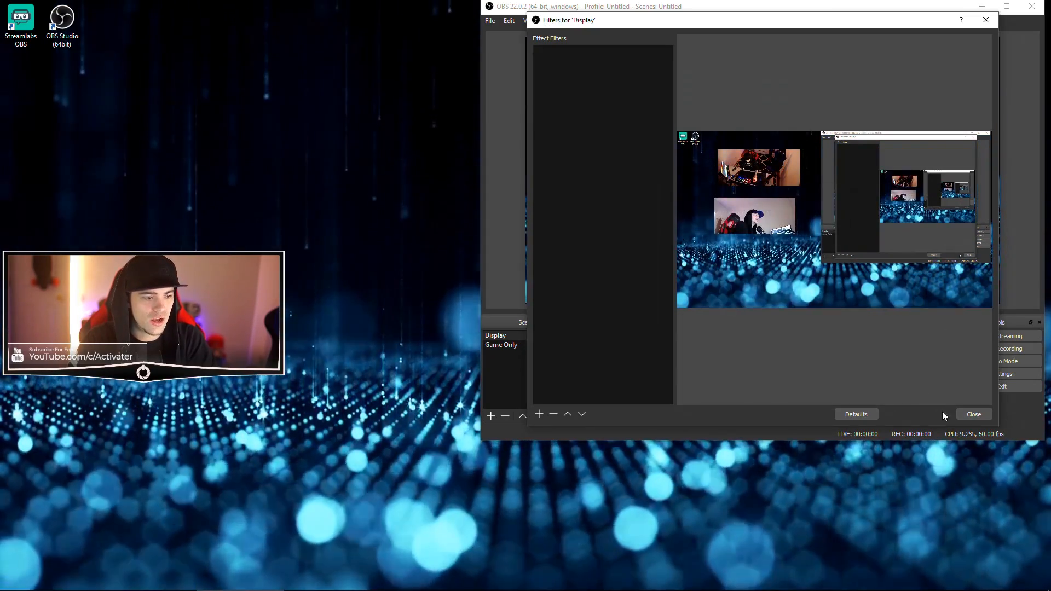
left_click(973, 414)
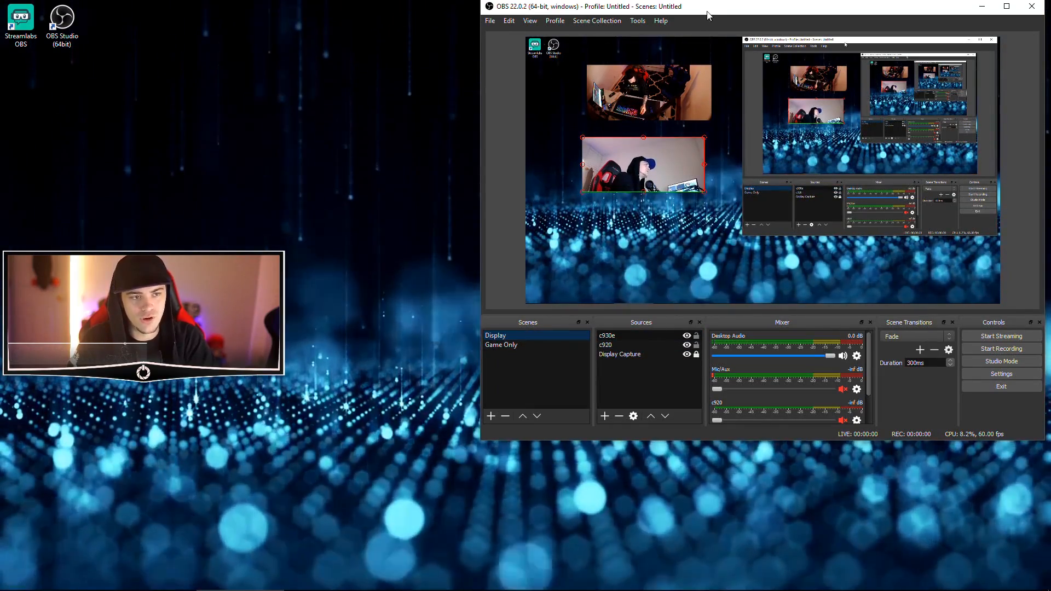
Examine the scene collection and profile management options, repositioning the OBS window on the desktop
left_click_drag(707, 13, 534, 66)
left_click(422, 73)
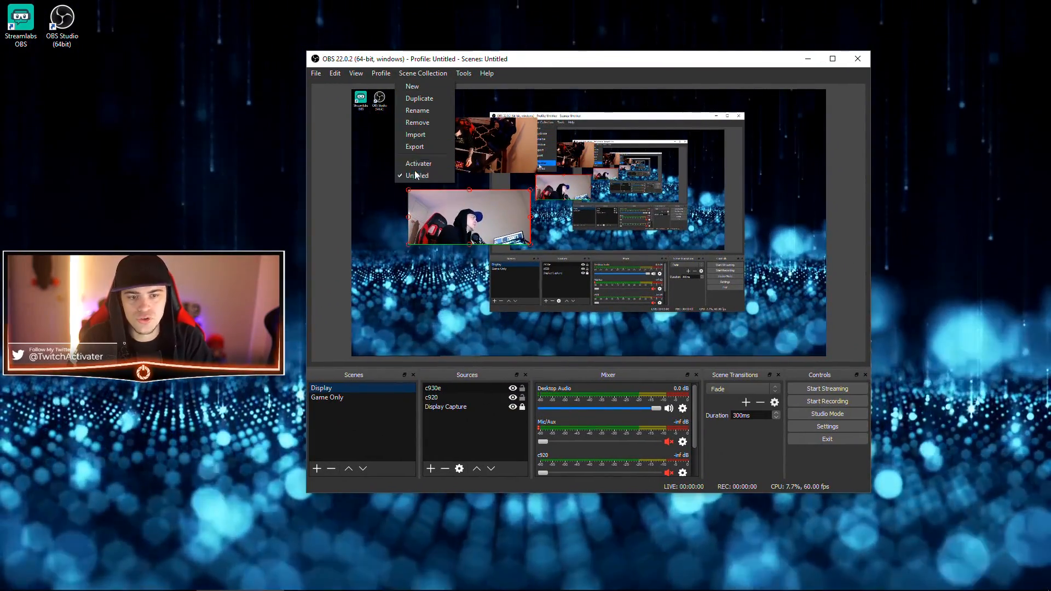
left_click(428, 75)
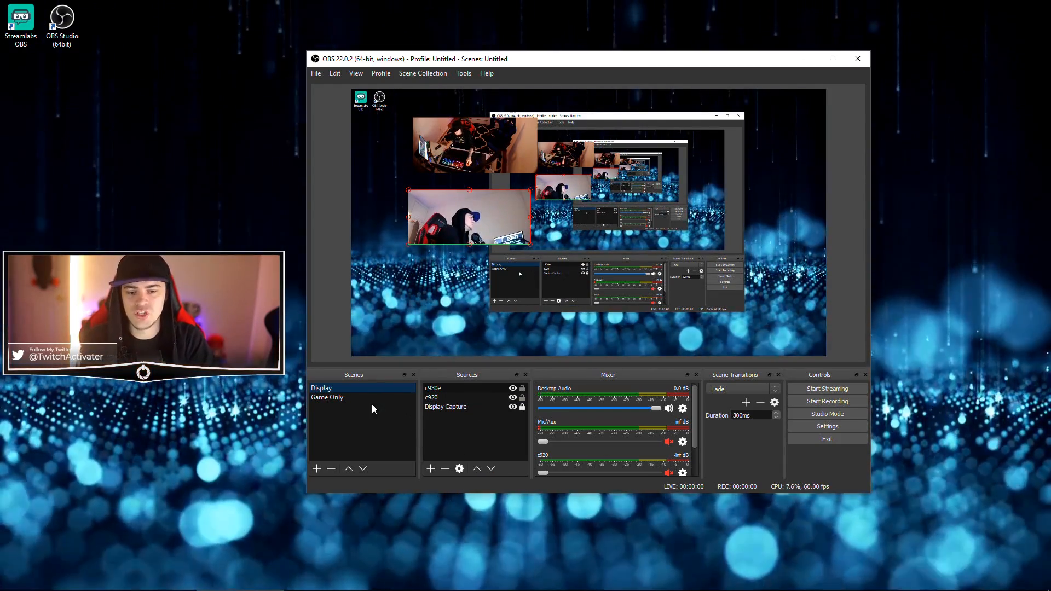
left_click_drag(523, 60, 553, 43)
left_click(454, 55)
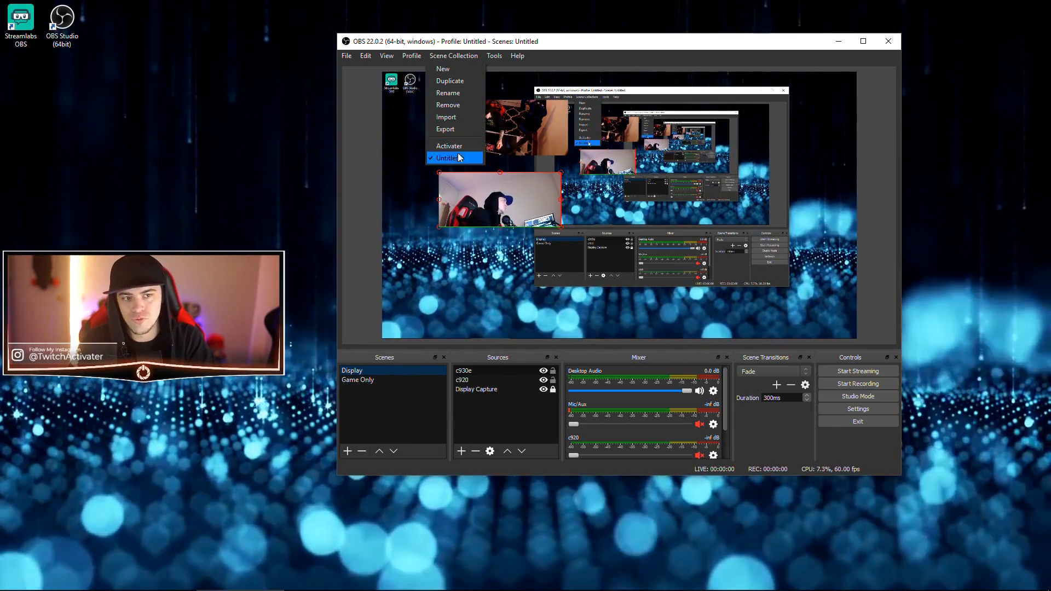
left_click(455, 52)
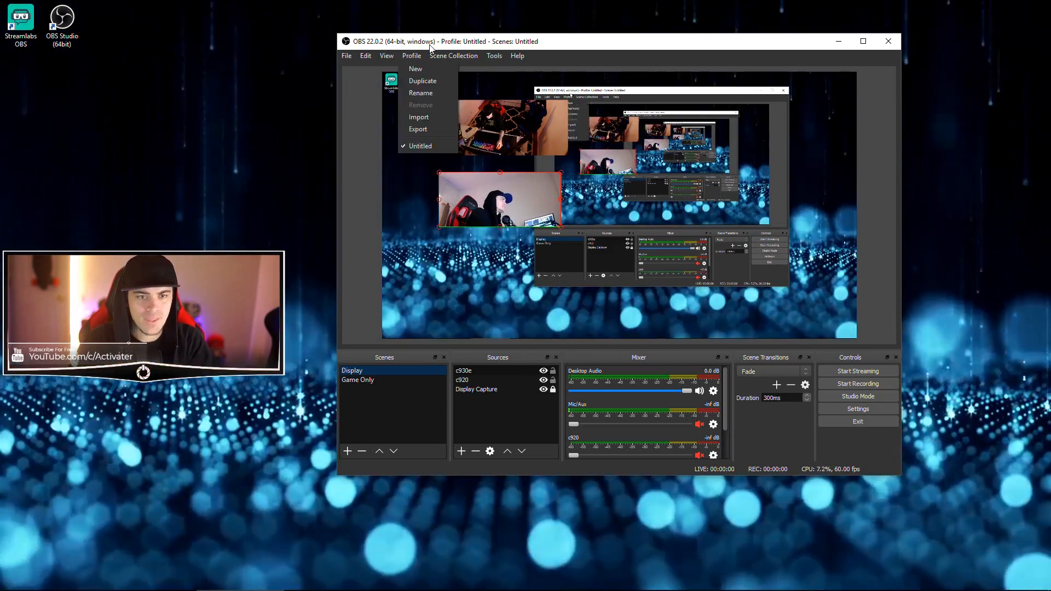
left_click_drag(457, 41, 402, 39)
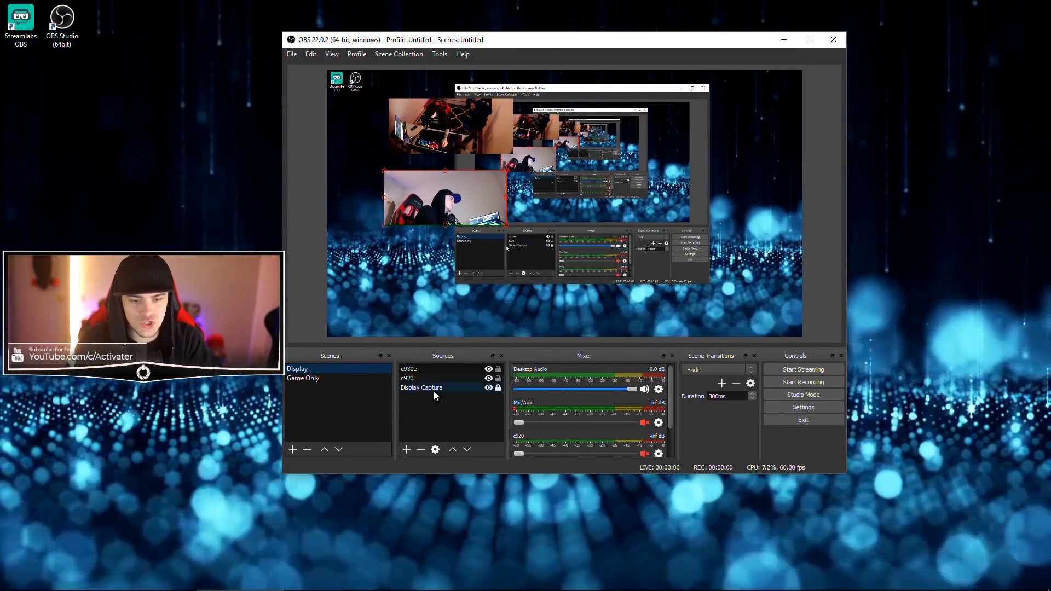
Hide the c930e and c920 webcams in the Display scene and move the OBS window clear of the webcam overlay
left_click(491, 380)
left_click(489, 369)
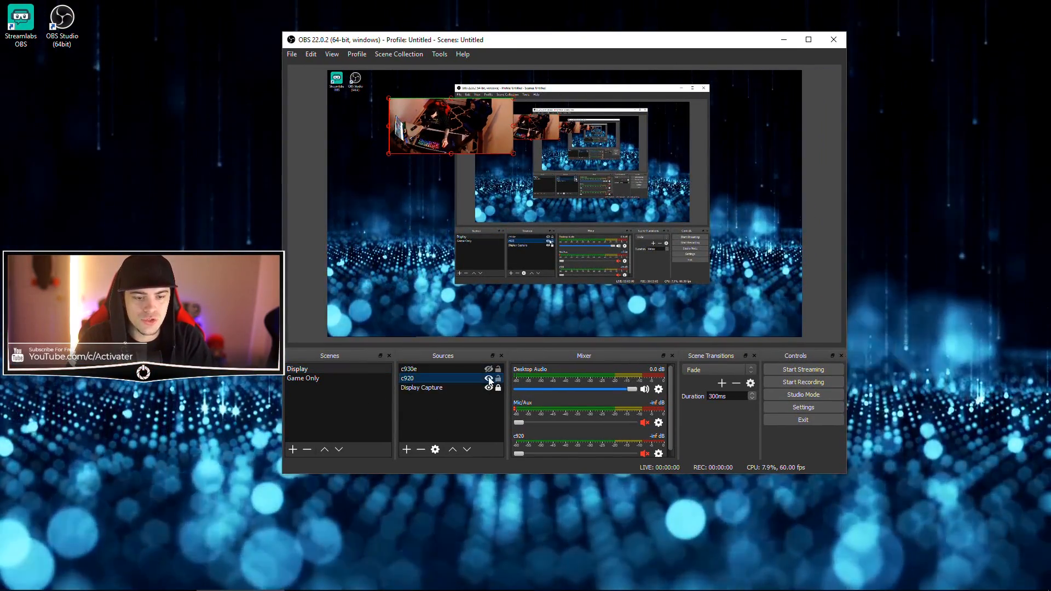
left_click(489, 379)
left_click_drag(517, 44, 700, 52)
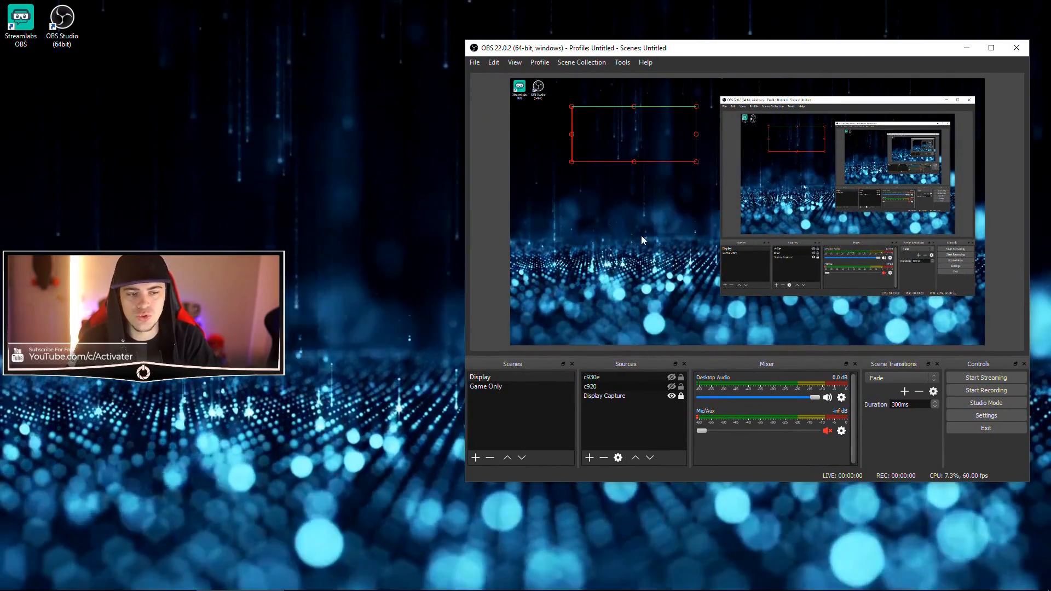
Project the preview fullscreen on Display 0 (1920x1080 @ 0,0) and close that projector
right_click(627, 226)
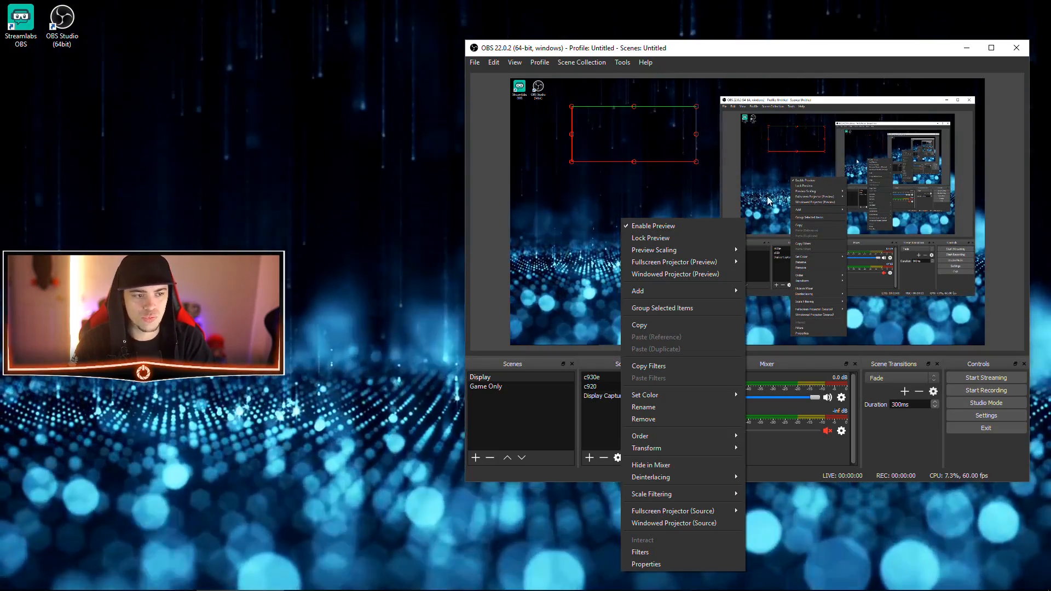
mouse_move(707, 265)
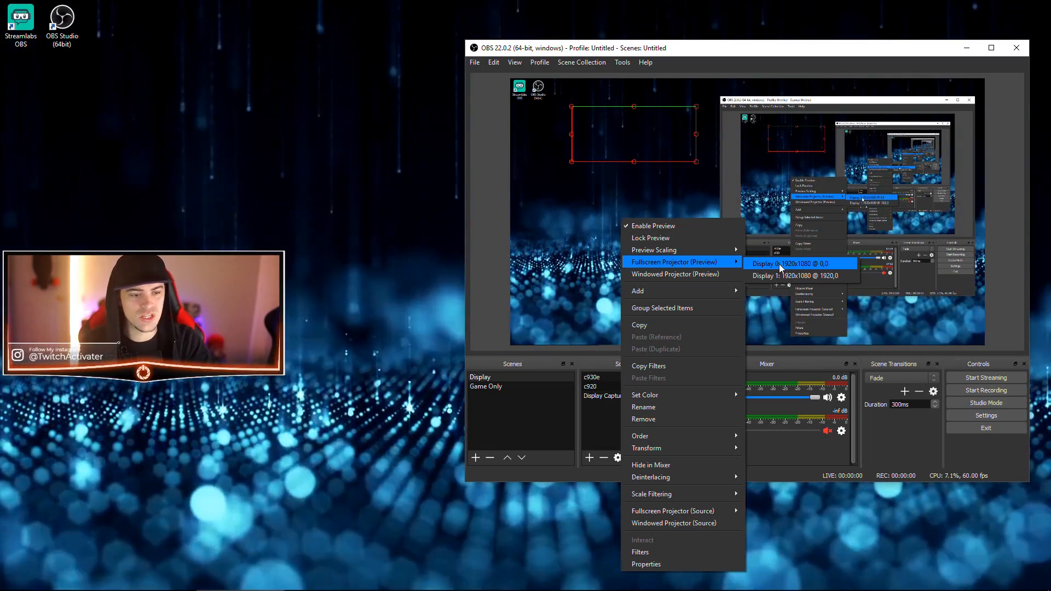
left_click(780, 264)
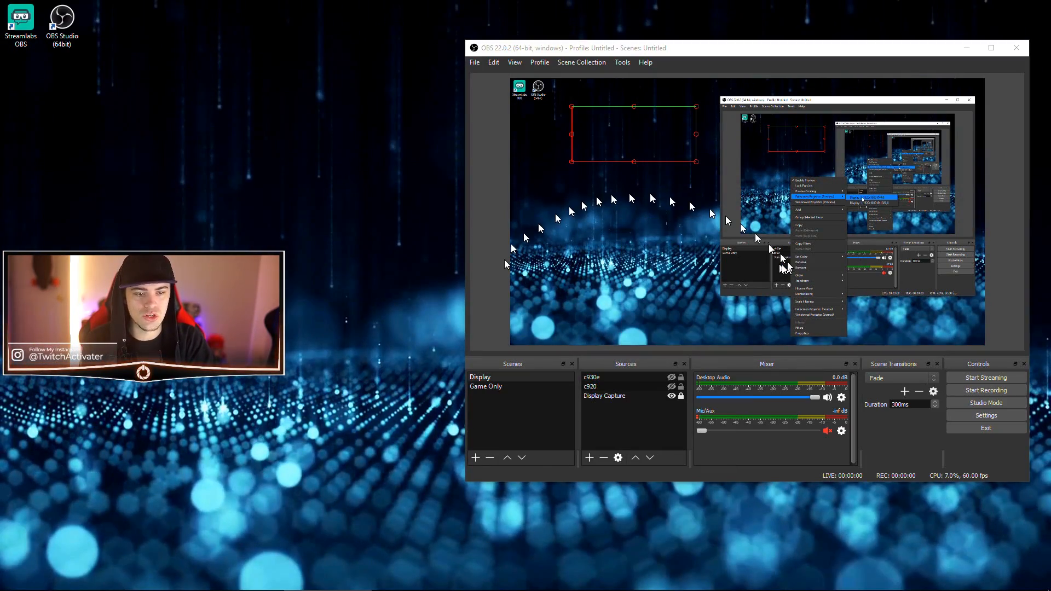
right_click(438, 250)
left_click(466, 259)
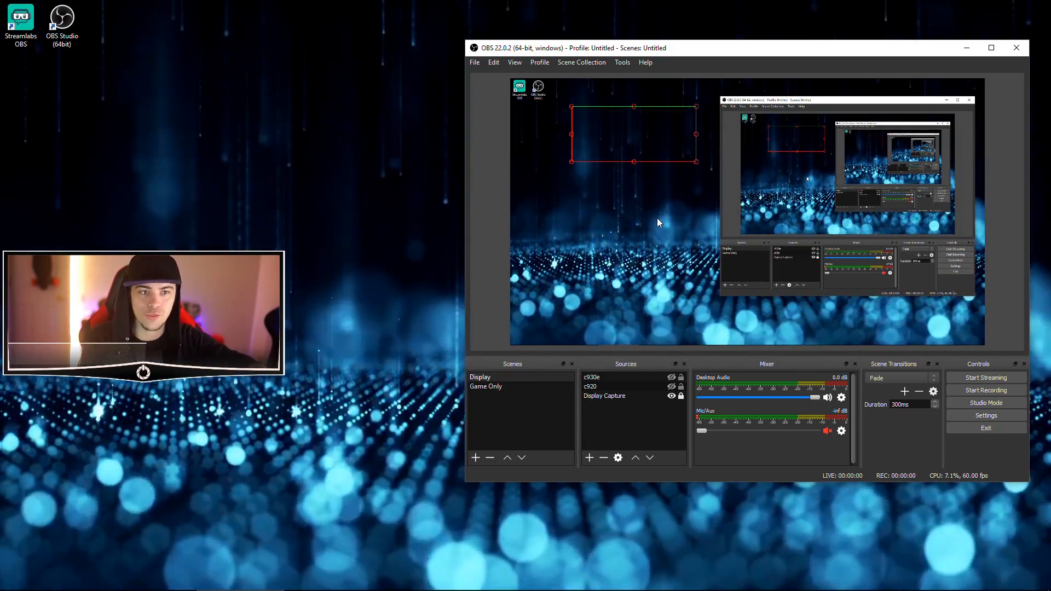
Switch to the Game Only scene and project its preview fullscreen on Display 1
right_click(667, 199)
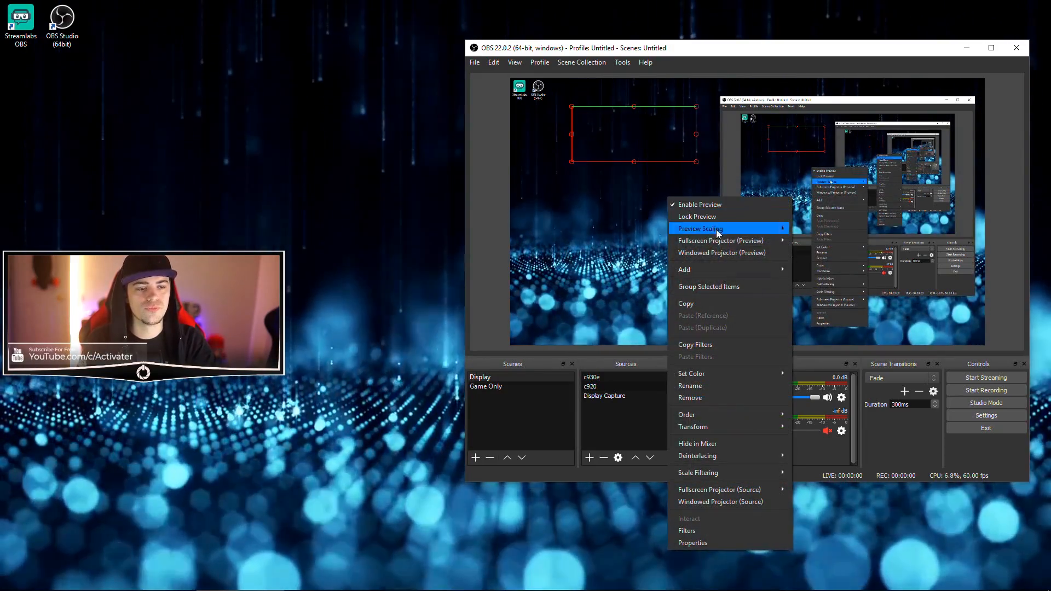
mouse_move(733, 242)
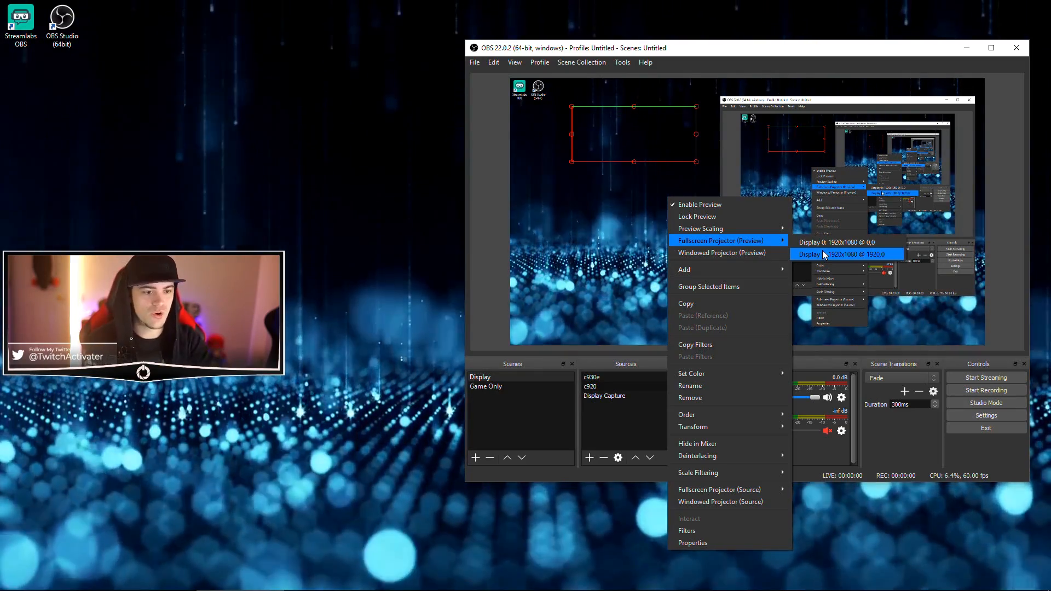
left_click(504, 386)
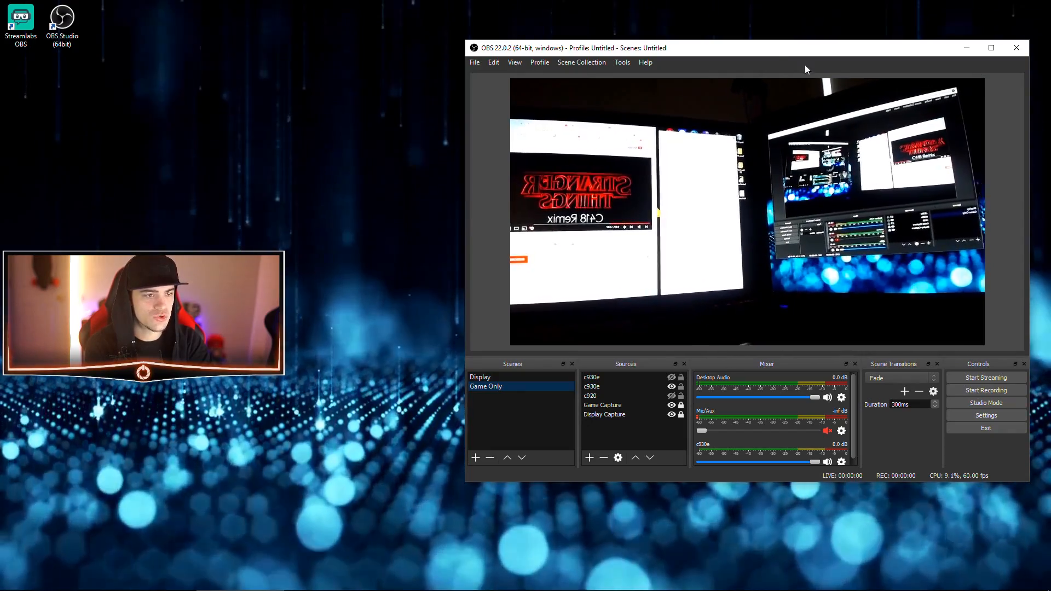
left_click_drag(766, 54, 692, 61)
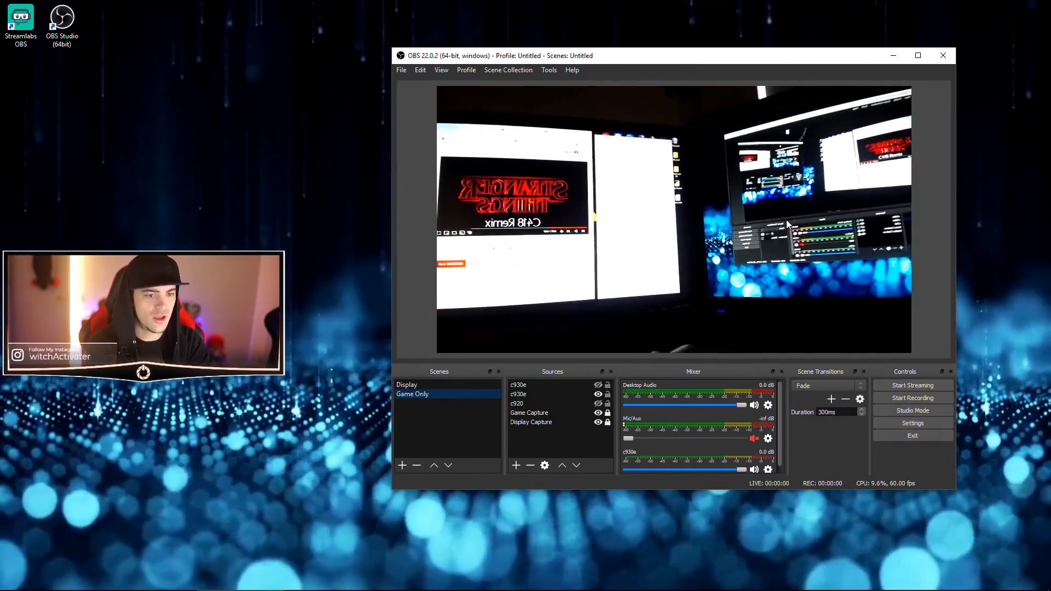
right_click(644, 231)
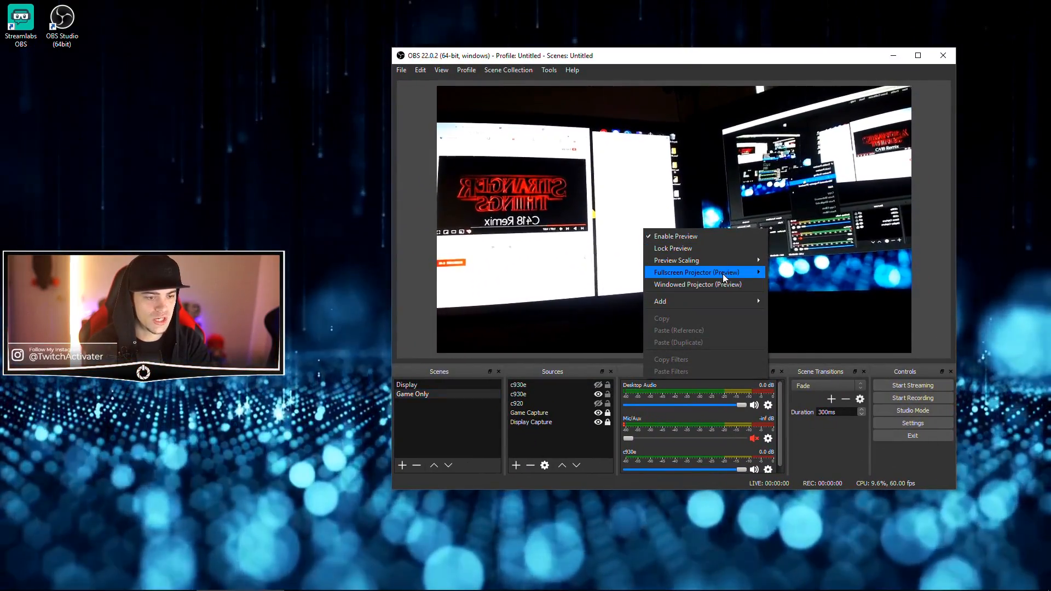
left_click(800, 285)
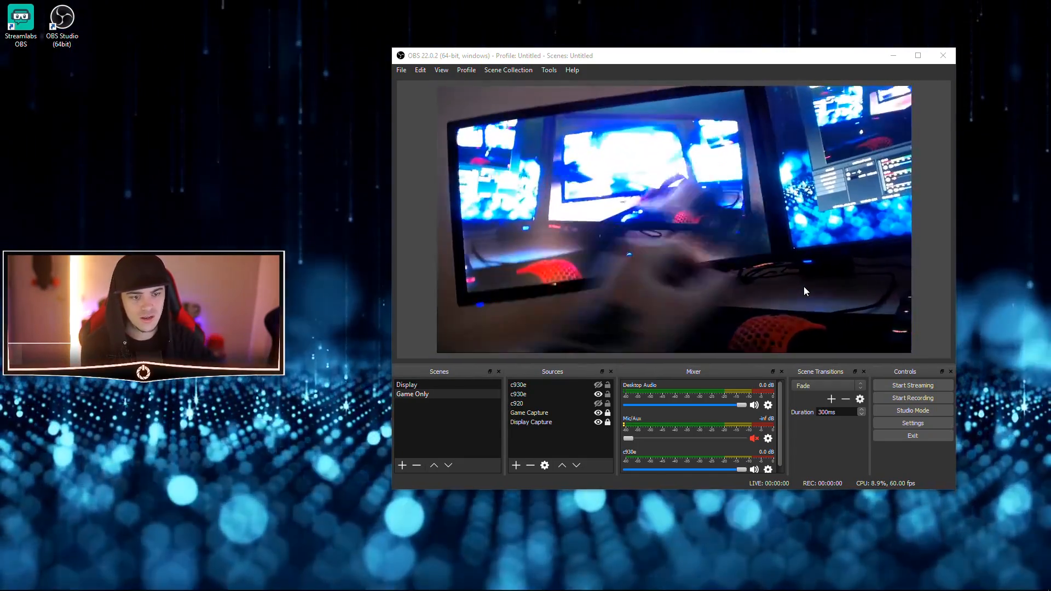
right_click(714, 256)
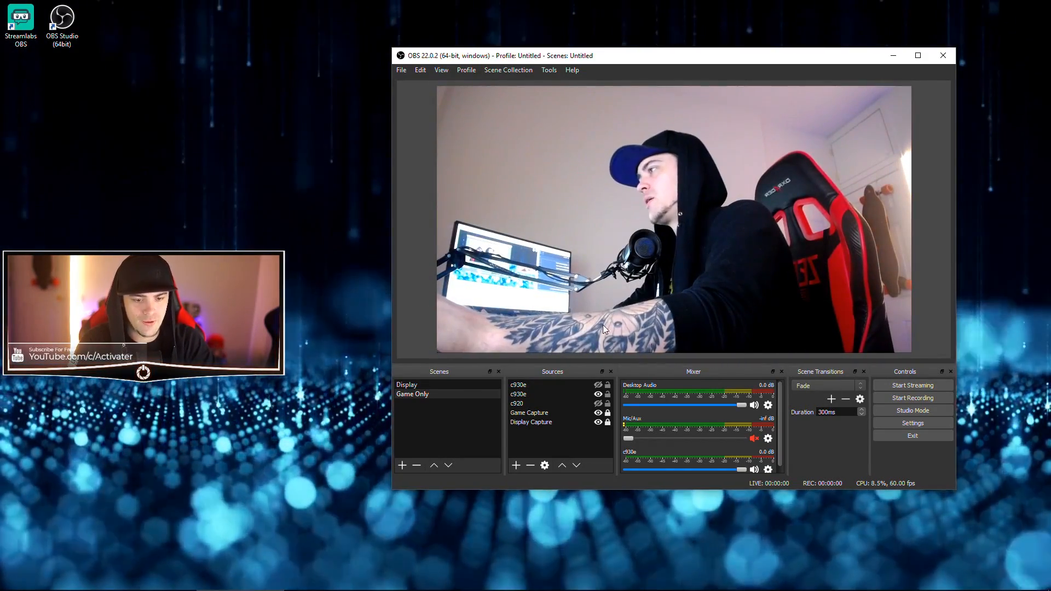
Switch back to the Display scene, open a windowed projector of the preview, and resize and place it beside the main window
left_click(483, 385)
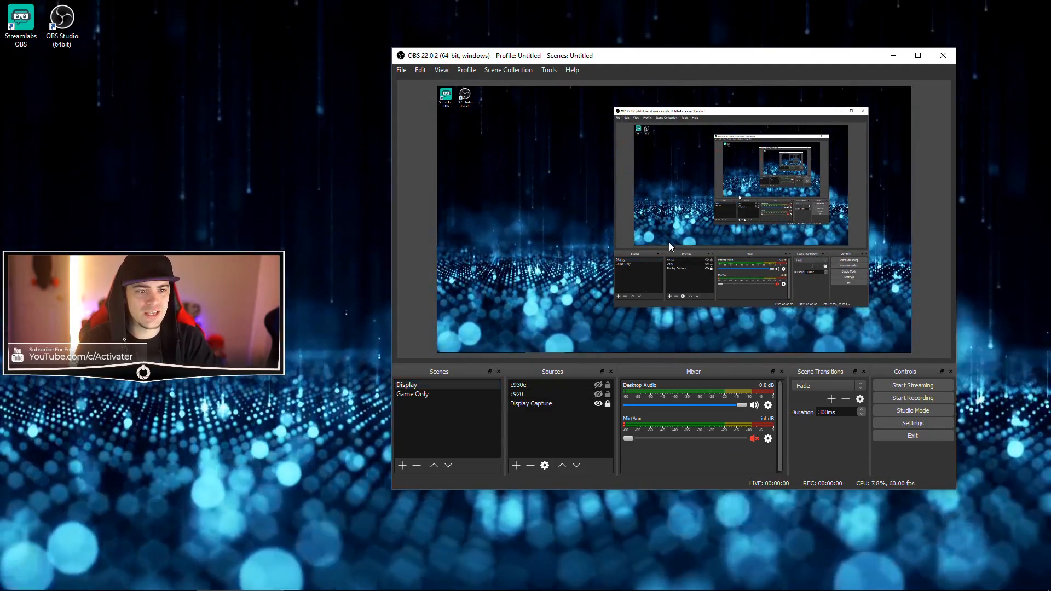
left_click(420, 70)
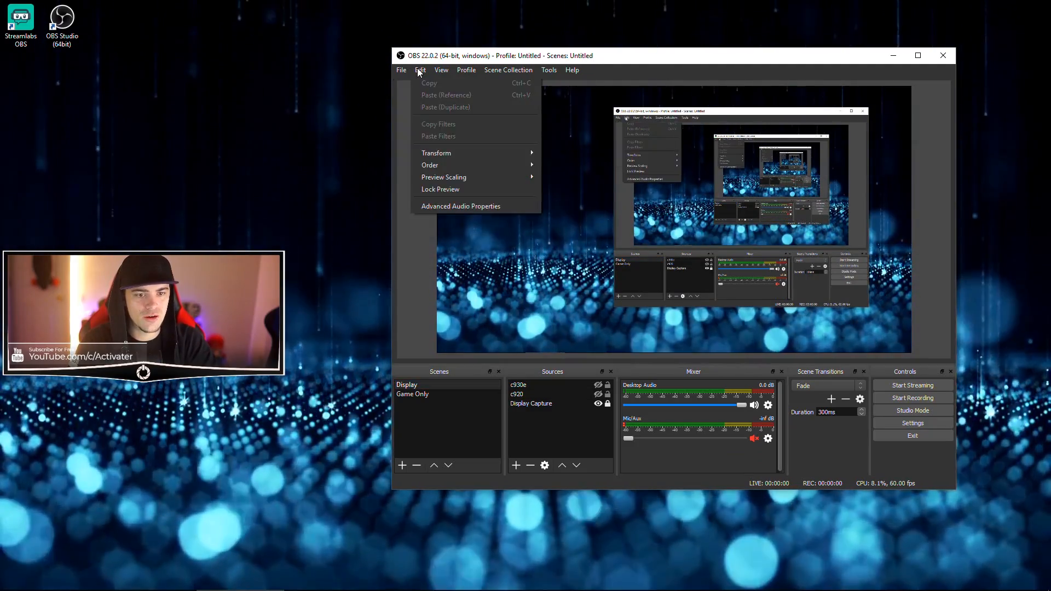
right_click(578, 228)
left_click(638, 287)
left_click_drag(548, 211, 239, 53)
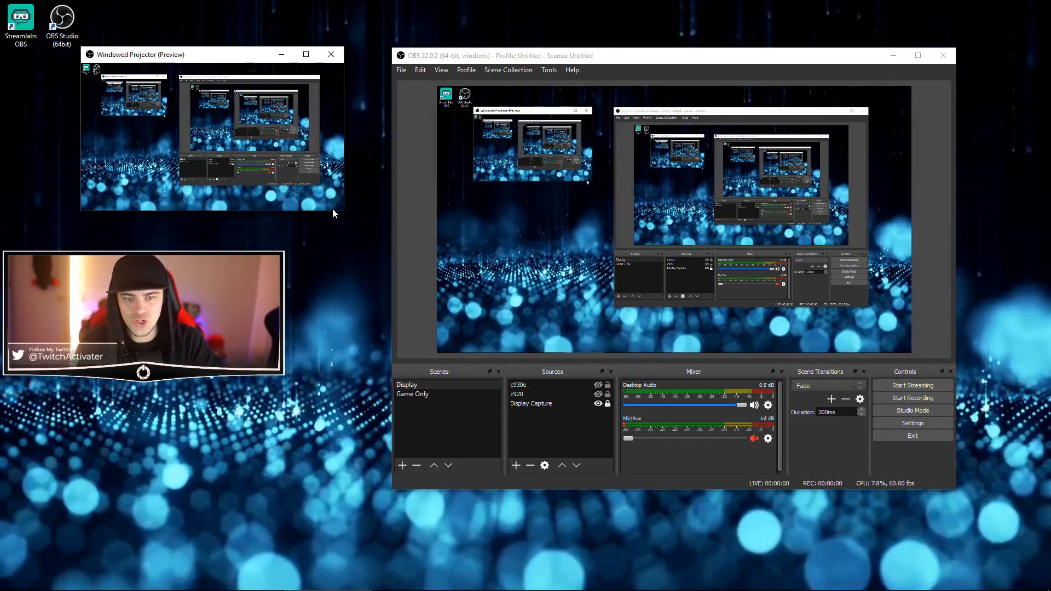
left_click_drag(332, 209, 526, 352)
left_click_drag(363, 58, 319, 29)
left_click_drag(508, 329, 429, 250)
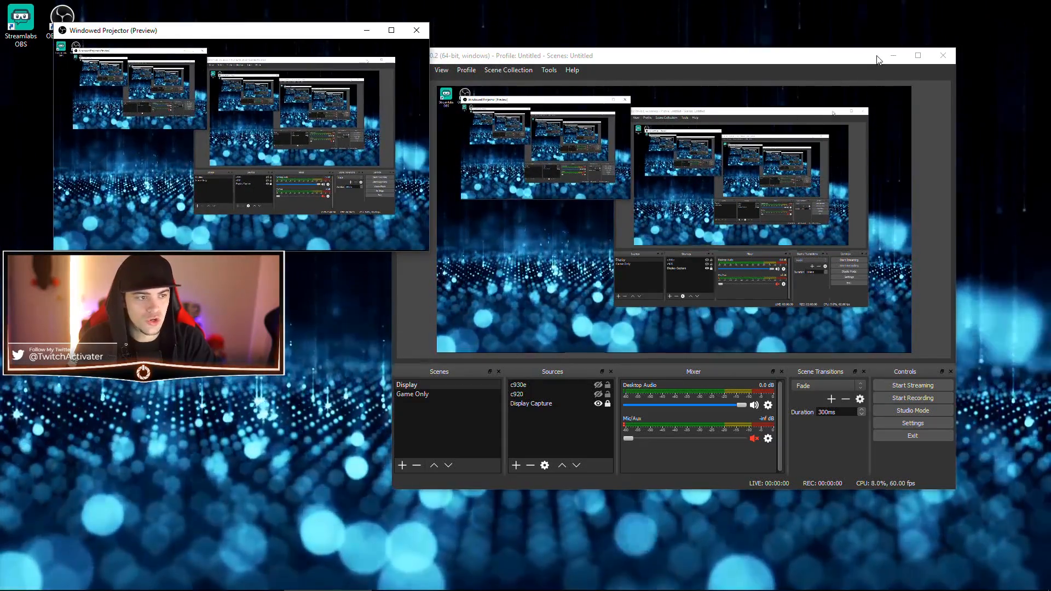
Minimize the main OBS window to leave only the windowed projector, close the projector, and restore the main window
left_click(893, 56)
left_click_drag(227, 35, 681, 62)
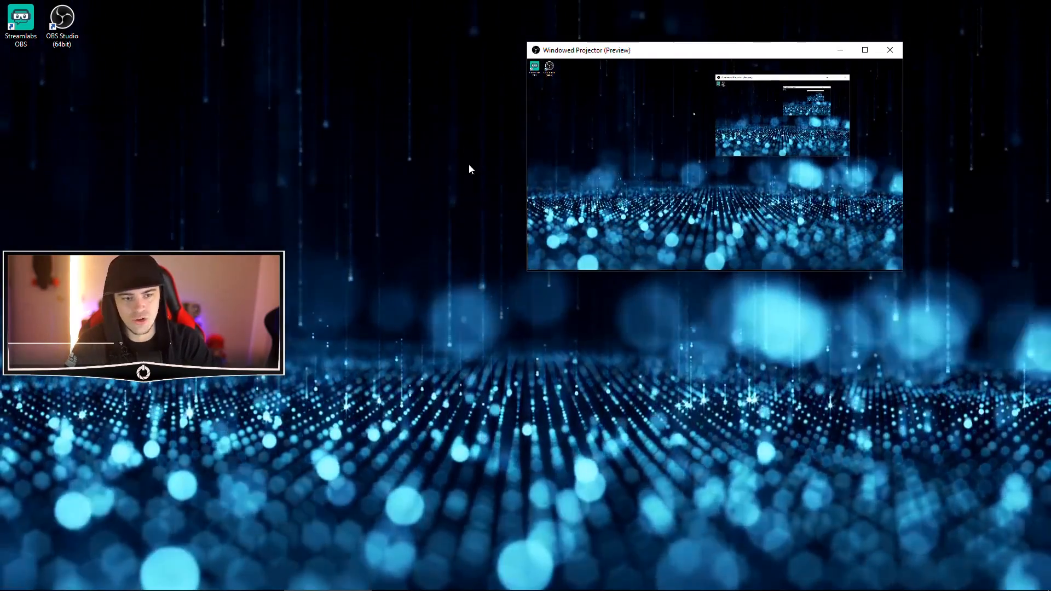
left_click(890, 50)
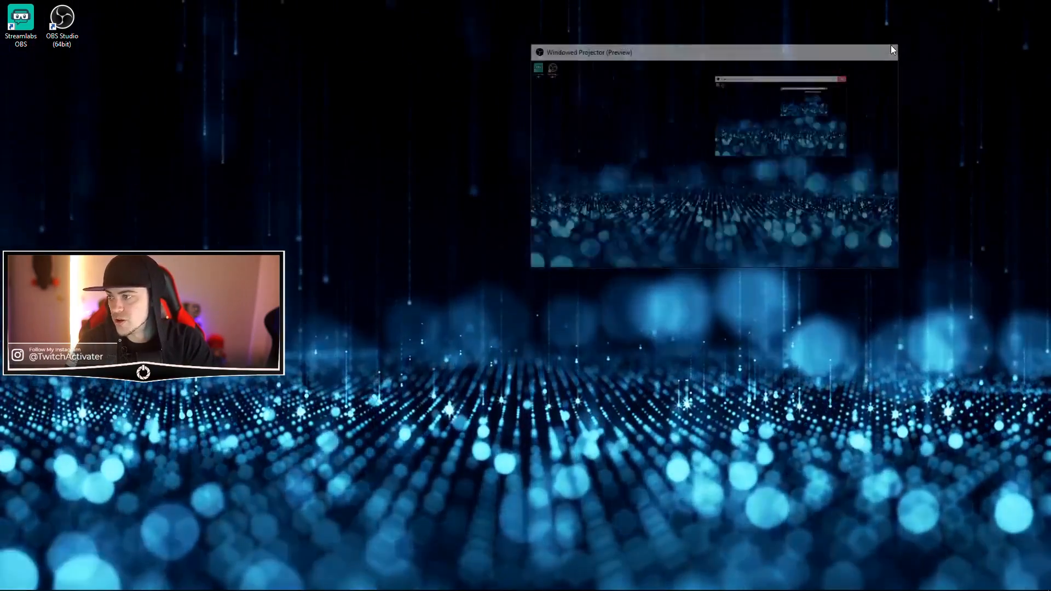
key("alt+Tab")
left_click(314, 296)
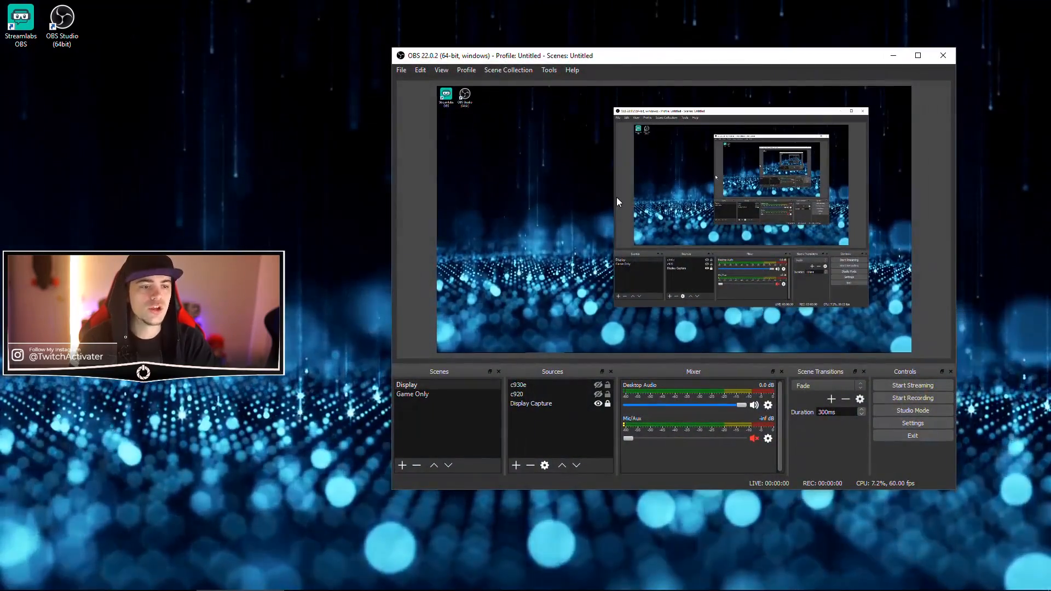